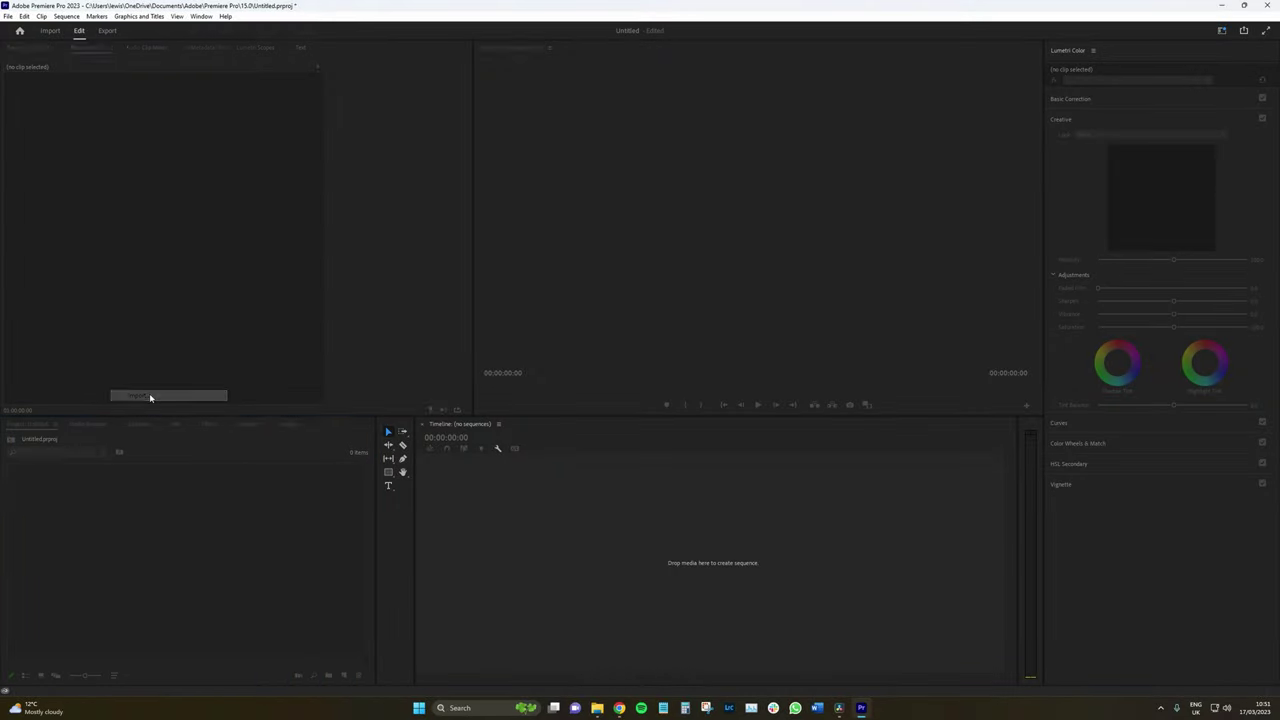
Step: Import the exported Resolve project file and set both missing clips offline
double_click(562, 319)
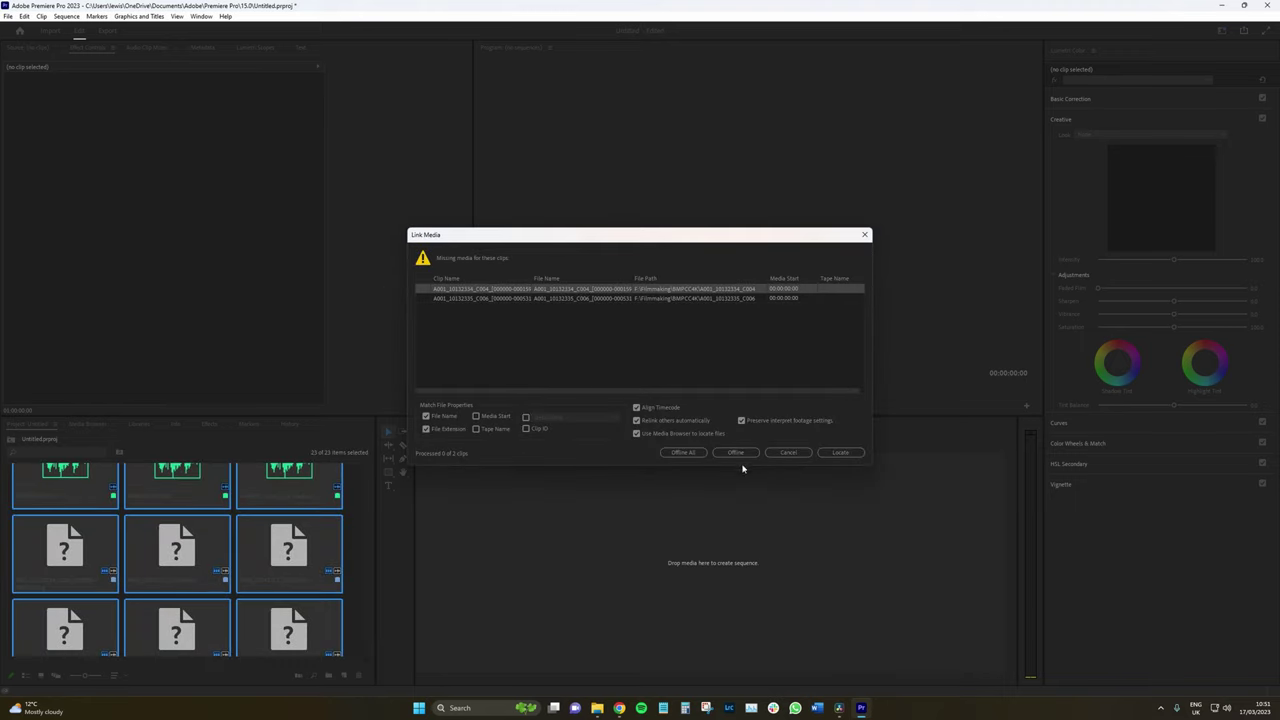
left_click(728, 453)
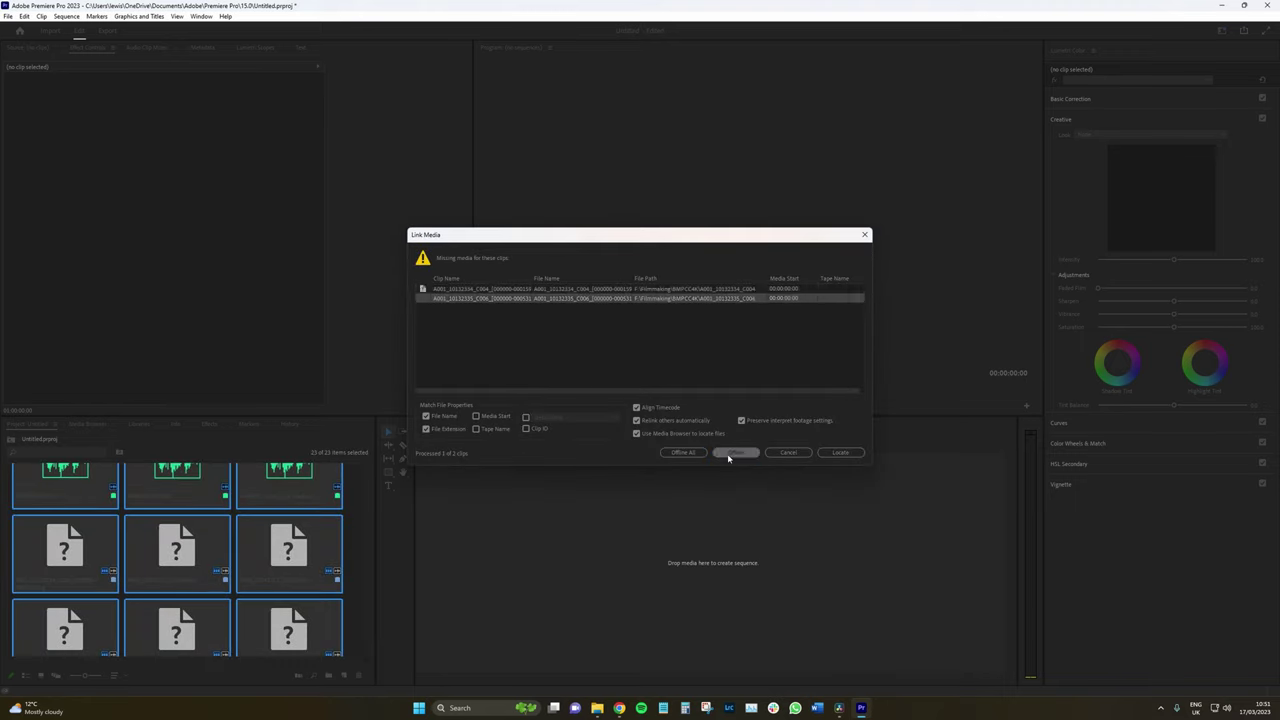
left_click(728, 453)
scroll(354, 521, "up", 3)
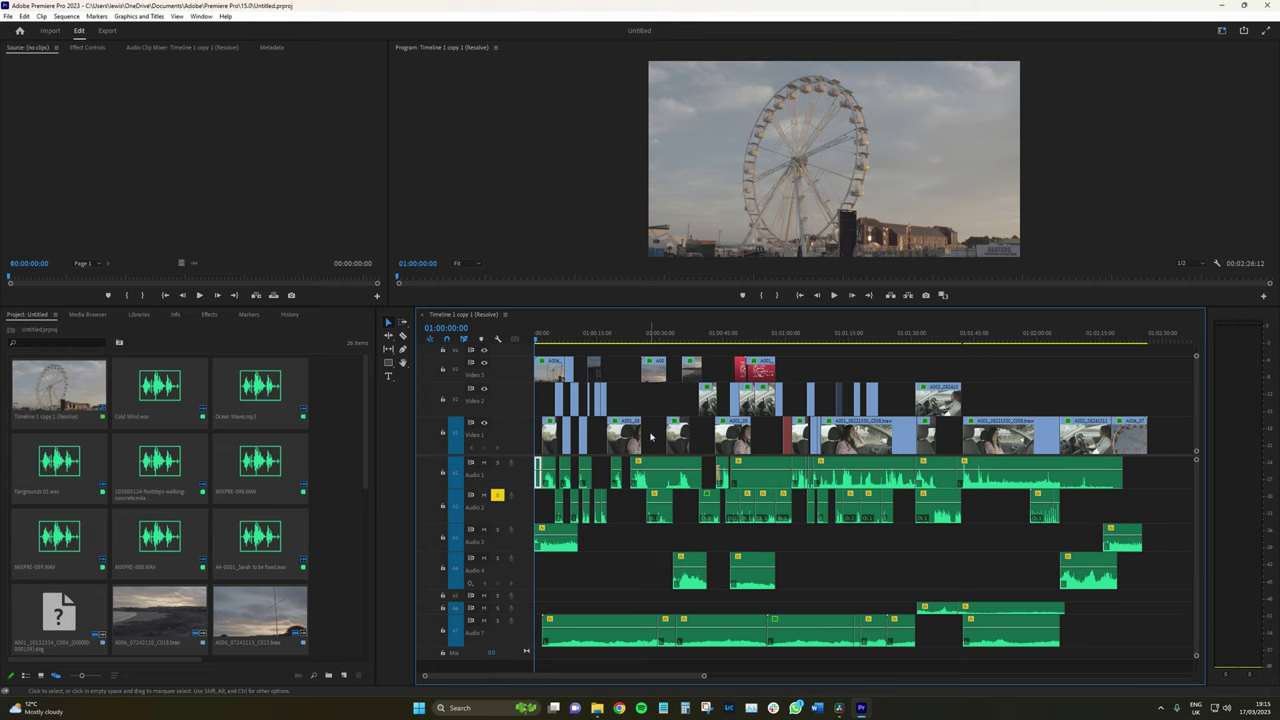
Step: Scrub the imported Timeline 1 copy 1 (Resolve) sequence up to the offline clip at 01:00:56:17
left_click_drag(594, 341, 629, 342)
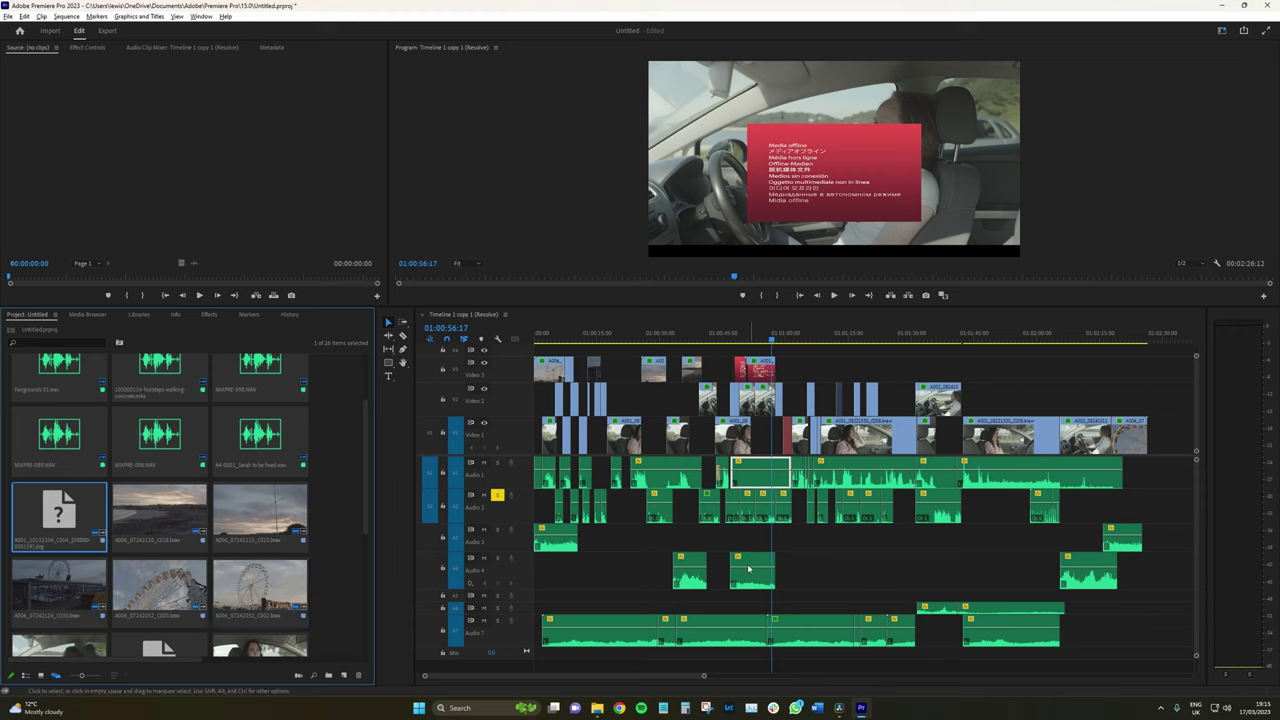
scroll(734, 570, "down", 6)
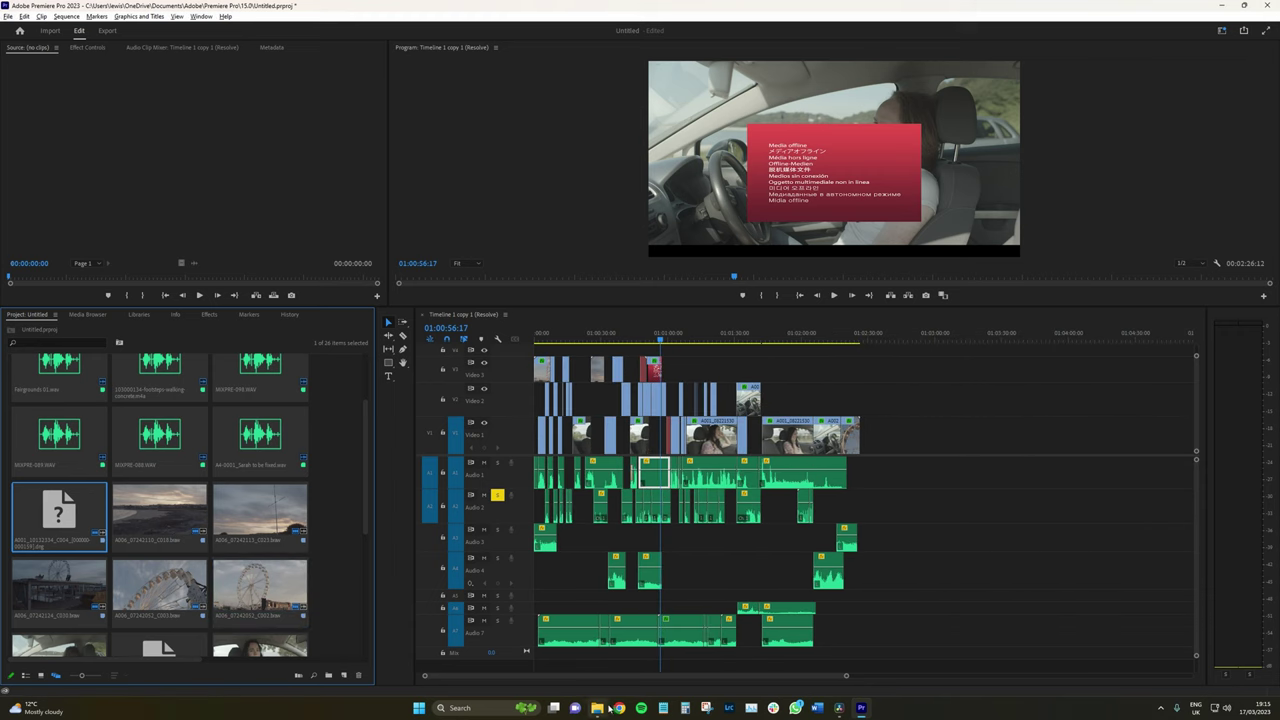
Step: Snap the BBC SFX Library (high quality) folder window to the left half beside Premiere Pro
mouse_move(605, 710)
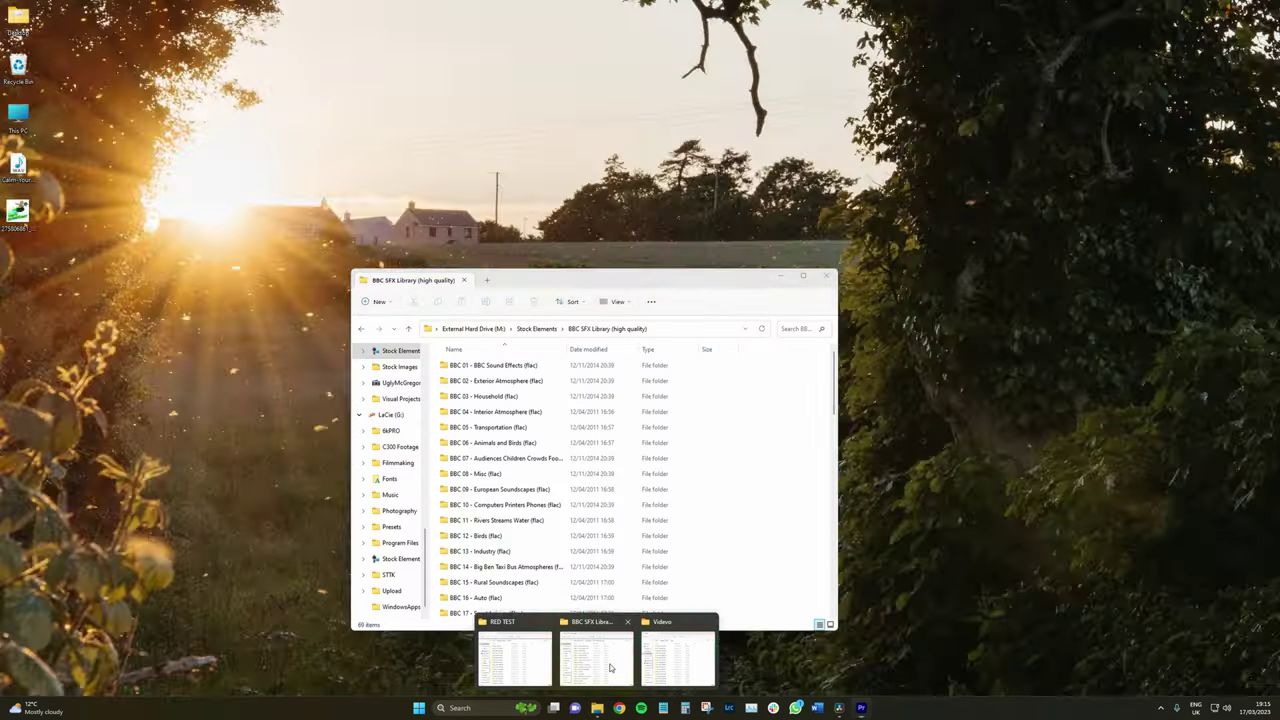
left_click(608, 676)
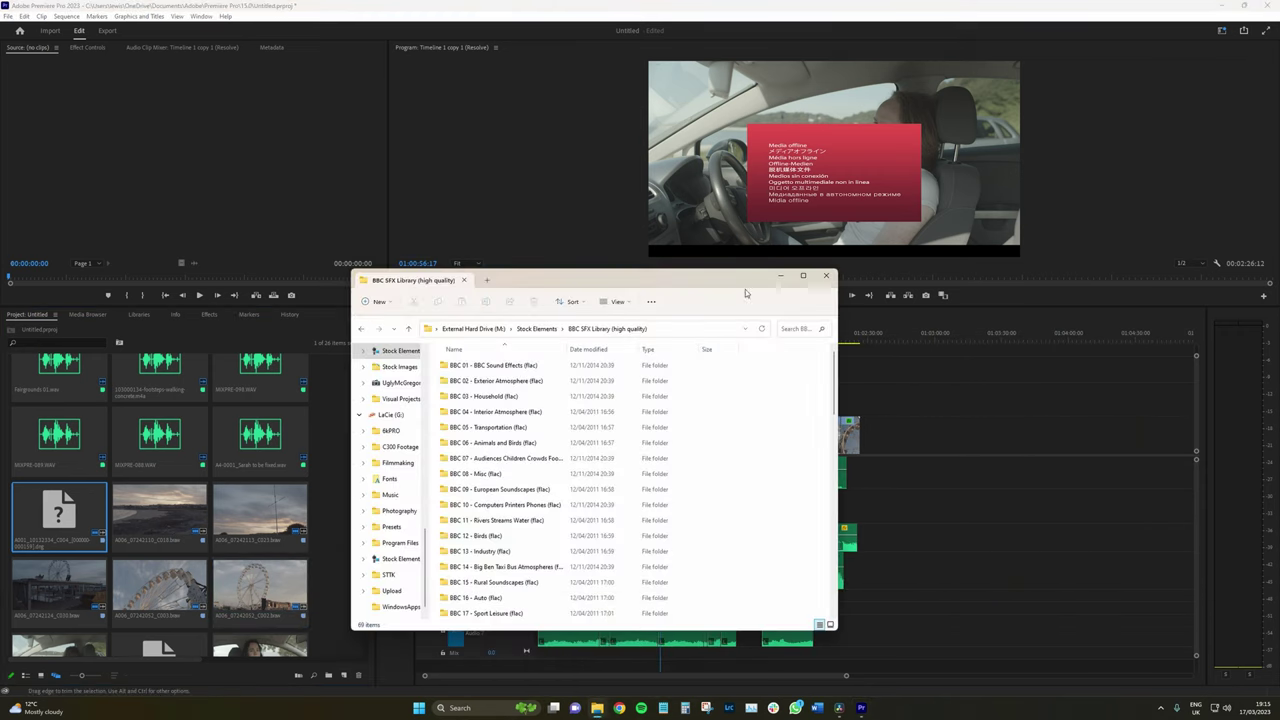
key("super+Left")
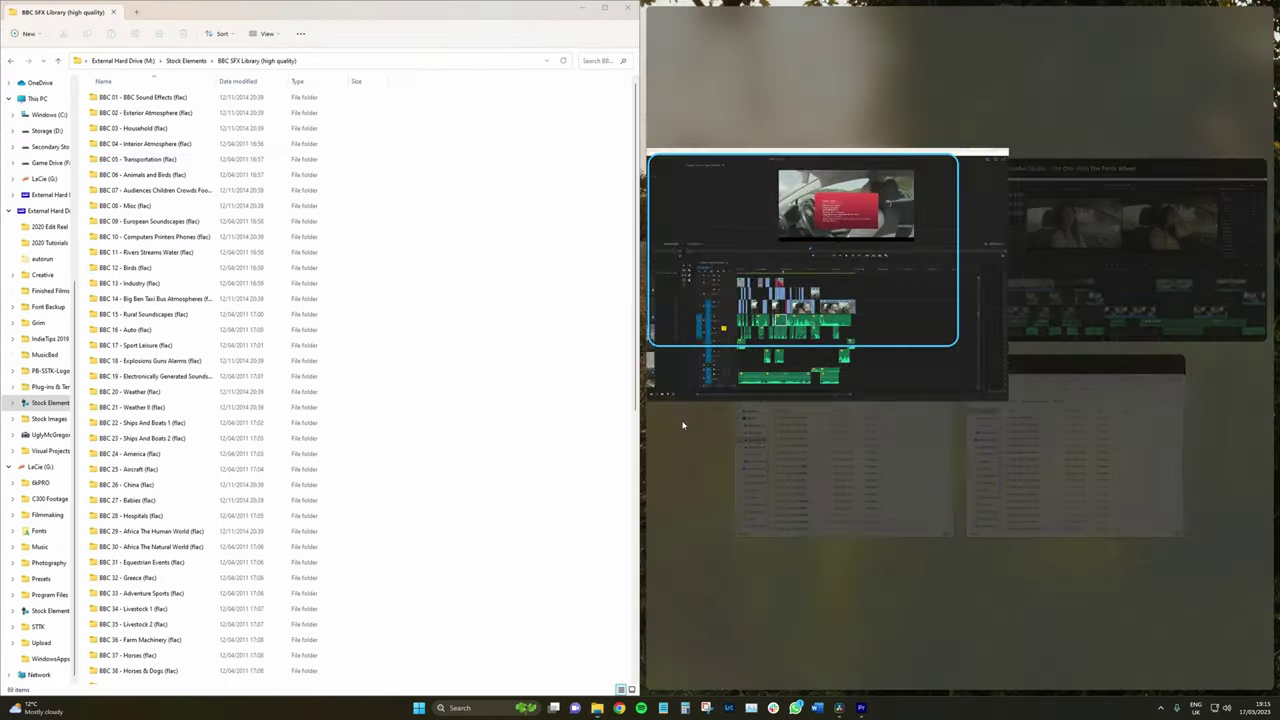
left_click(530, 334)
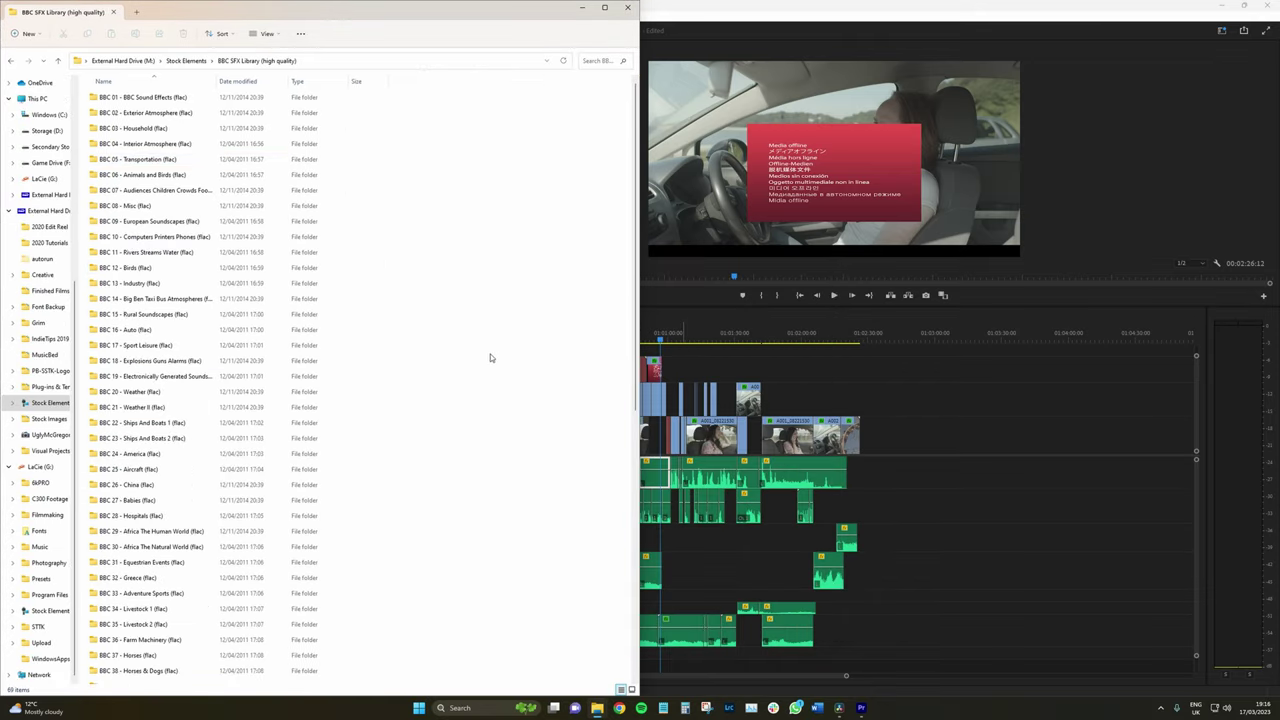
scroll(185, 265, "down", 10)
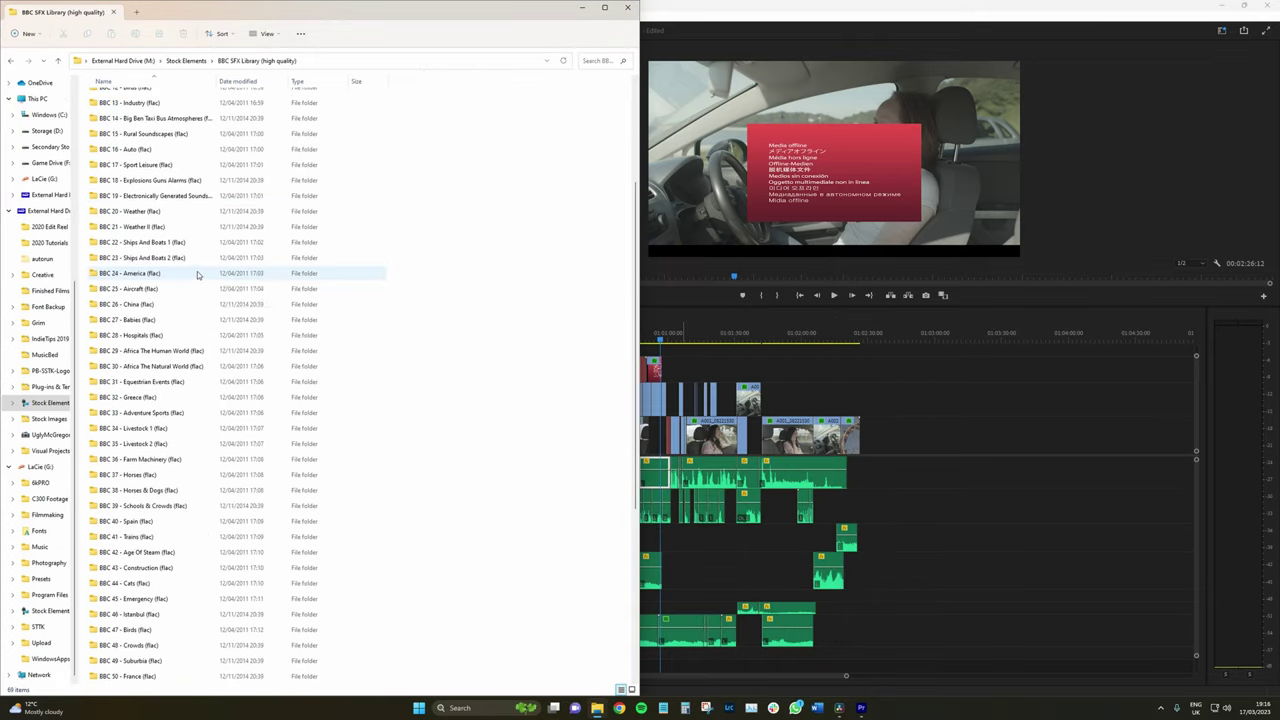
scroll(200, 278, "up", 10)
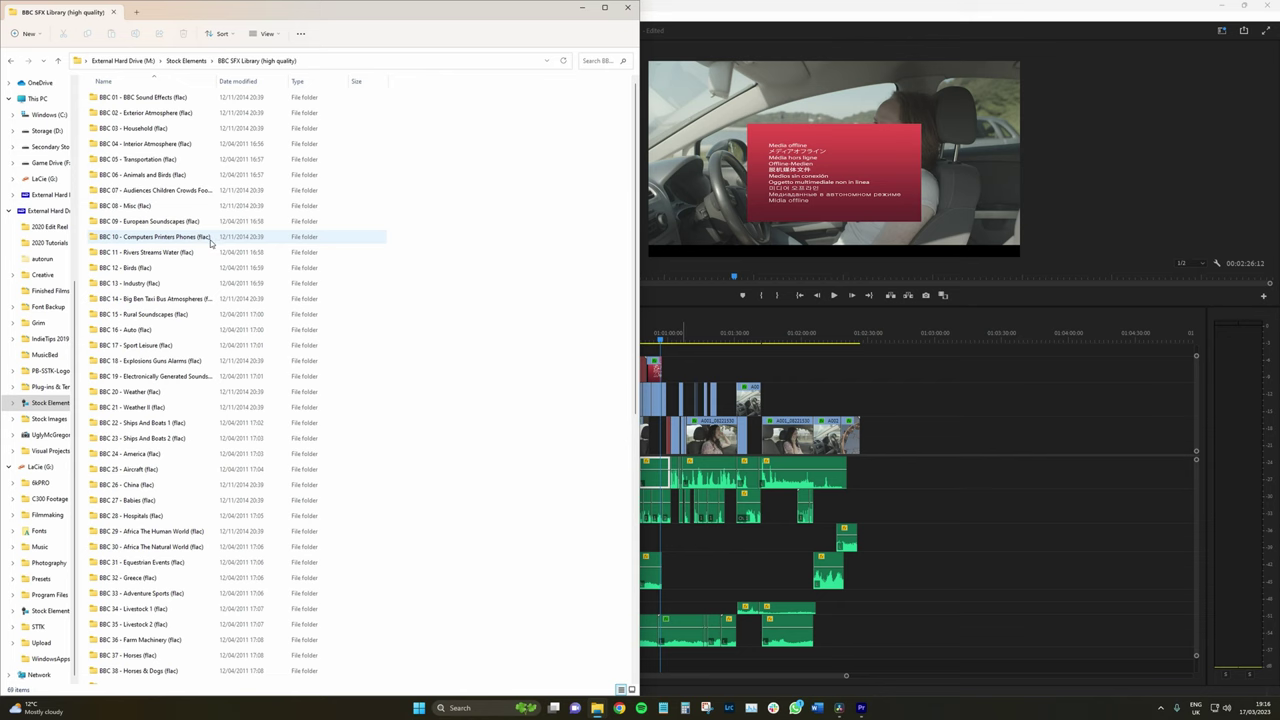
Step: Open BBC 09 - European Soundscapes and drag the Italy roadside station FLAC onto Premiere's timeline
double_click(178, 222)
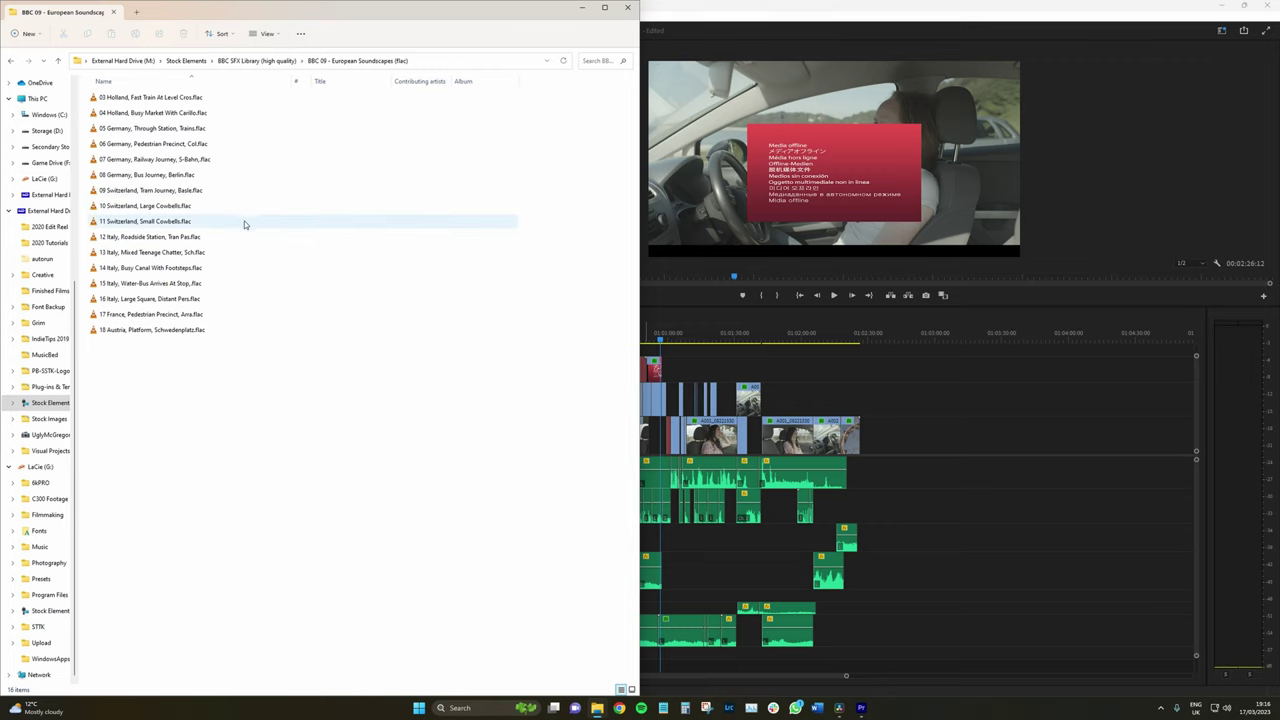
left_click(184, 239)
left_click_drag(448, 290, 922, 542)
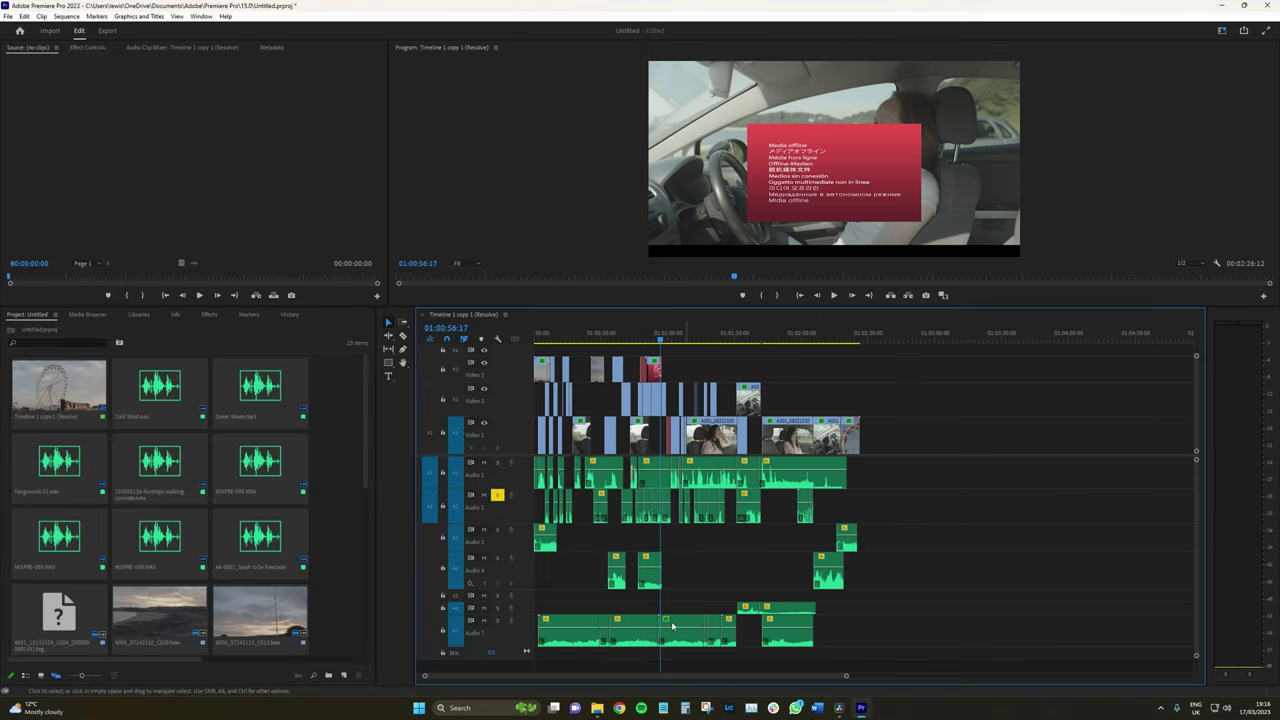
Step: Drop the Italy FLAC into the Premiere project instead and dismiss the File Import Failure message
mouse_move(597, 708)
left_click(605, 660)
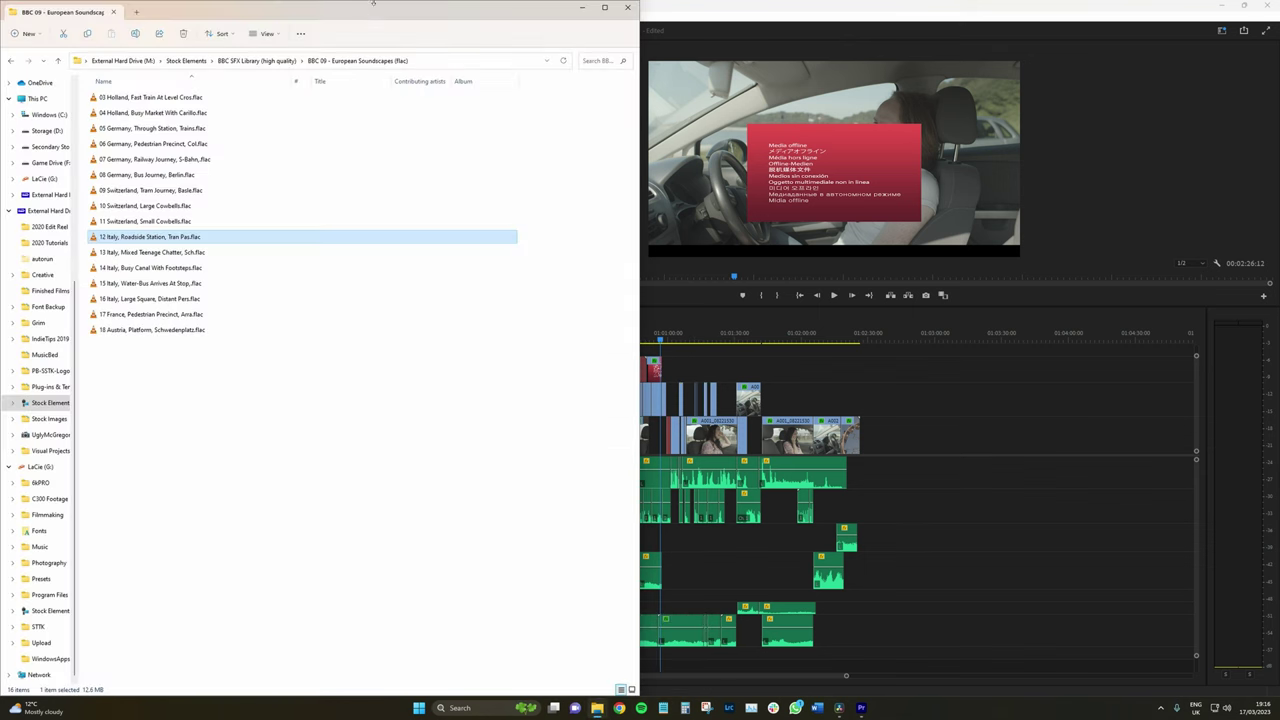
left_click_drag(930, 364, 316, 538)
left_click(583, 408)
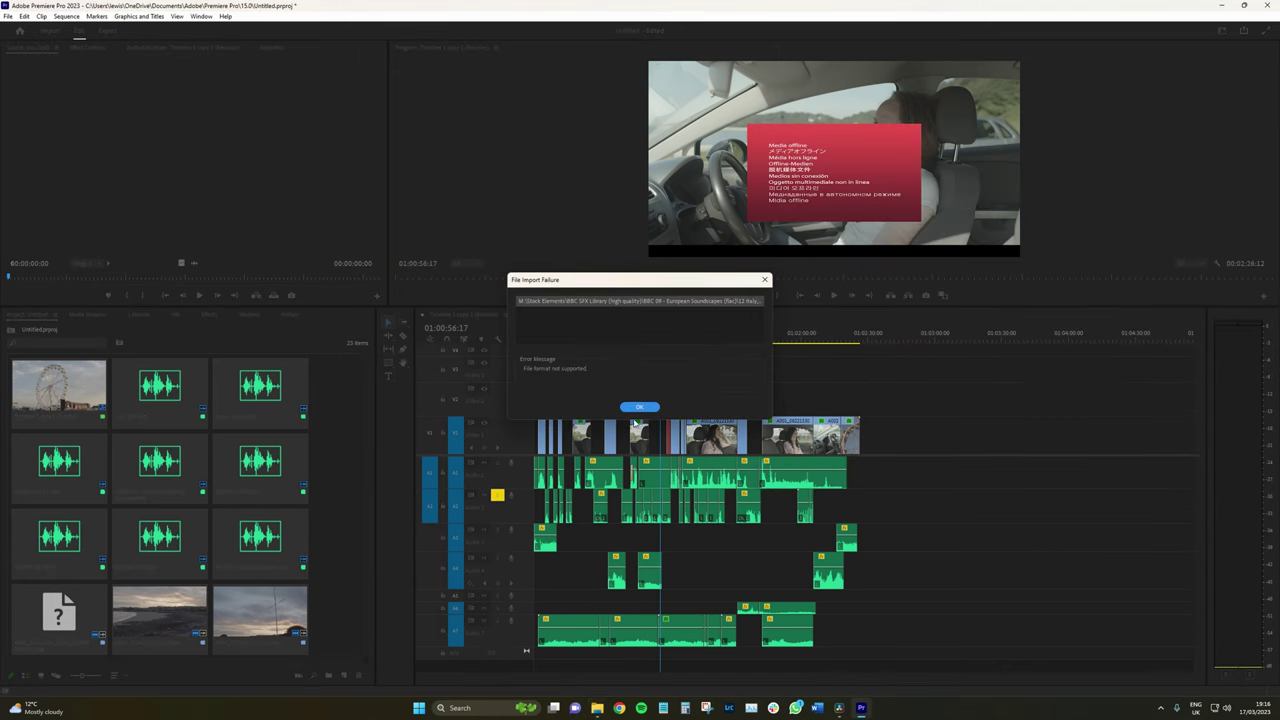
left_click(639, 408)
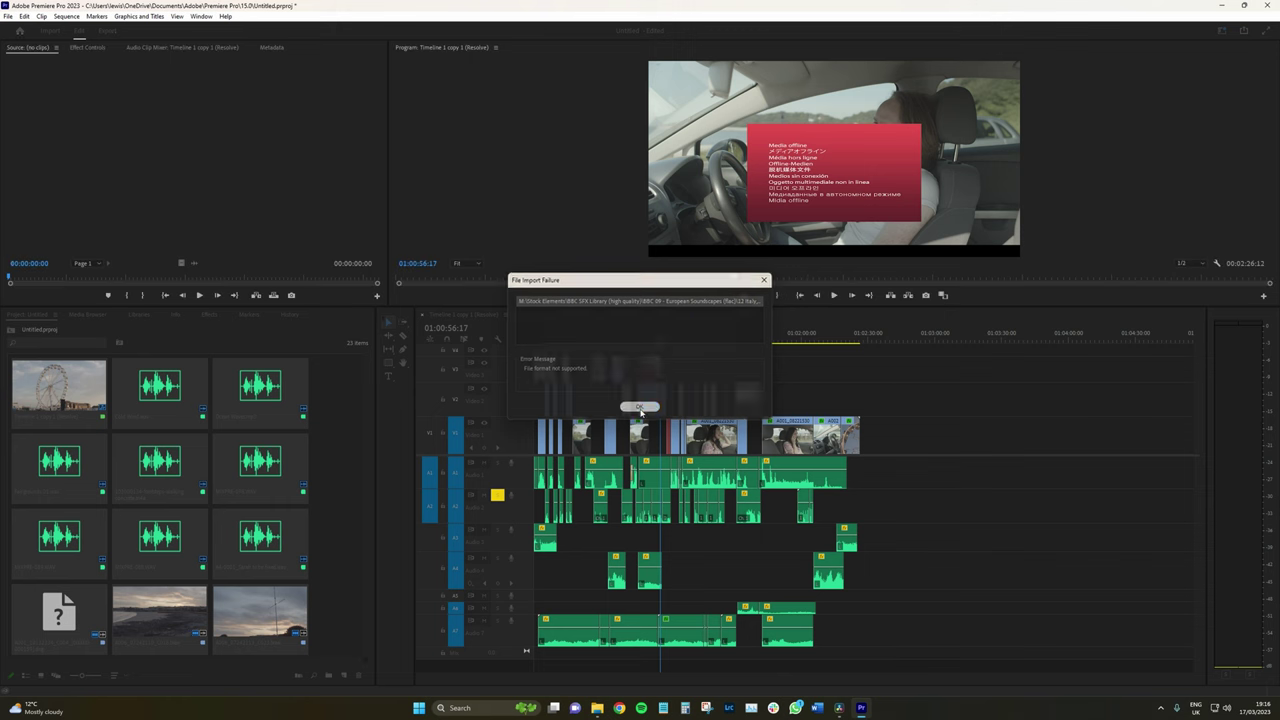
left_click(843, 710)
Step: Drag the Italy roadside station FLAC from the BBC 09 folder onto Resolve's Audio 1 track
scroll(750, 632, "down", 5)
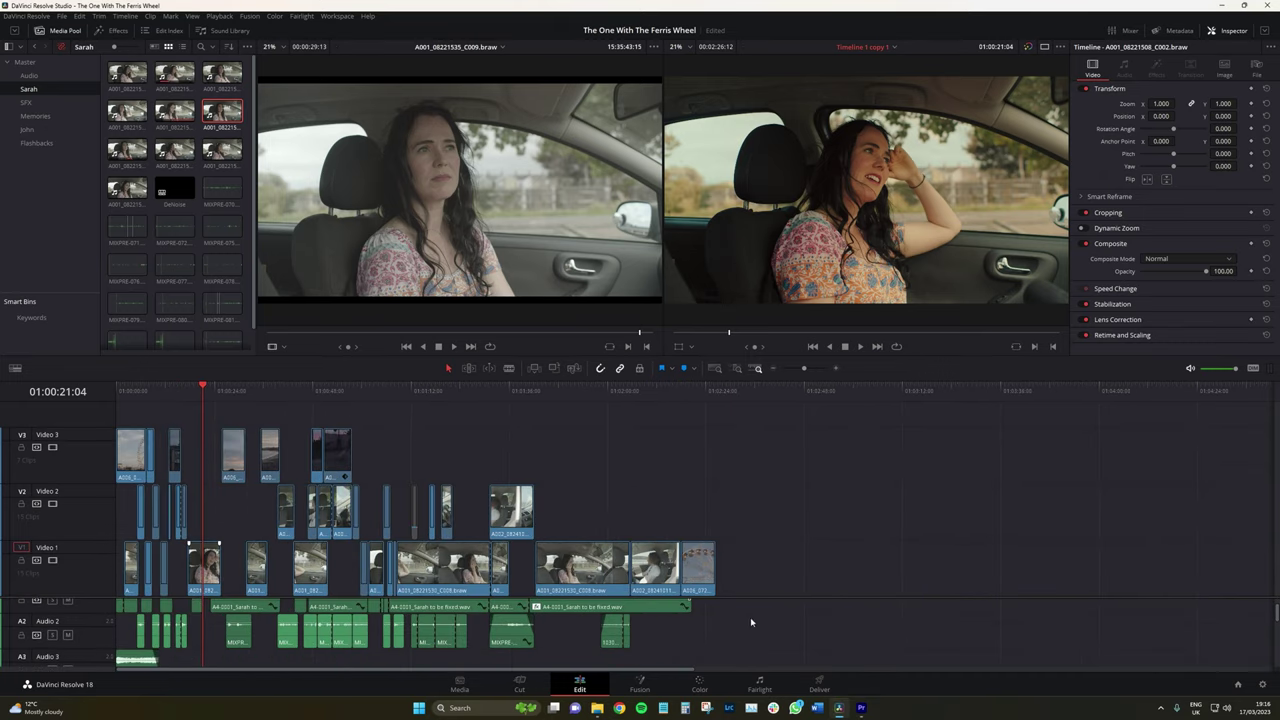
mouse_move(597, 708)
left_click(597, 650)
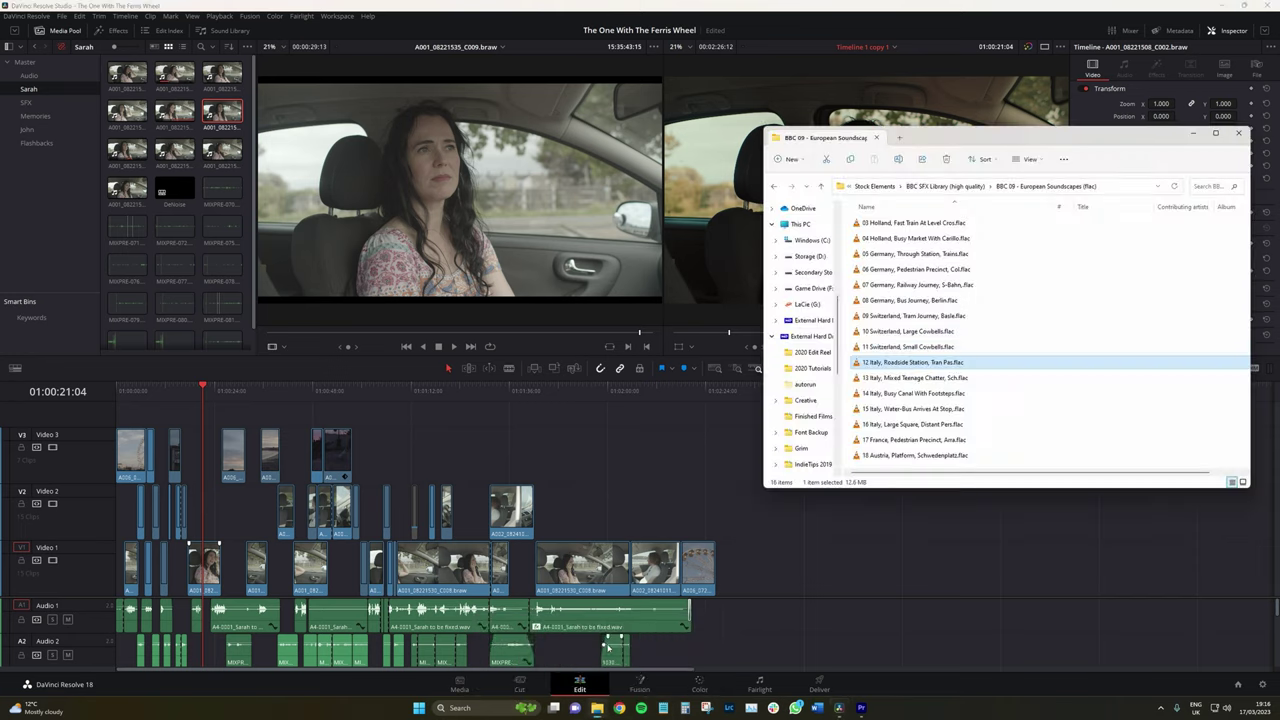
left_click_drag(900, 362, 812, 635)
scroll(812, 635, "down", 2)
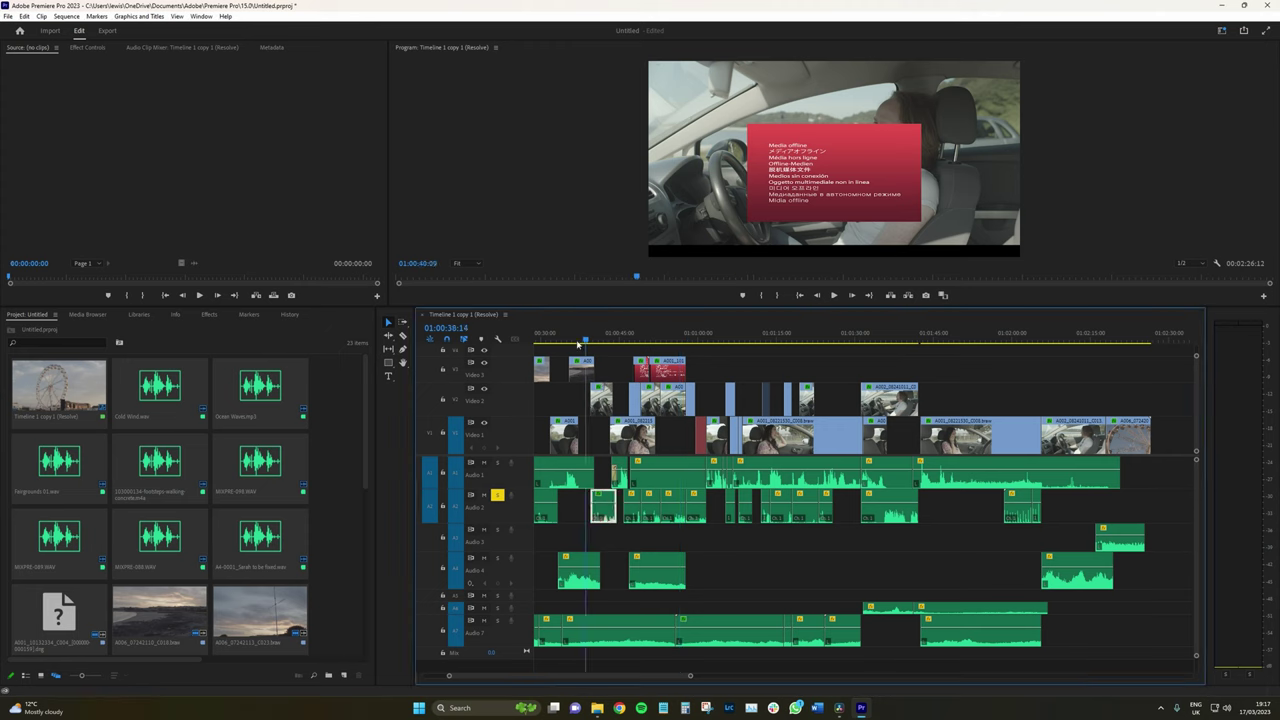
Step: Drag the video/audio divider down to open space above the video tracks, and zoom the timeline out
scroll(545, 517, "left", 2)
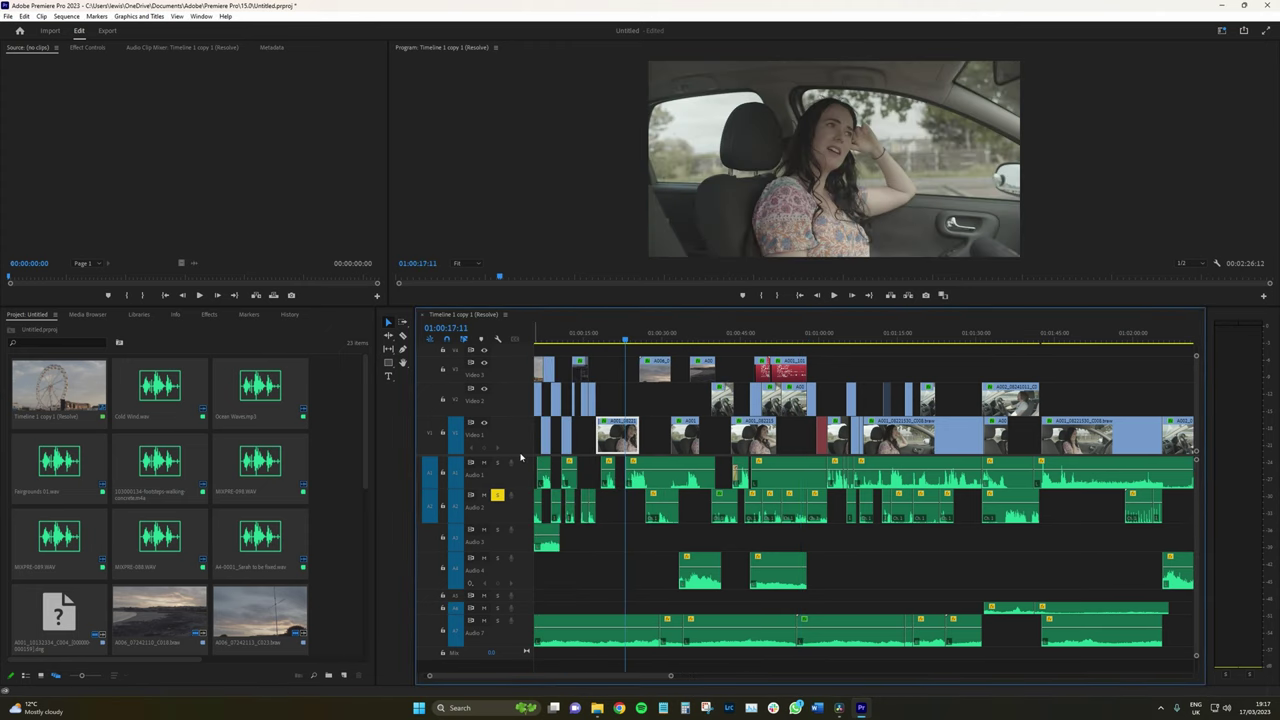
left_click_drag(524, 536, 524, 545)
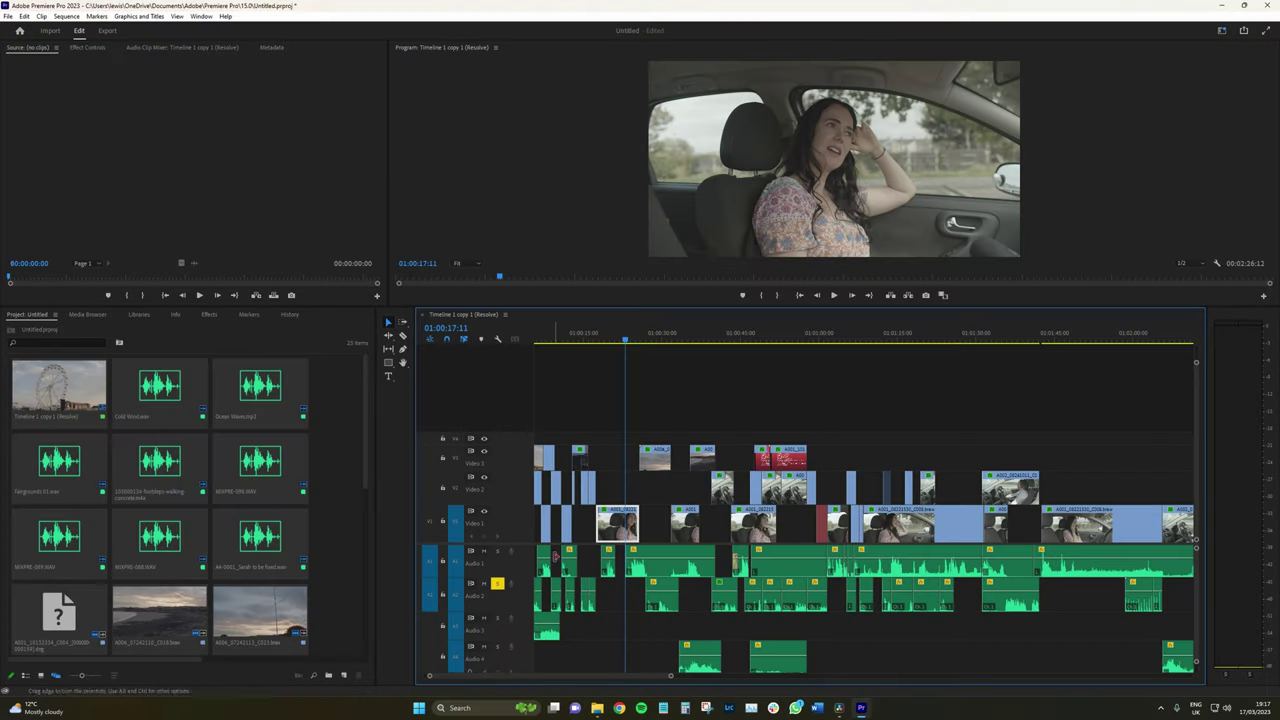
key("minus")
key("minus")
key("minus")
key("minus")
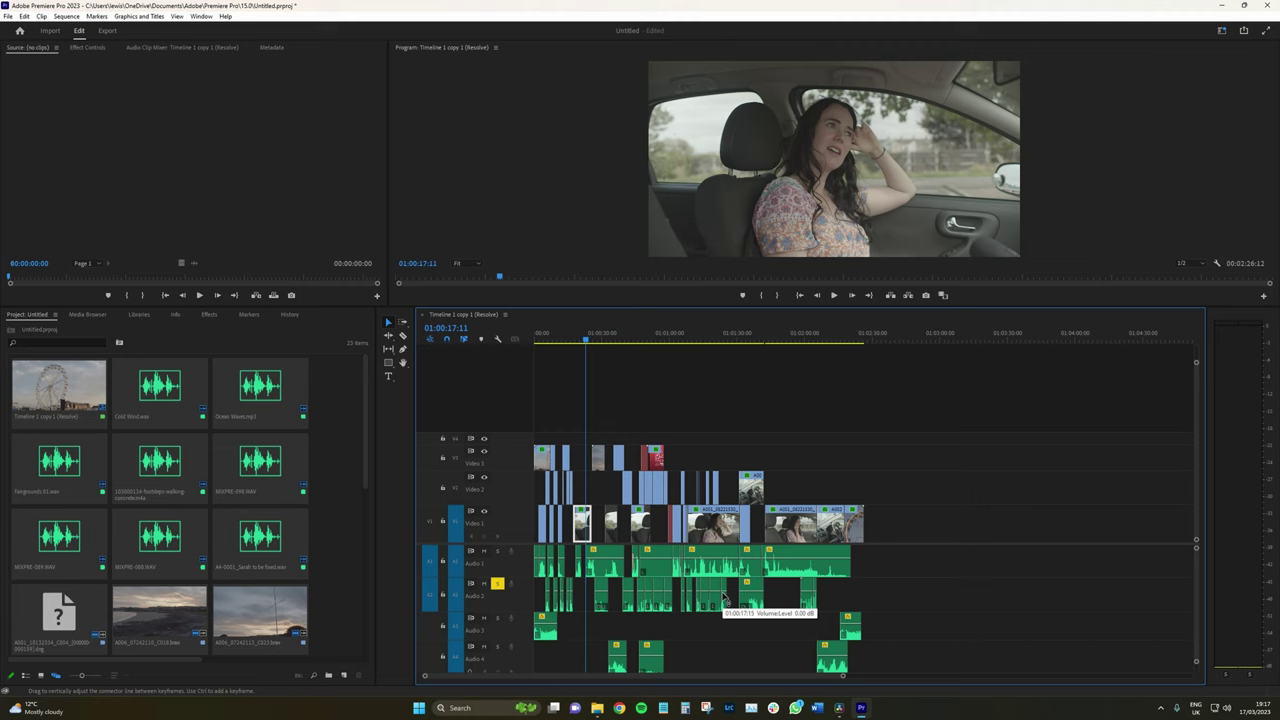
scroll(860, 553, "right", 2)
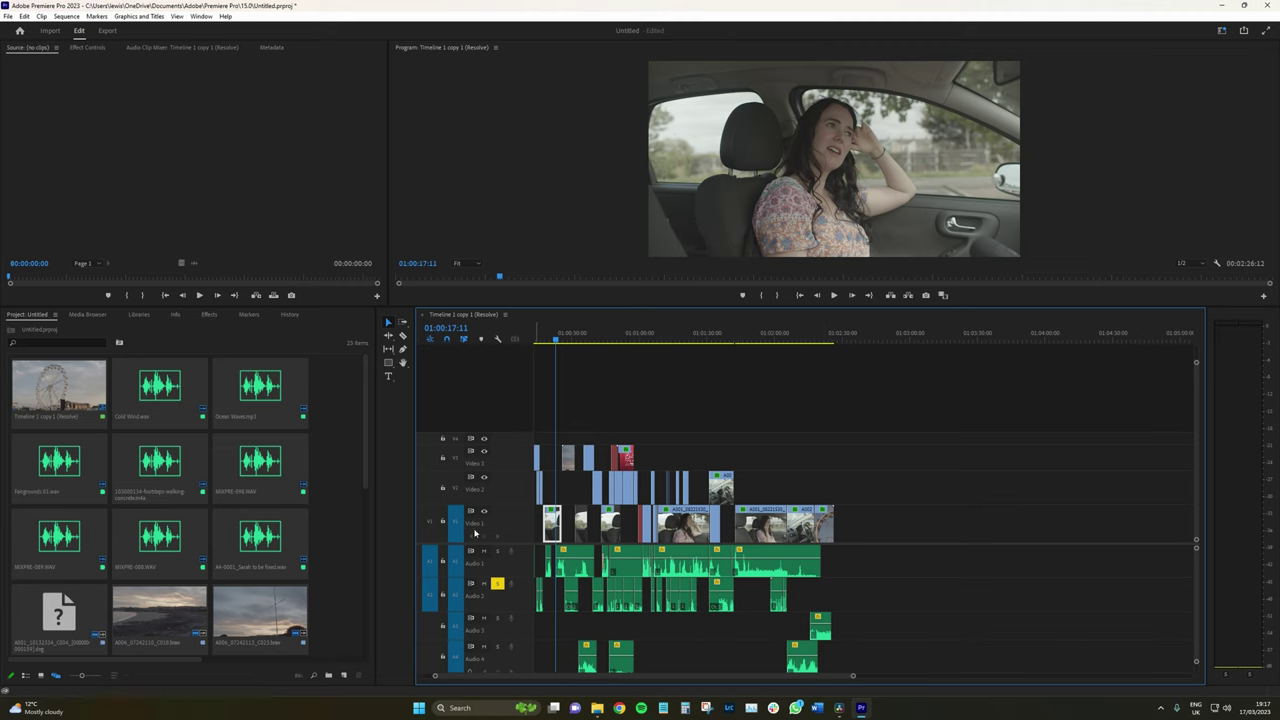
scroll(361, 473, "down", 4)
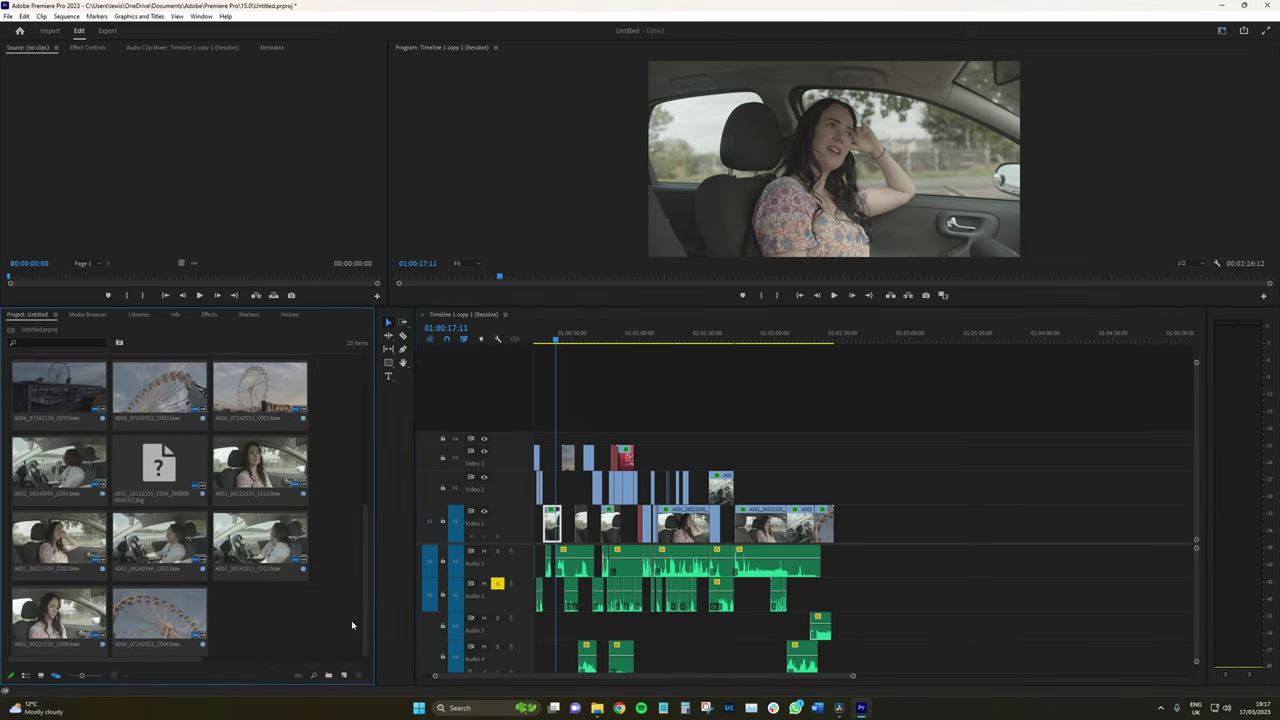
Step: Drag the A007_A016_10230P.RDC and A007_A017_10231P.RDC folders into the Premiere project and dismiss the import failure
mouse_move(599, 710)
left_click(506, 660)
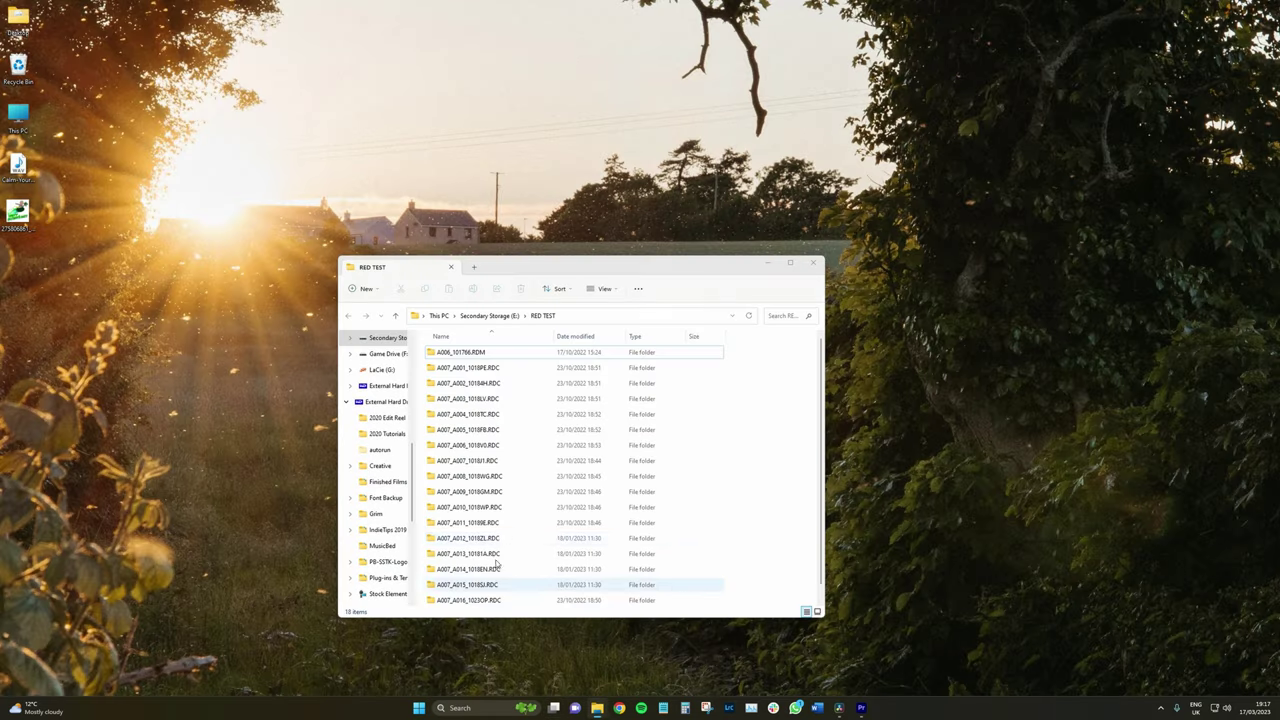
left_click(488, 600)
left_click(487, 588, "shift")
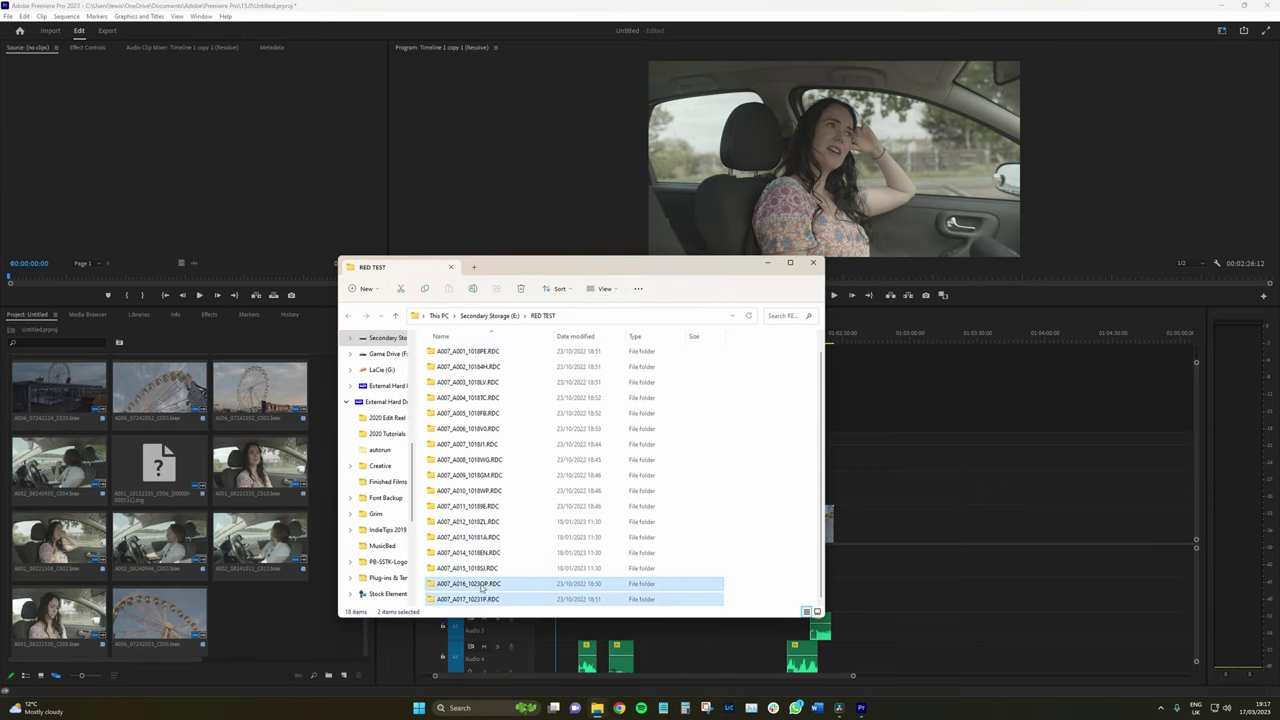
left_click_drag(485, 590, 298, 590)
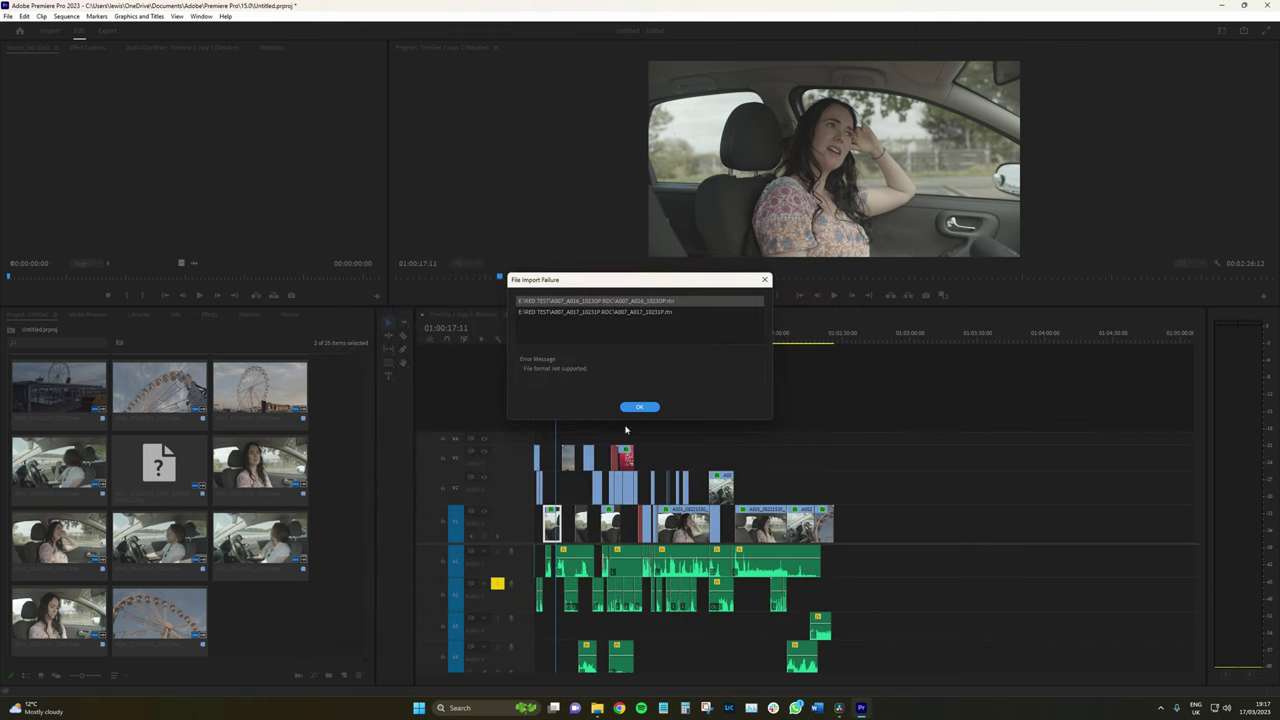
left_click(632, 406)
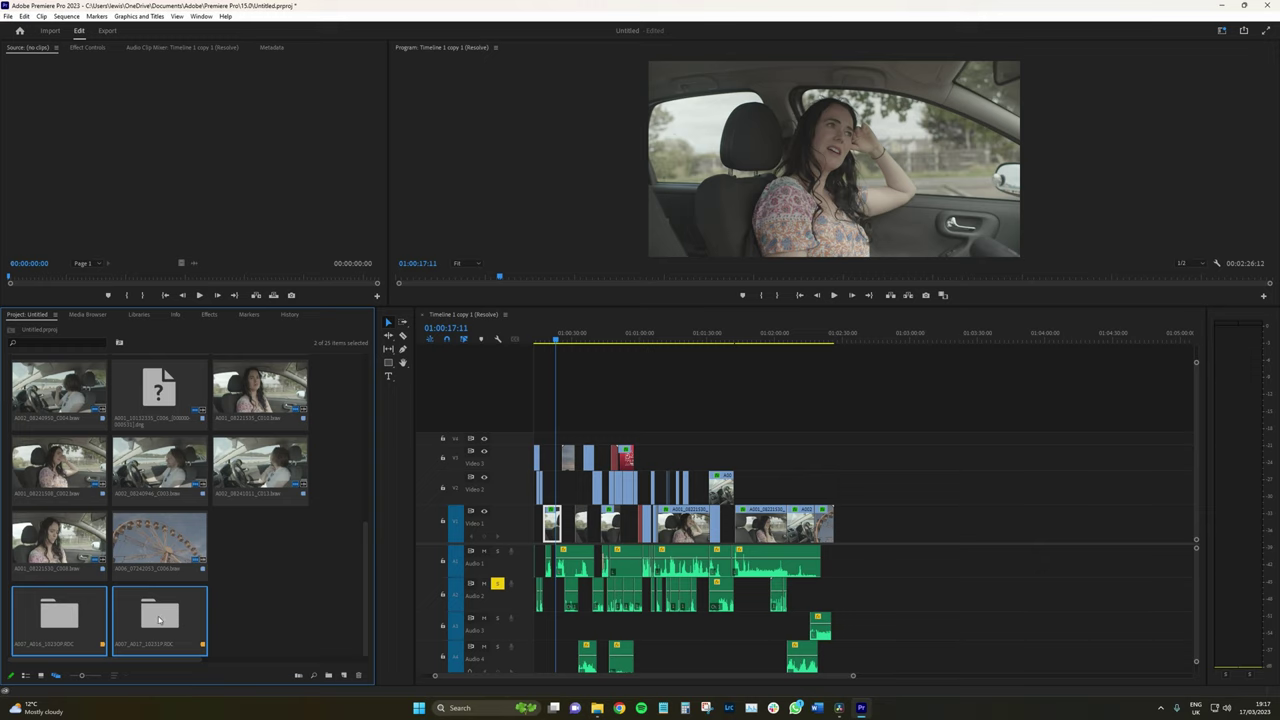
Step: Open the A007_A017_10231P.RDC bin, try placing its RED clip, cancel, and return to the root bin
double_click(149, 622)
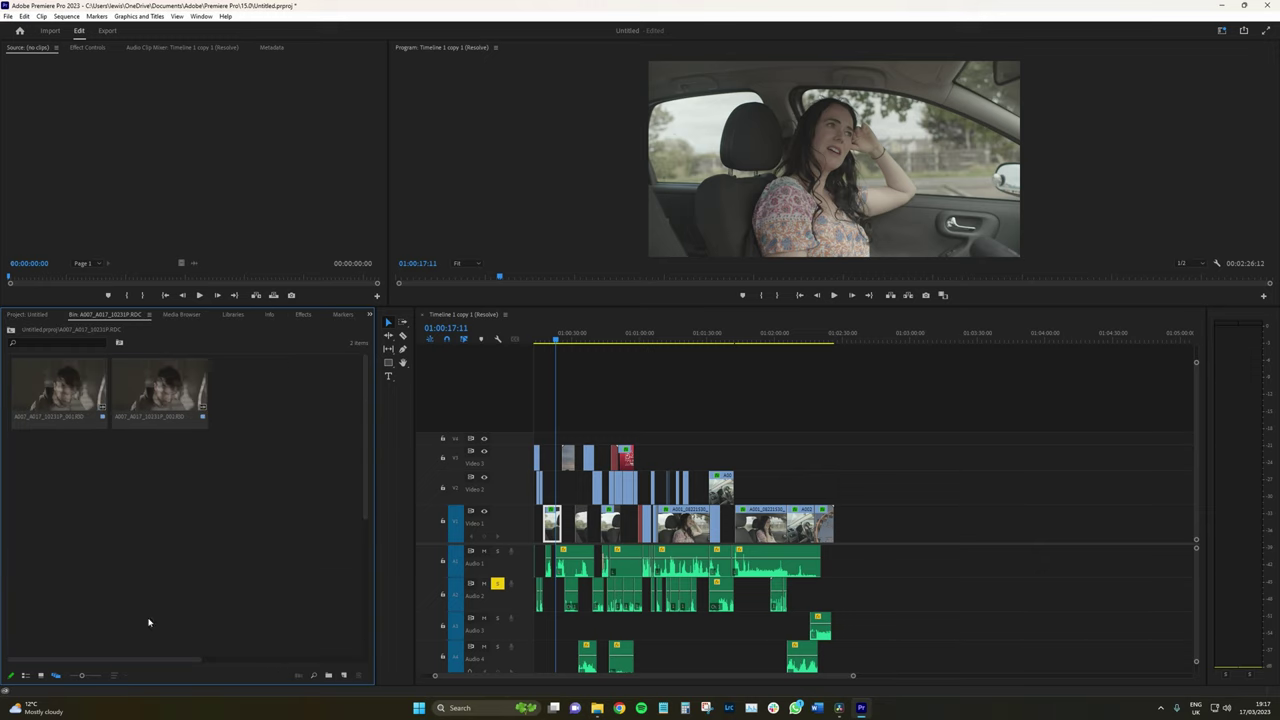
left_click(165, 404)
left_click_drag(160, 390, 880, 560)
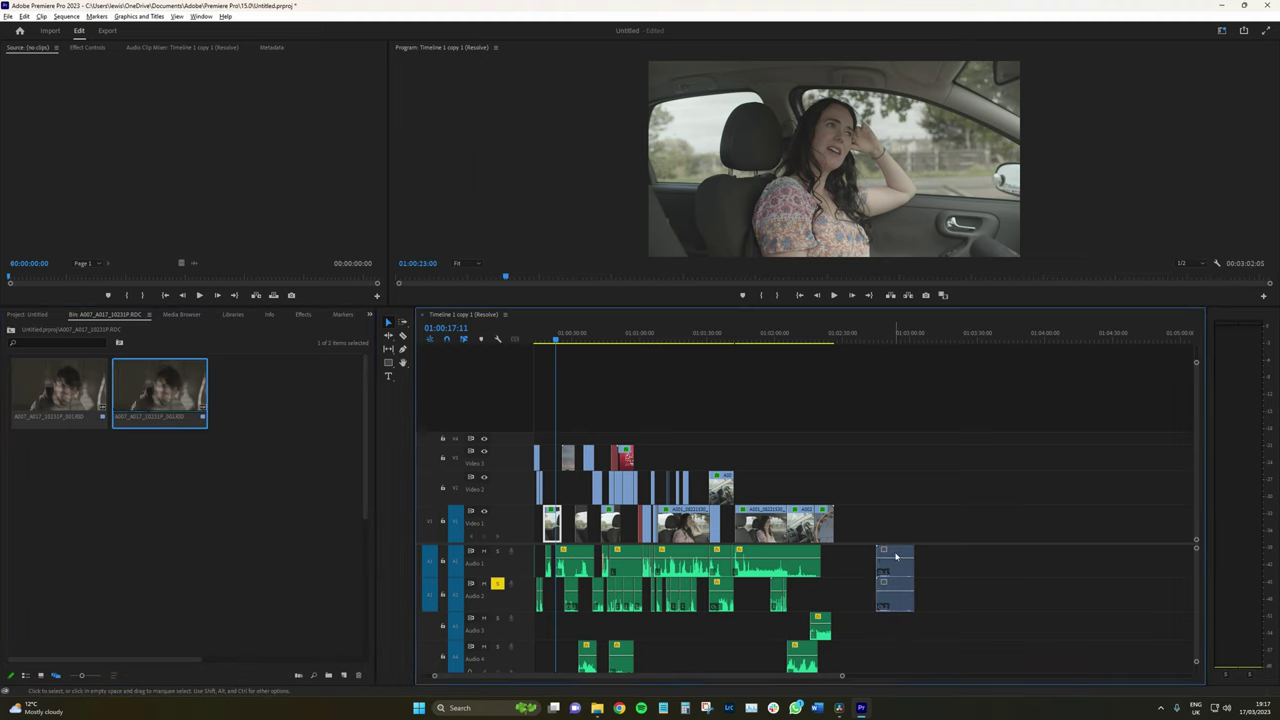
key("minus")
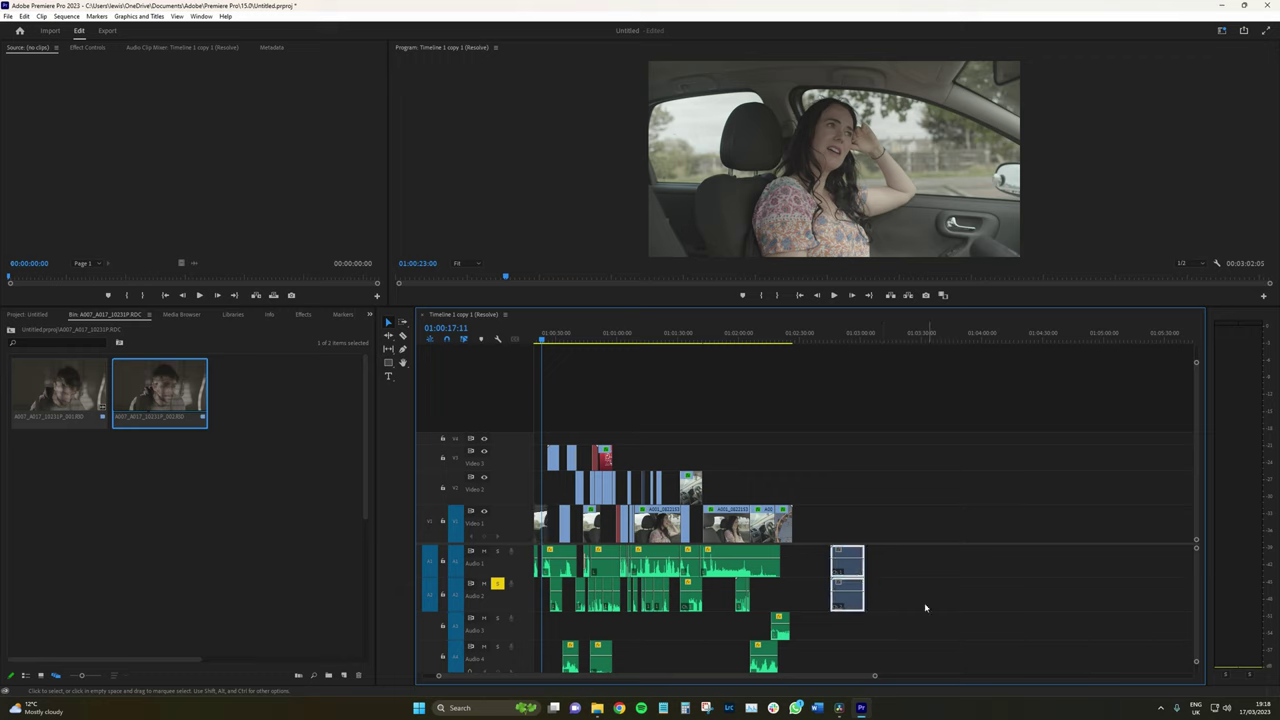
left_click_drag(160, 390, 862, 445)
key("Left")
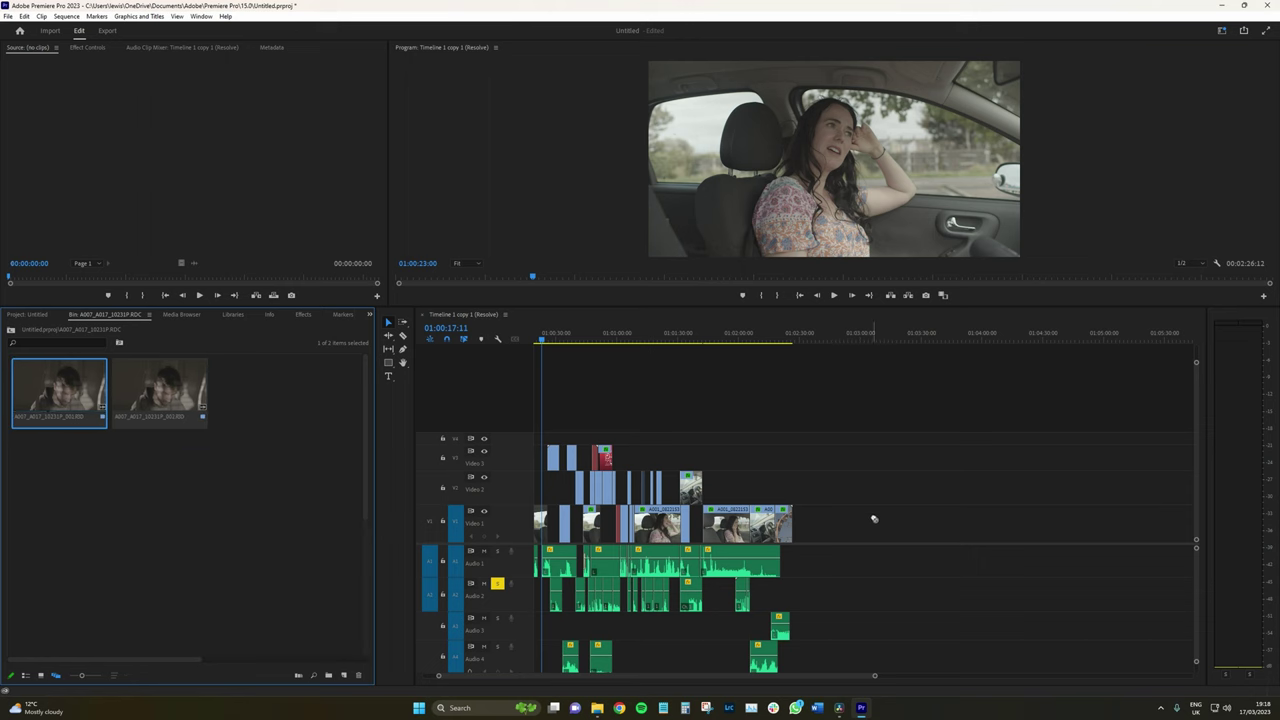
left_click(9, 330)
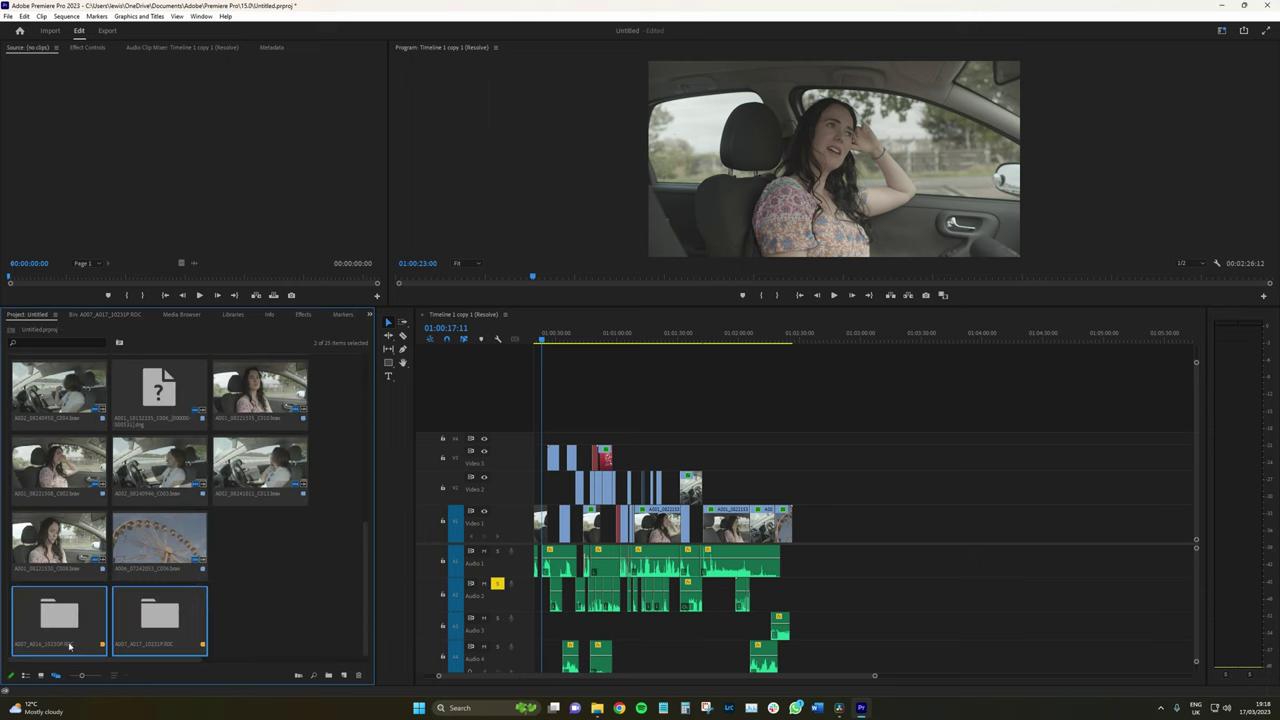
Step: Drag both RDC bins onto the timeline after the edit and scrub past 01:02:57:10
left_click_drag(150, 626, 876, 503)
left_click(856, 341)
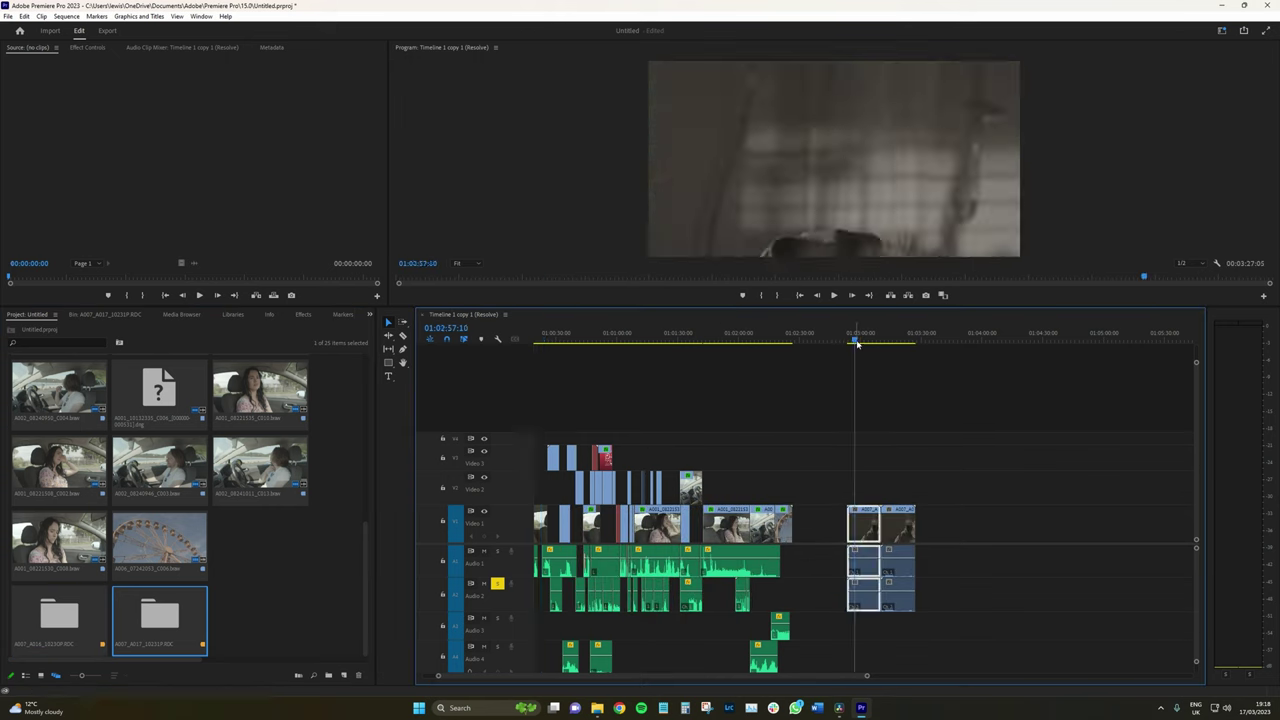
left_click_drag(856, 343, 959, 349)
key("equal")
double_click(159, 622)
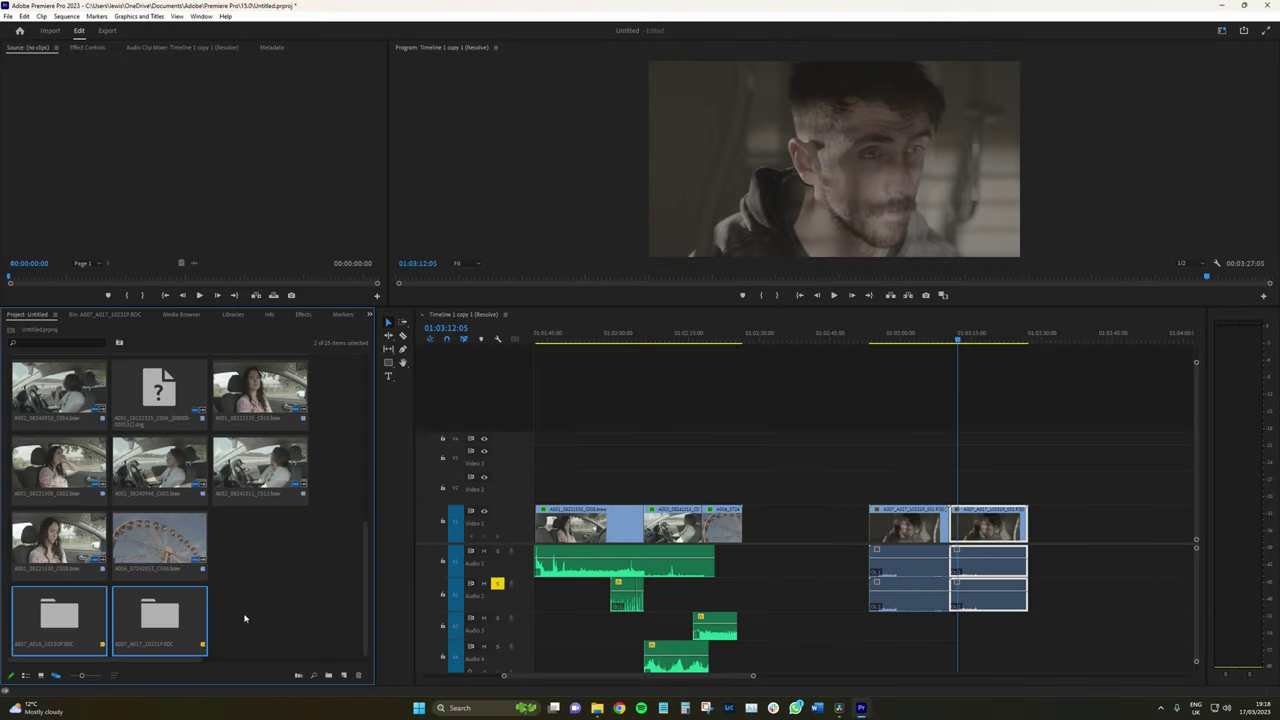
Step: Delete both RDC bins and browse the Media Browser to the Videos folder on the E: drive
key("Delete")
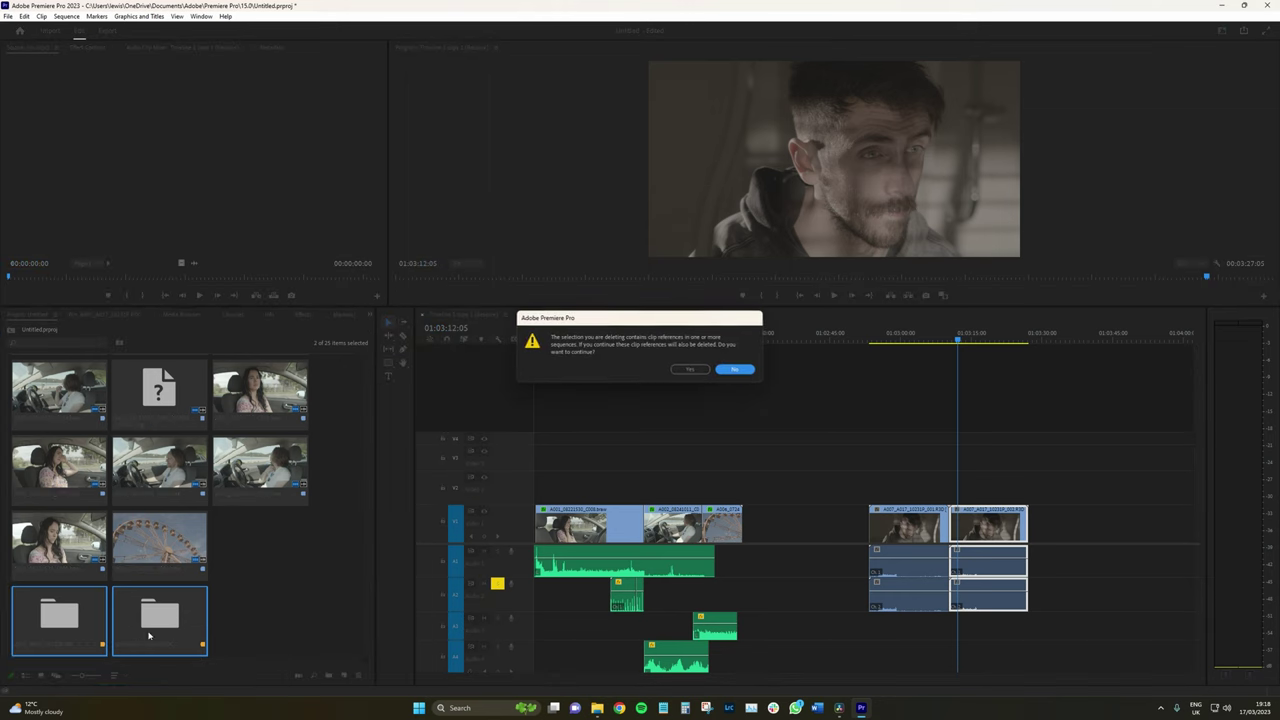
left_click(690, 369)
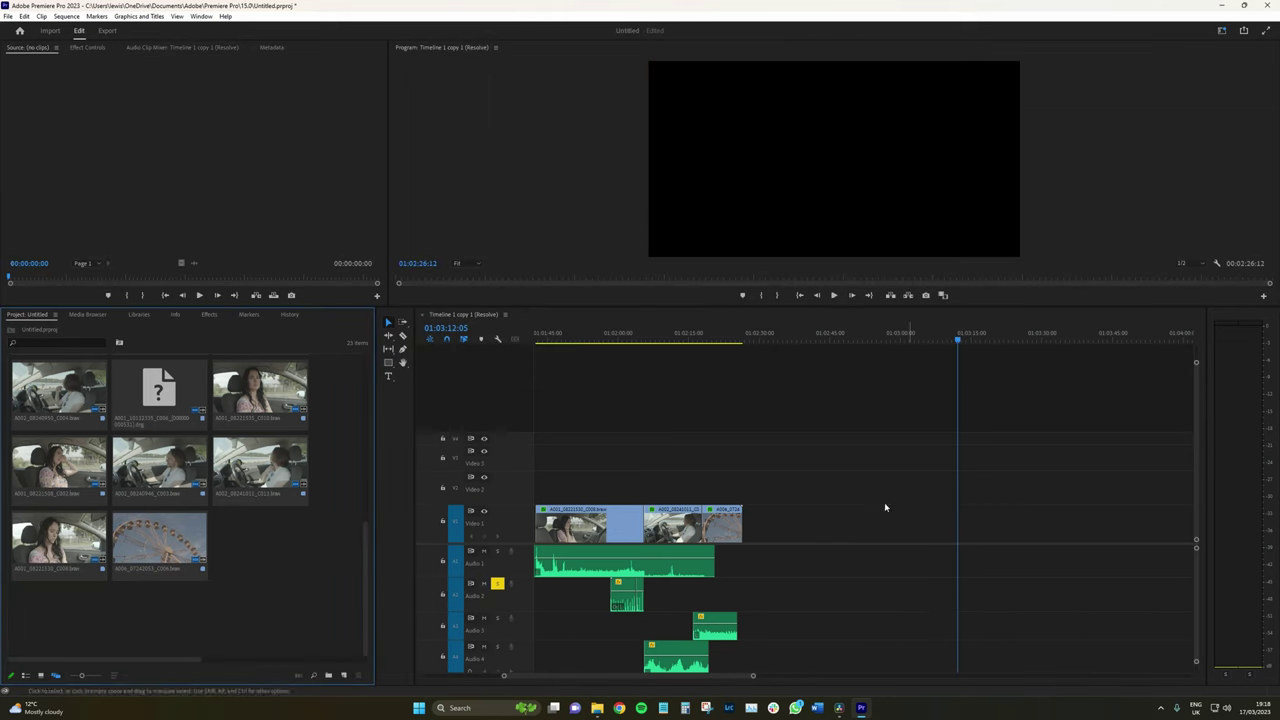
left_click(88, 315)
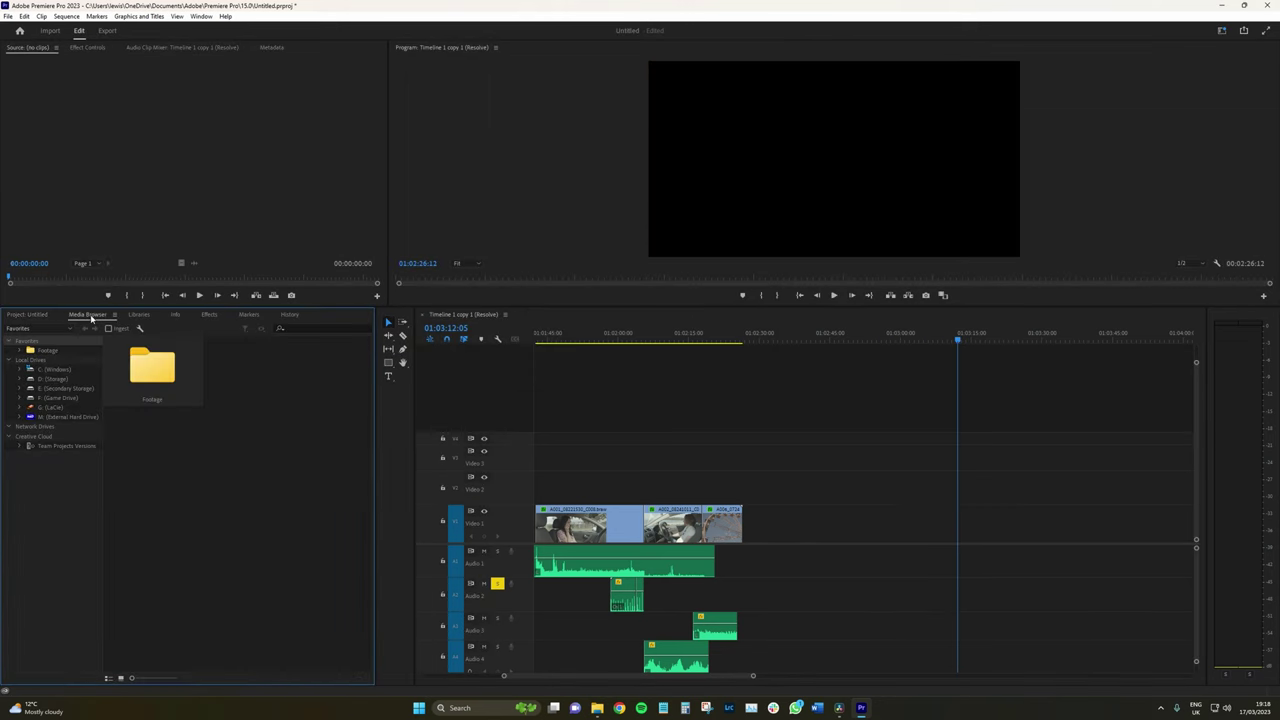
left_click(64, 389)
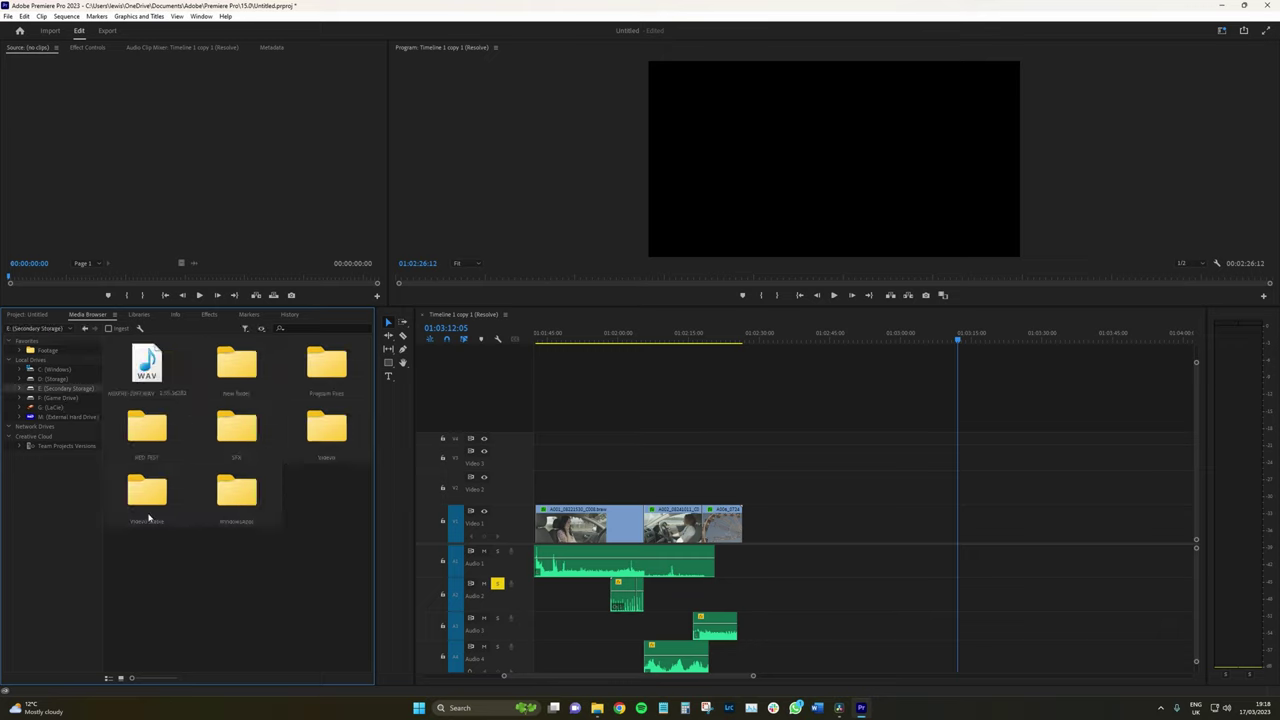
left_click(313, 434)
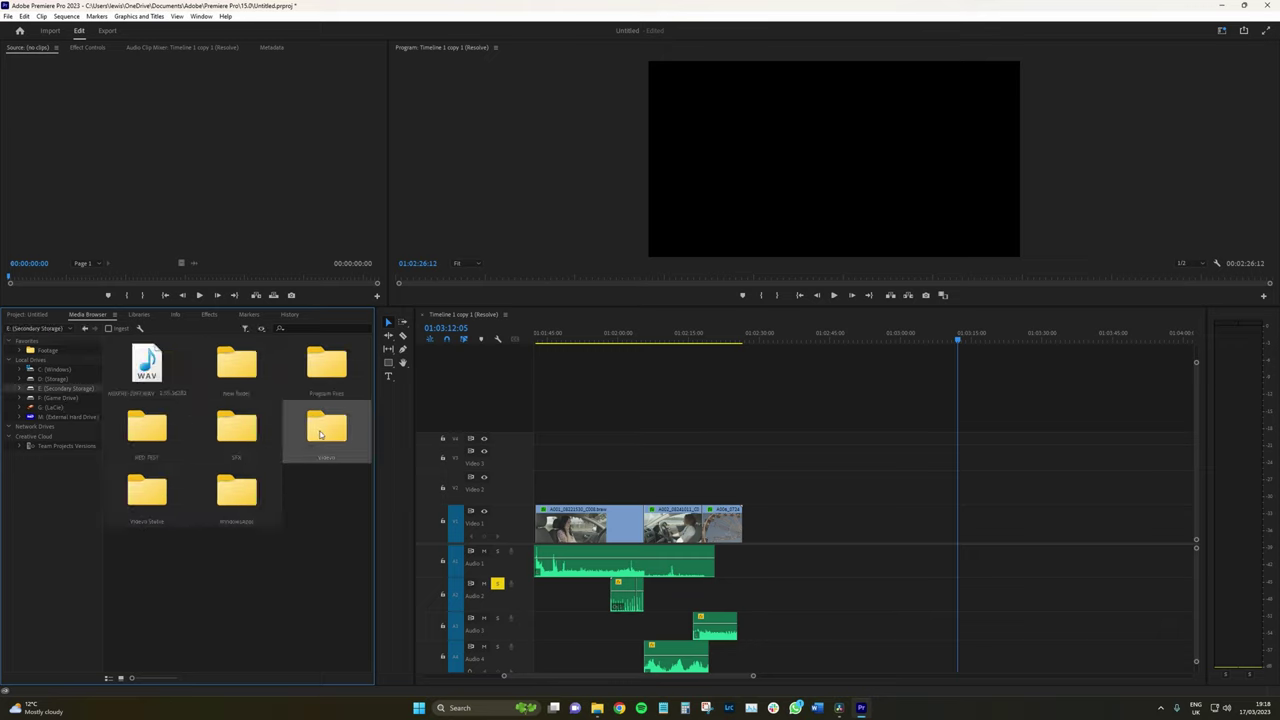
double_click(320, 434)
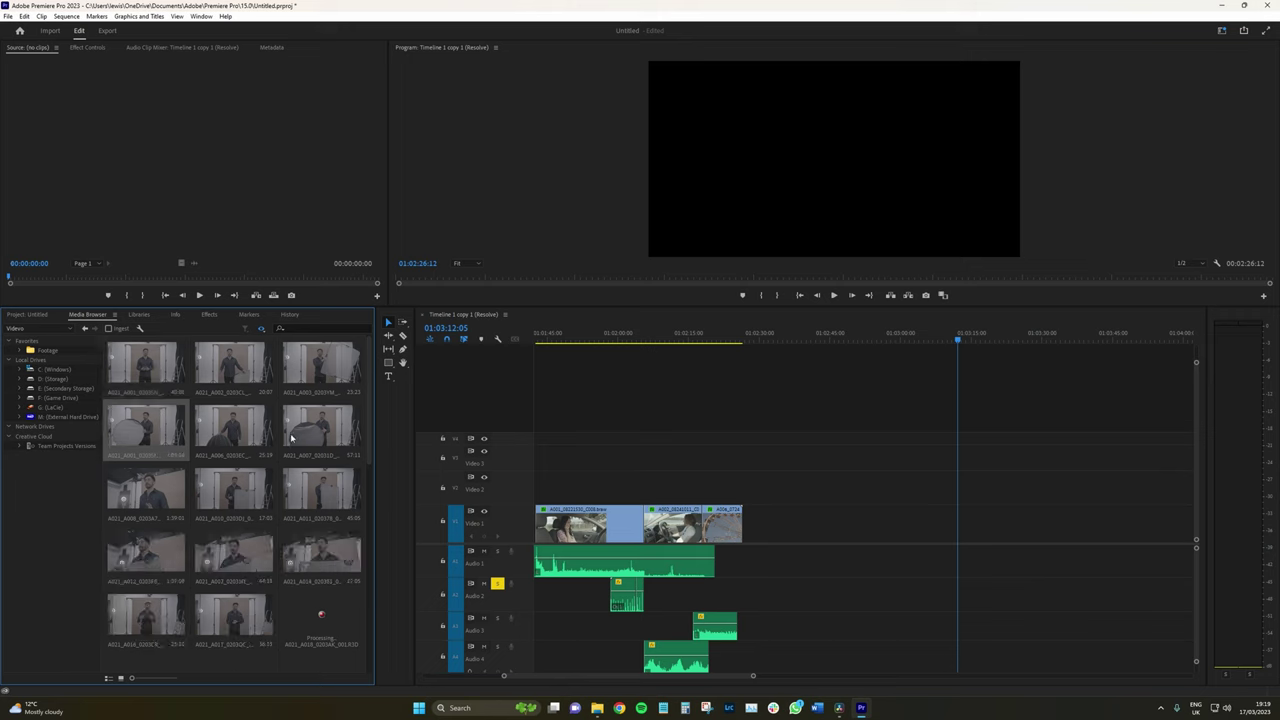
Step: Import the selected clips from the Videos folder into the project
scroll(260, 470, "down", 1)
scroll(273, 505, "up", 1)
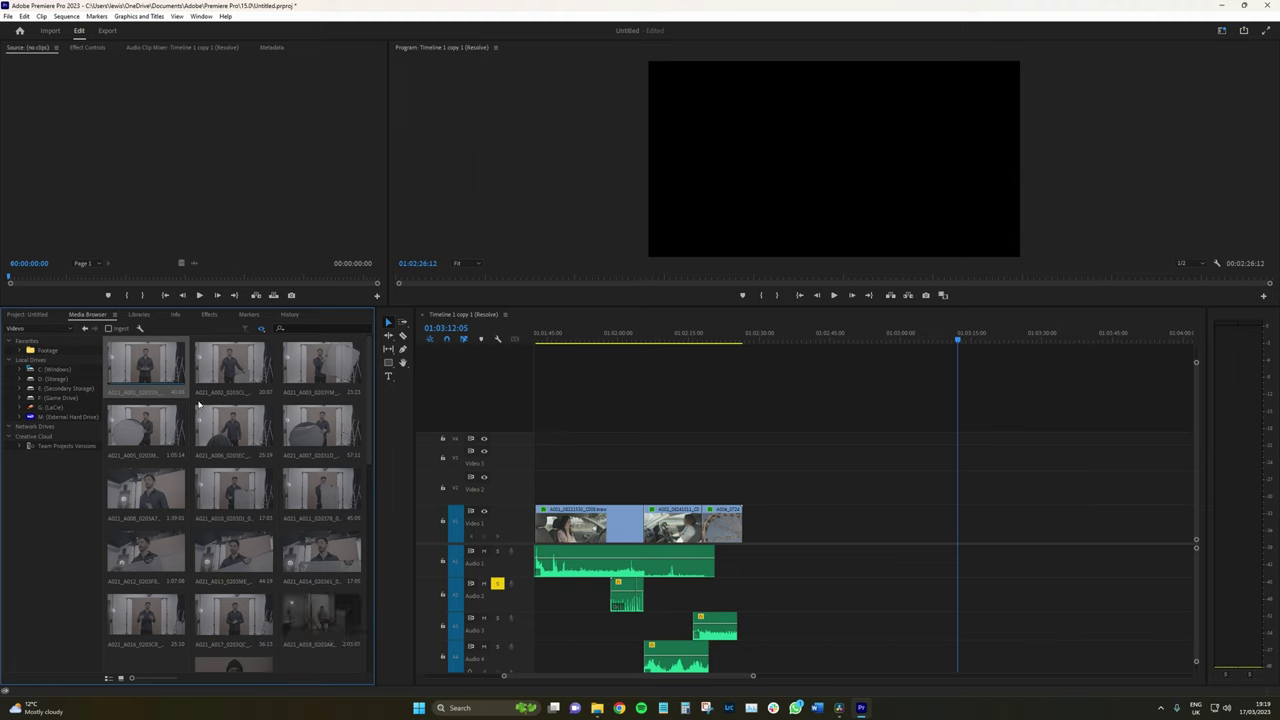
right_click(324, 380)
left_click(366, 396)
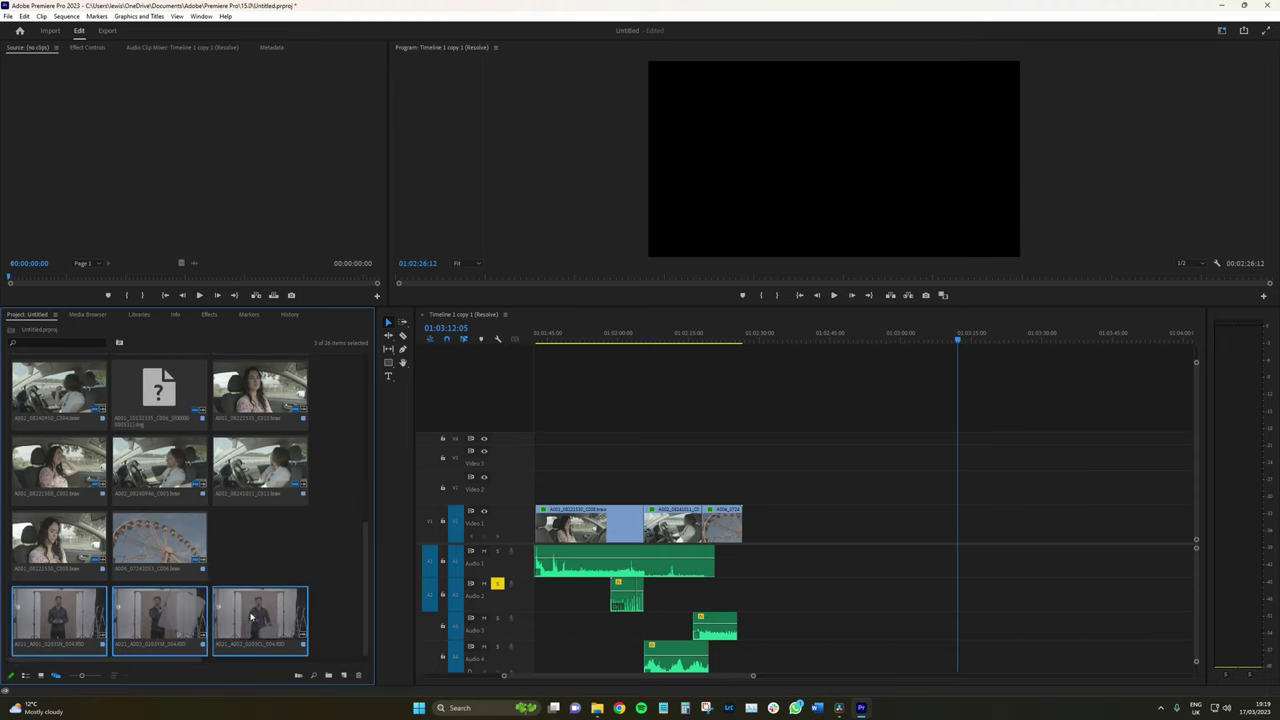
Step: Append the three imported clips after the edit and play from about 01:02:50
left_click_drag(250, 625, 800, 525)
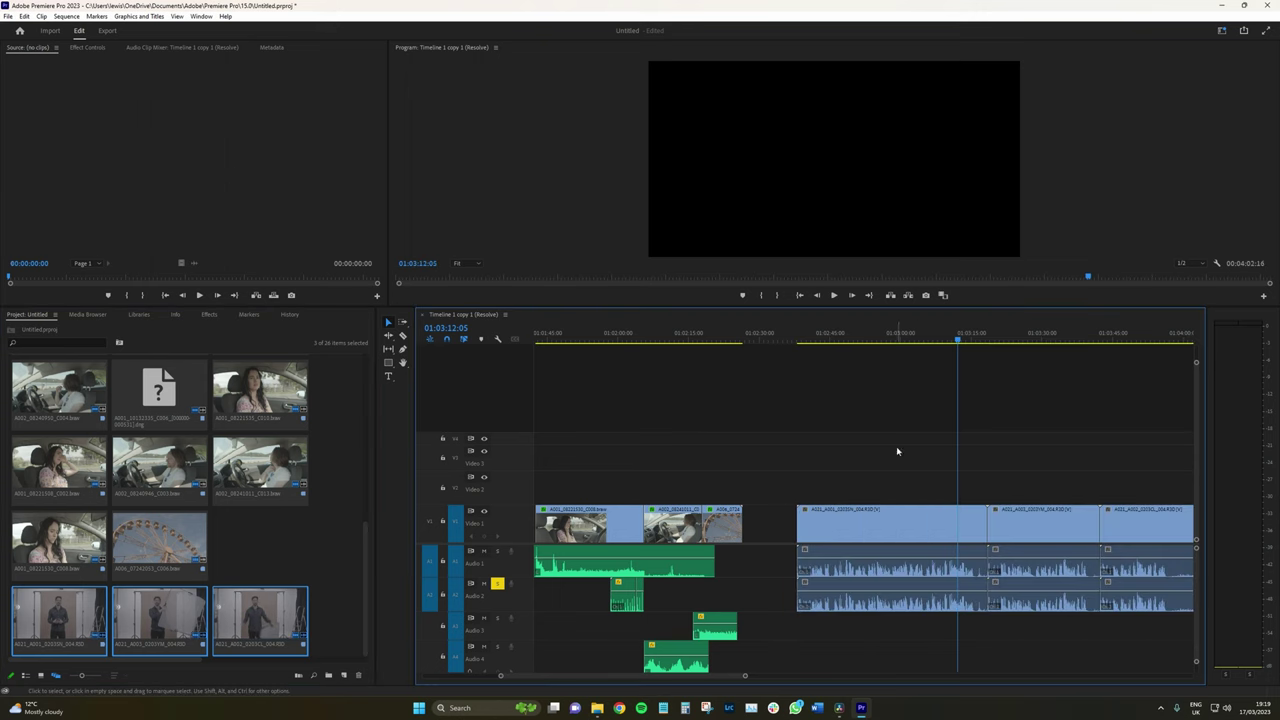
left_click(823, 341)
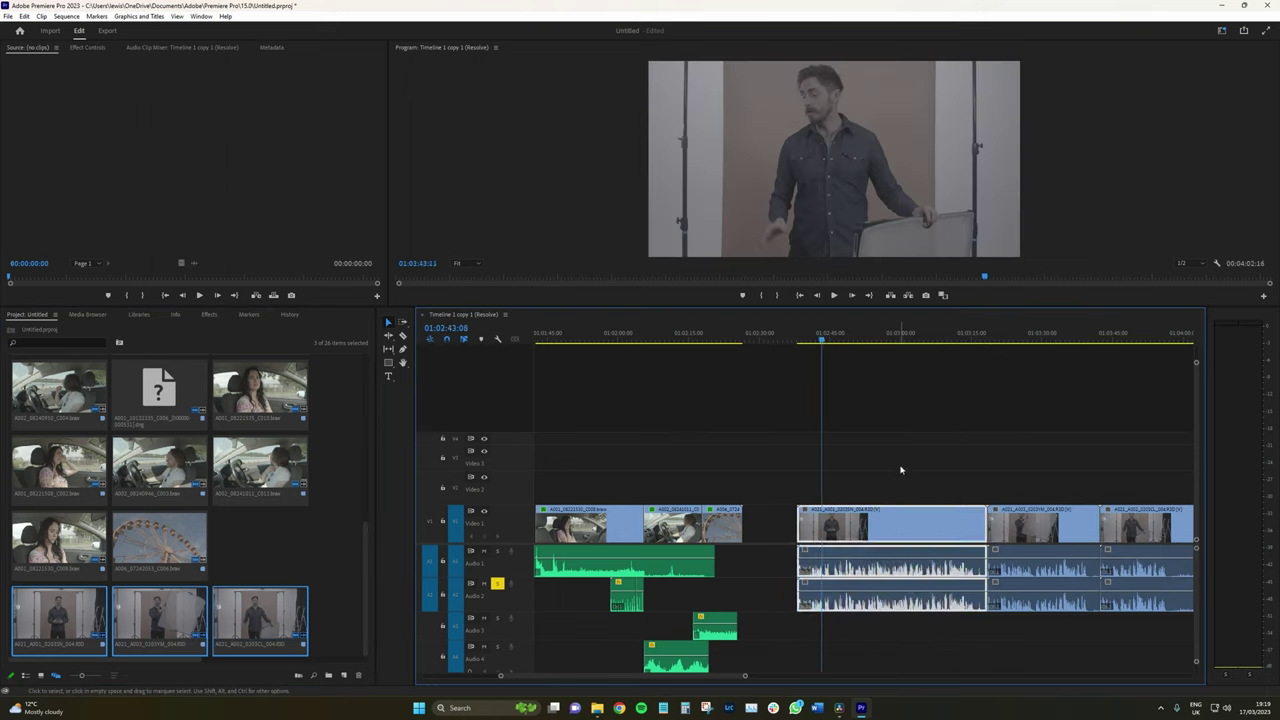
key("minus")
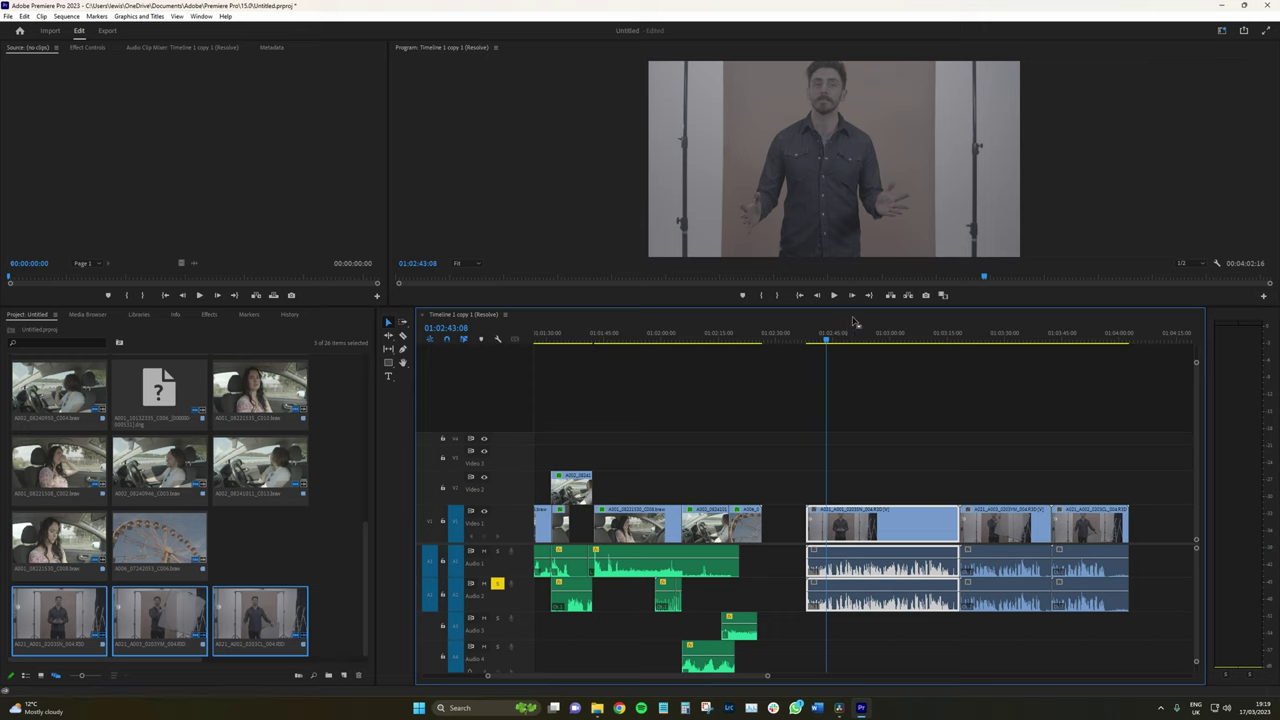
left_click(852, 340)
key("space")
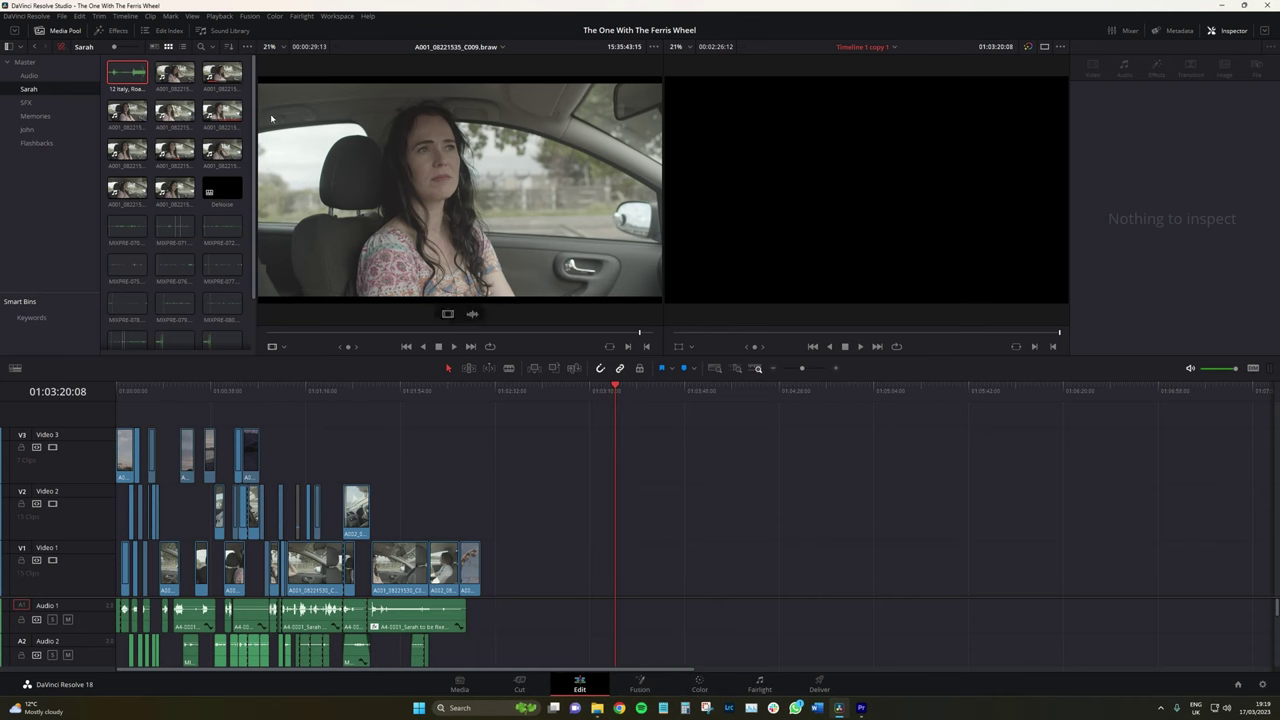
left_click(134, 92)
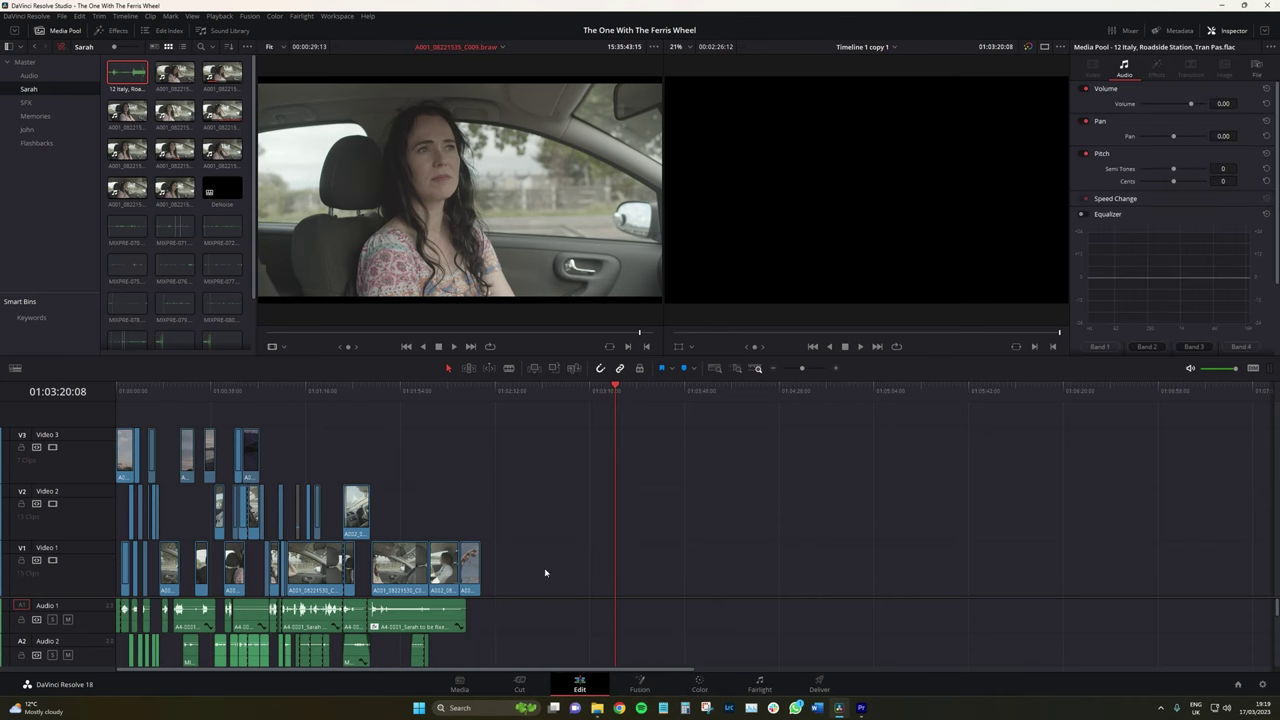
left_click(459, 685)
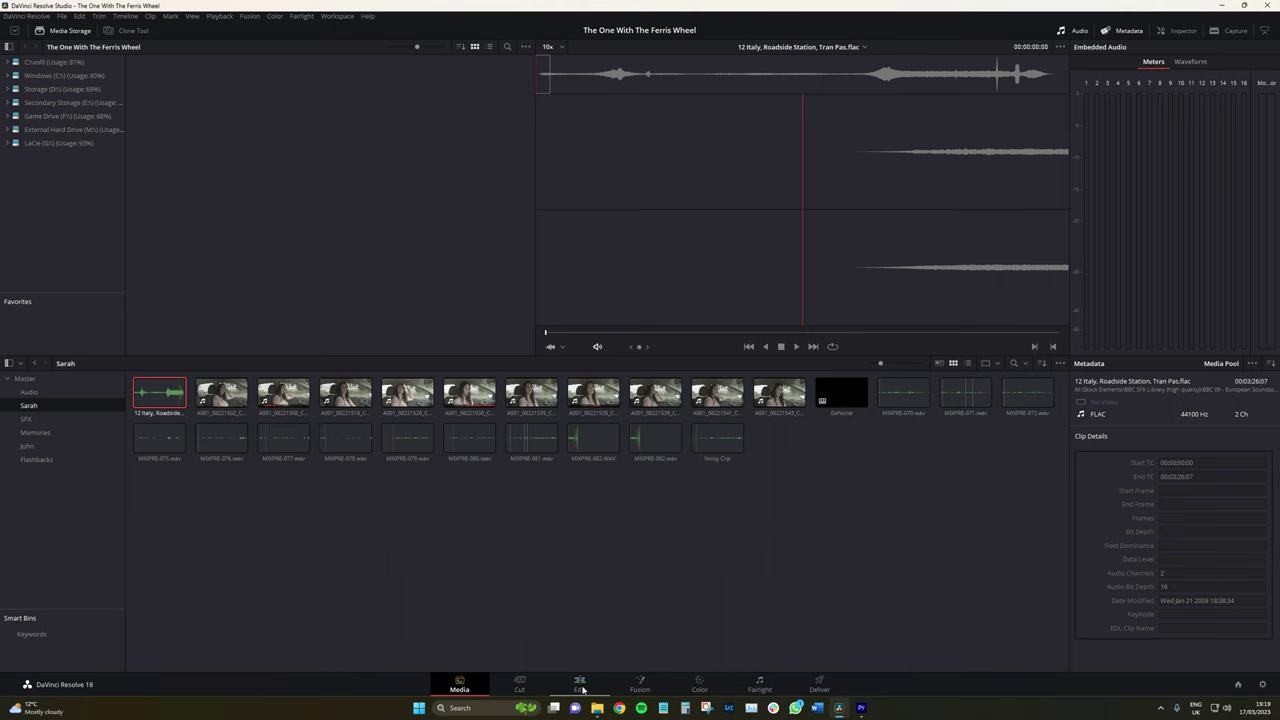
left_click(581, 687)
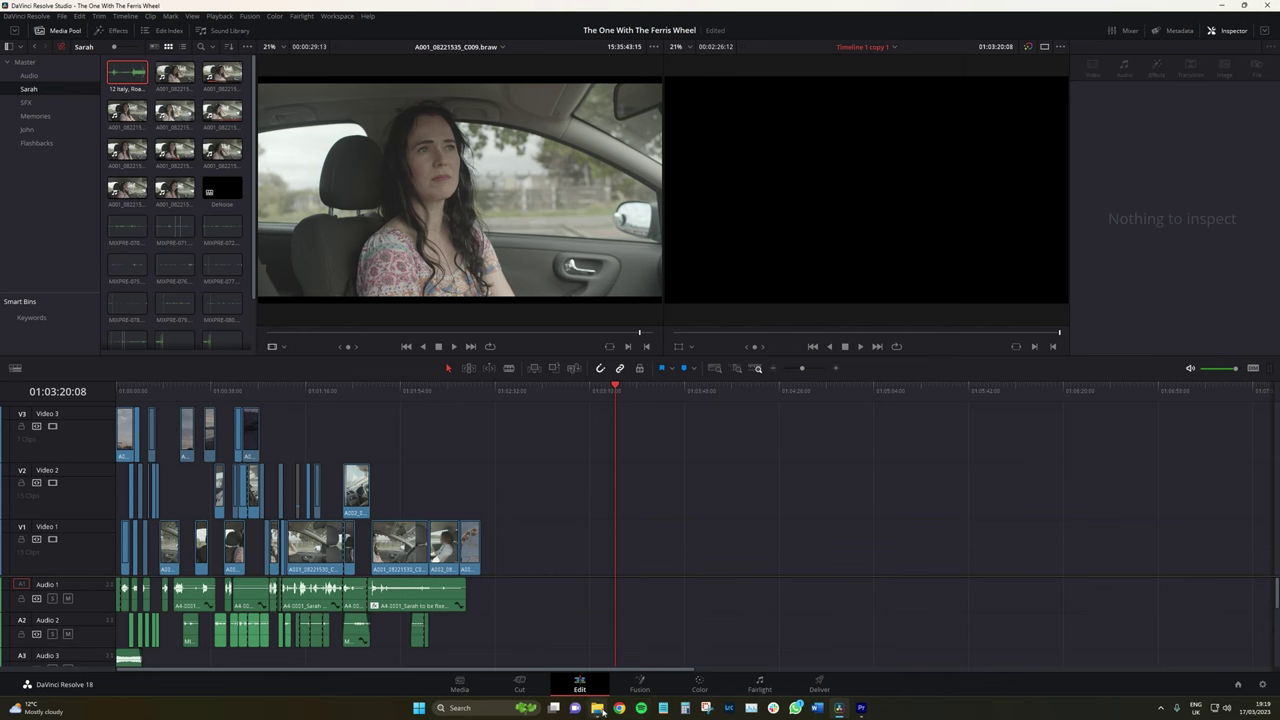
left_click(596, 708)
Step: Select RDC folders A005 through A008 in Explorer and drag them onto Resolve's Video 1 and Audio 1
left_click(596, 655)
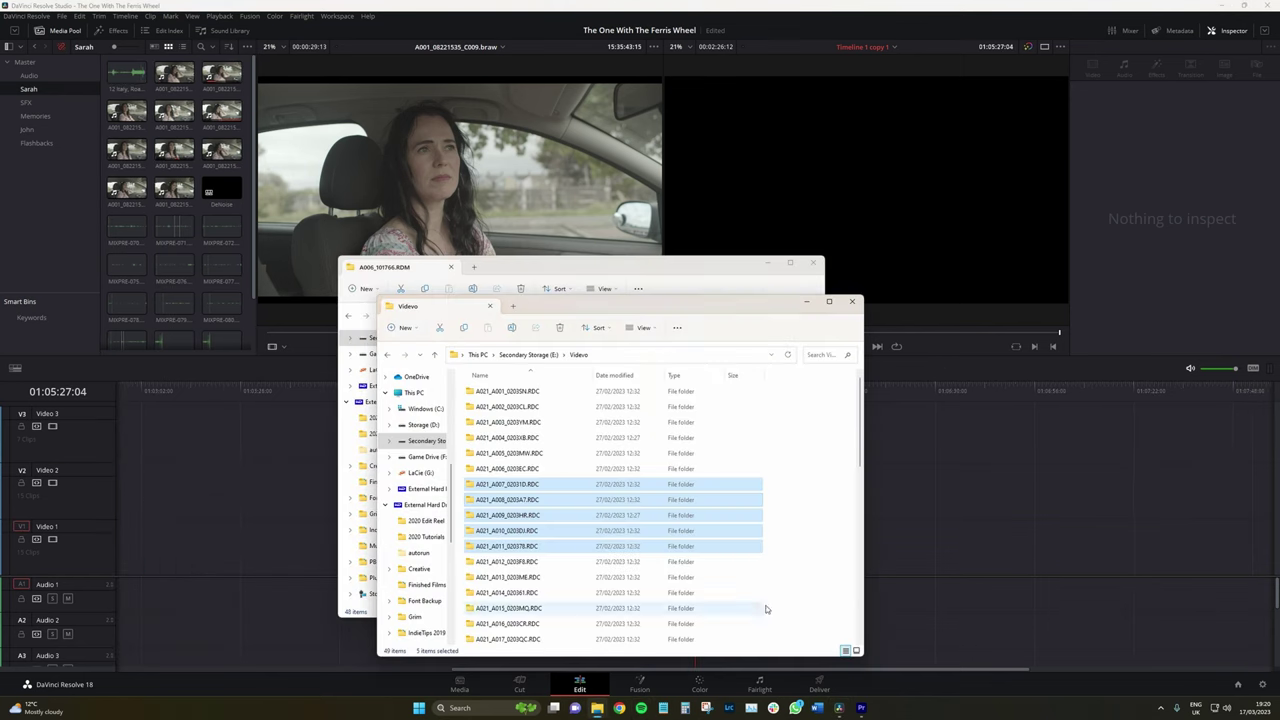
left_click(766, 262)
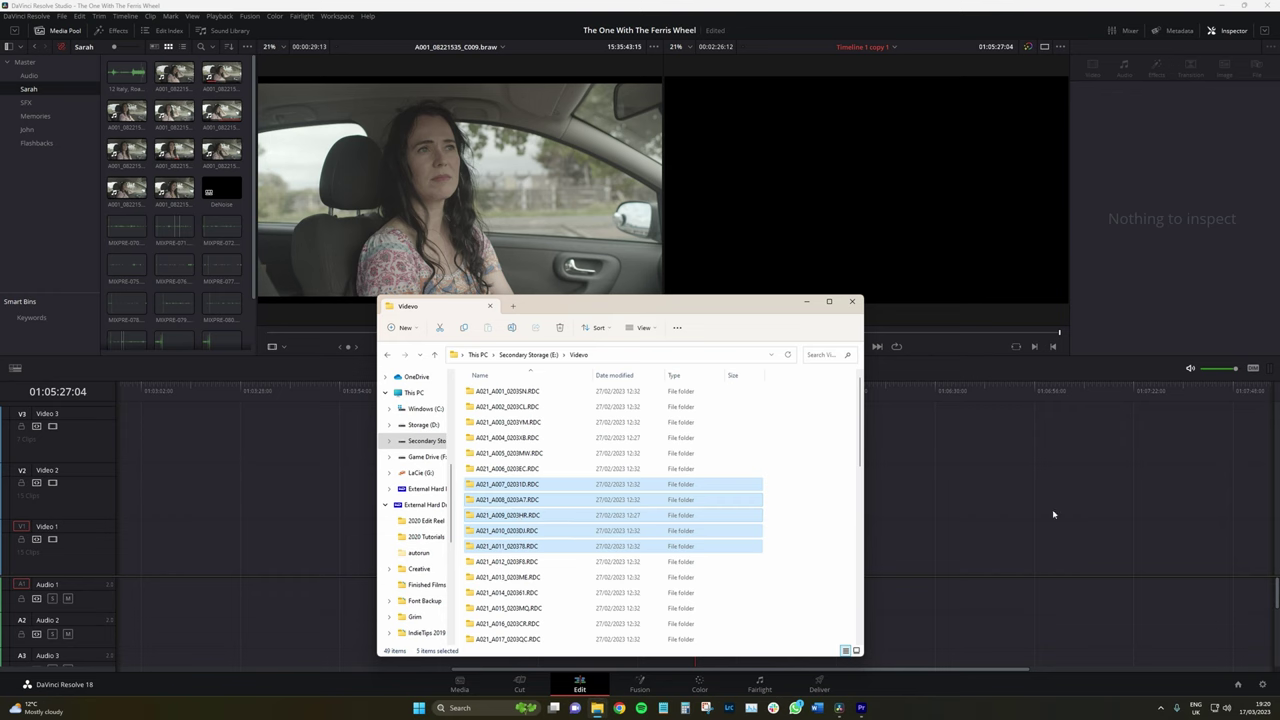
left_click(506, 517)
key("Up")
key("Up")
key("Up")
key("Up")
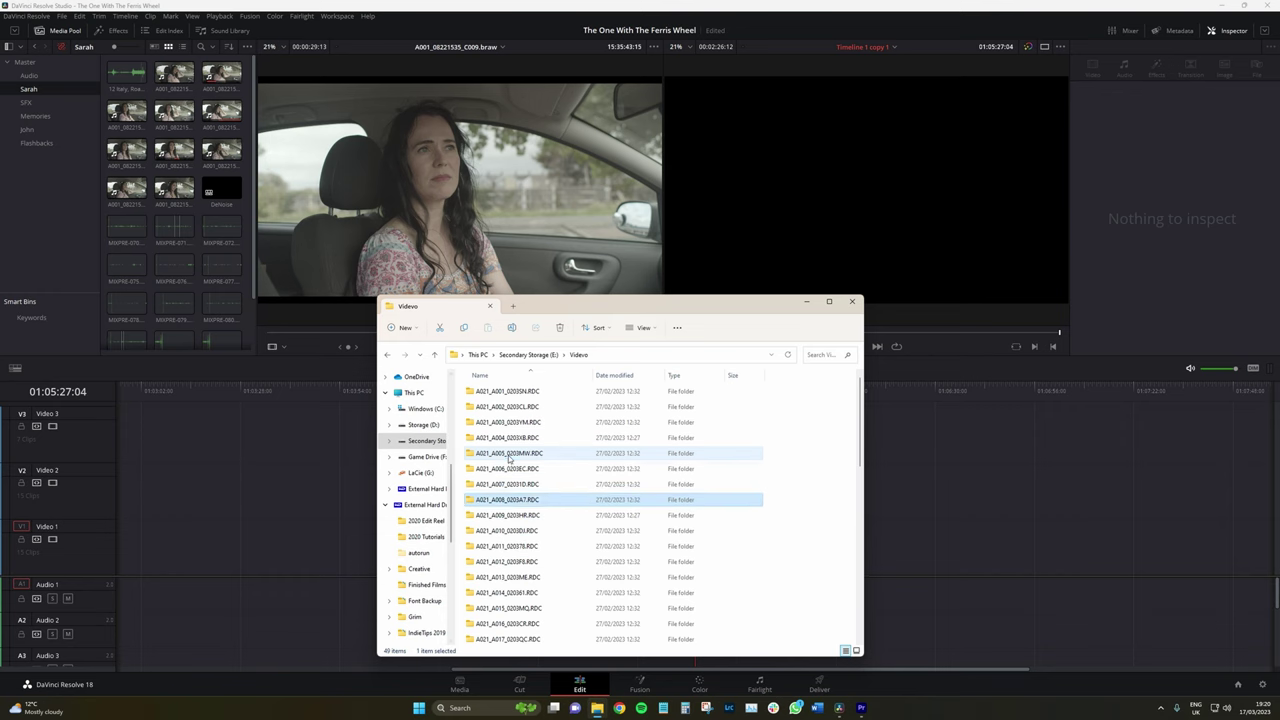
left_click(507, 499, "shift")
left_click_drag(507, 499, 877, 554)
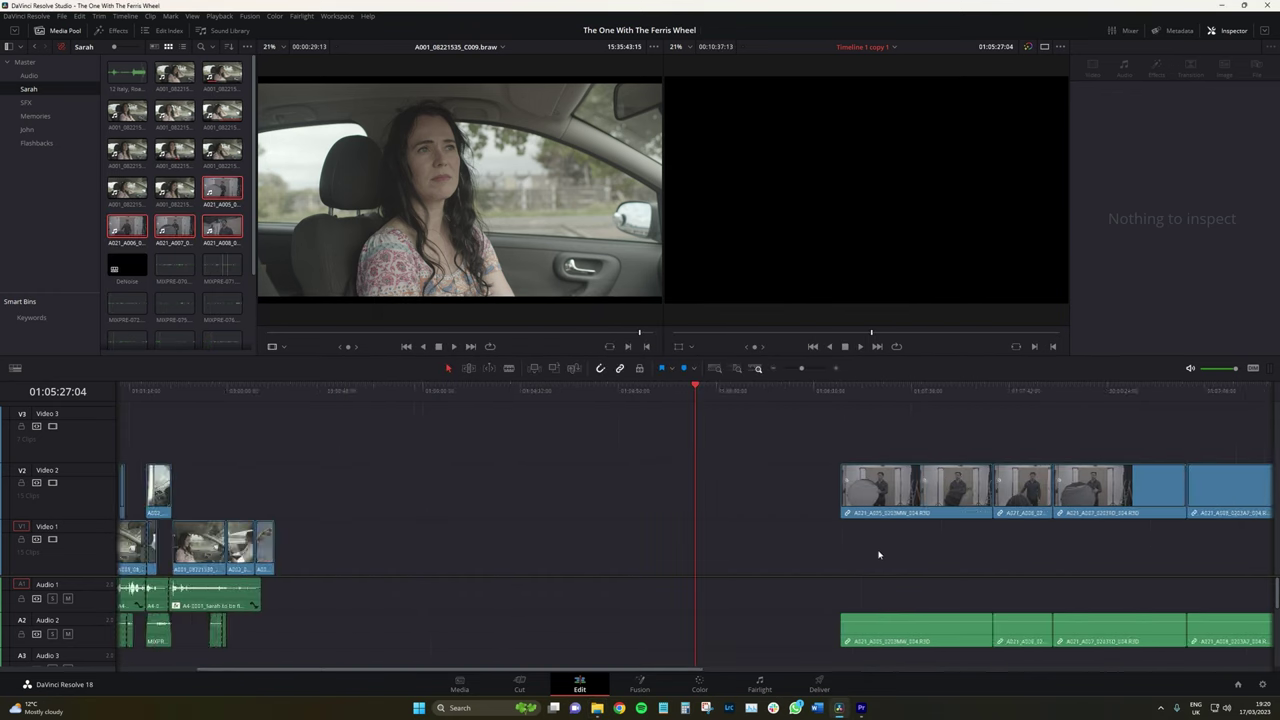
left_click_drag(619, 453, 811, 566)
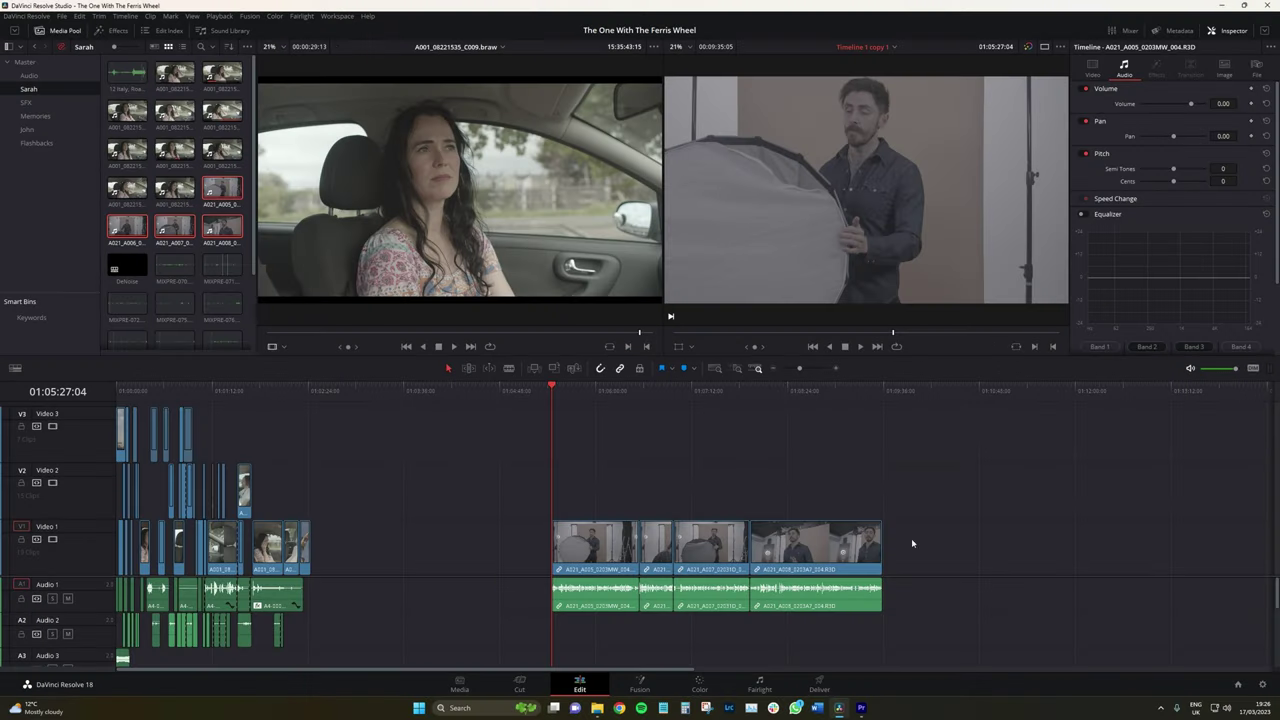
Step: Marquee-select the four new R3D clips to the right of the playhead
left_click_drag(493, 481, 904, 600)
Step: Delete the selected clips and zoom the timeline in from its start
key("Delete")
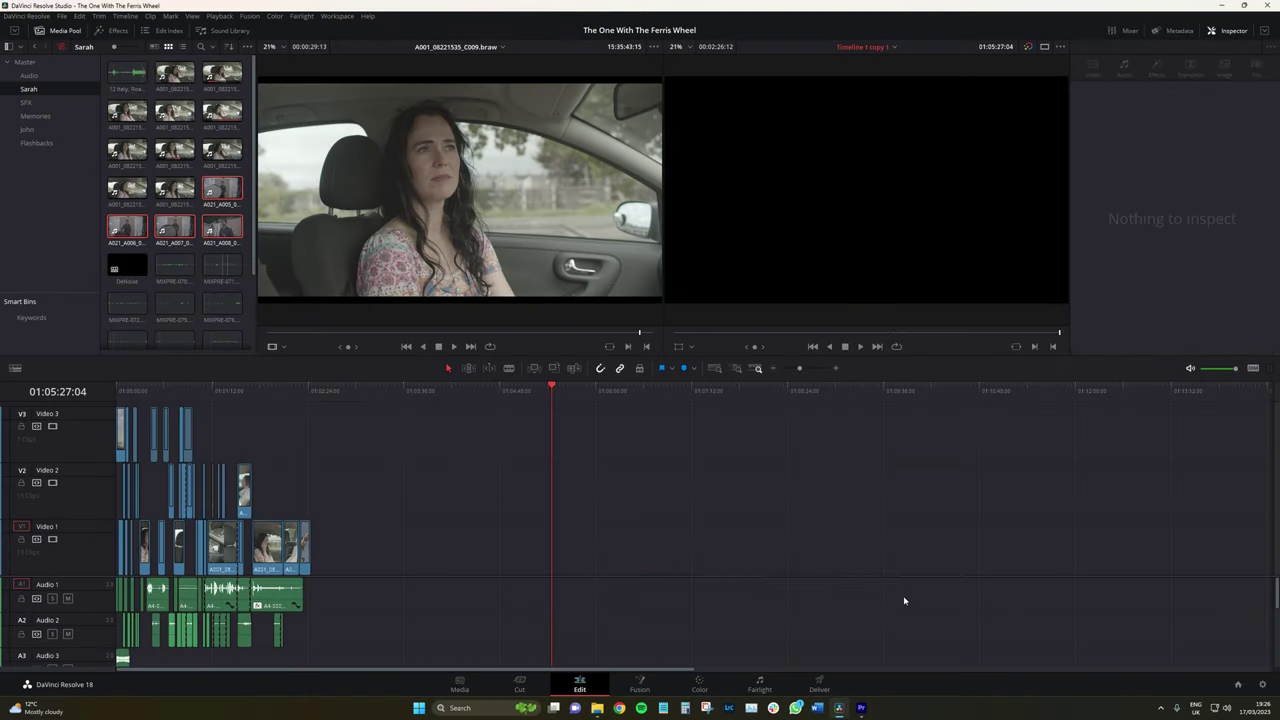
key("ctrl+equal")
key("Home")
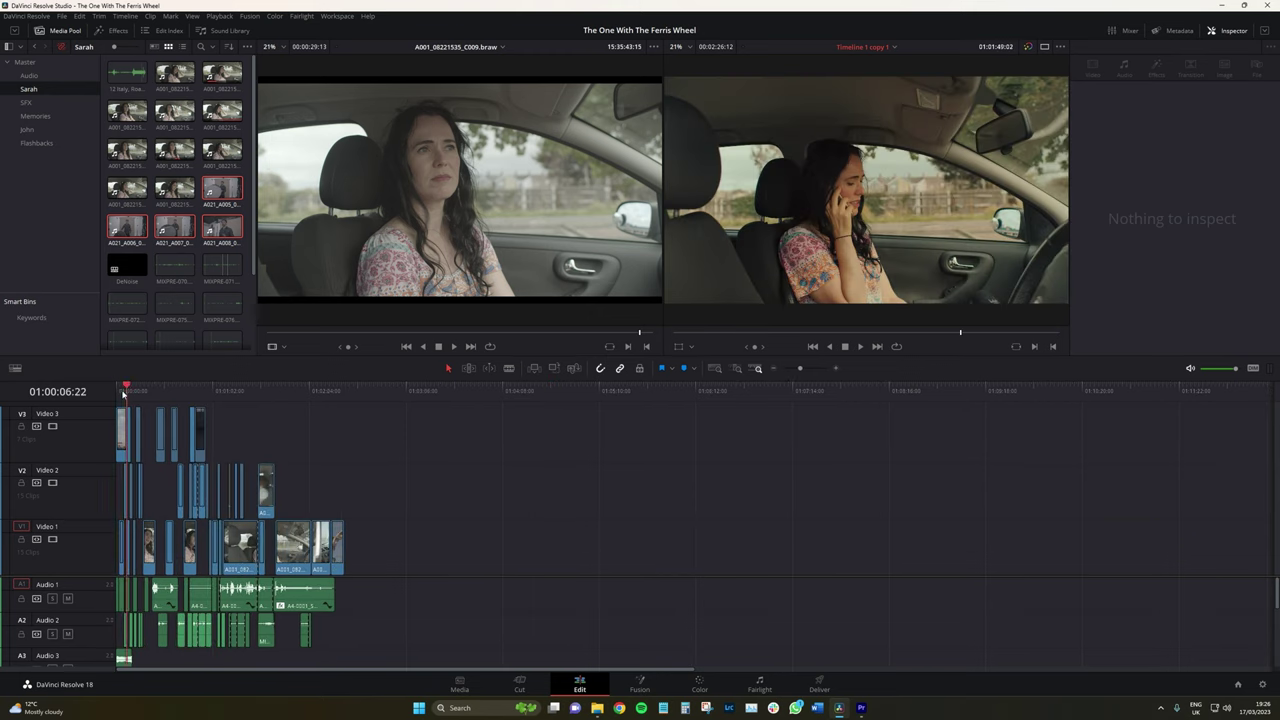
scroll(249, 470, "up", 5)
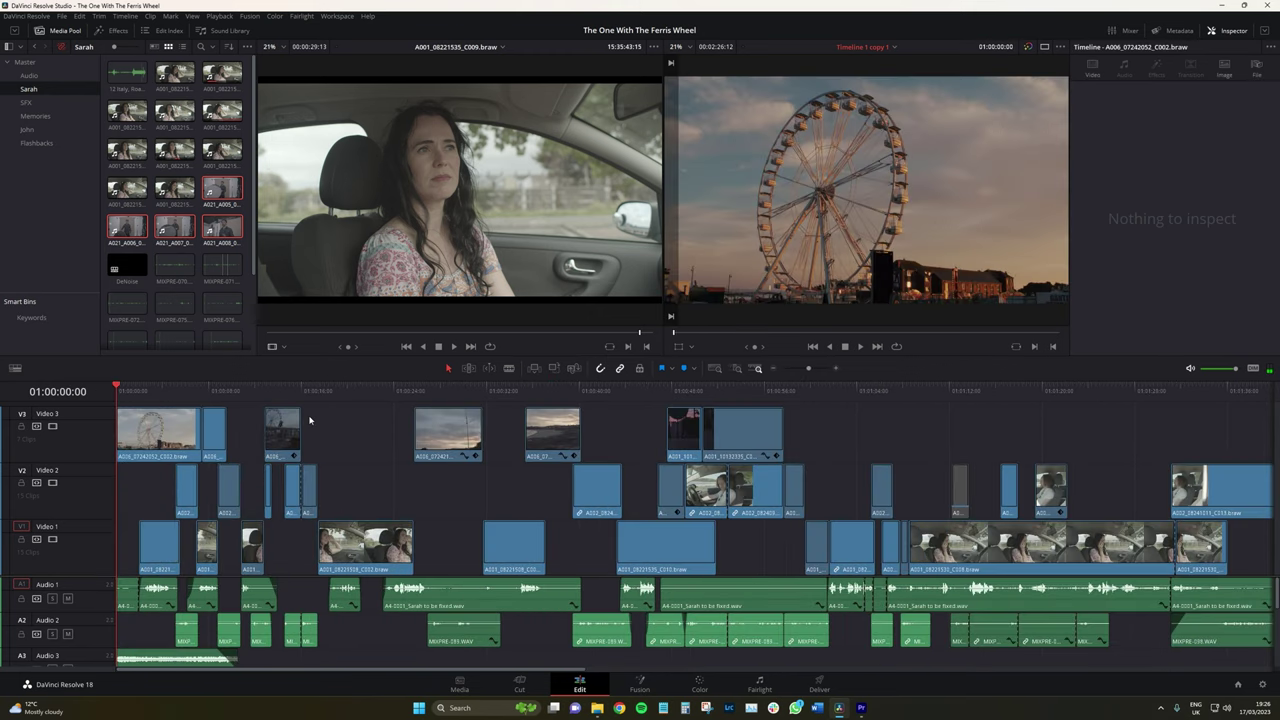
Step: Park the playhead at 01:00:19:06 and select the car clip on V1, then switch to Premiere Pro
left_click(339, 396)
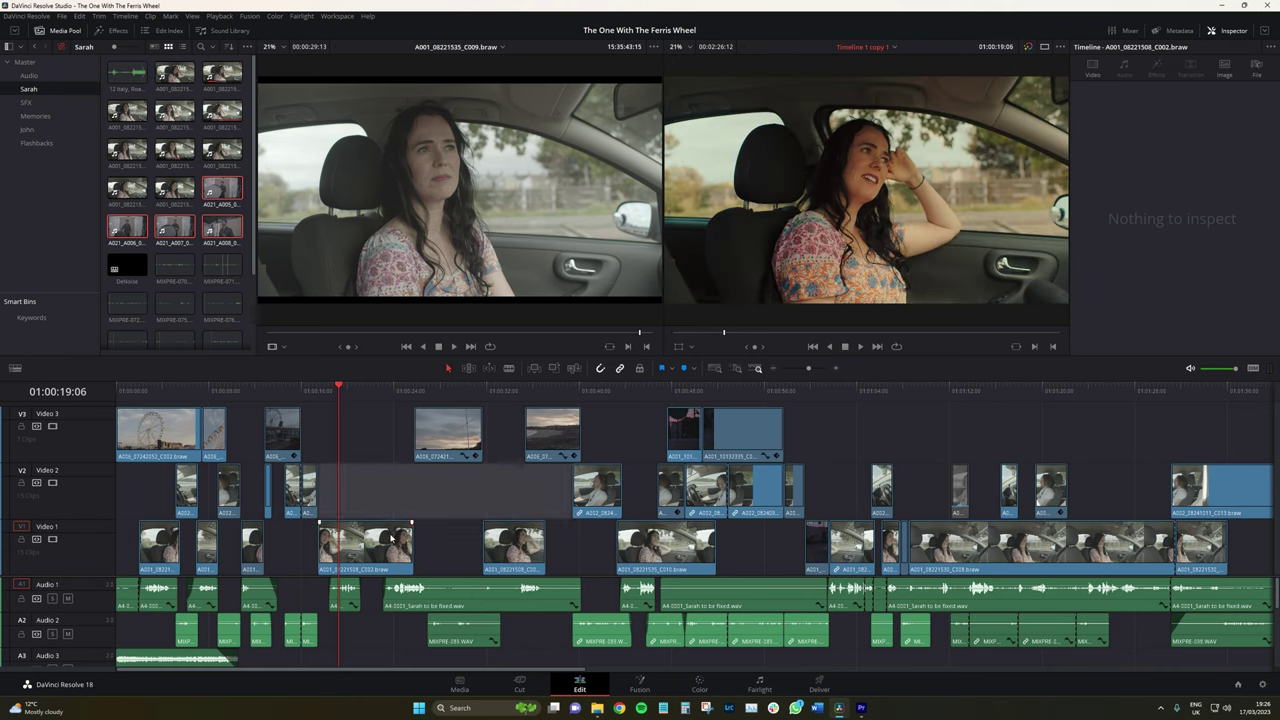
left_click(400, 540)
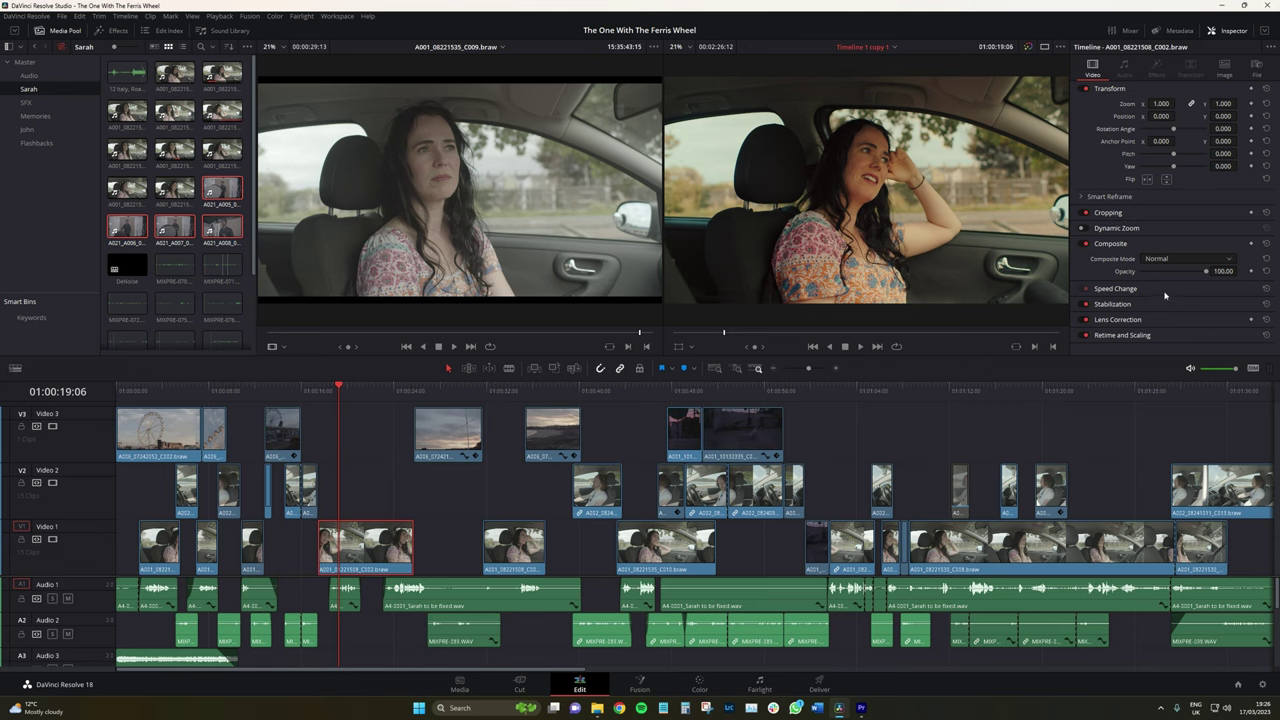
left_click(862, 707)
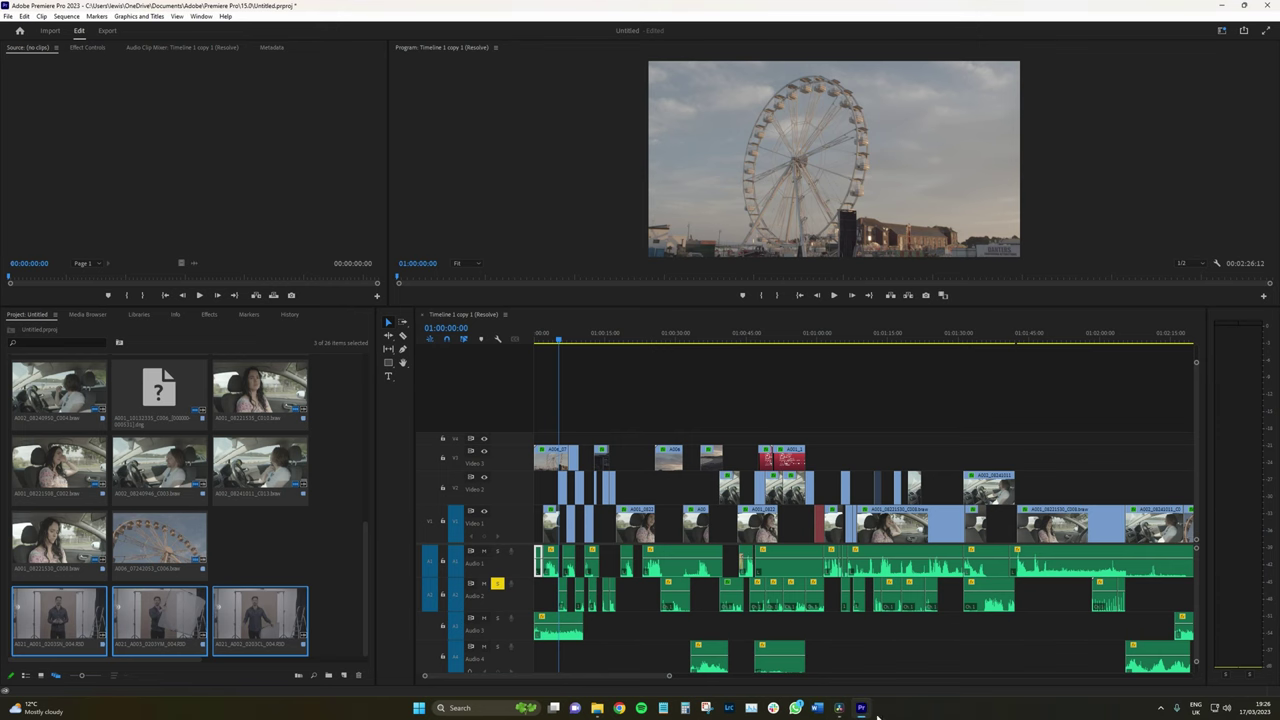
Step: Show Effect Controls for the ferris wheel clip on V3
left_click(87, 47)
left_click(548, 458)
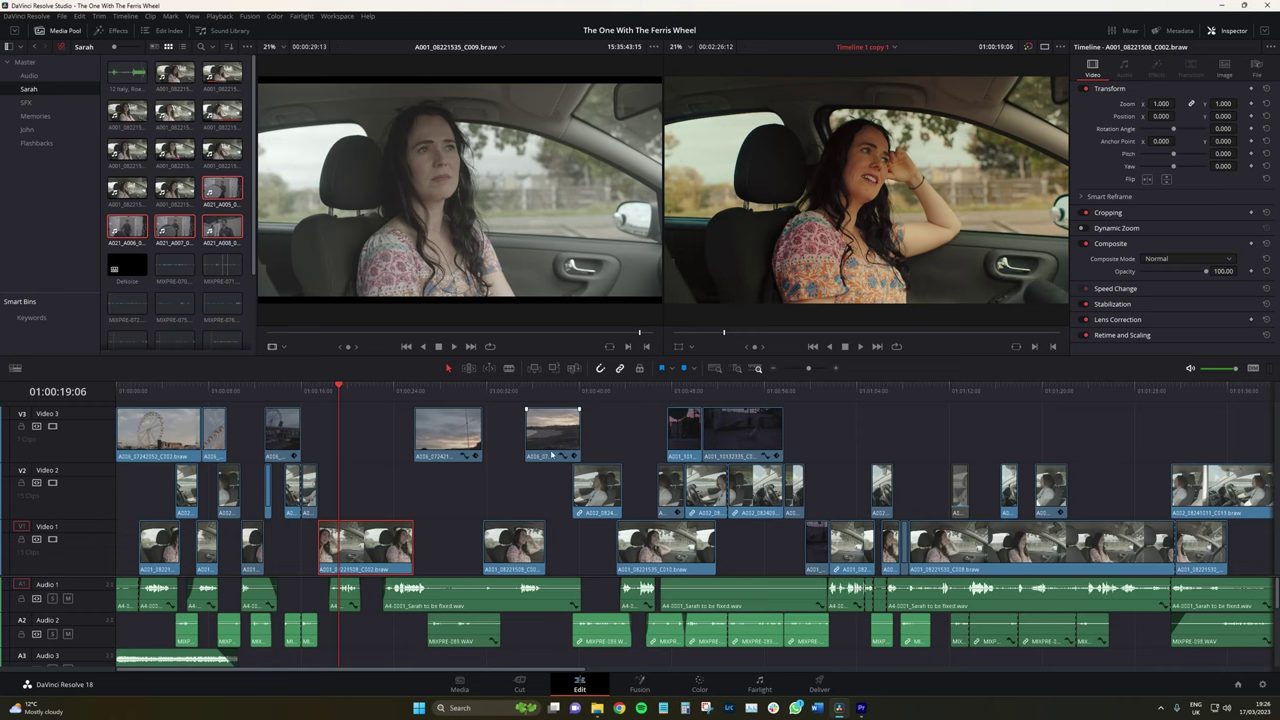
scroll(423, 528, "up", 4)
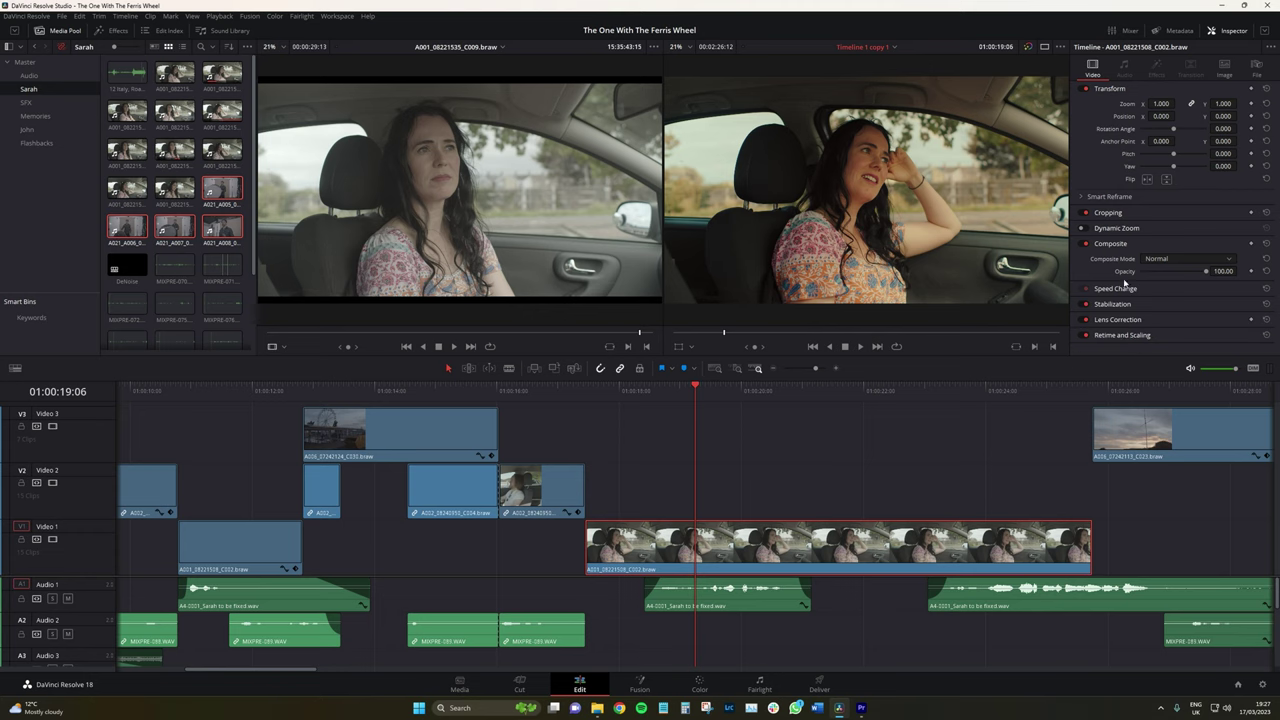
left_click(861, 708)
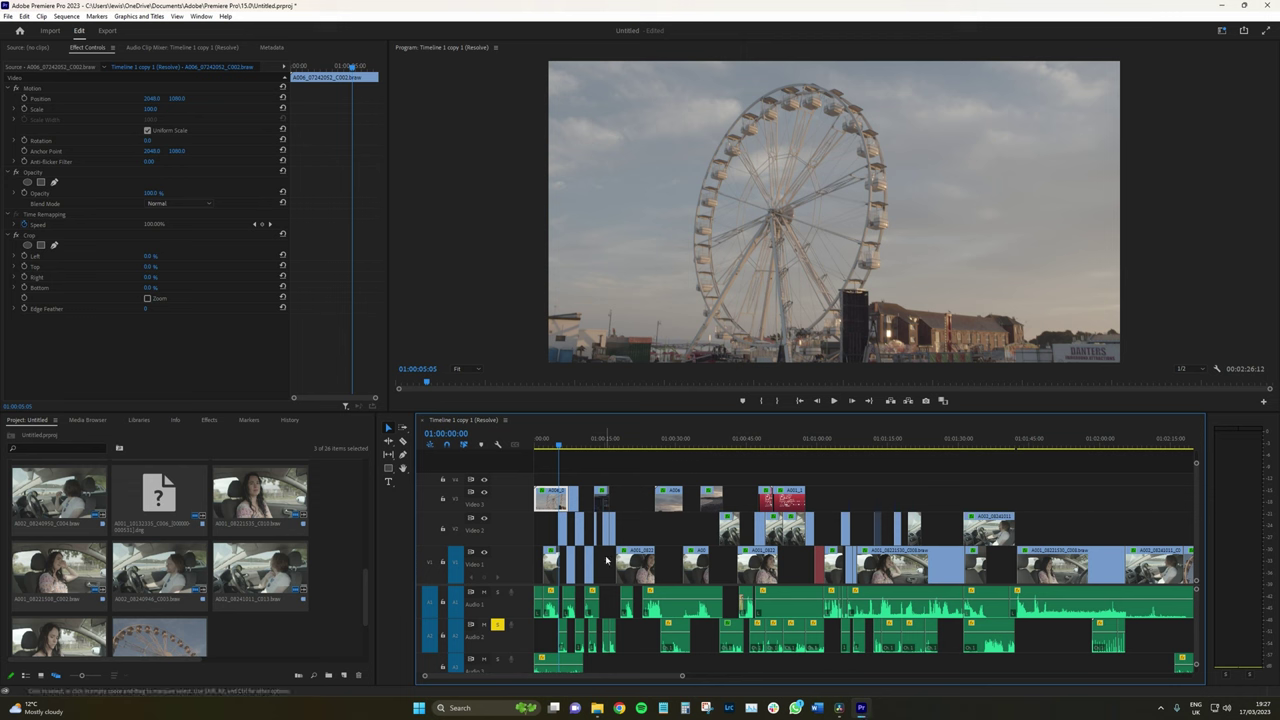
Step: Select car clip A001_08221508 on V1 and expand Time Remapping > Speed to reveal its velocity graph
left_click(636, 565)
left_click(630, 440)
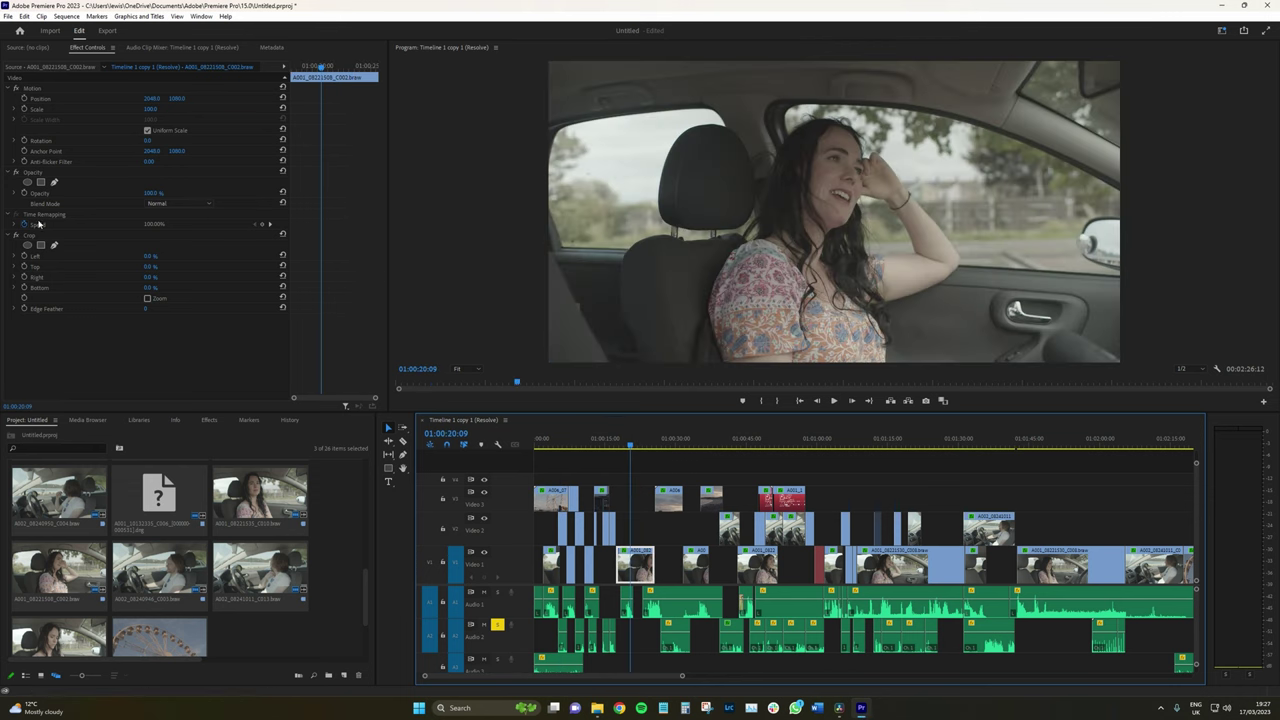
left_click(16, 216)
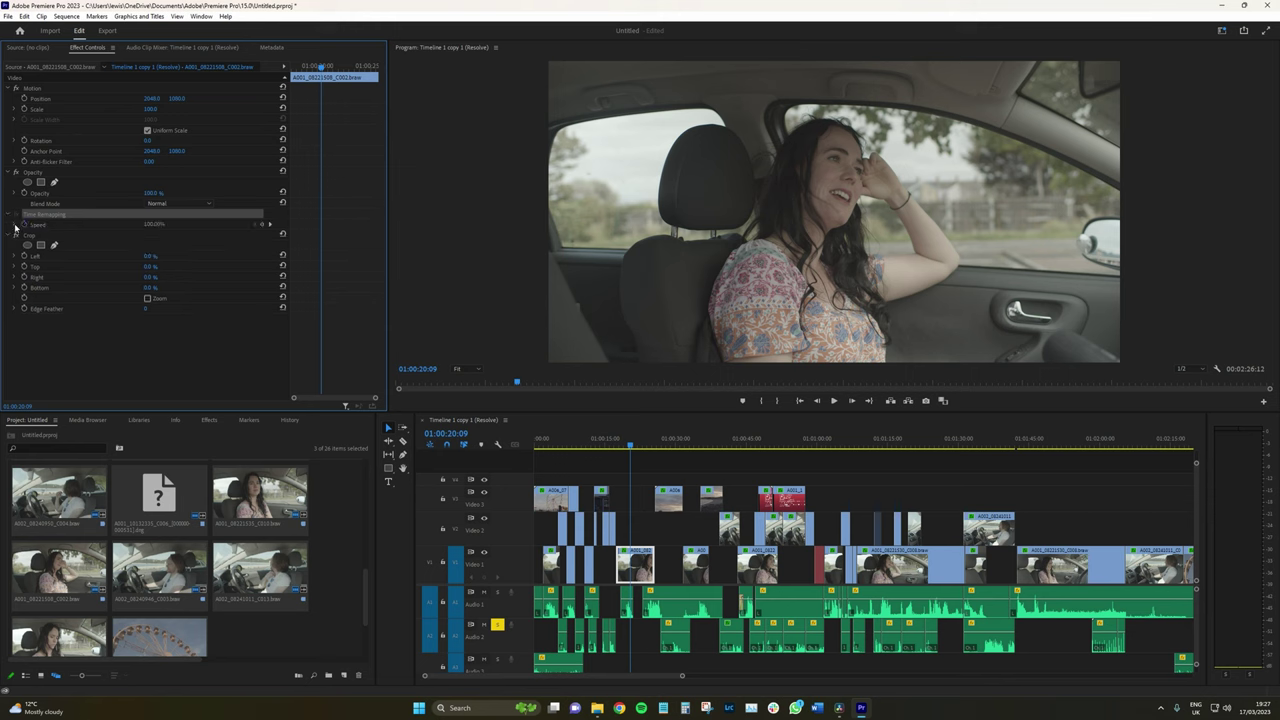
left_click(15, 225)
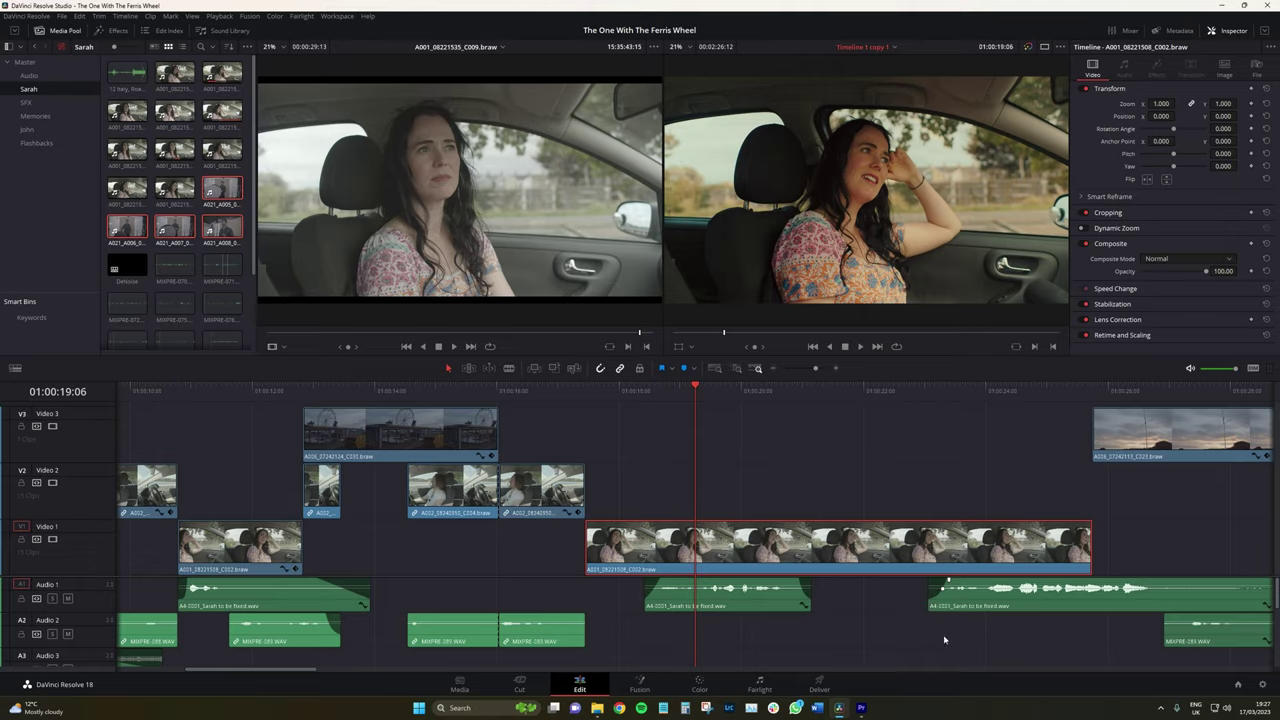
Step: In Resolve, lower the car clip's speed to 90% and set it to play in reverse
left_click(862, 708)
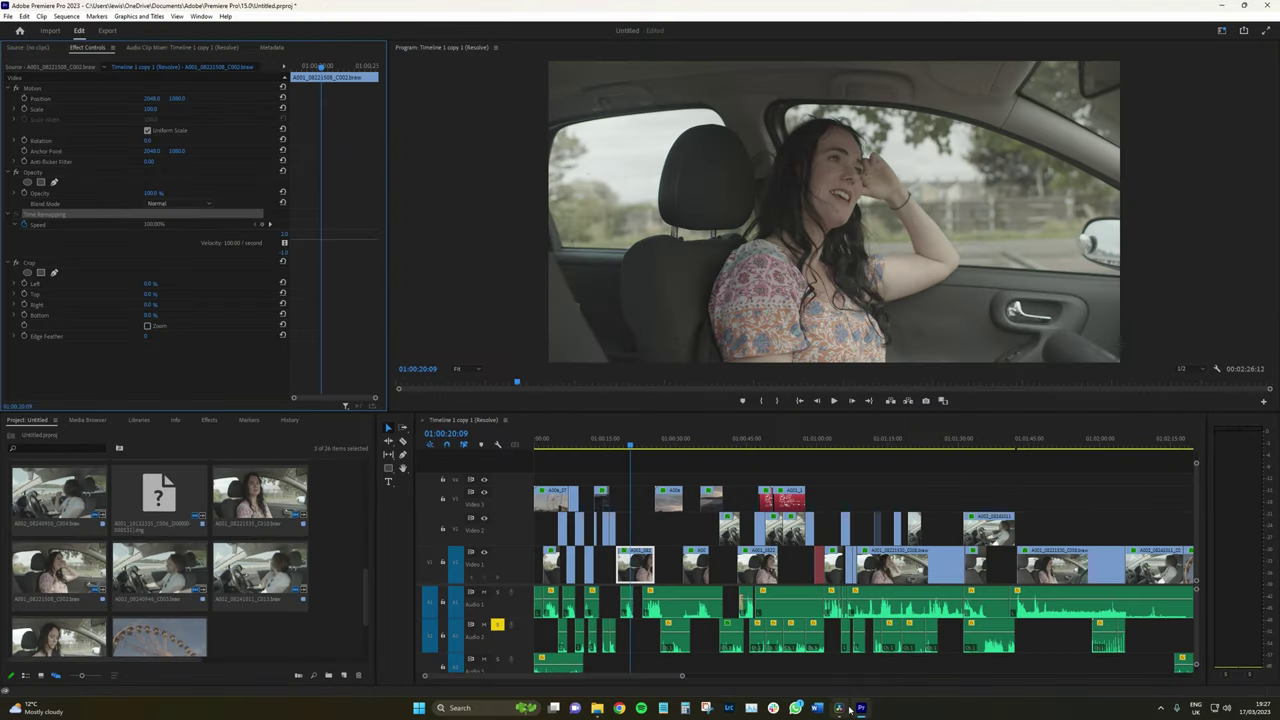
left_click(839, 708)
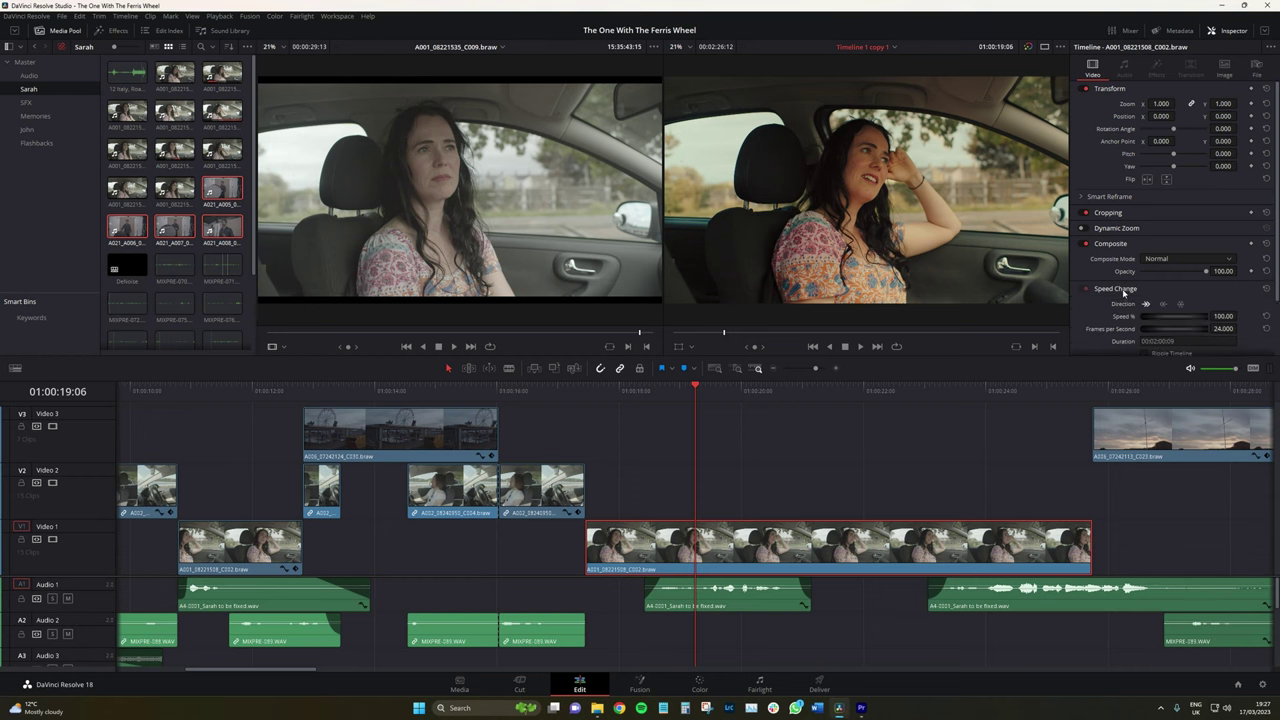
scroll(1123, 292, "down", 2)
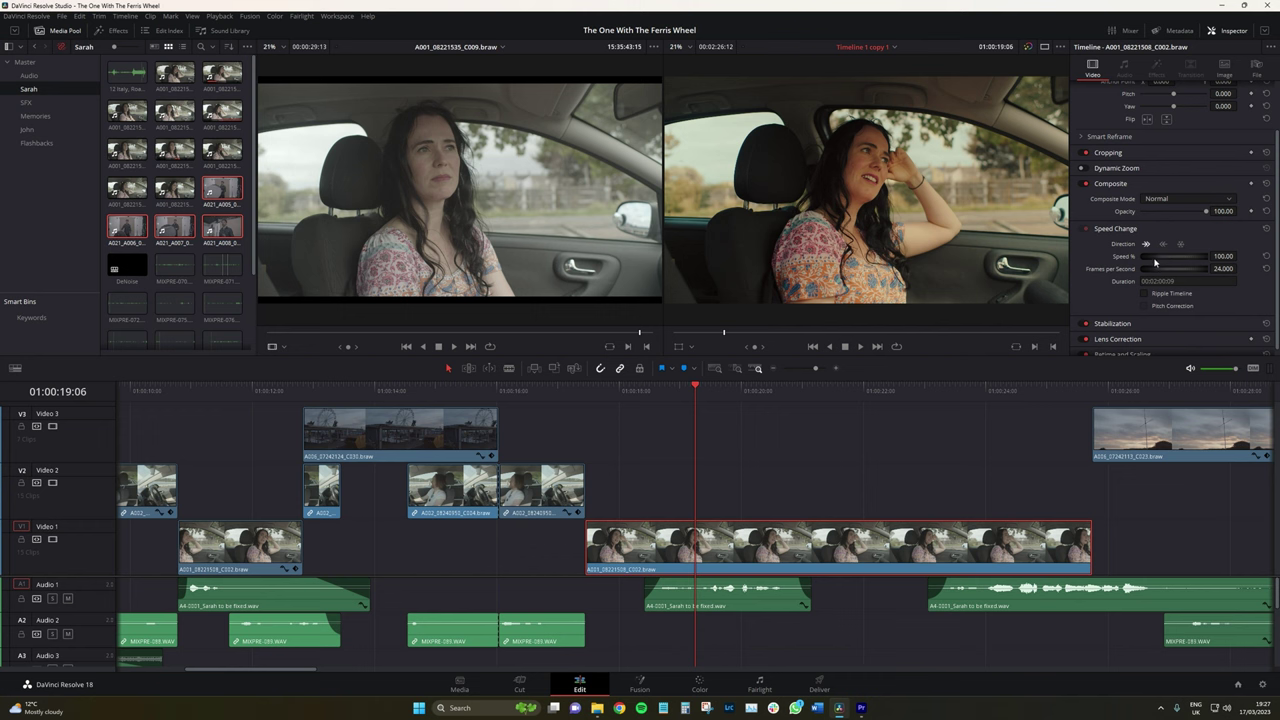
left_click_drag(1149, 261, 1146, 261)
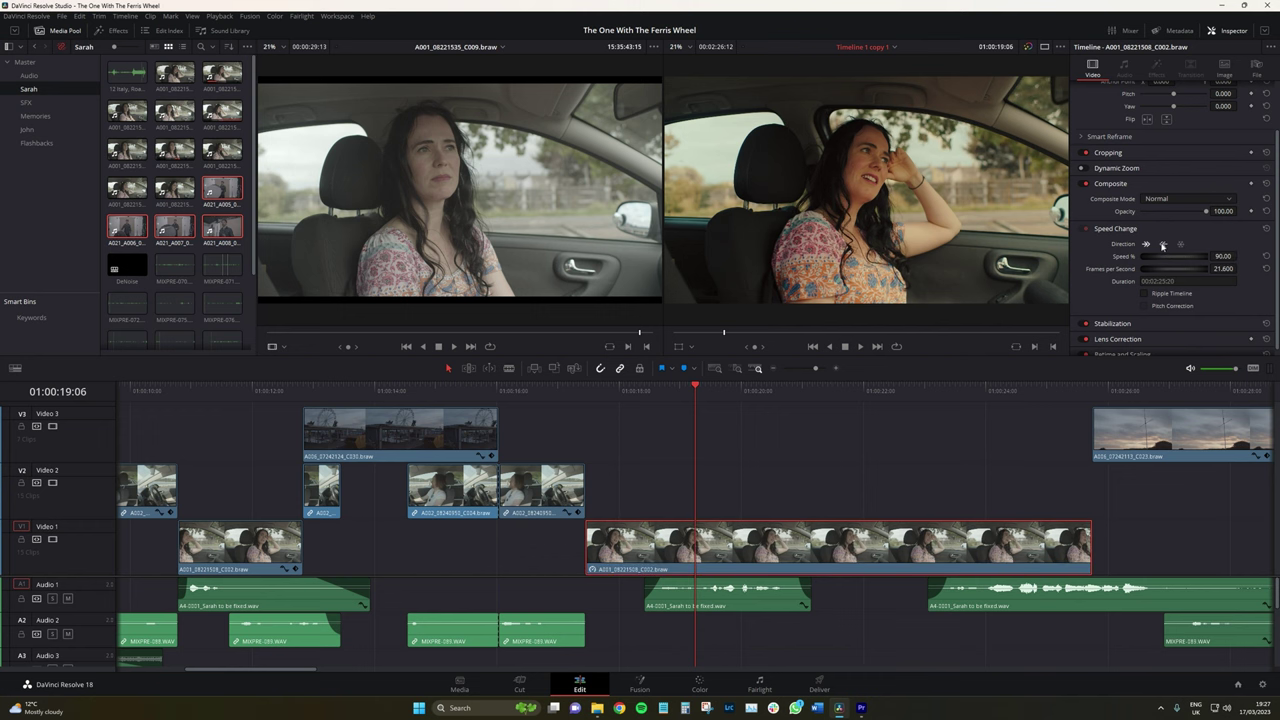
left_click(1163, 244)
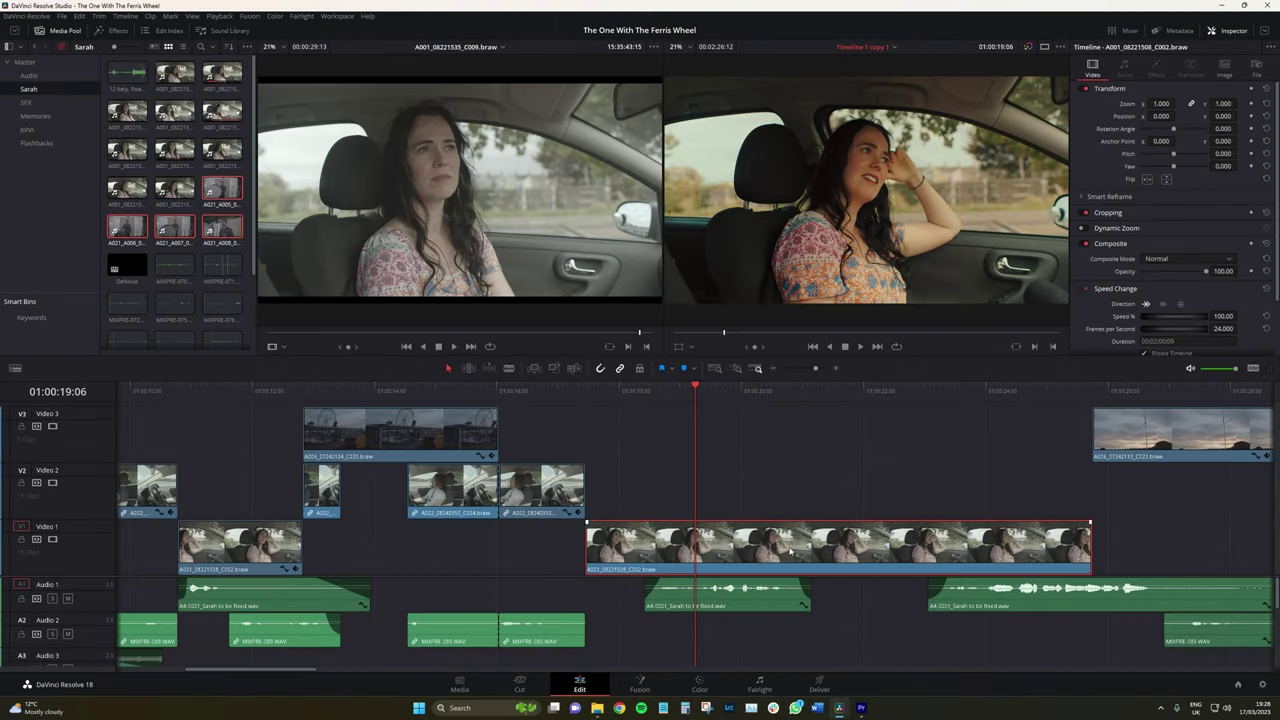
Step: Enlarge and reposition the car clip, then reset its transform to default before switching to Premiere
mouse_move(1222, 116)
left_mouse_down()
mouse_move(1170, 116)
mouse_move(1220, 103)
left_mouse_up()
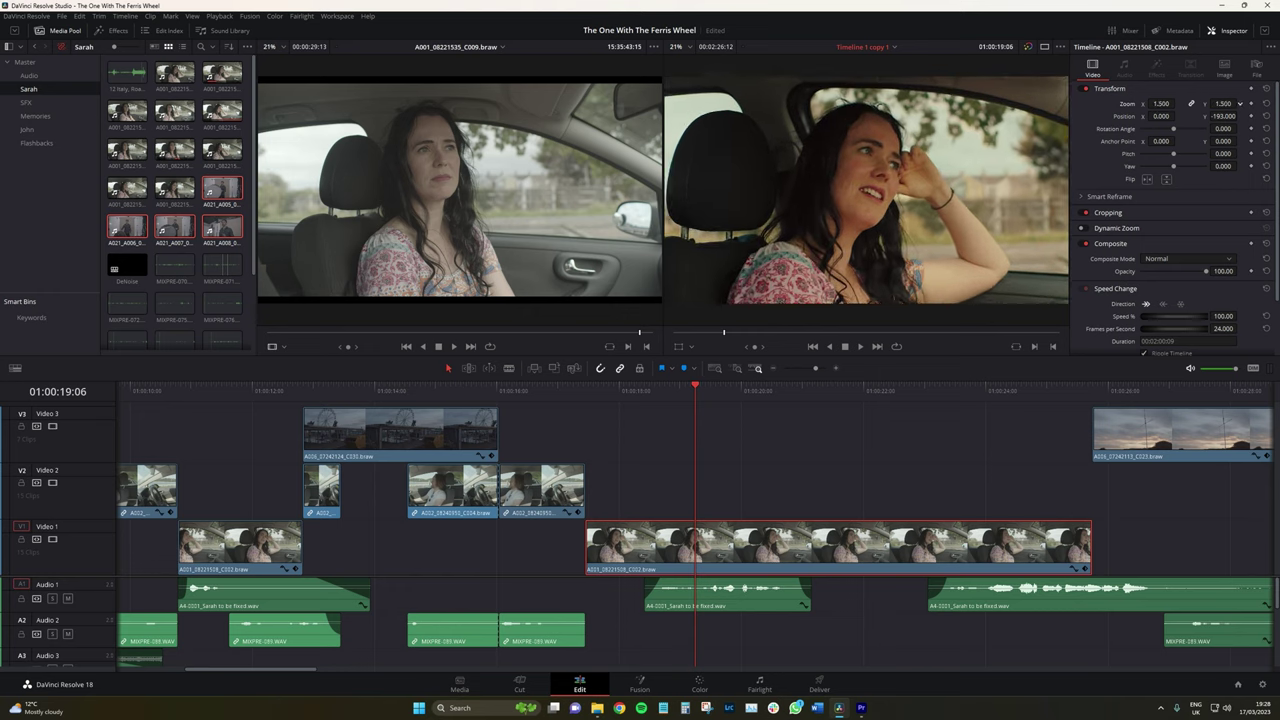
left_click(1258, 92)
left_click(1266, 88)
left_click(1201, 90)
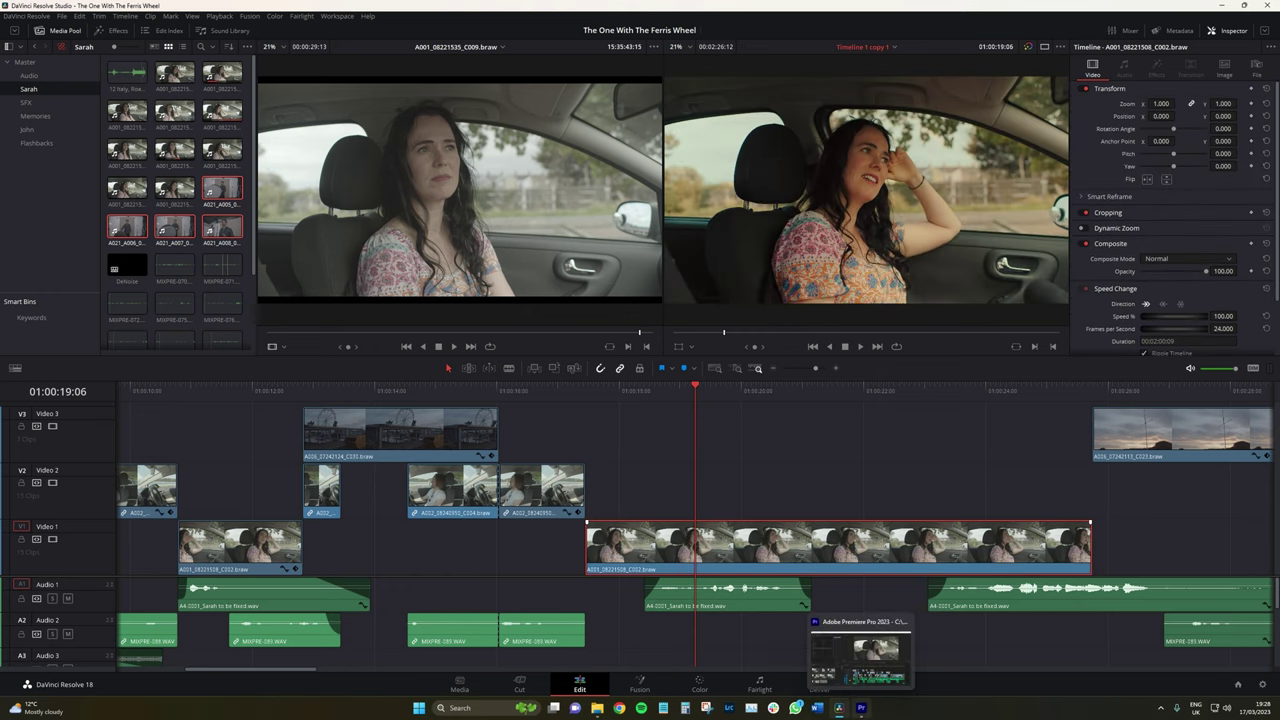
left_click(861, 708)
Step: Nudge the car shot's vertical position value in Effect Controls
left_click(641, 576)
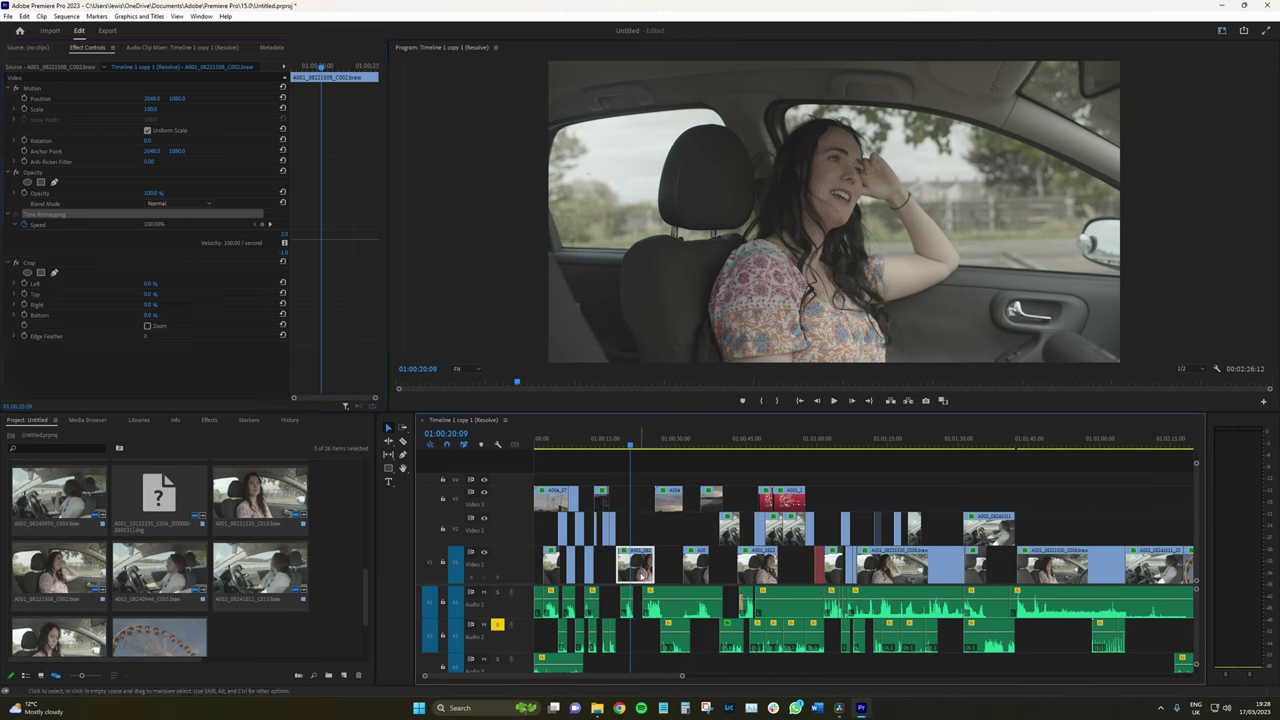
left_click(183, 102)
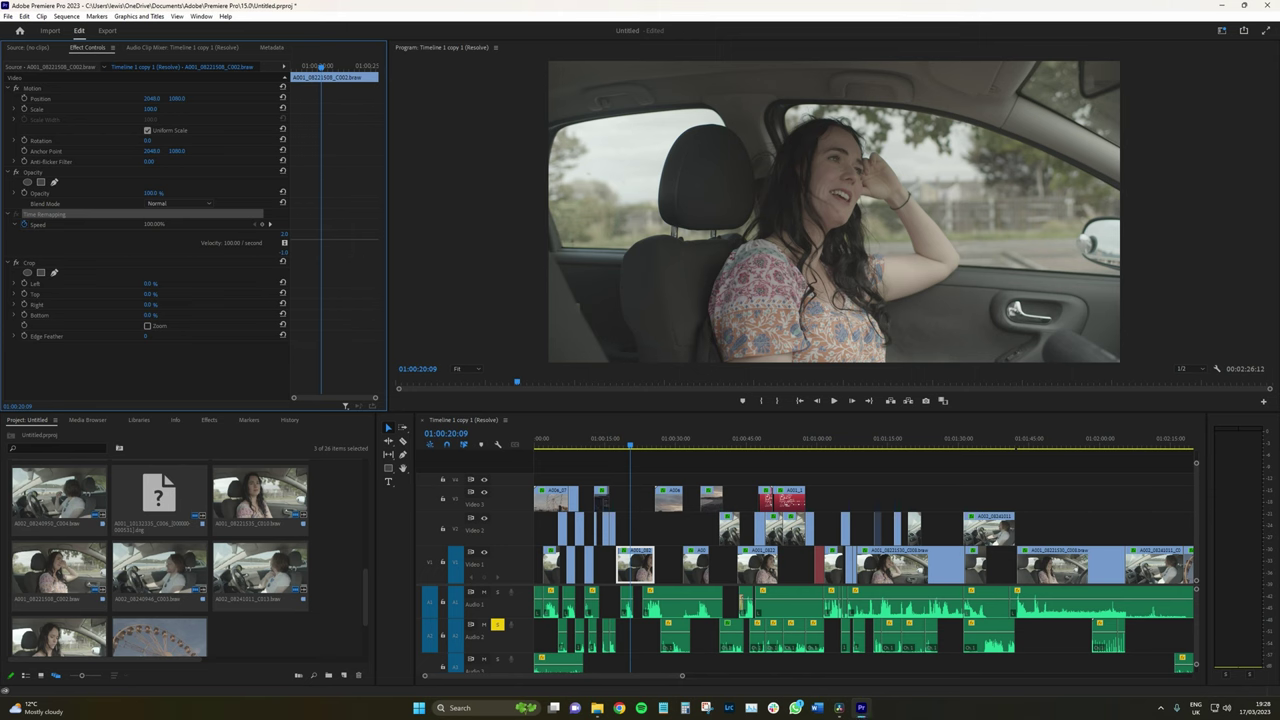
key("Return")
mouse_move(177, 98)
left_mouse_down()
mouse_move(195, 98)
mouse_move(165, 98)
mouse_move(201, 98)
mouse_move(179, 98)
left_mouse_up()
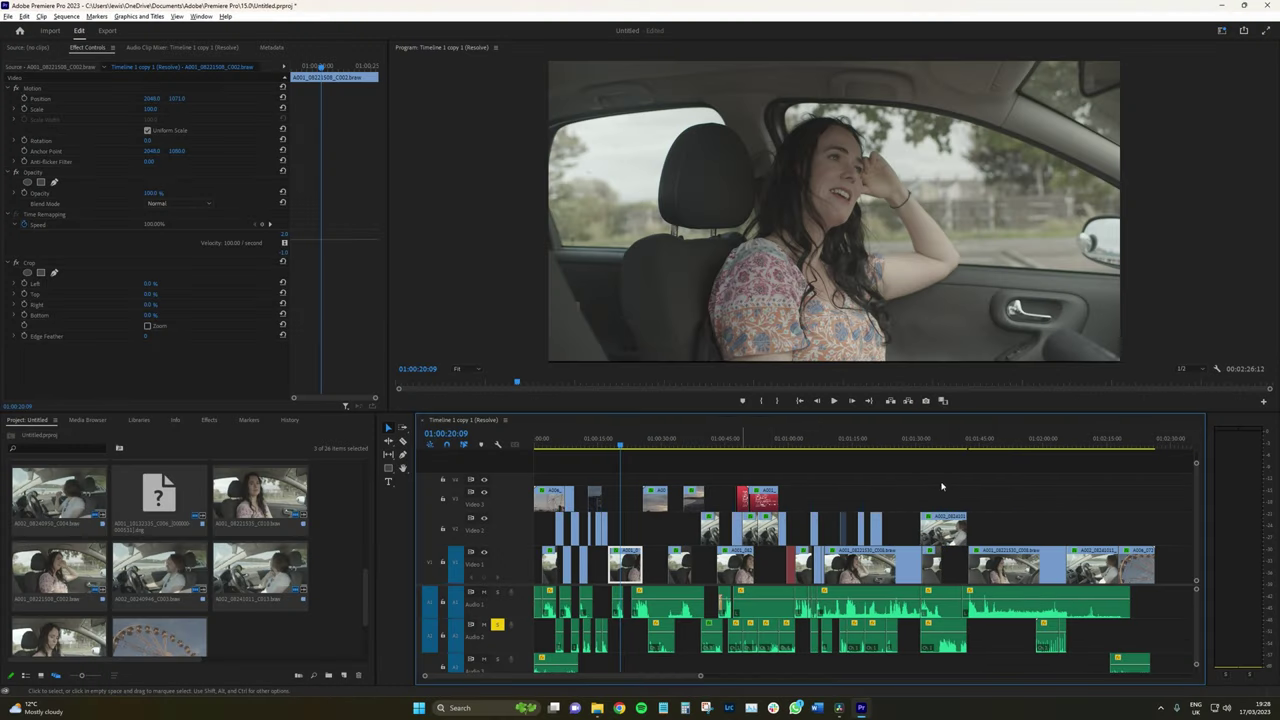
scroll(941, 486, "up", 3)
scroll(590, 680, "left", 3)
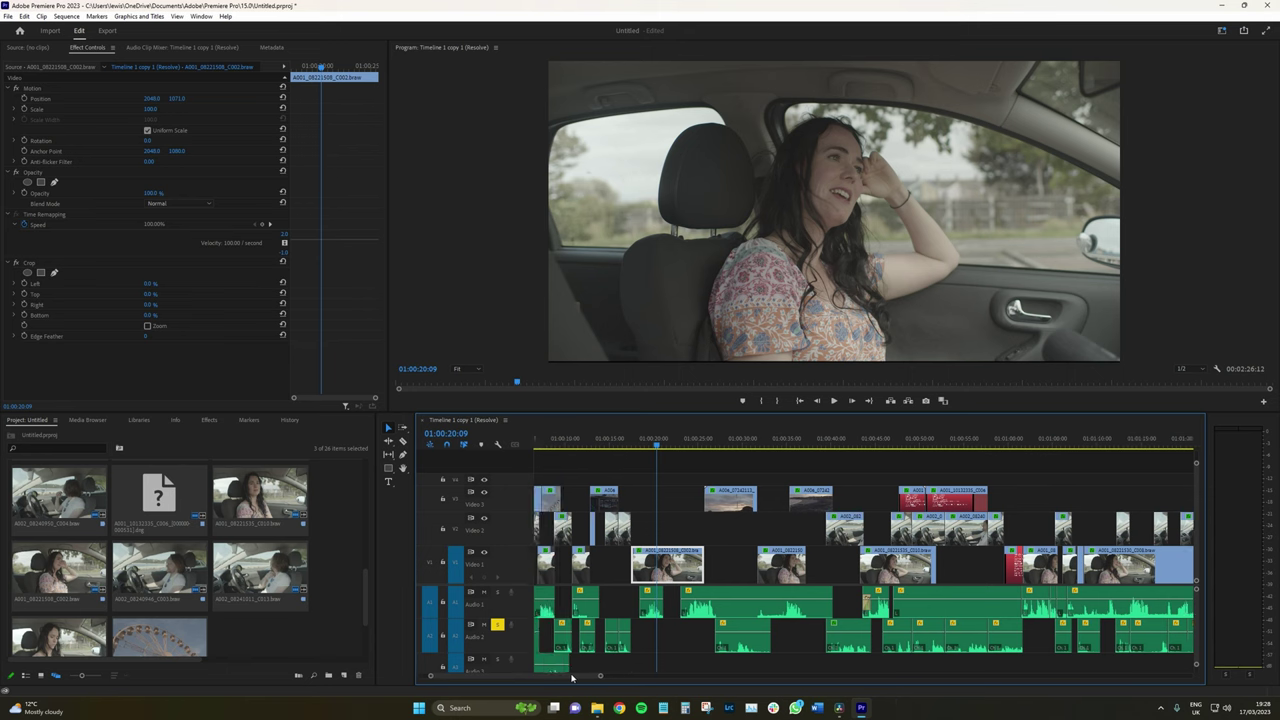
Step: Select car clips on V1, move the shot down in frame and scale it up
left_click(801, 565)
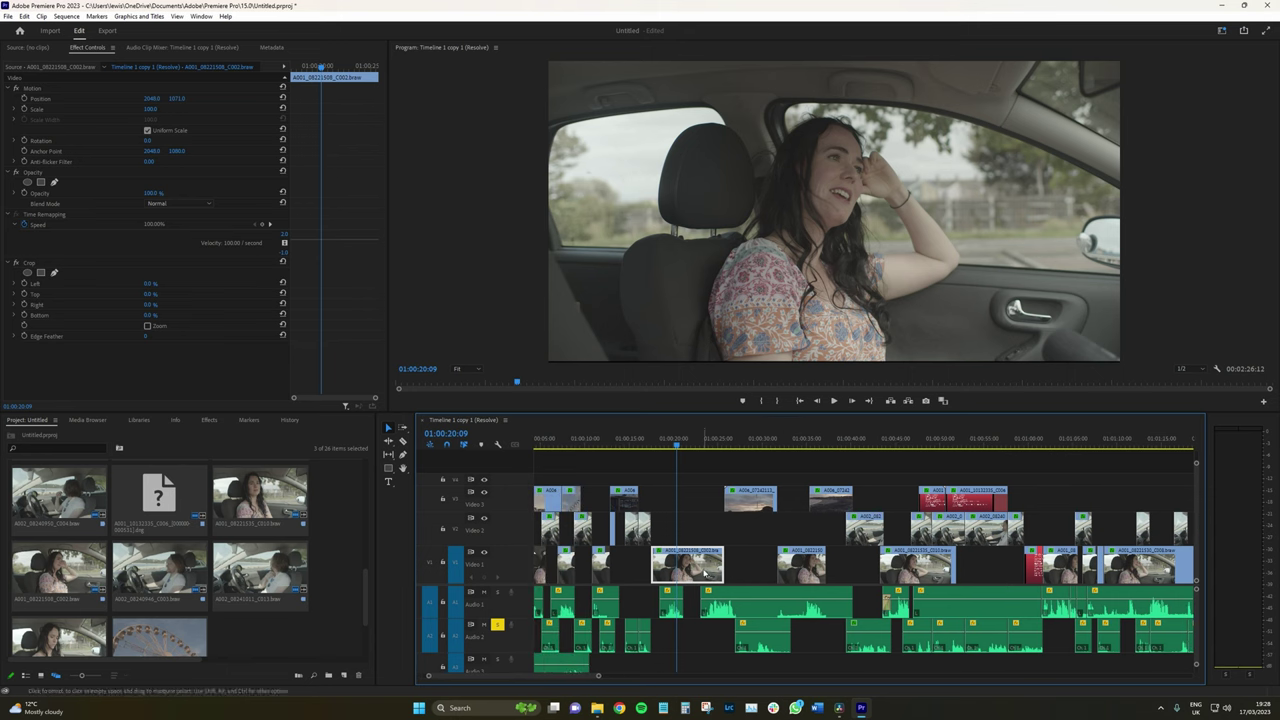
left_click(948, 575, "shift")
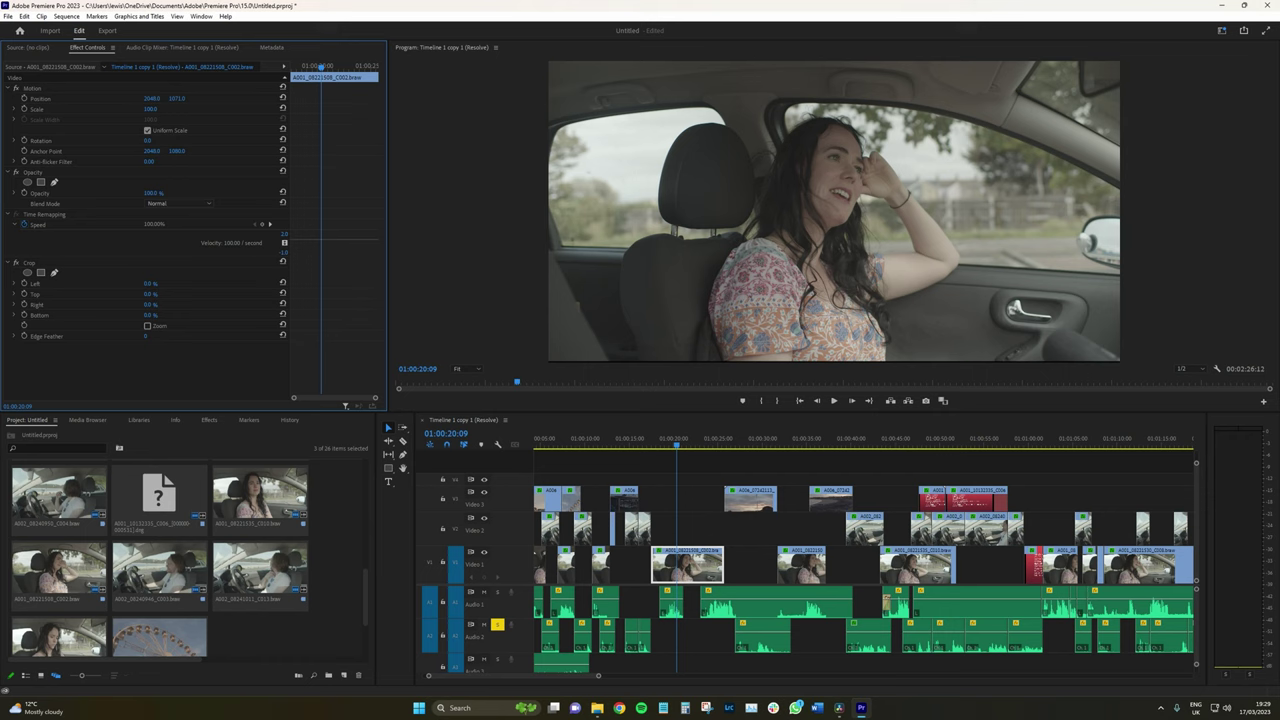
left_click_drag(171, 98, 201, 98)
left_click(131, 100)
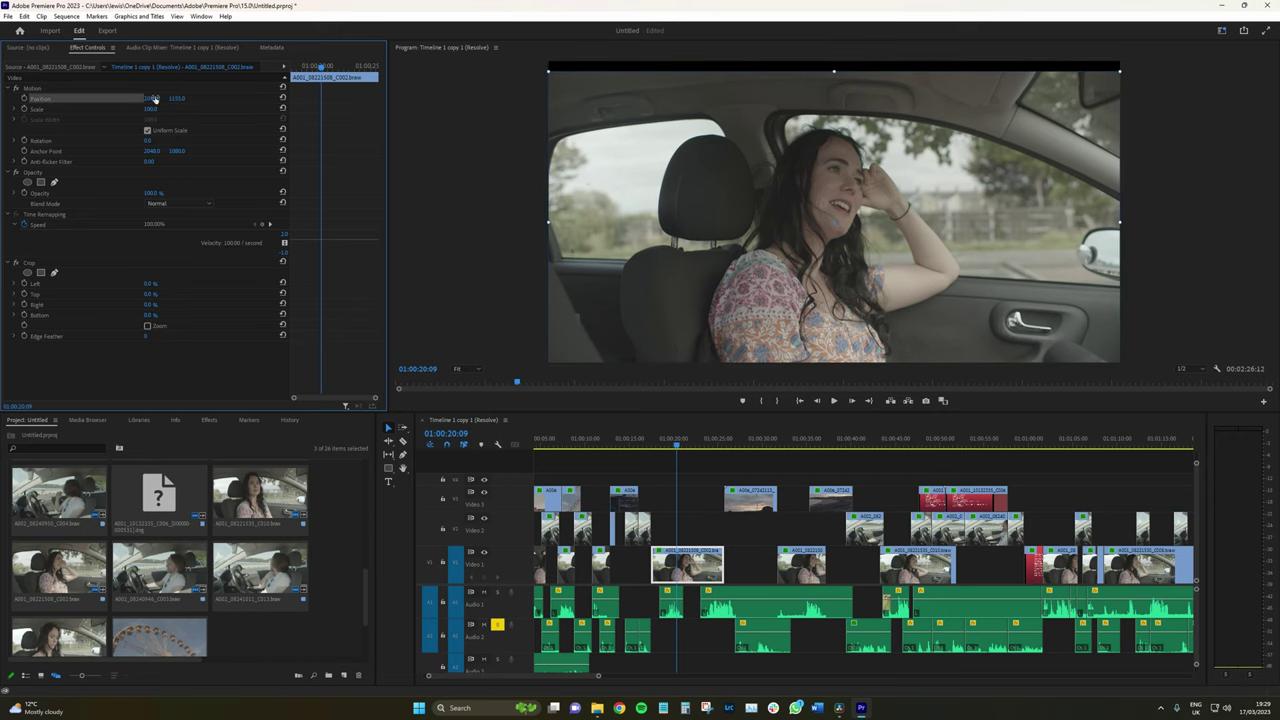
left_click_drag(150, 108, 625, 505)
left_click(714, 567)
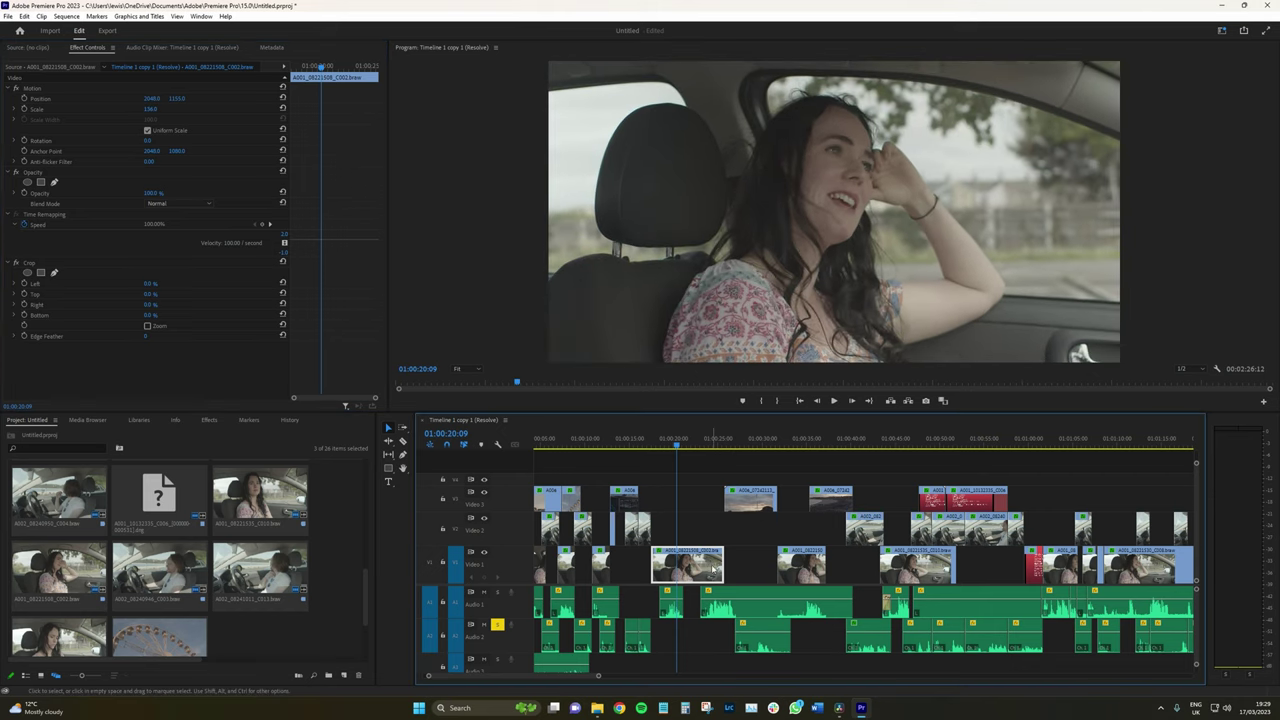
Step: Copy the reframed clip's attributes, paste them onto two other V1 car clips, and preview the result
left_click(24, 16)
left_click(55, 66)
left_click(801, 565)
left_click(914, 573, "shift")
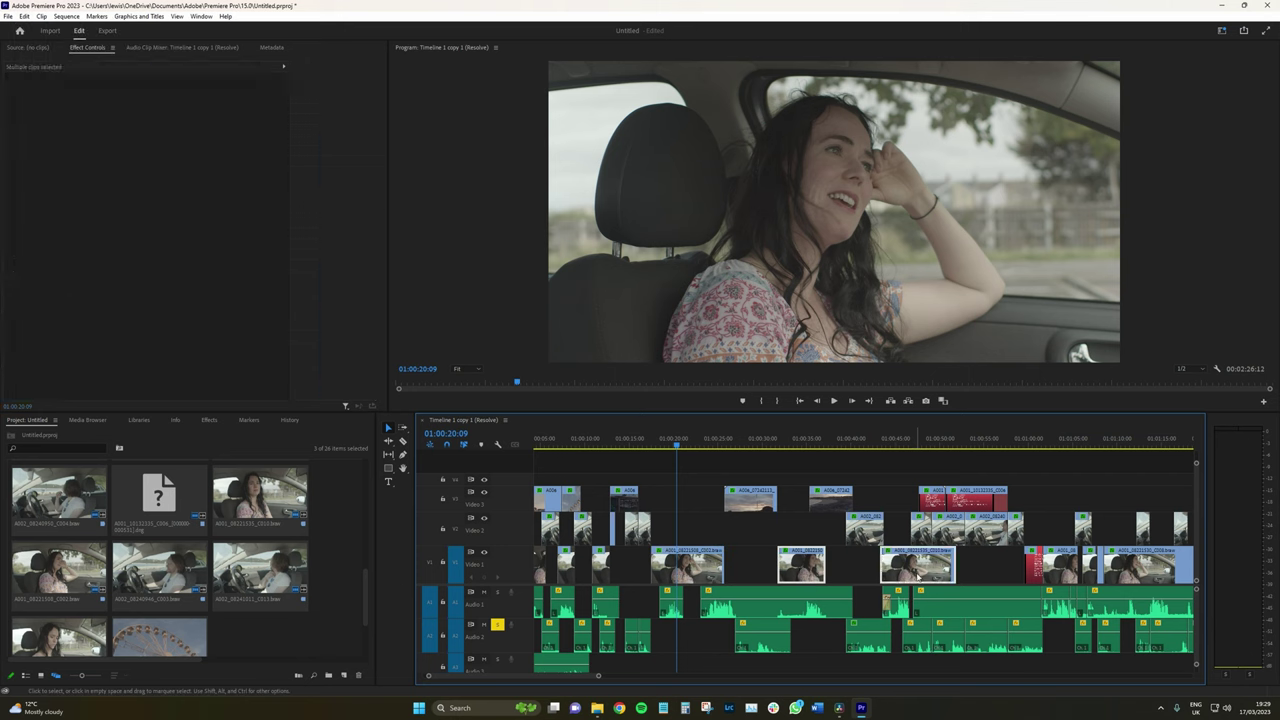
left_click(30, 17)
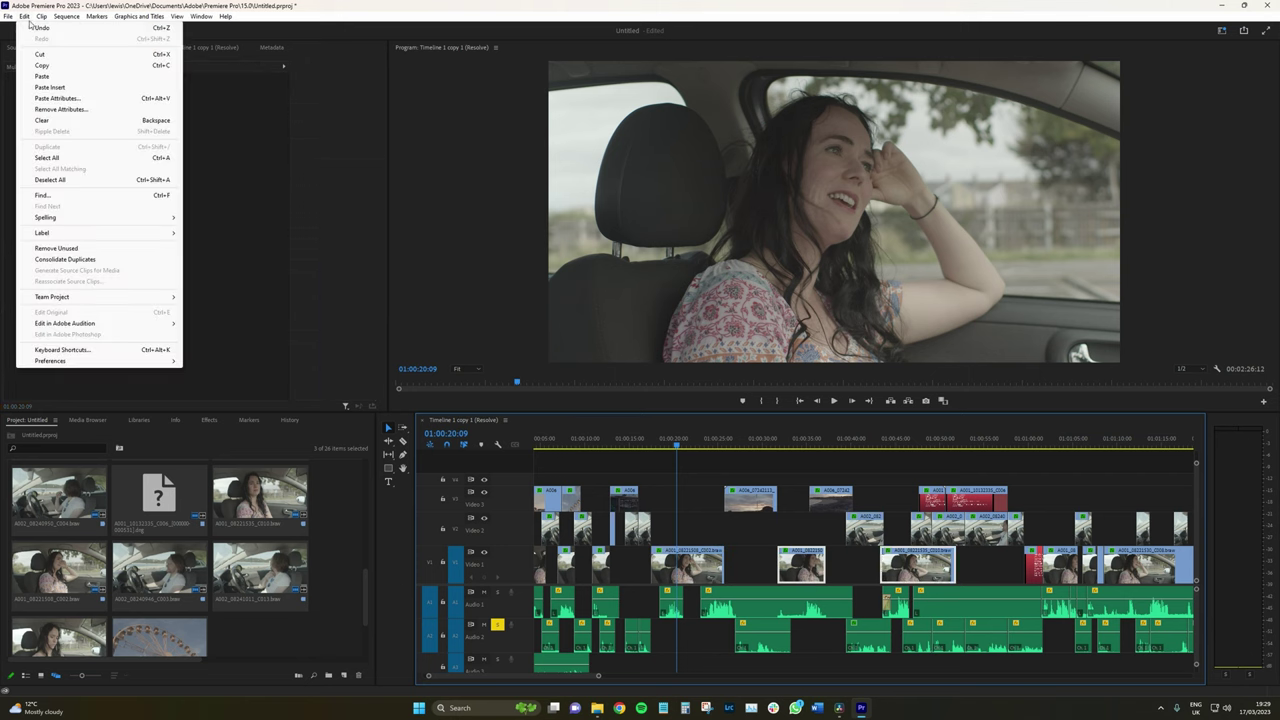
left_click(72, 98)
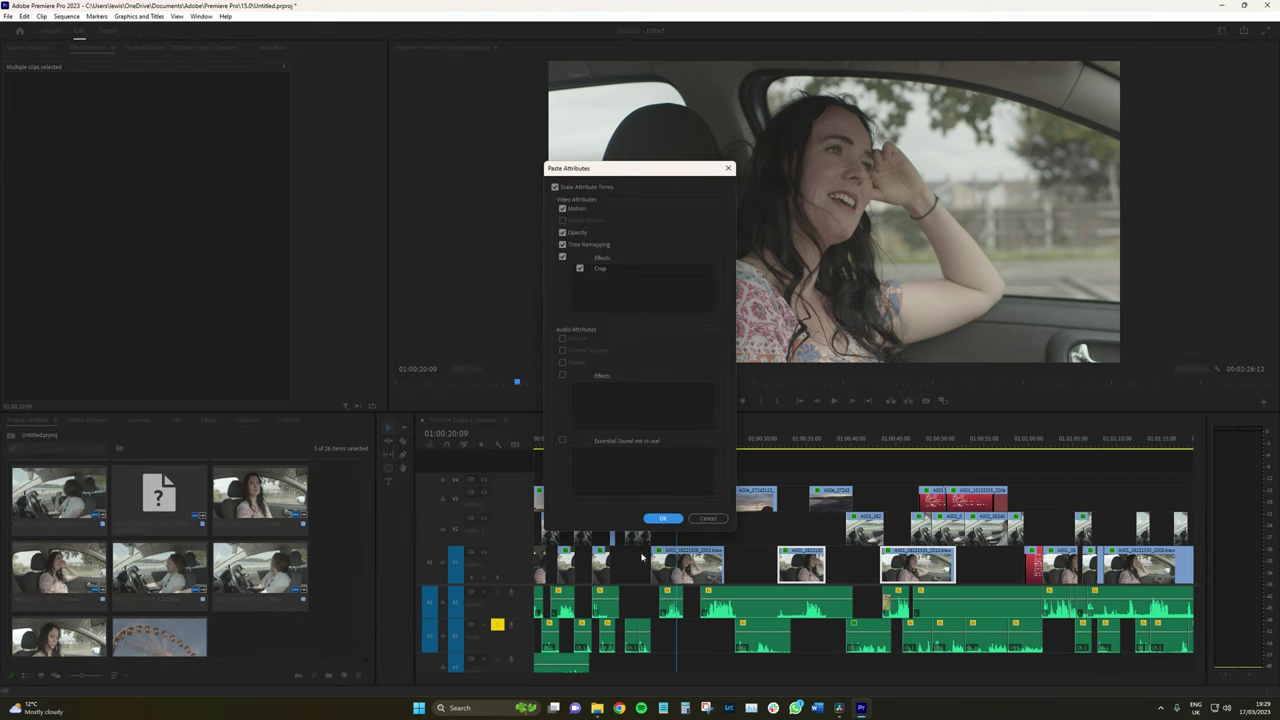
left_click(663, 518)
left_click(790, 446)
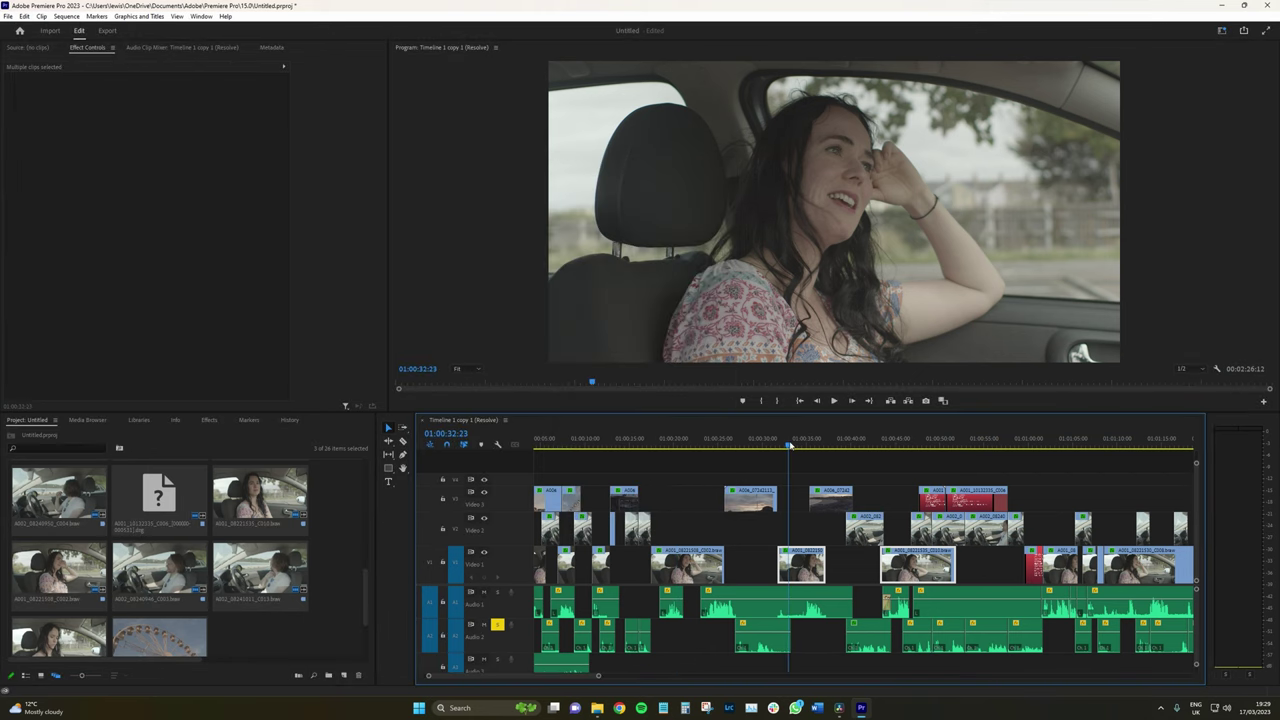
left_click_drag(790, 446, 710, 466)
Step: Add two more Video 1 clips to the selection and set their zoom to 1.340 and Position Y to -32
key("alt+Tab")
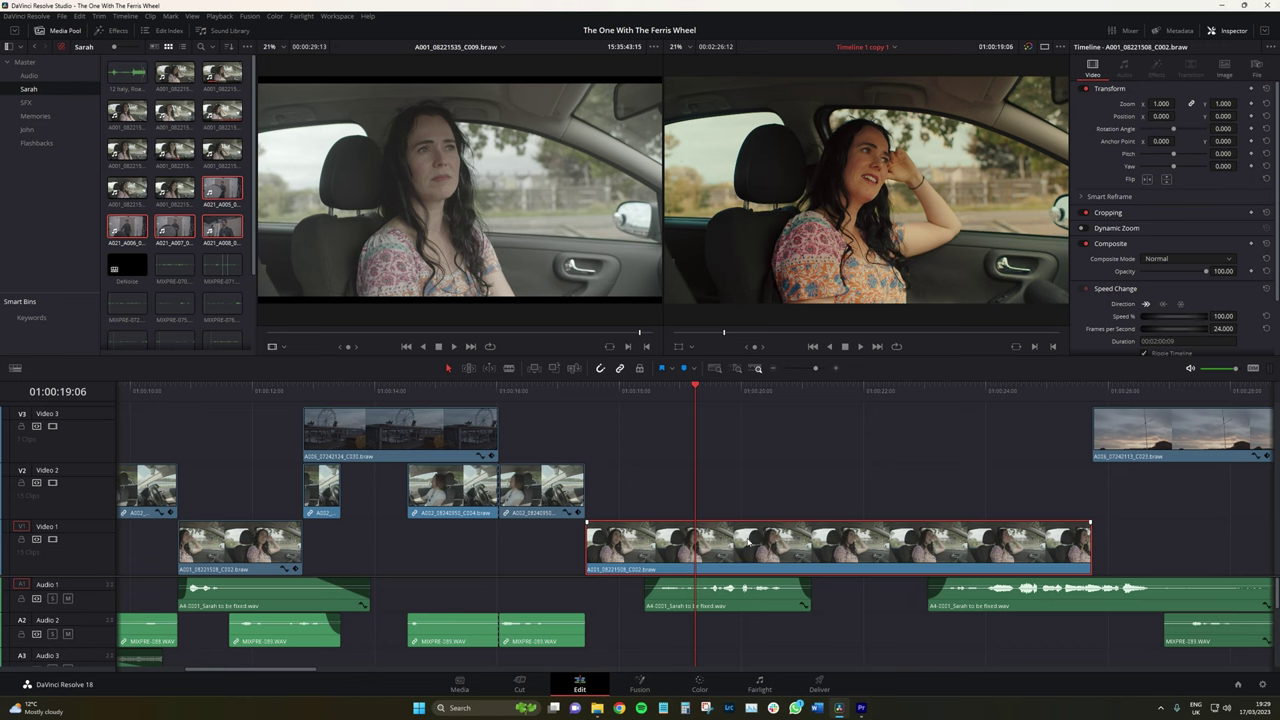
scroll(757, 544, "down", 4)
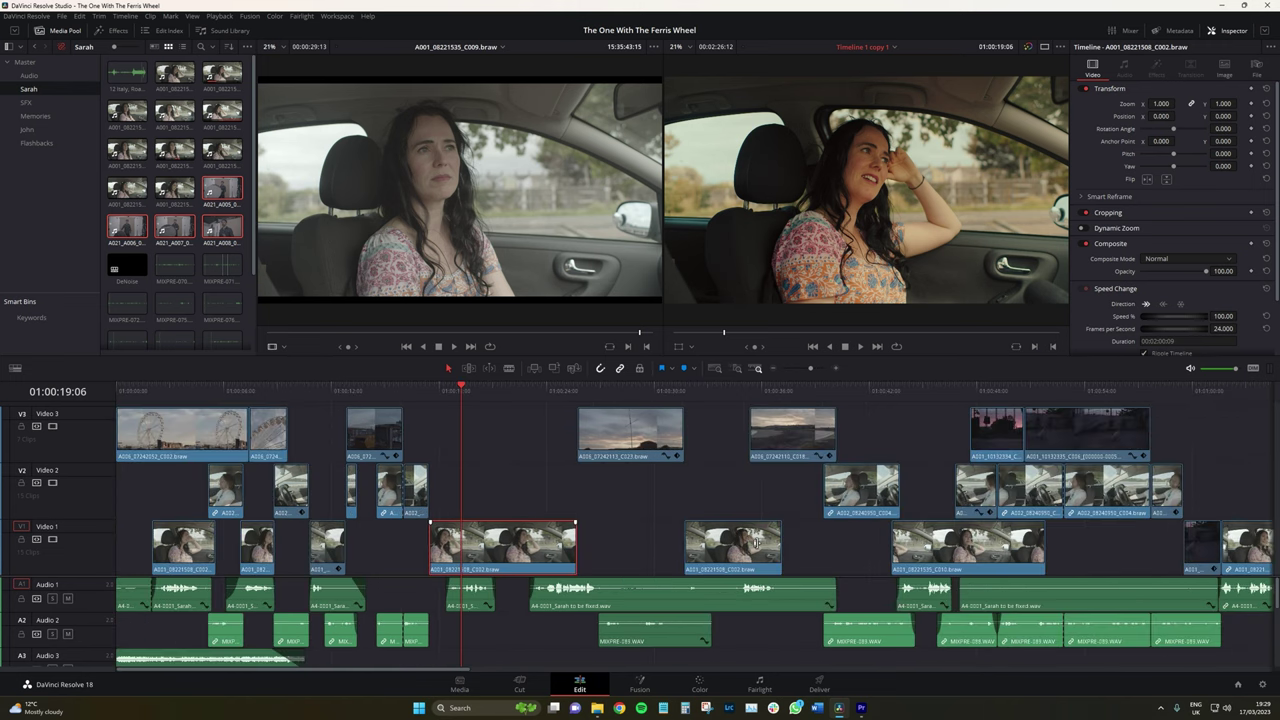
scroll(757, 544, "down", 2)
scroll(413, 562, "down", 1)
scroll(409, 565, "up", 1)
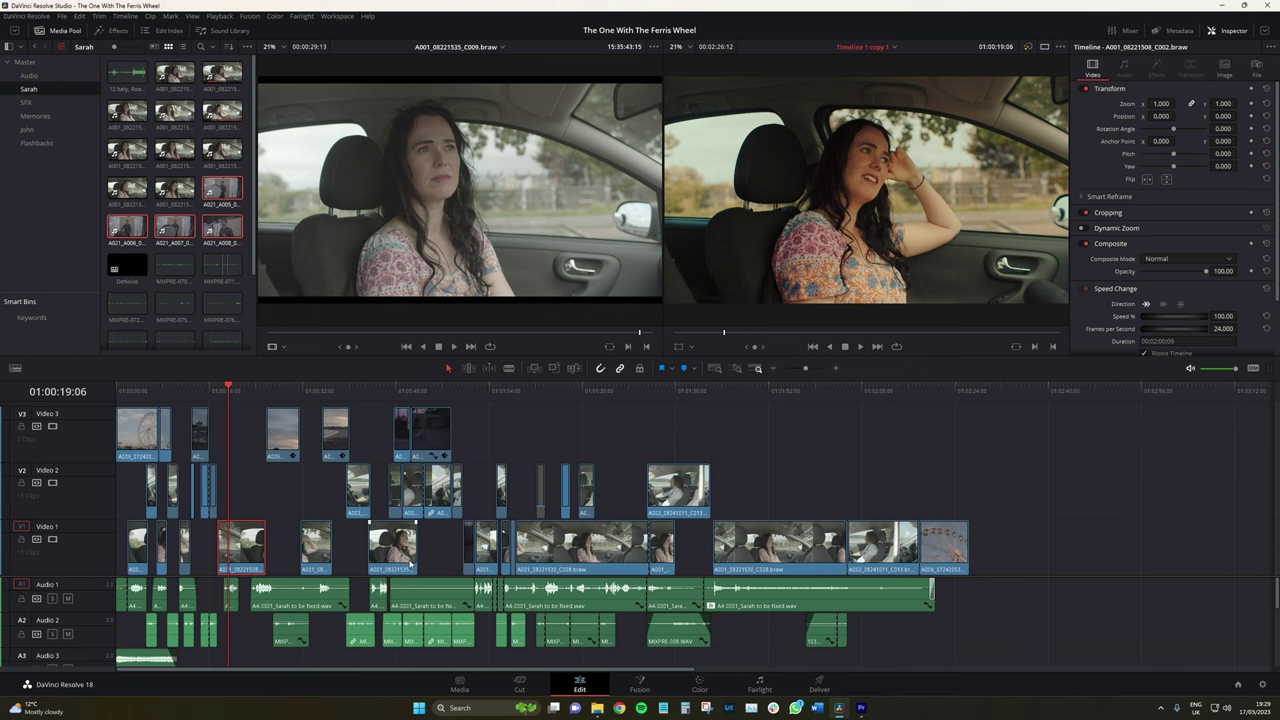
left_click(314, 548, "ctrl")
left_click(400, 550, "ctrl")
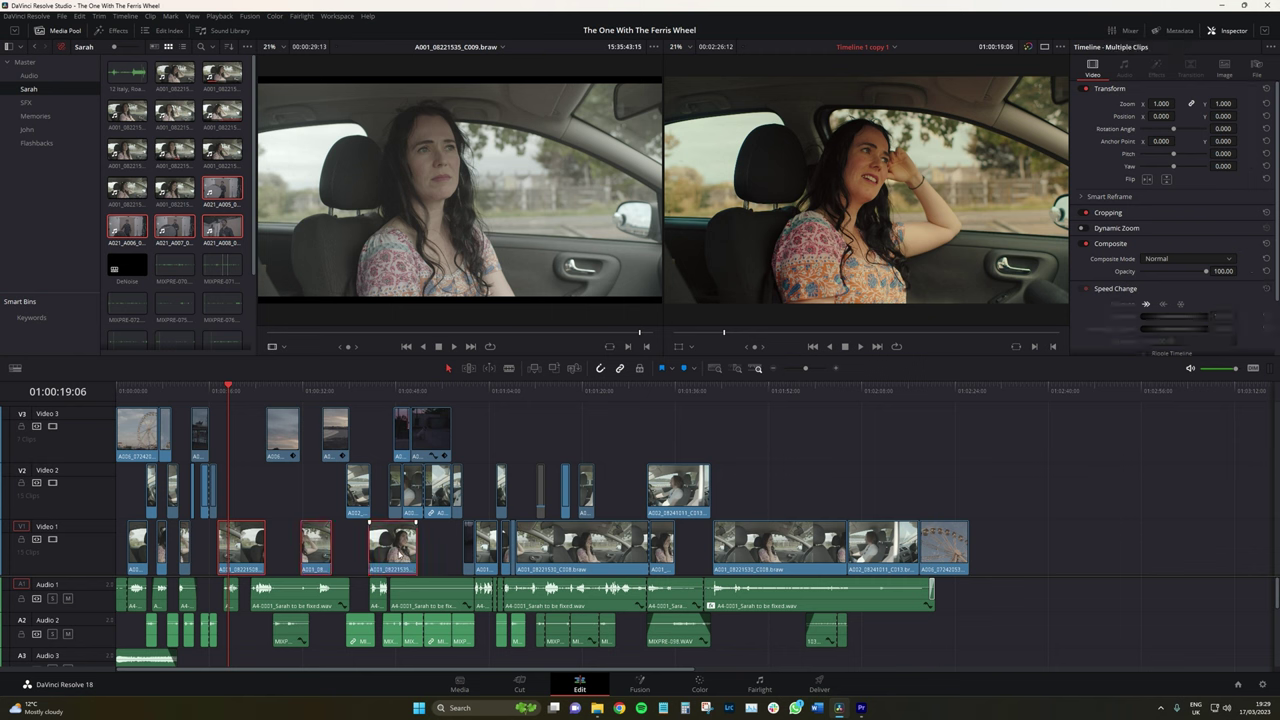
left_click_drag(1157, 103, 1214, 117)
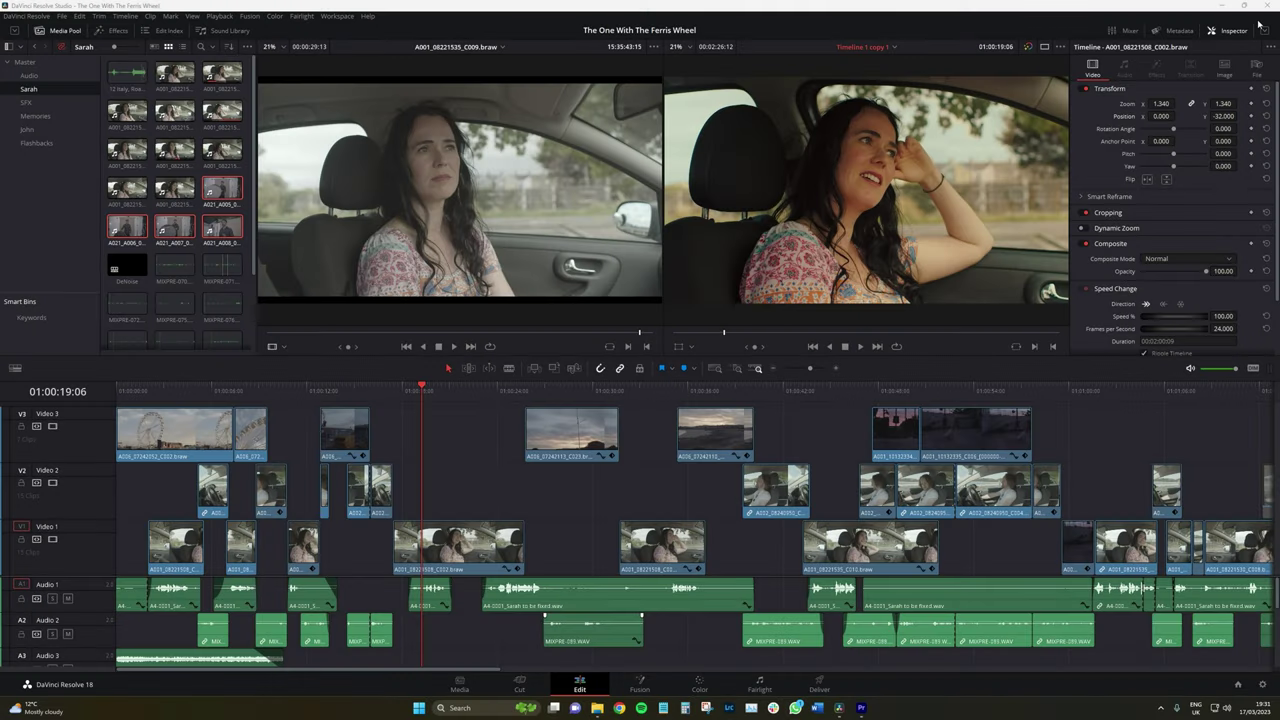
Step: Look over the Fairlight audio page, then return to the Edit page
left_click(759, 686)
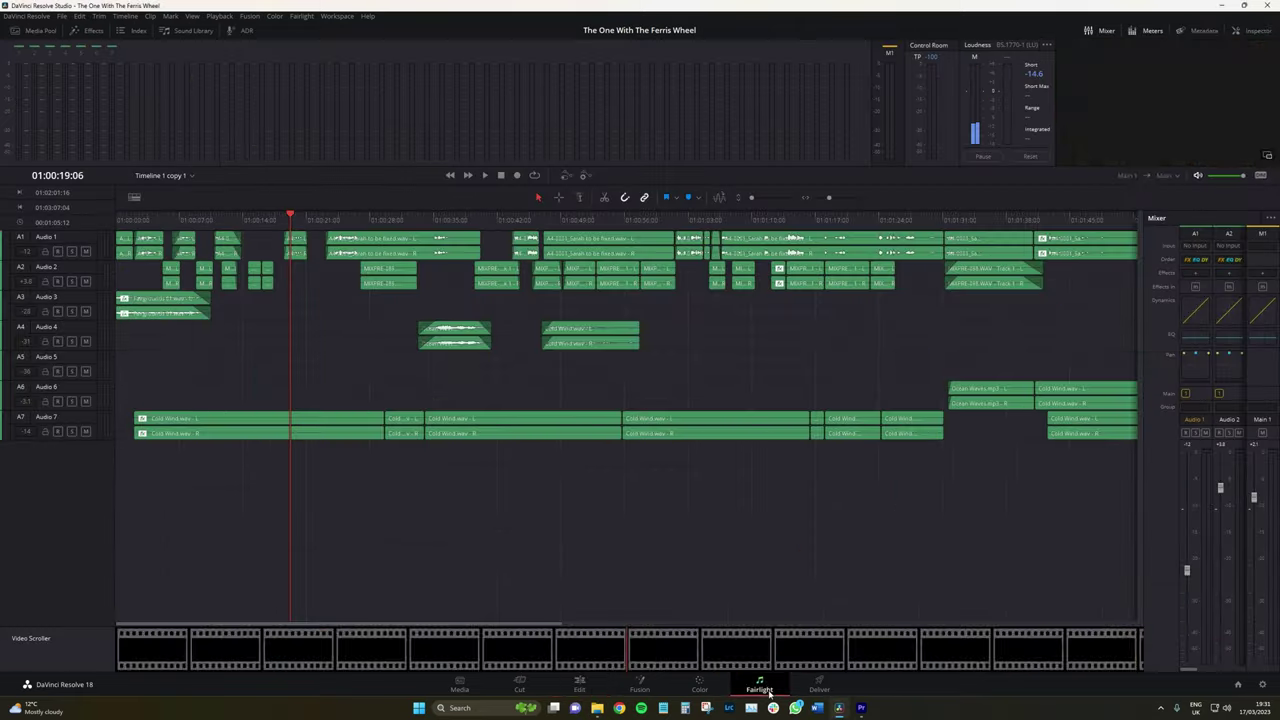
scroll(613, 545, "right", 5)
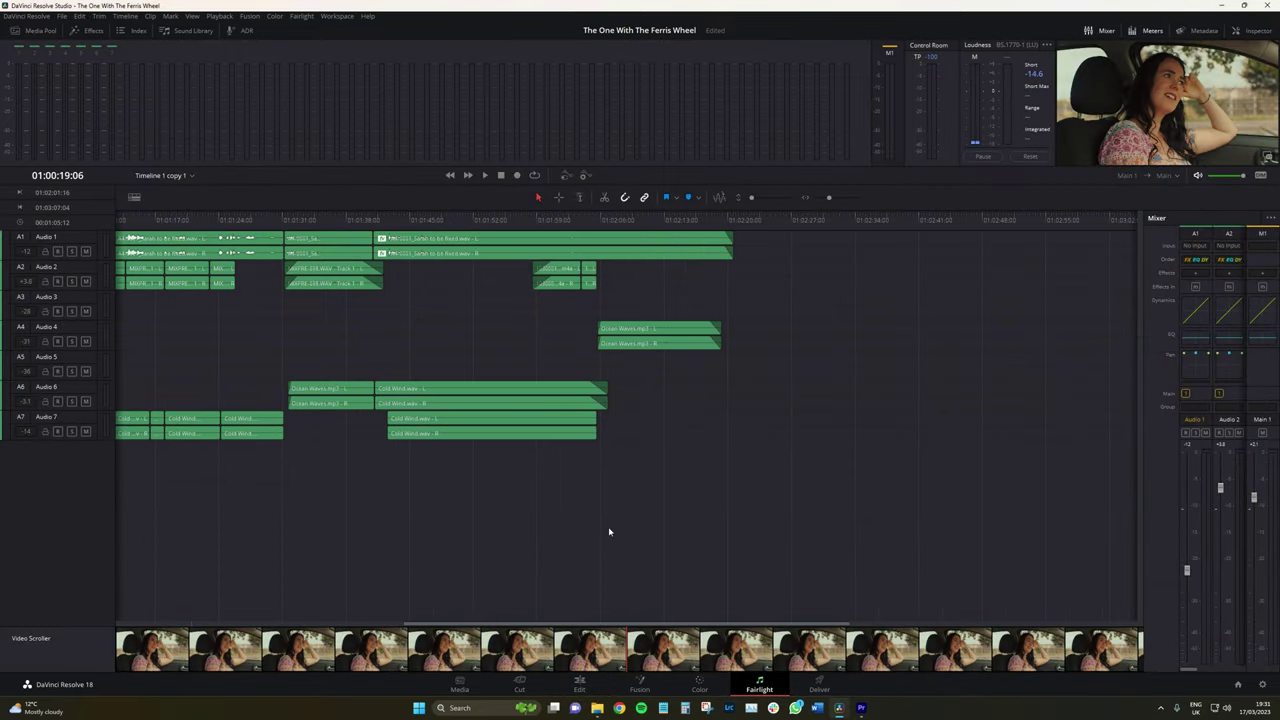
scroll(609, 531, "left", 5)
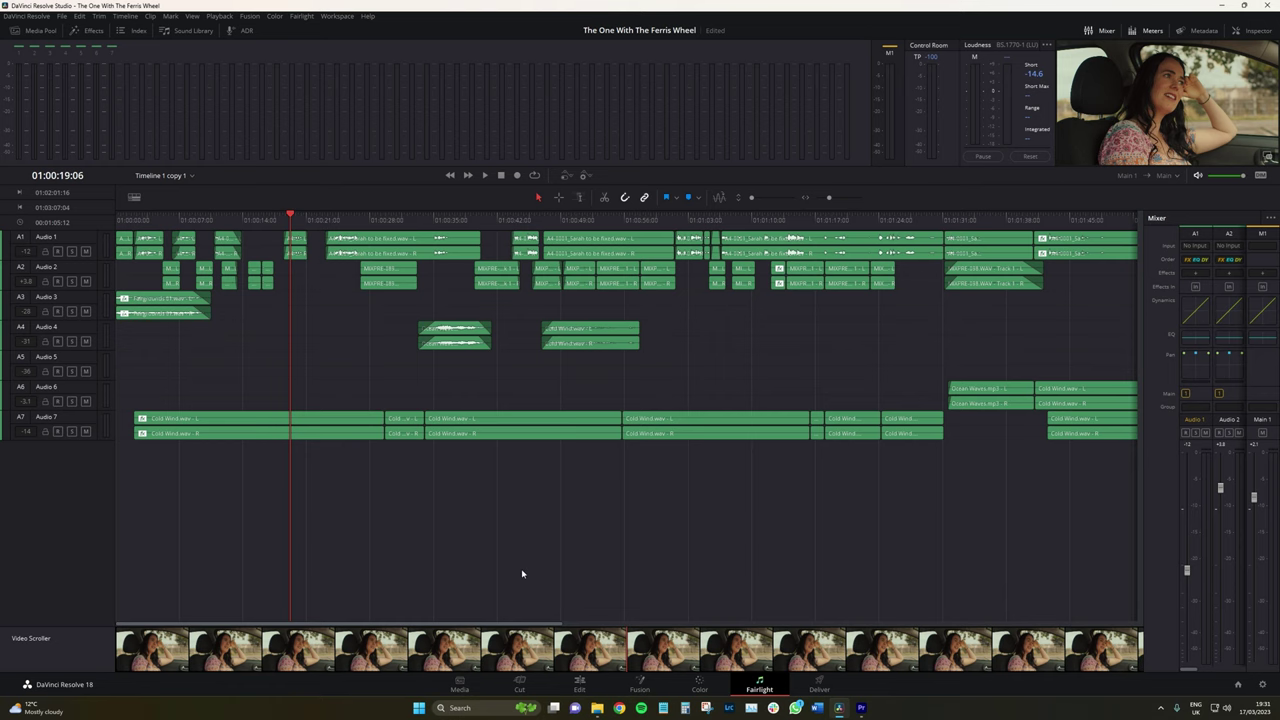
left_click(579, 686)
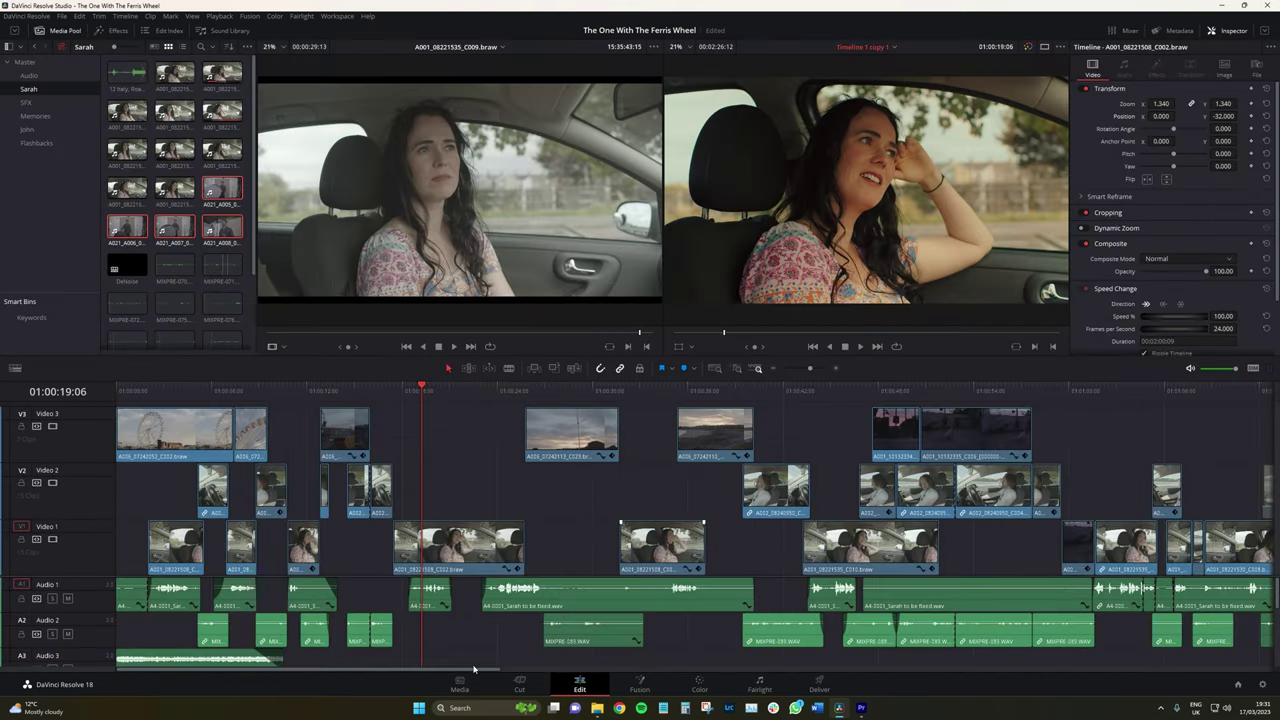
Step: Select the short dialogue clip on Audio 1 and enable its Equalizer in the full-height Inspector
left_click(441, 593)
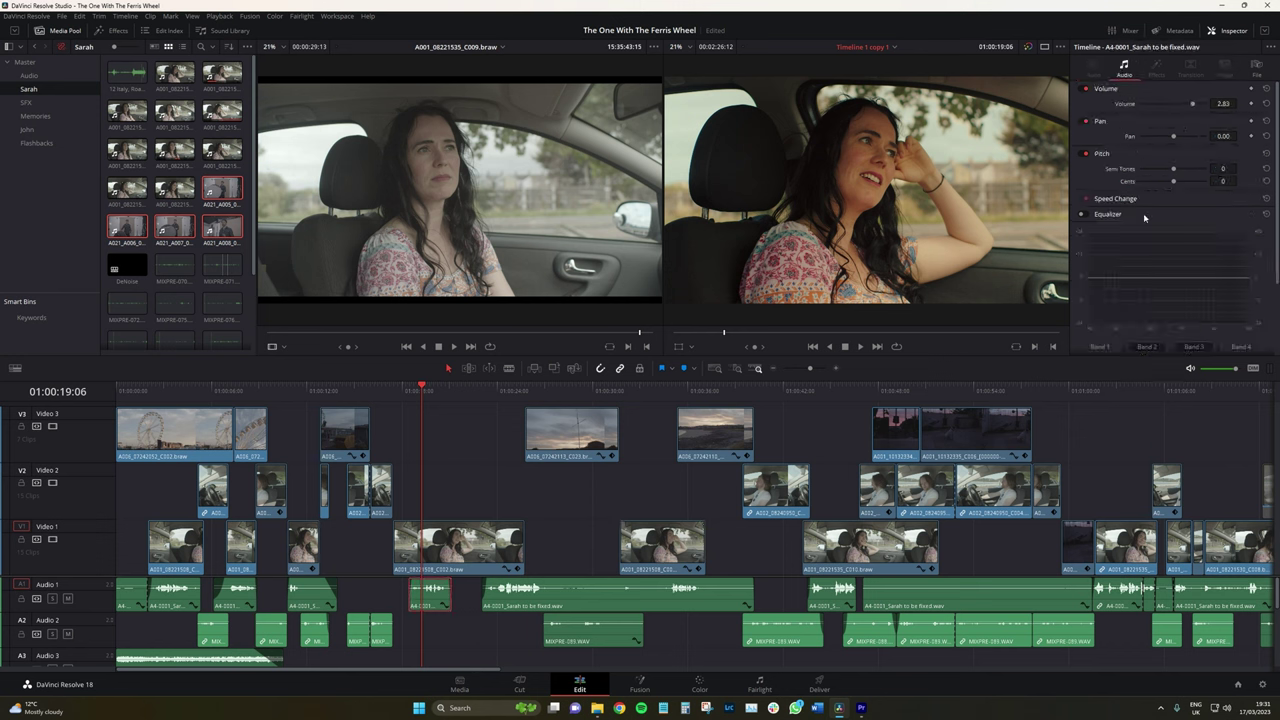
scroll(1145, 217, "down", 1)
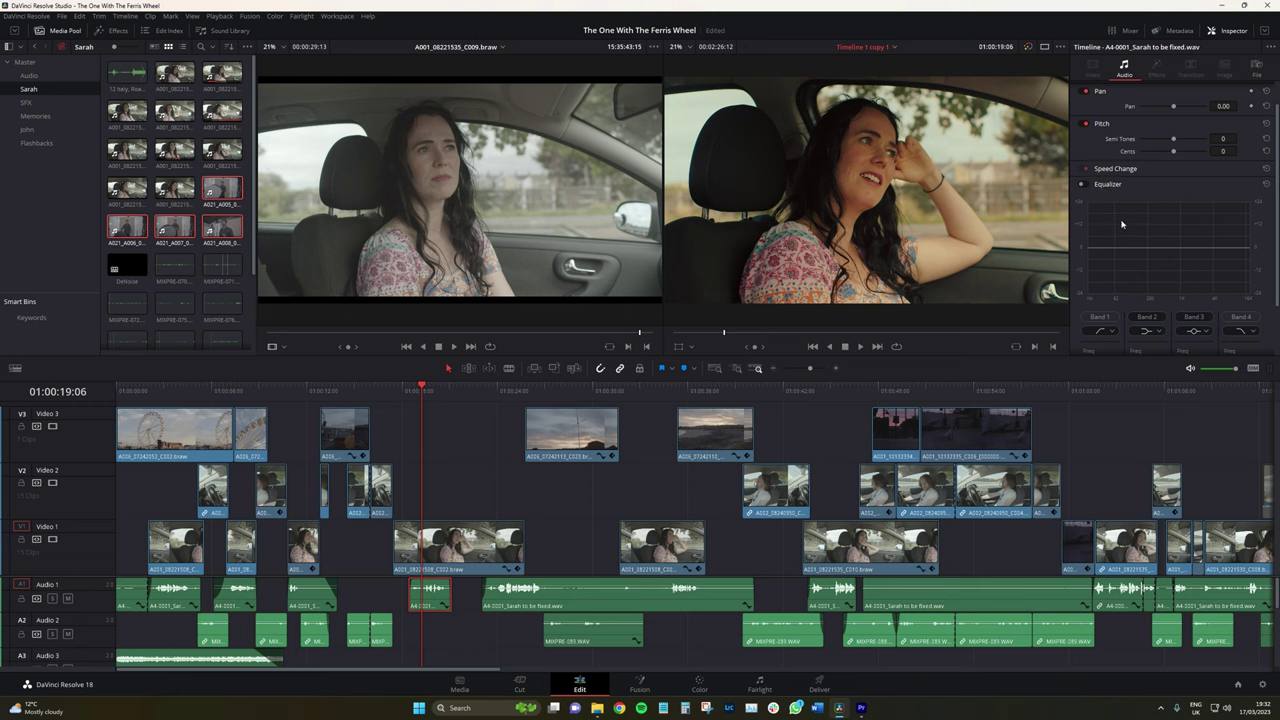
left_click(1267, 32)
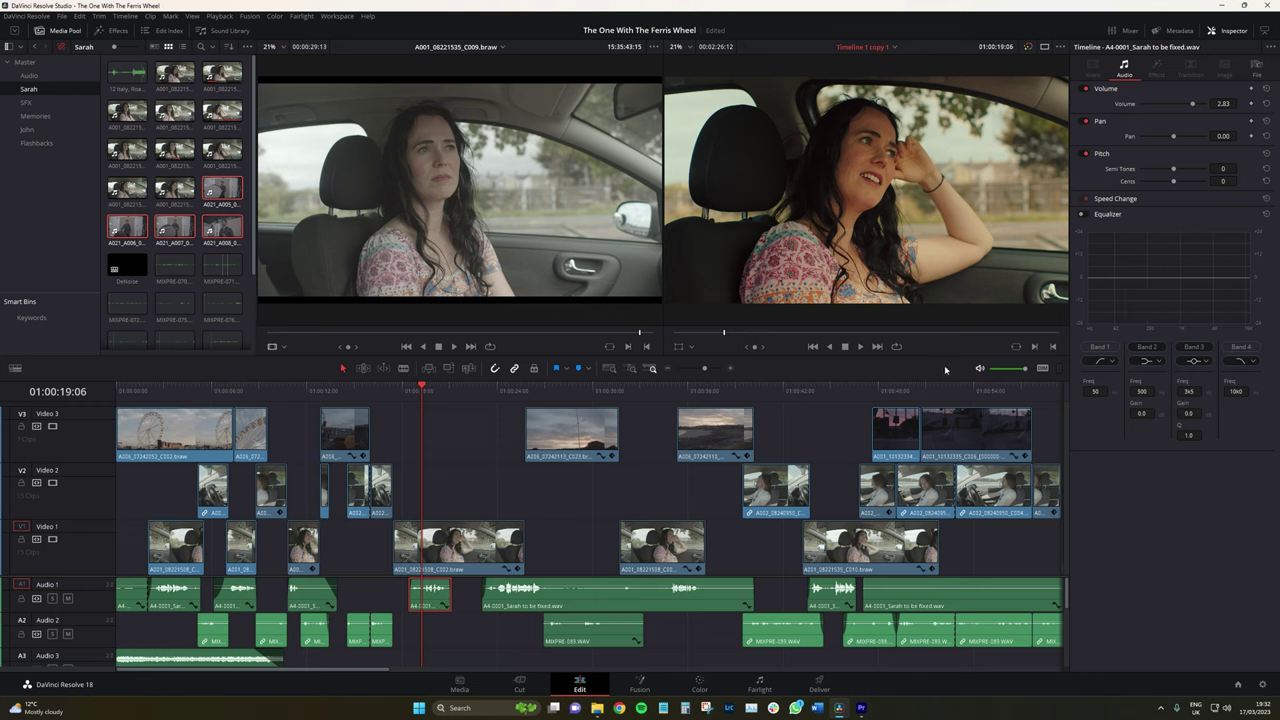
left_click(1084, 215)
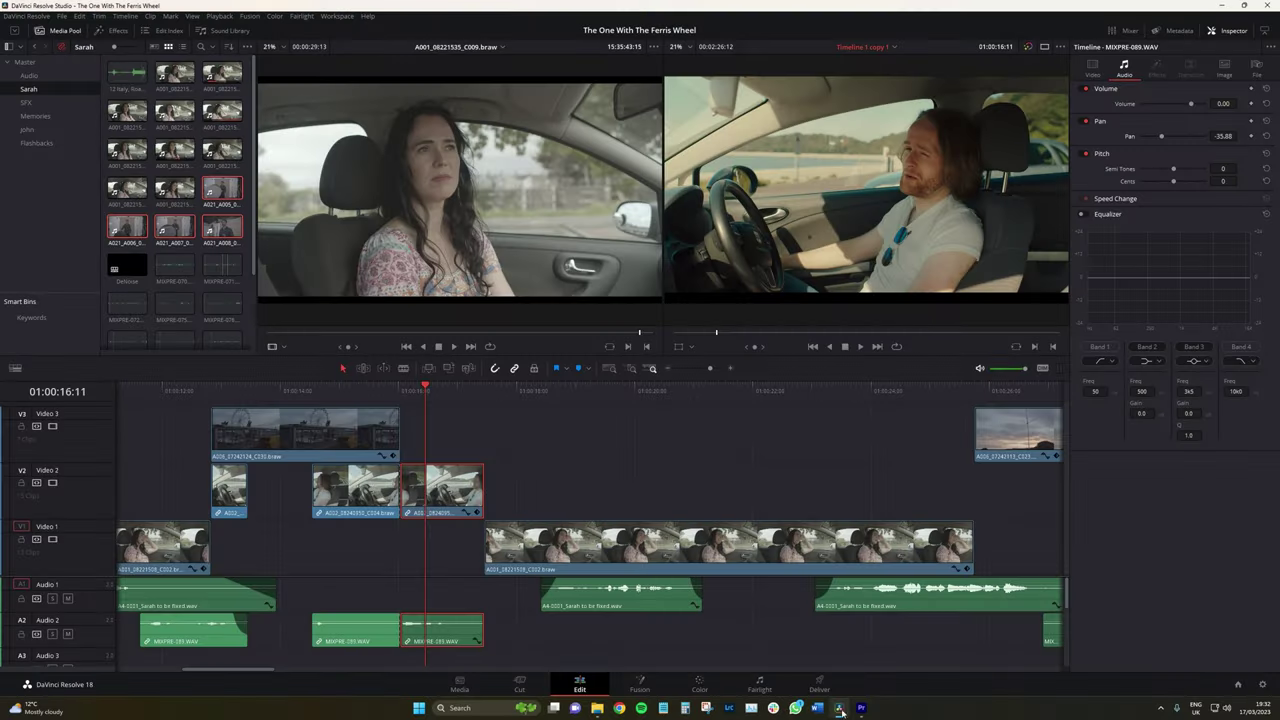
Step: In Premiere Pro, select the dialogue clip on A1 and show the Audio Clip Mixer, then return to Resolve
left_click(861, 708)
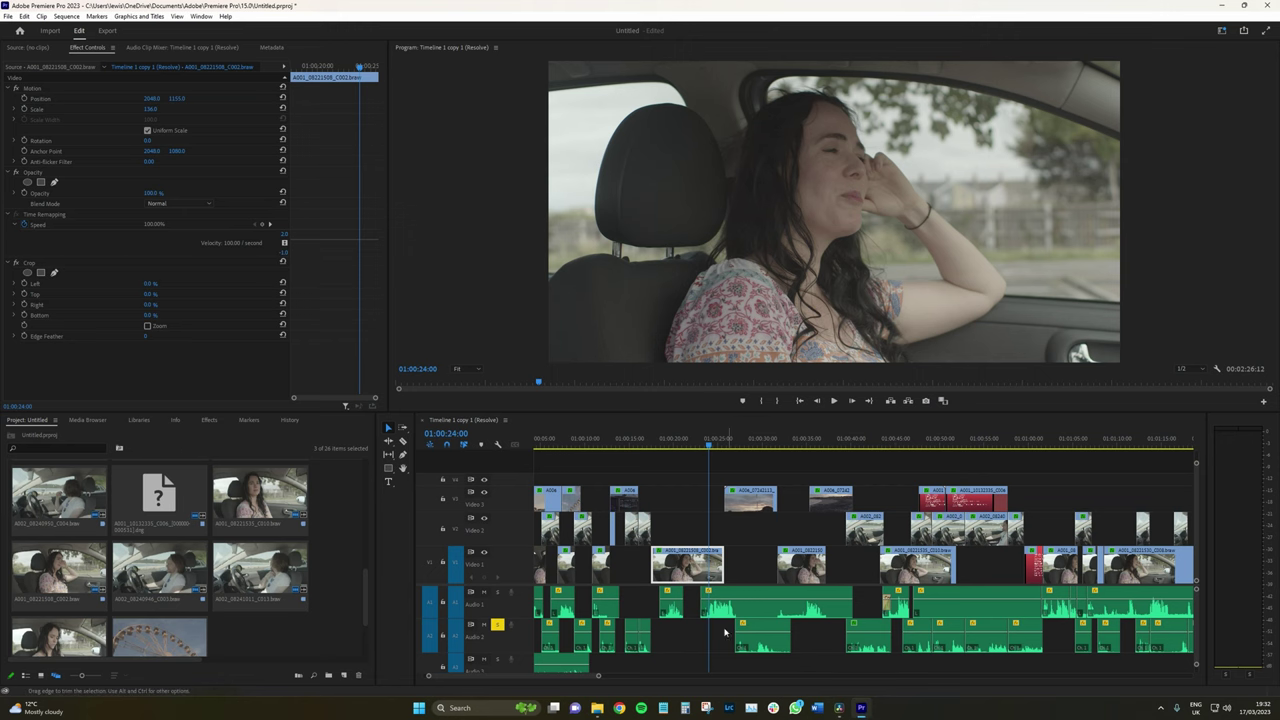
left_click(745, 603)
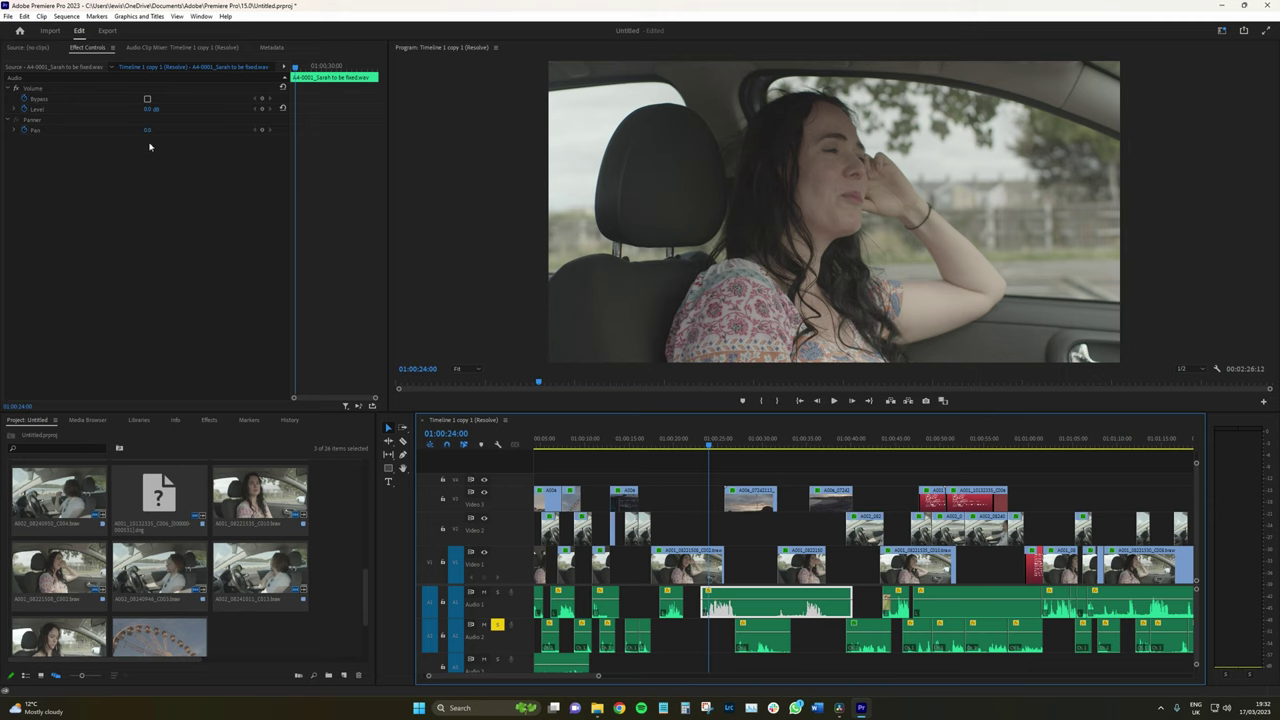
left_click(160, 47)
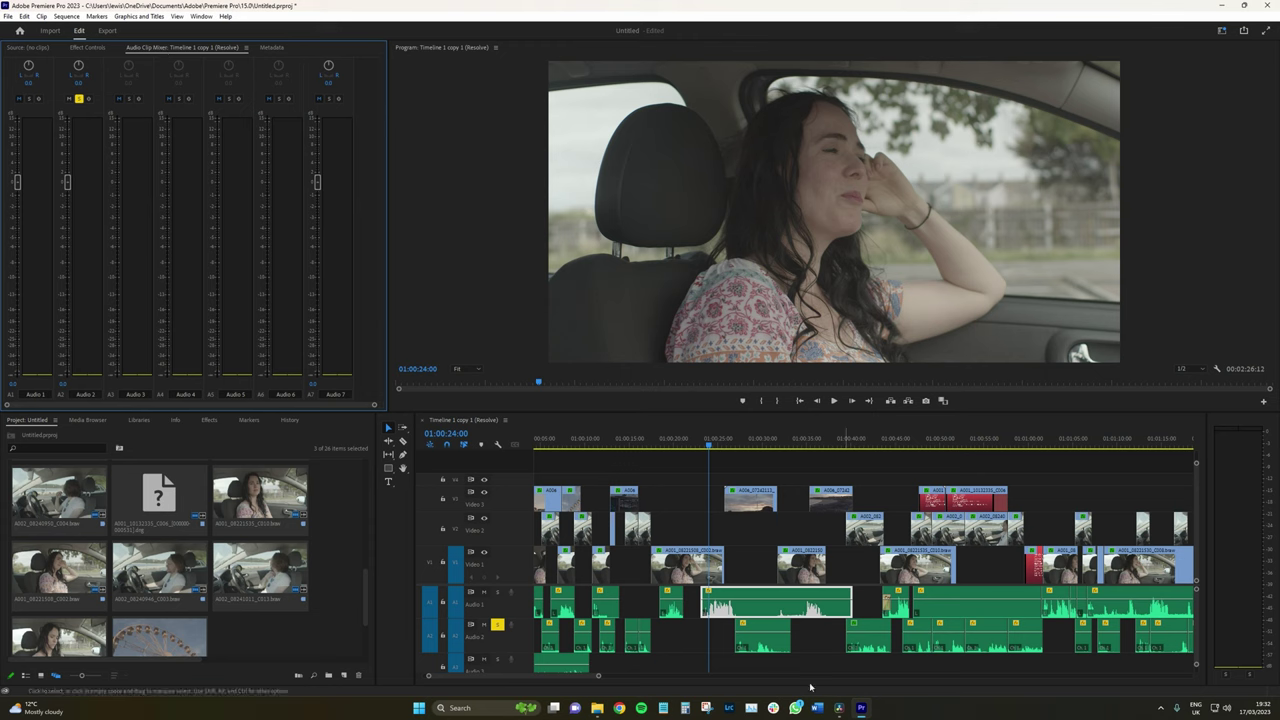
left_click(840, 710)
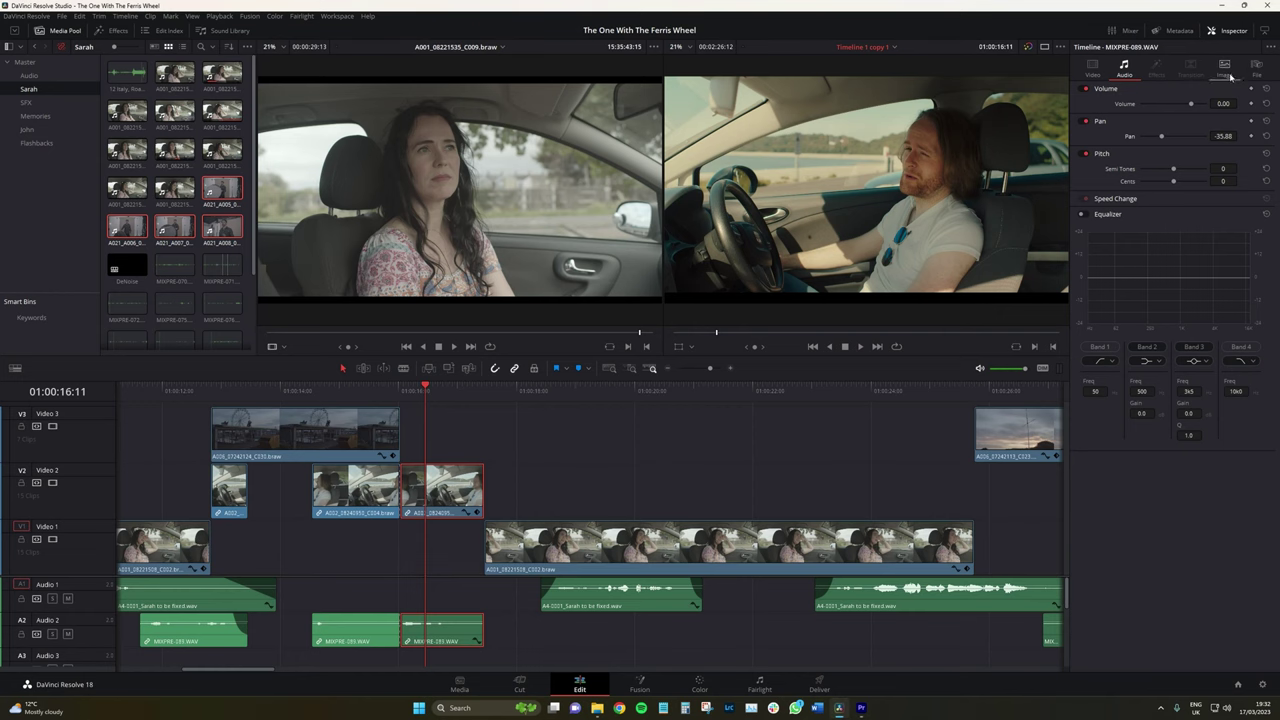
Step: Swap the Inspector for a widened audio Mixer showing all tracks and open Audio 1's pan controls
left_click(1228, 31)
left_click(1131, 30)
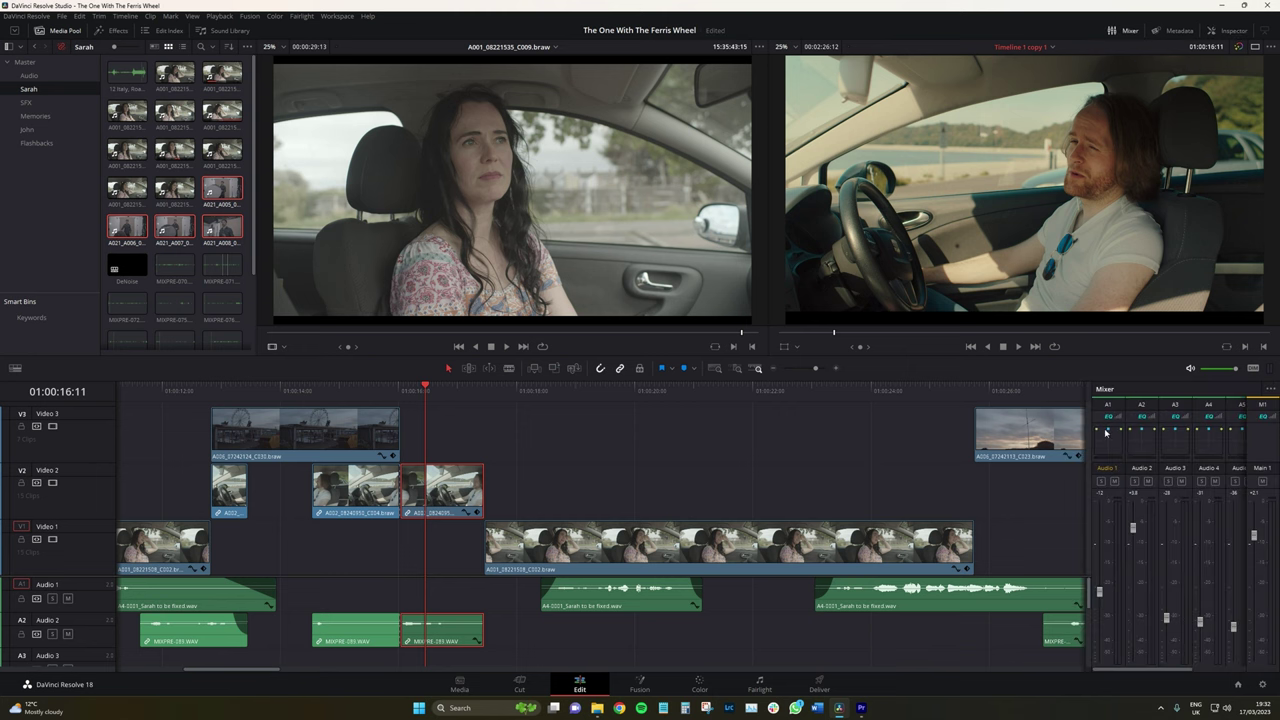
left_click_drag(1092, 467, 940, 467)
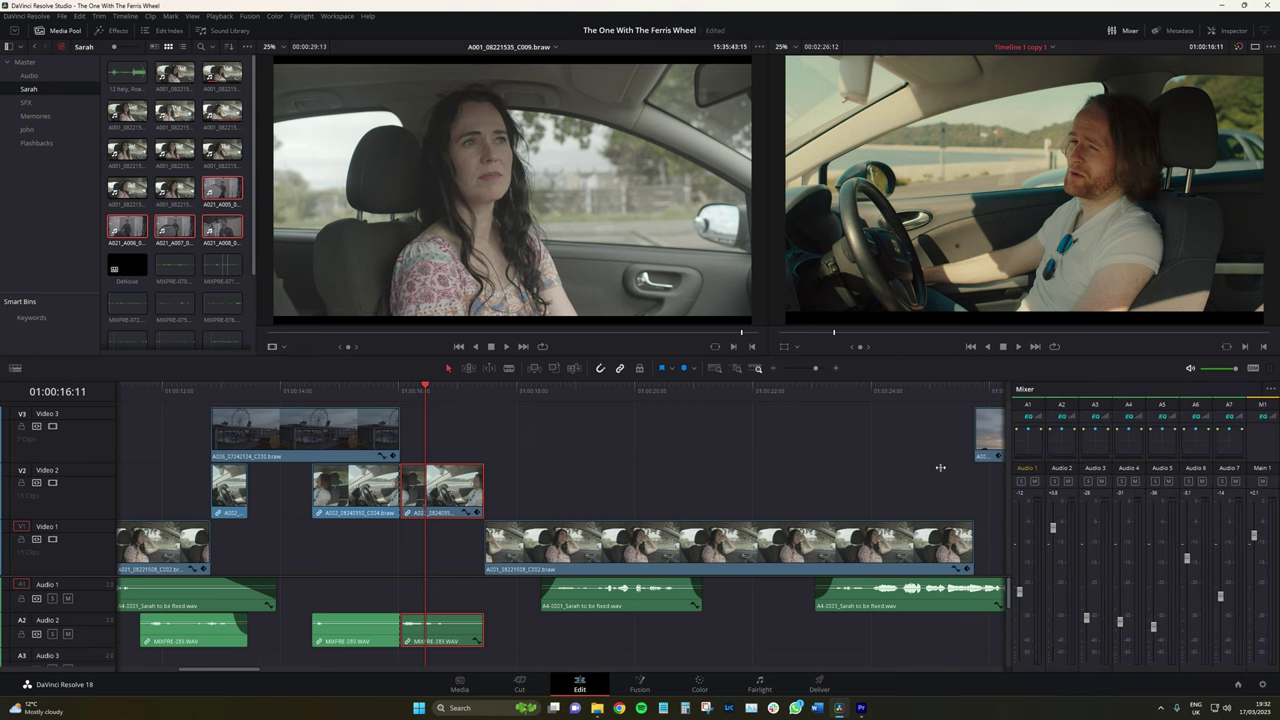
double_click(1028, 447)
left_click(861, 707)
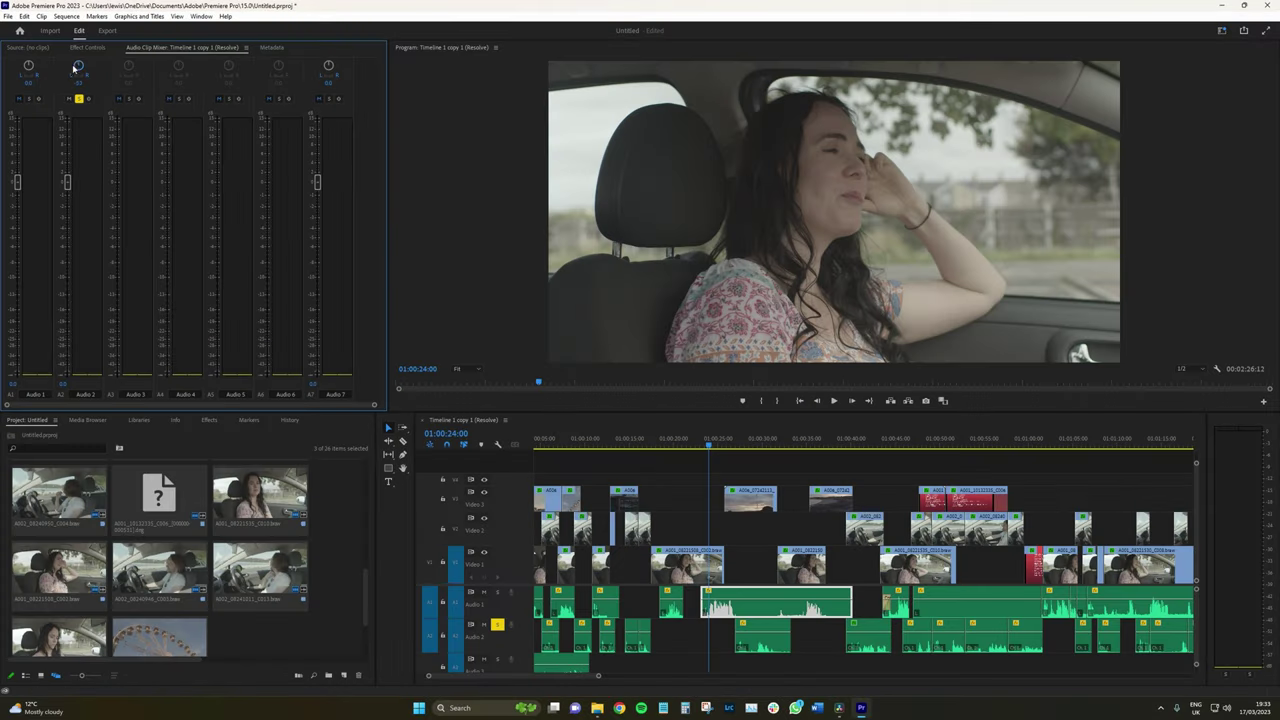
Step: Pan Audio 2 fully left to -100.0 and show the dialogue clip's volume settings
left_click_drag(77, 67, 27, 93)
left_click(756, 607)
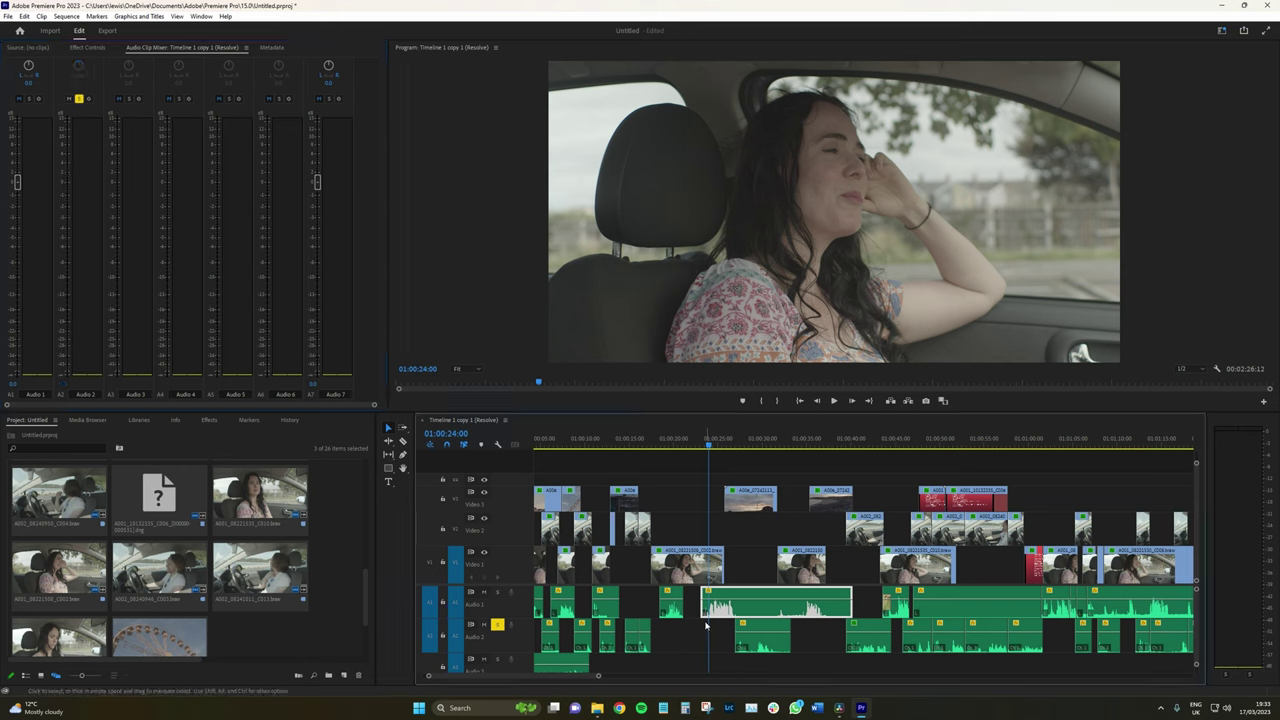
left_click(87, 47)
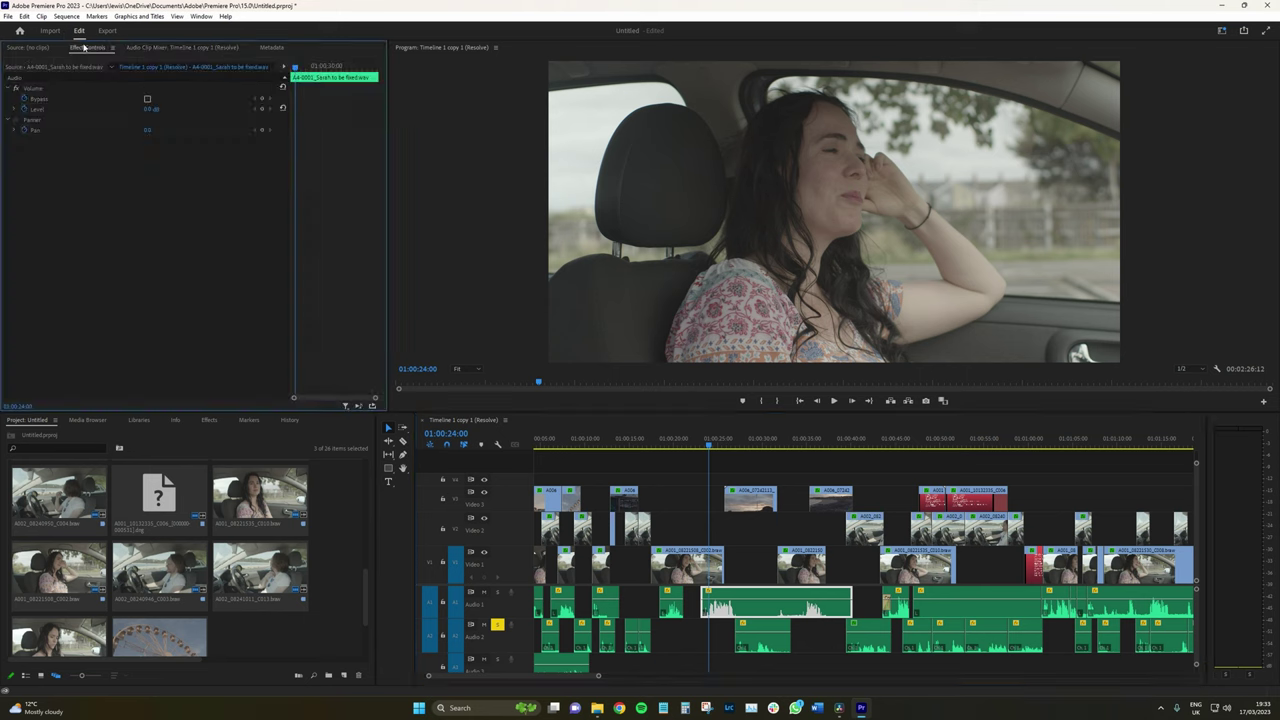
key("Home")
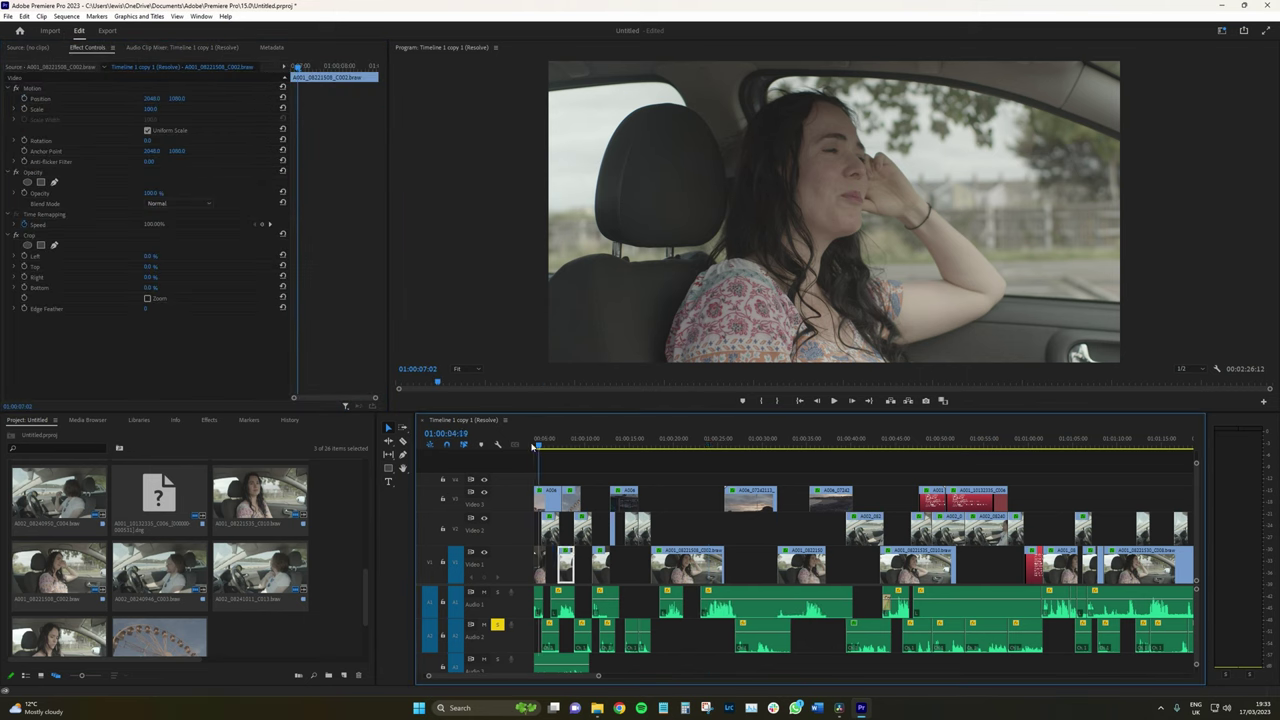
key("minus")
key("minus")
key("minus")
scroll(574, 626, "up", 2)
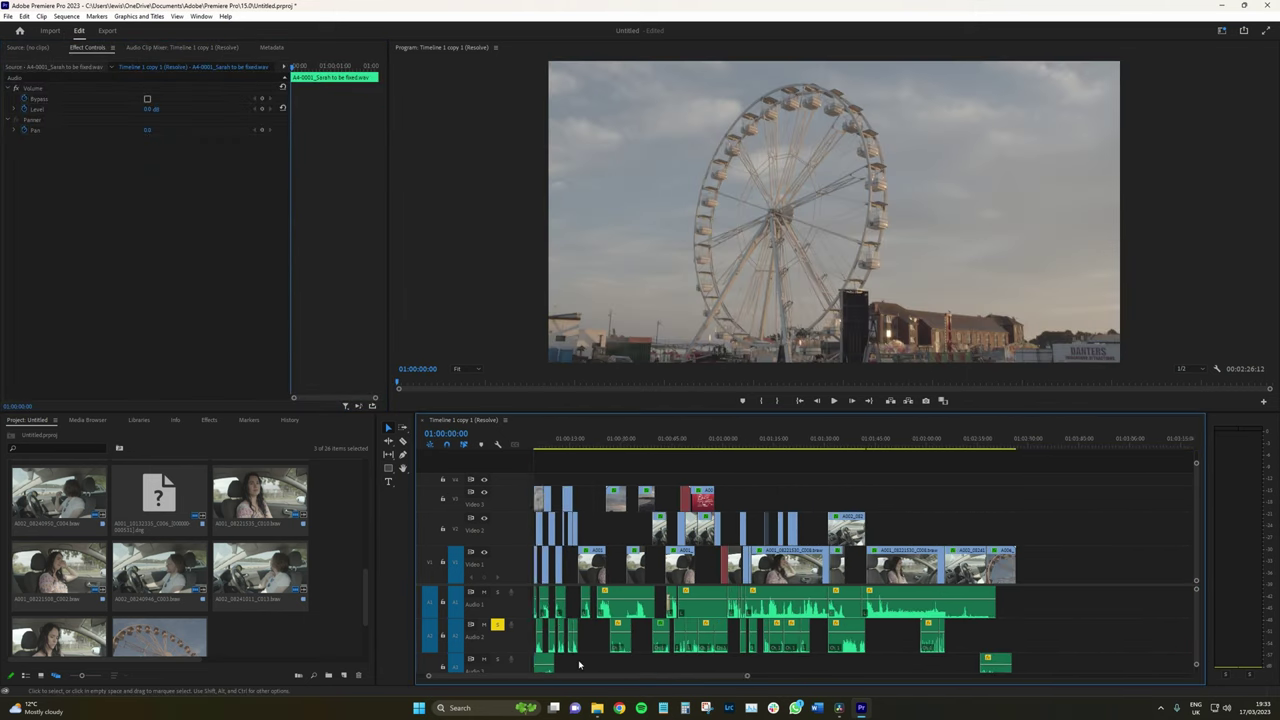
scroll(1196, 638, "down", 3)
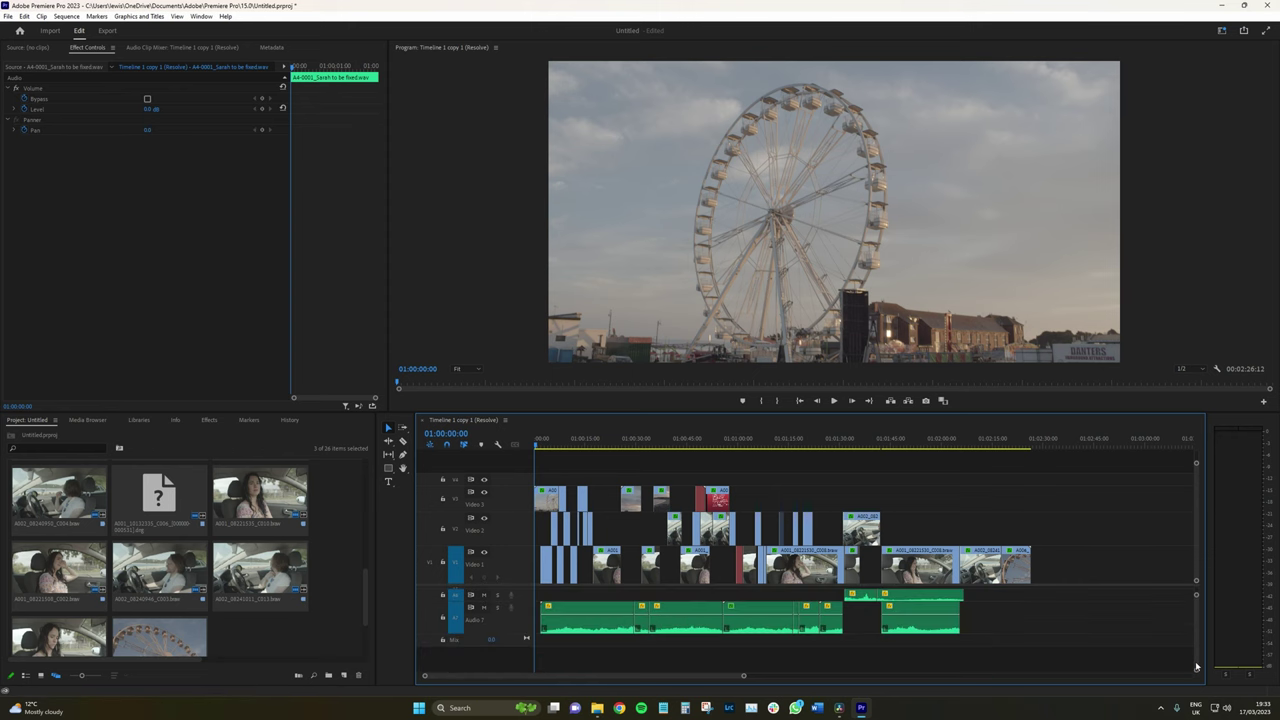
Step: Select the first audio clip near the start of the timeline to view its settings
left_click(561, 568)
left_click(561, 627)
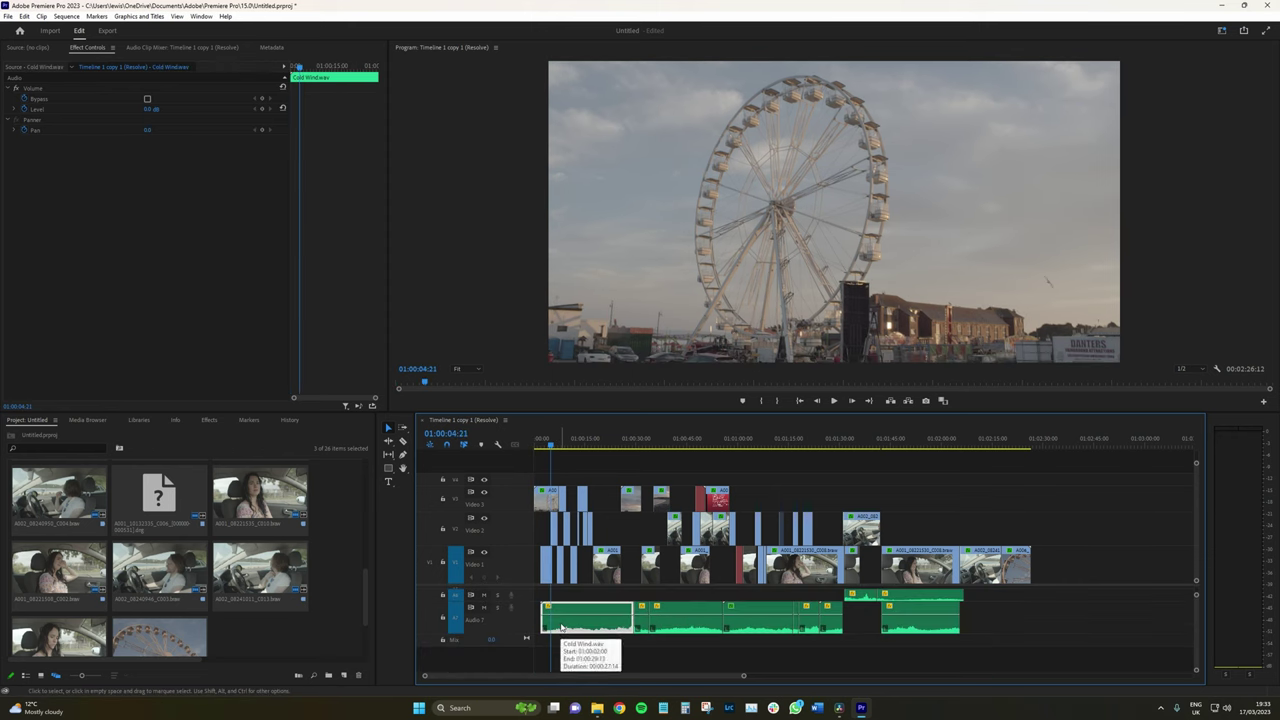
scroll(568, 648, "up", 1)
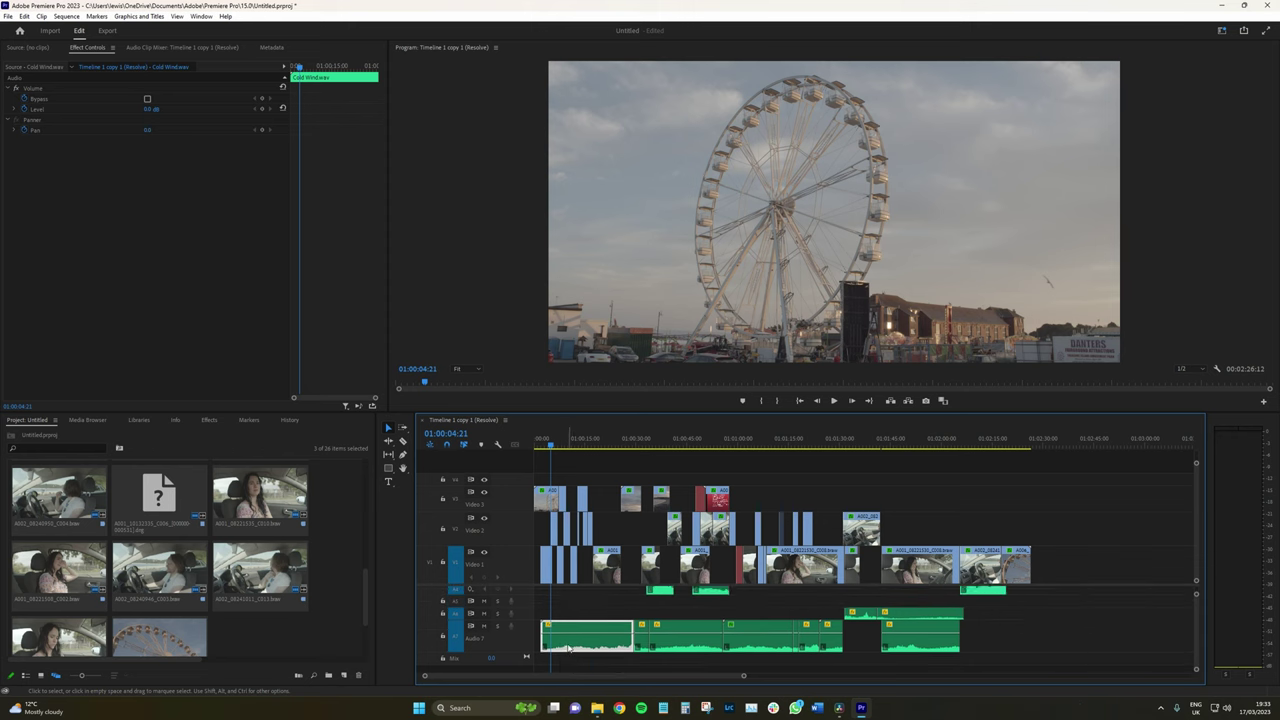
scroll(568, 648, "up", 6)
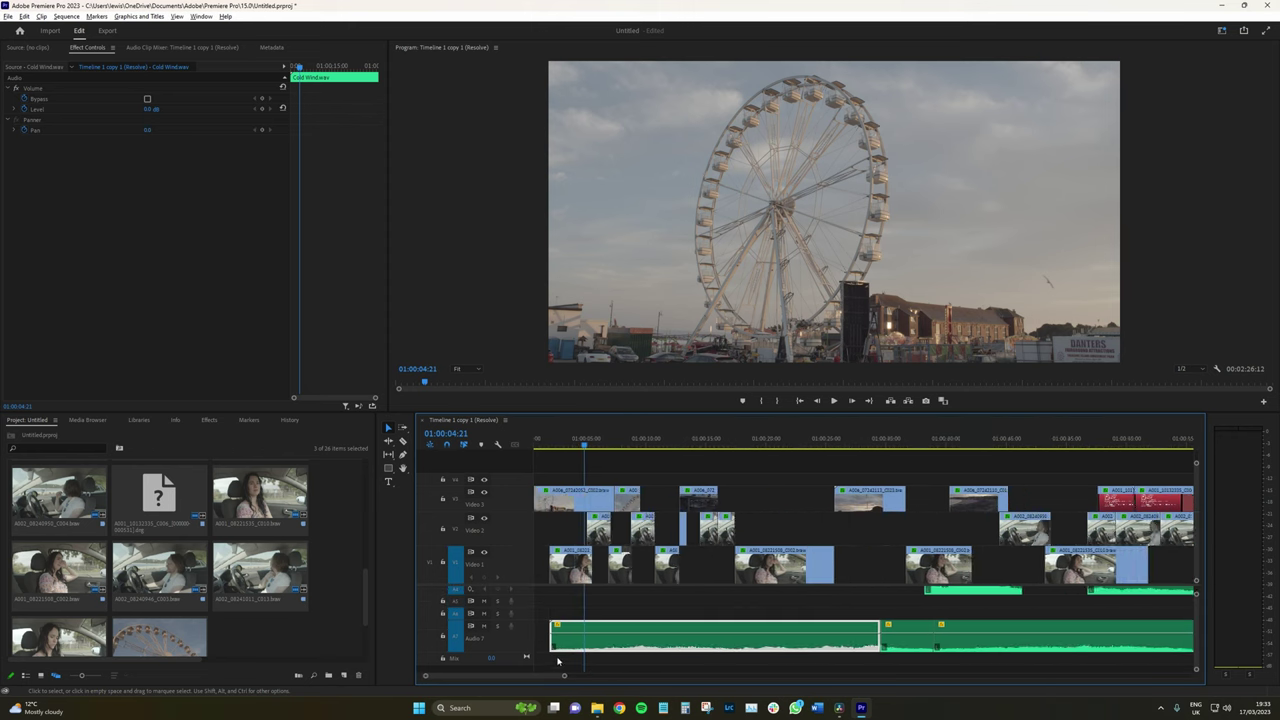
scroll(558, 661, "up", 4)
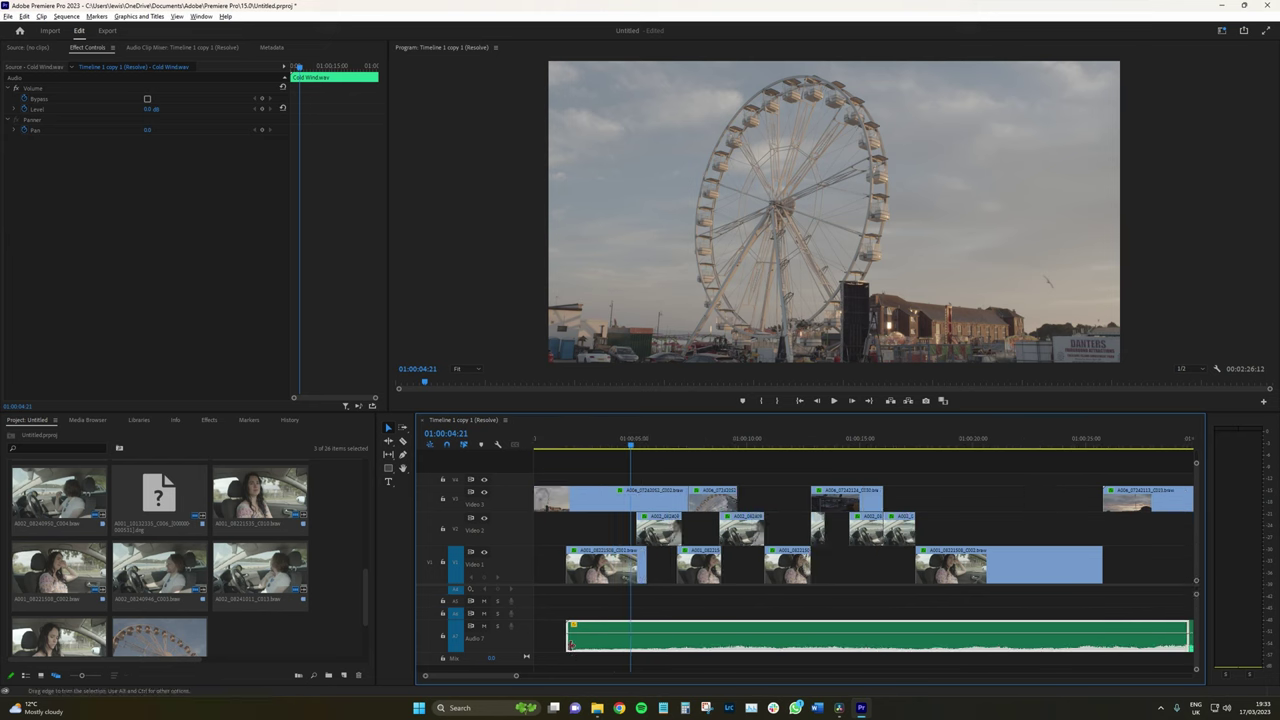
scroll(570, 642, "up", 2)
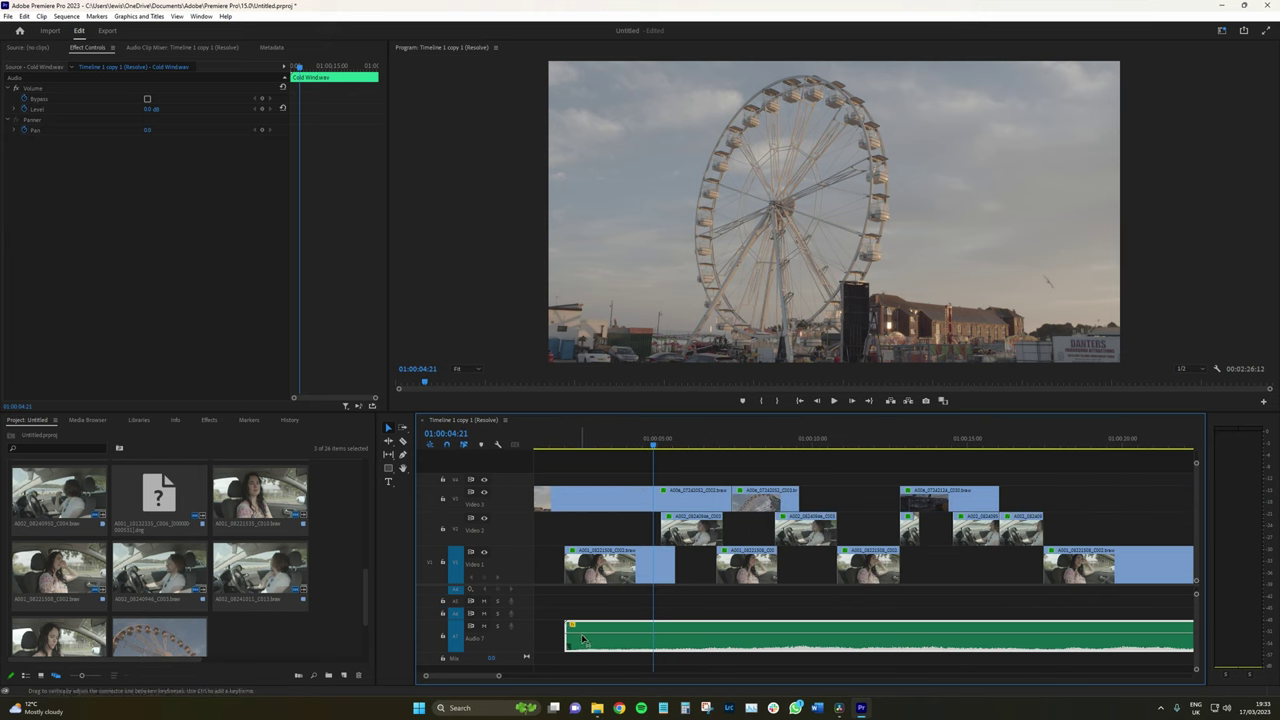
Step: Add a volume keyframe and lower the clip-start volume for a fade-in, then play it back
left_click(633, 637, "ctrl")
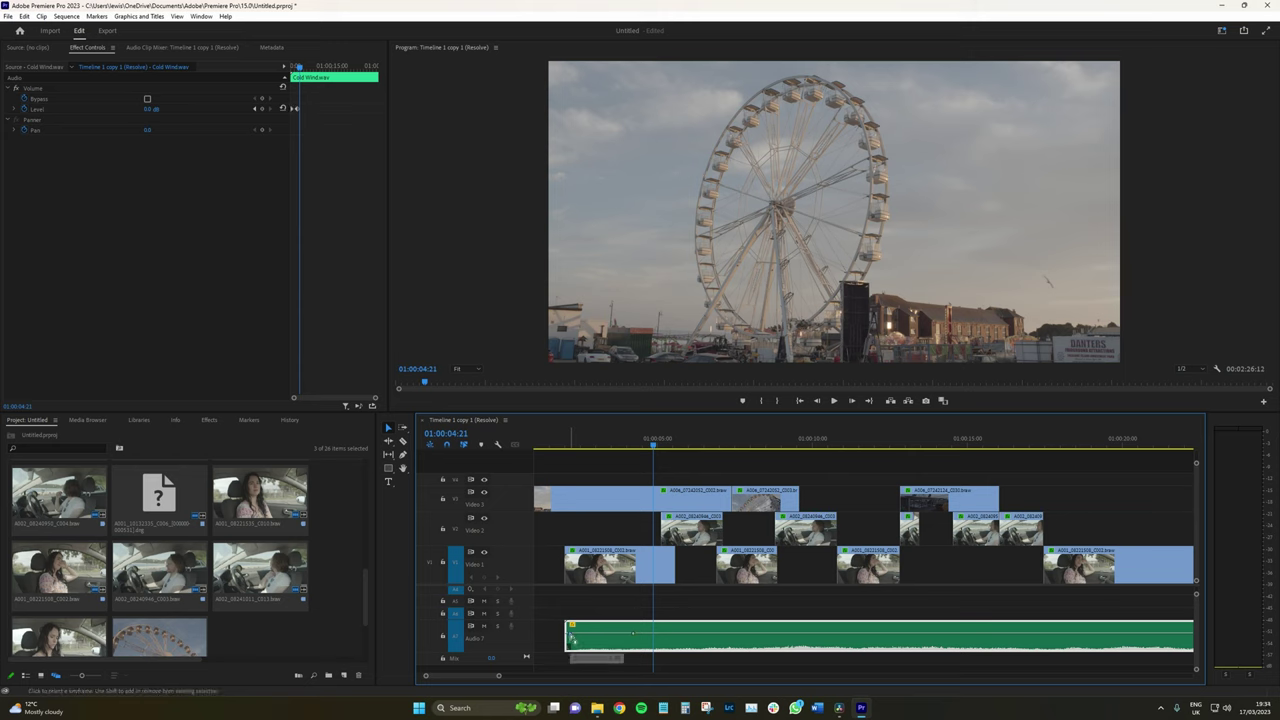
left_click_drag(570, 637, 570, 647)
left_click(573, 434)
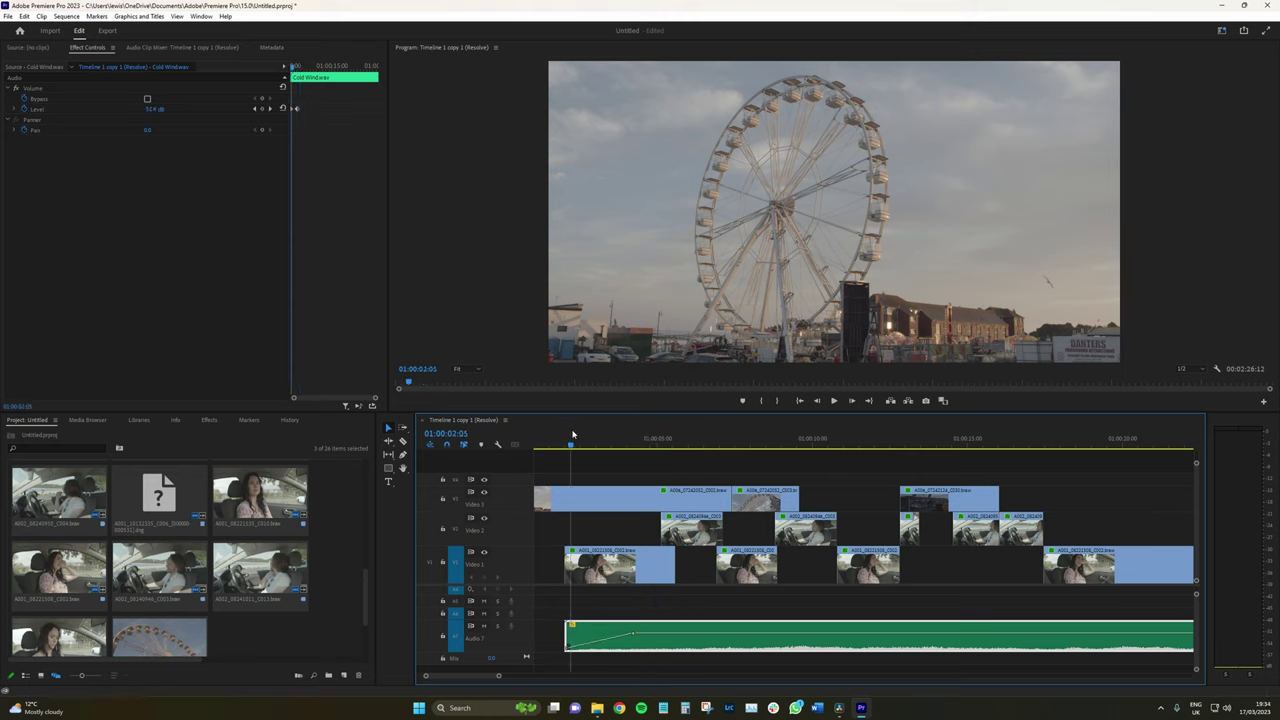
key("space")
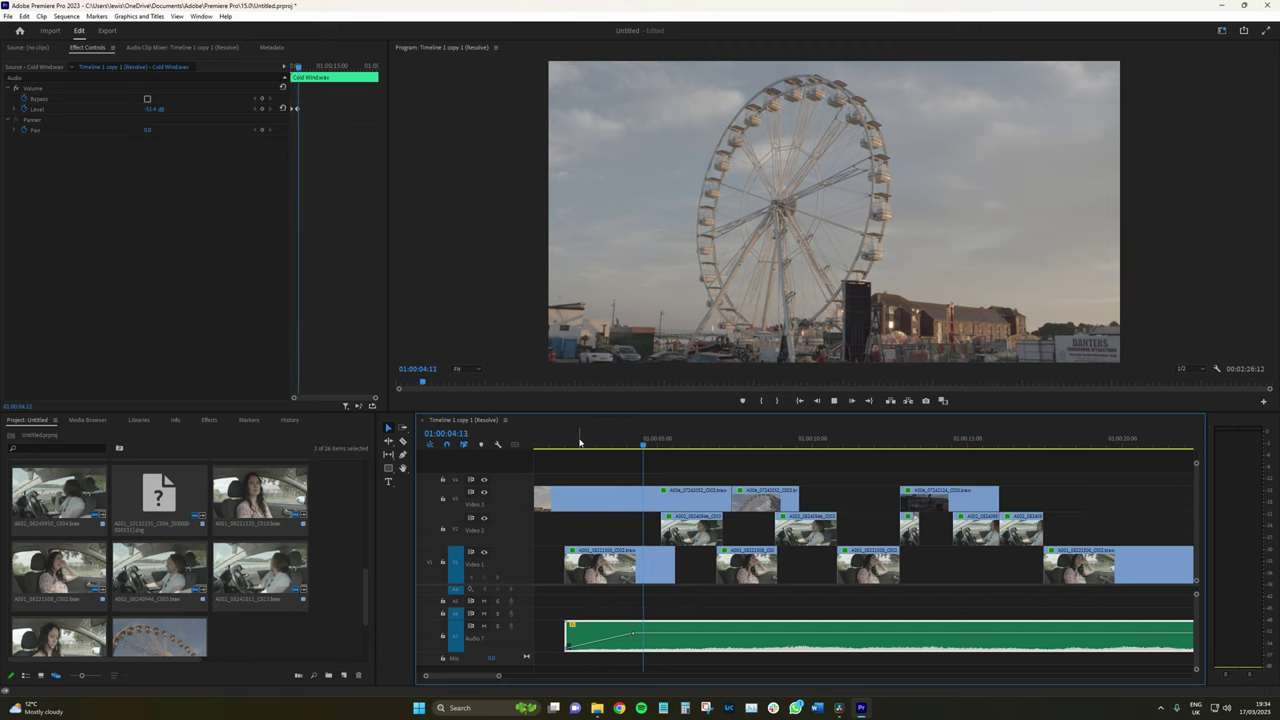
key("space")
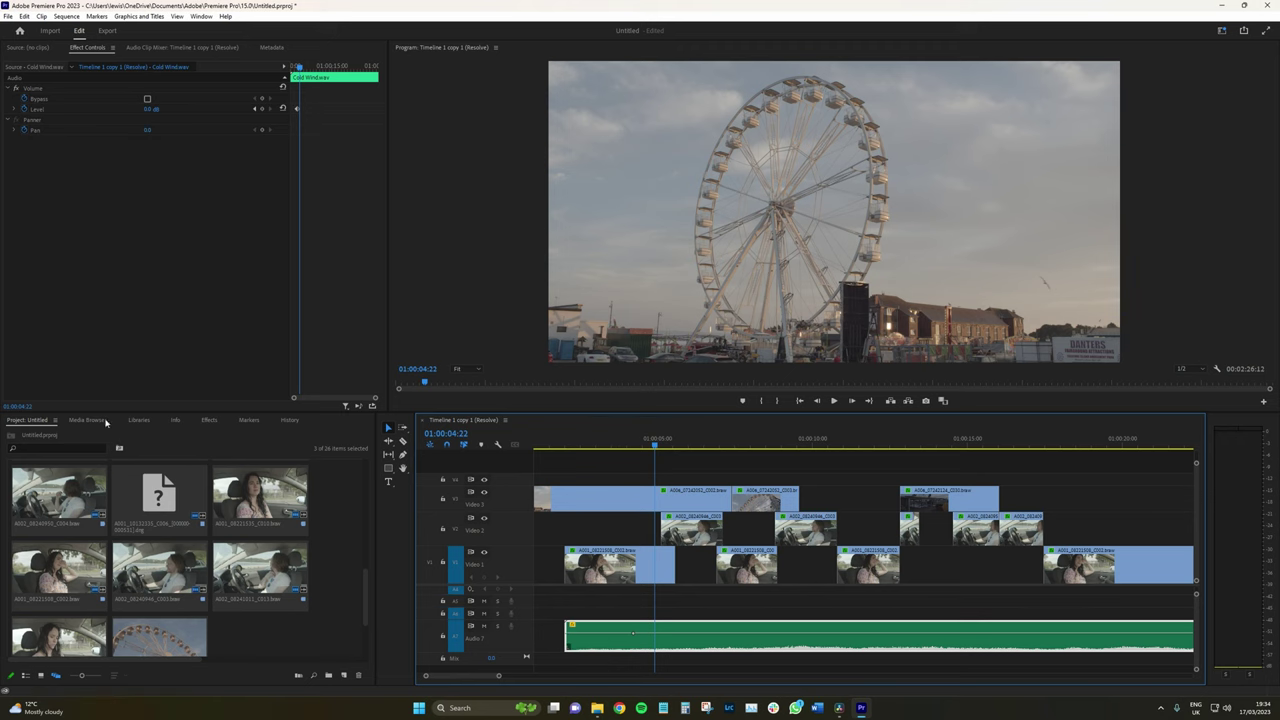
Step: Drop a Constant Power crossfade onto the audio edit point at 01:00:29:15 and zoom in on it
key("minus")
left_click(209, 419)
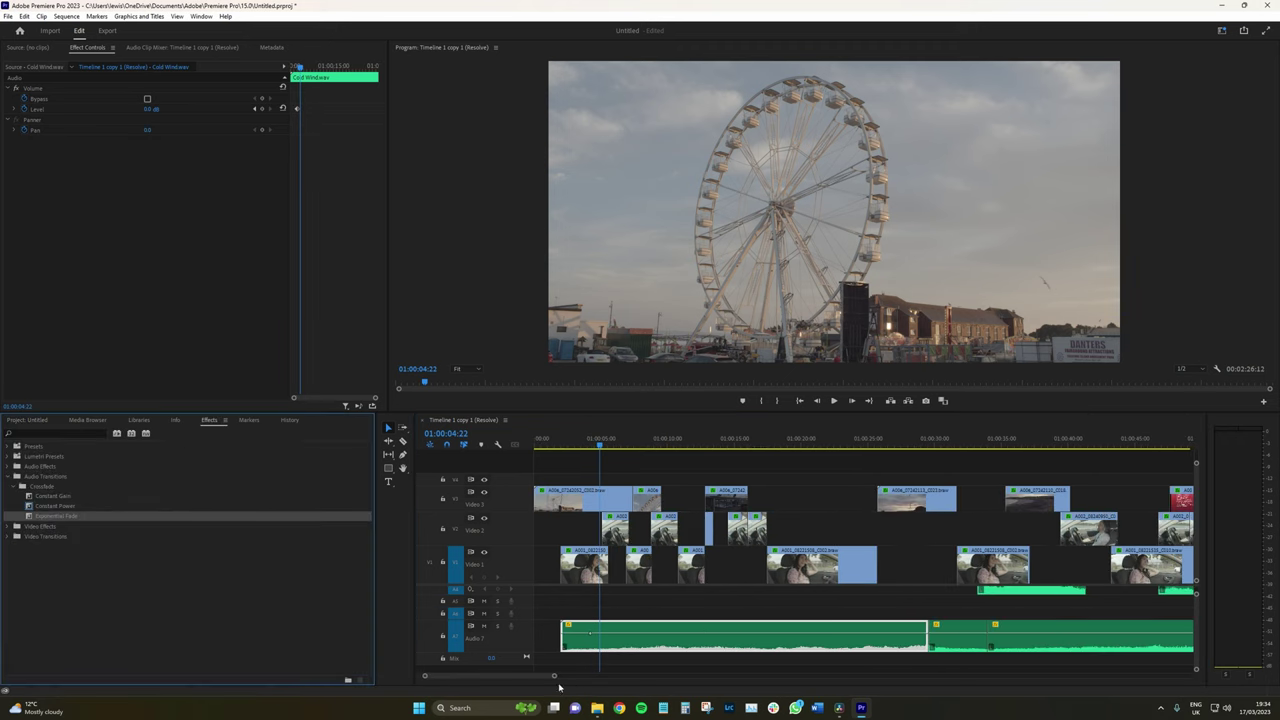
scroll(559, 687, "down", 10)
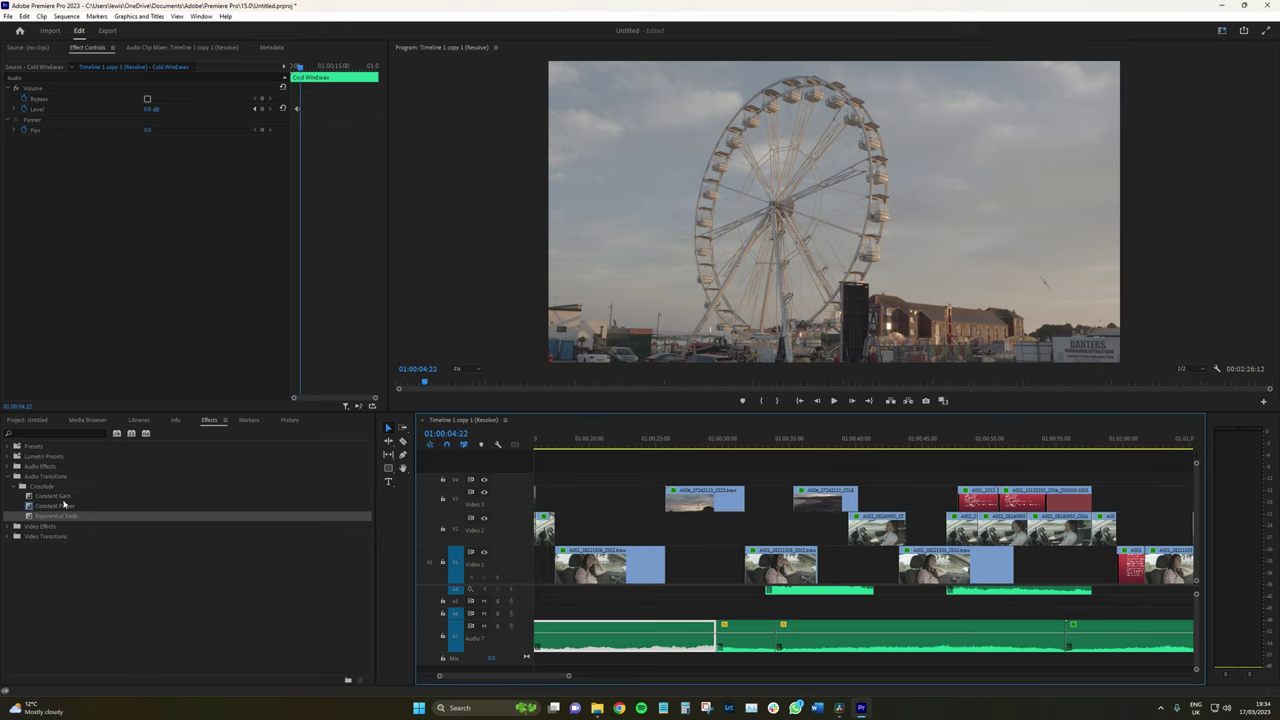
left_click_drag(55, 506, 716, 636)
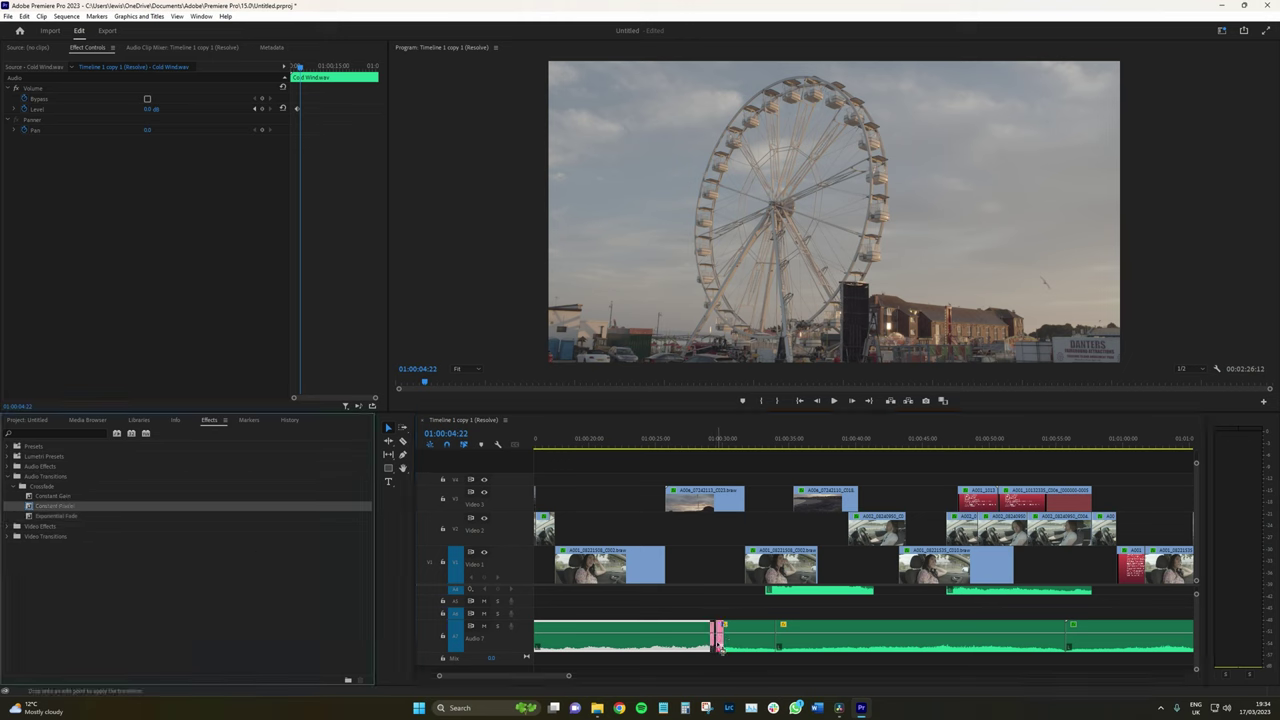
key("Down")
key("equal")
key("equal")
key("equal")
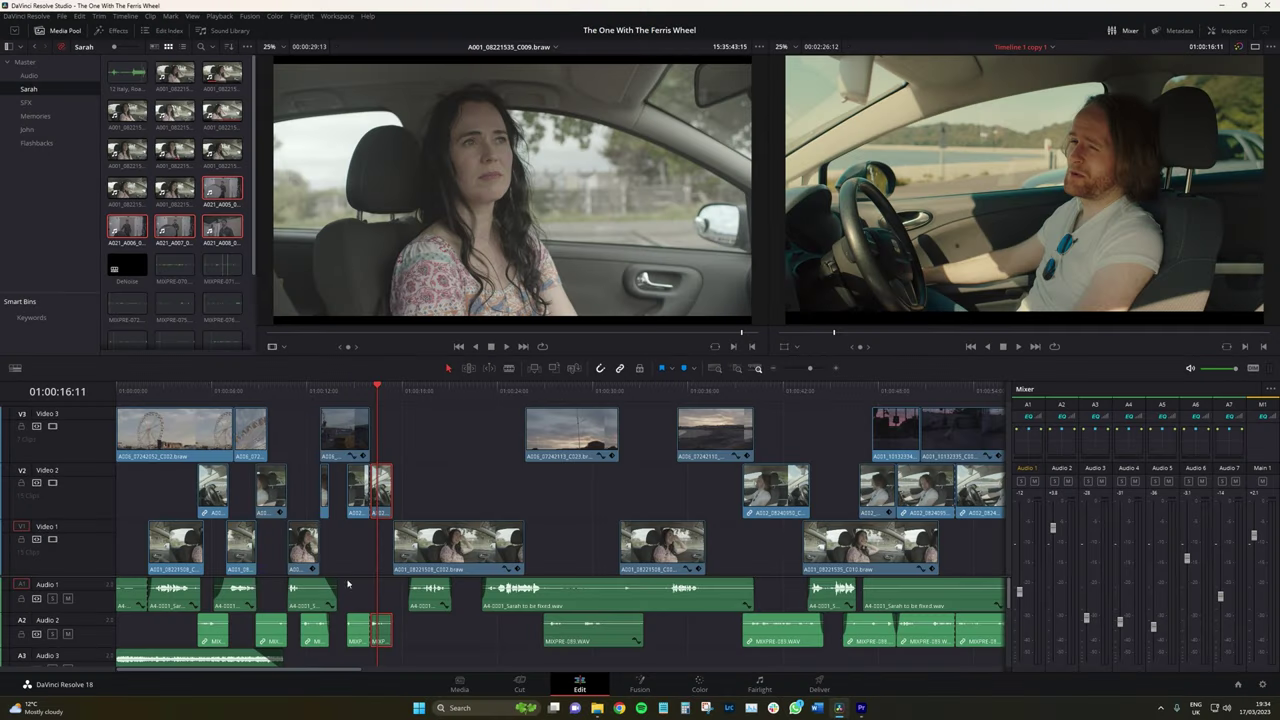
Step: Drag the Fairgrounds 01 fade-in handle back to the clip start, then hide the audio mixer
key("Home")
scroll(178, 653, "down", 2)
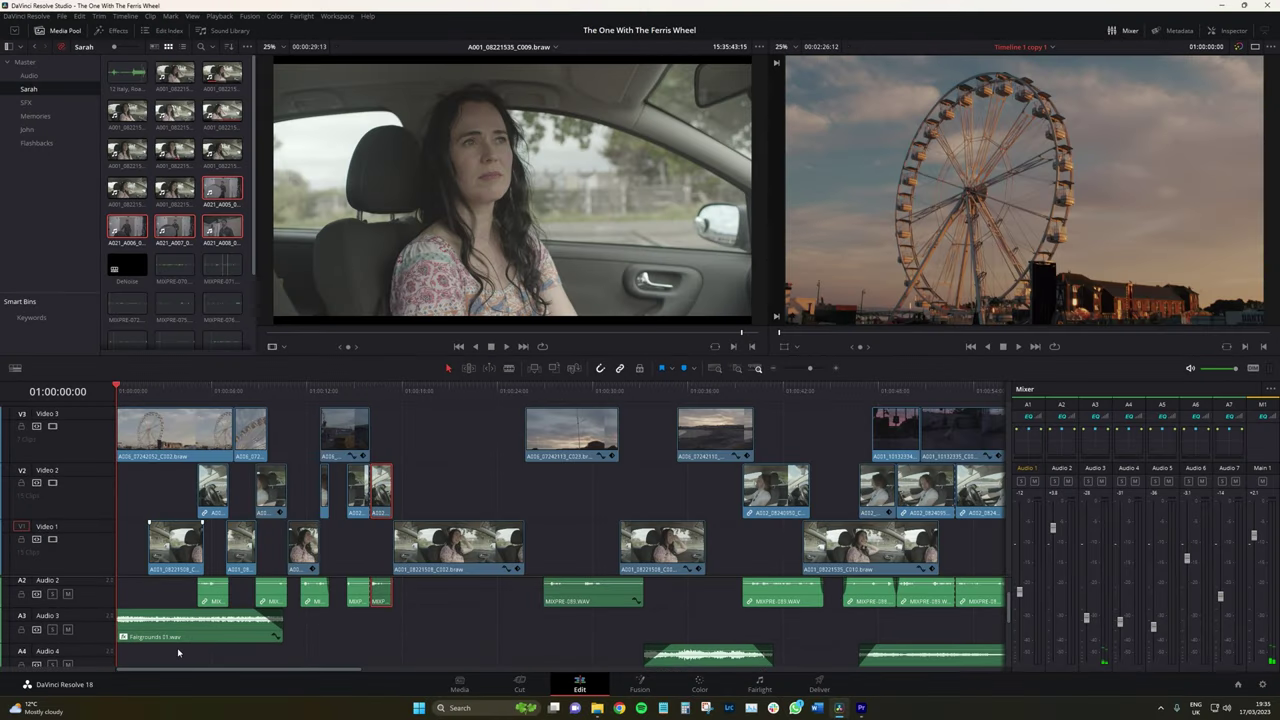
scroll(174, 647, "up", 5)
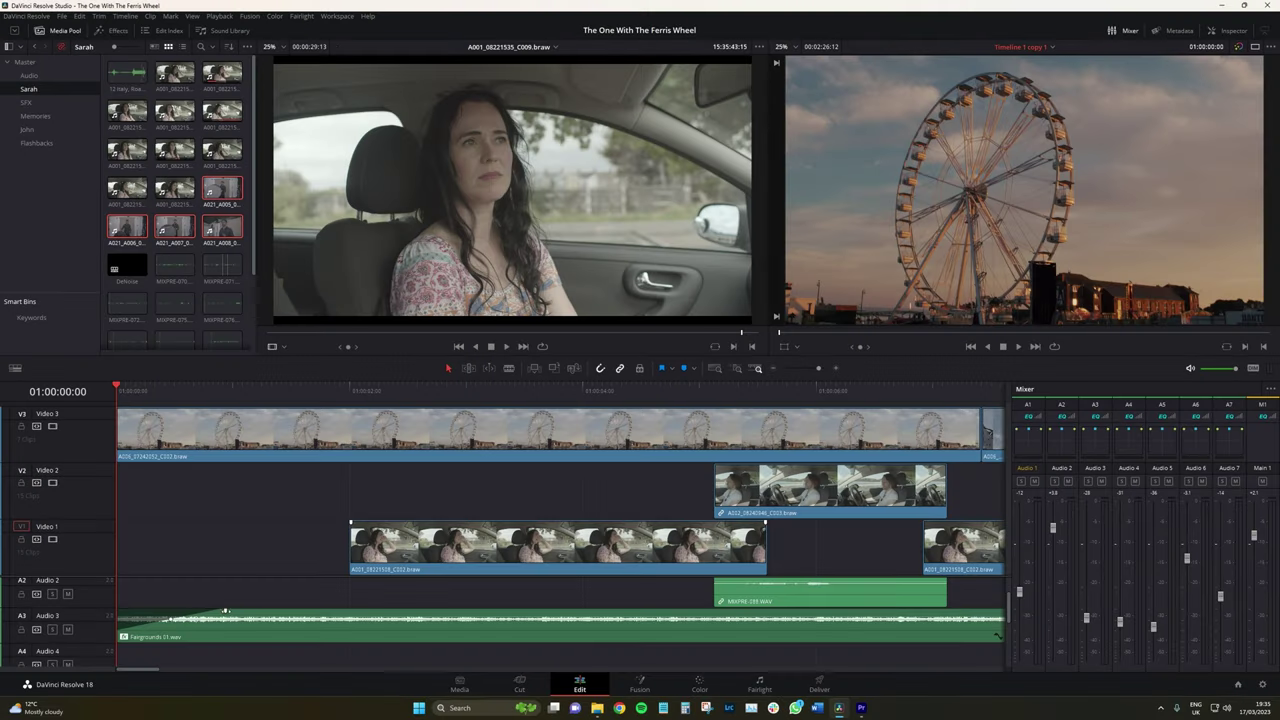
left_click_drag(225, 611, 118, 610)
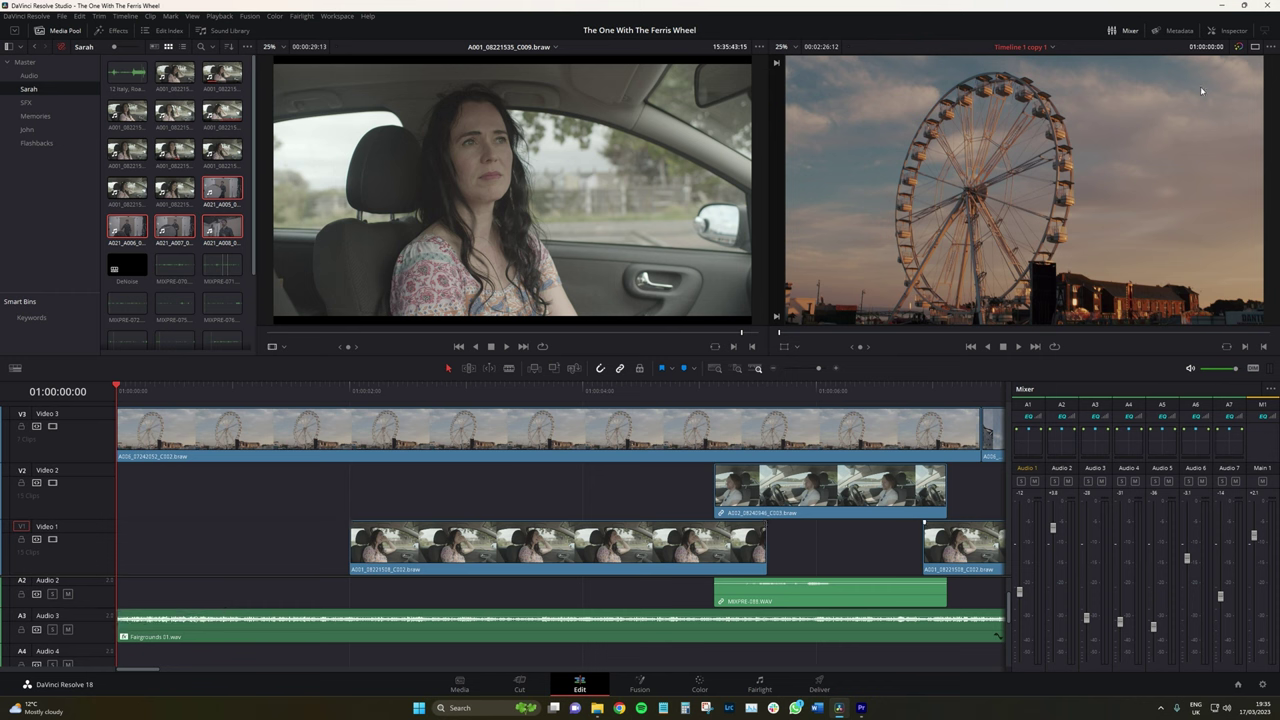
left_click(1125, 30)
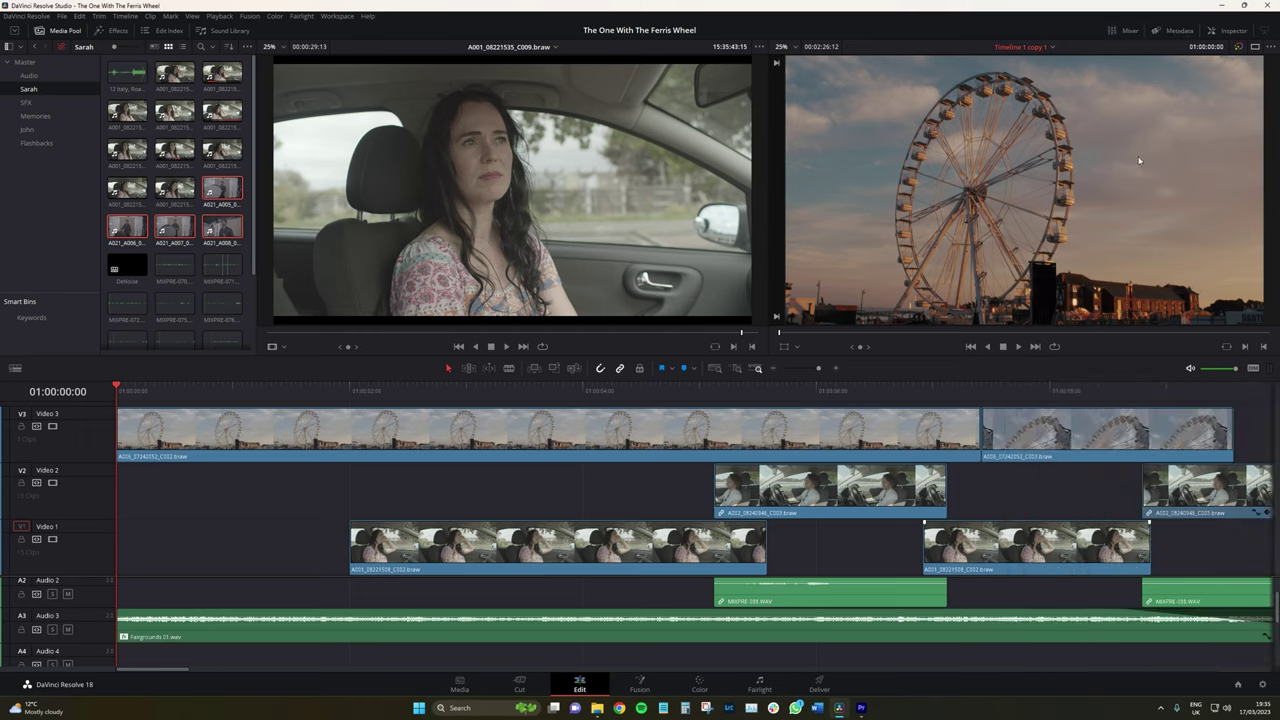
scroll(677, 553, "down", 5)
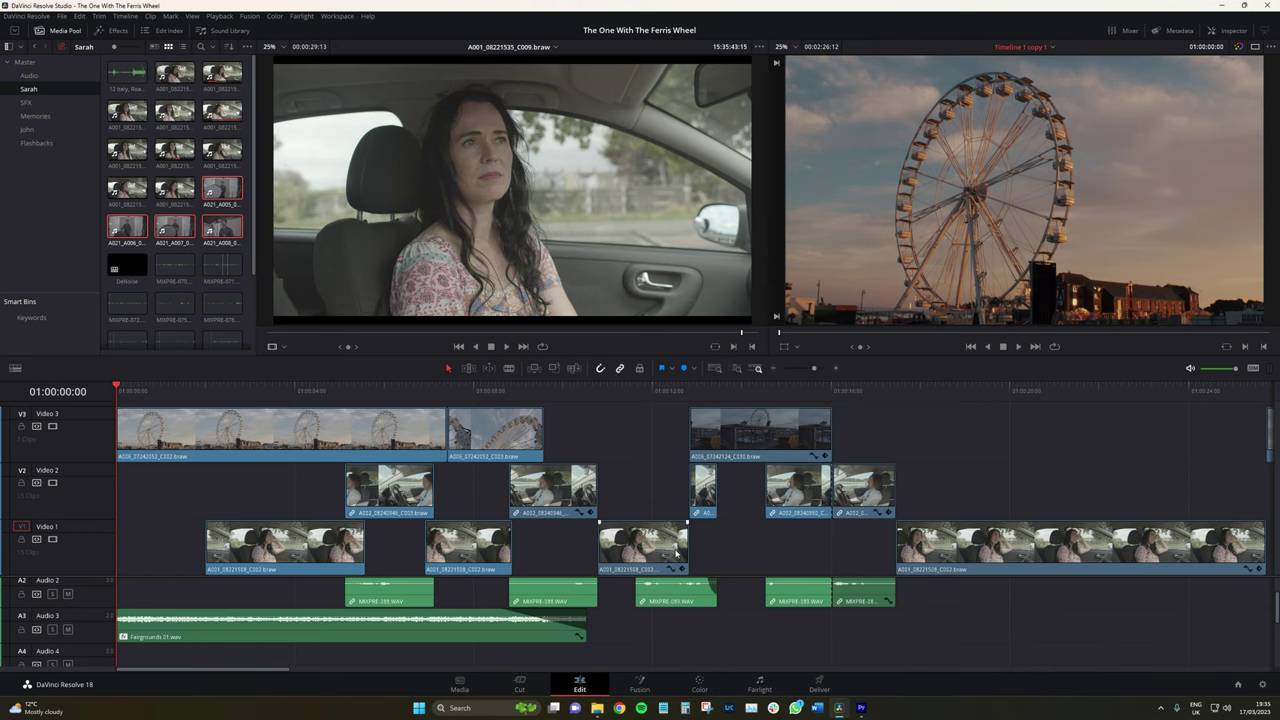
Step: Open Resolve's effects library at full height, listing the Audio FX > Fairlight FX plugins
left_click(120, 31)
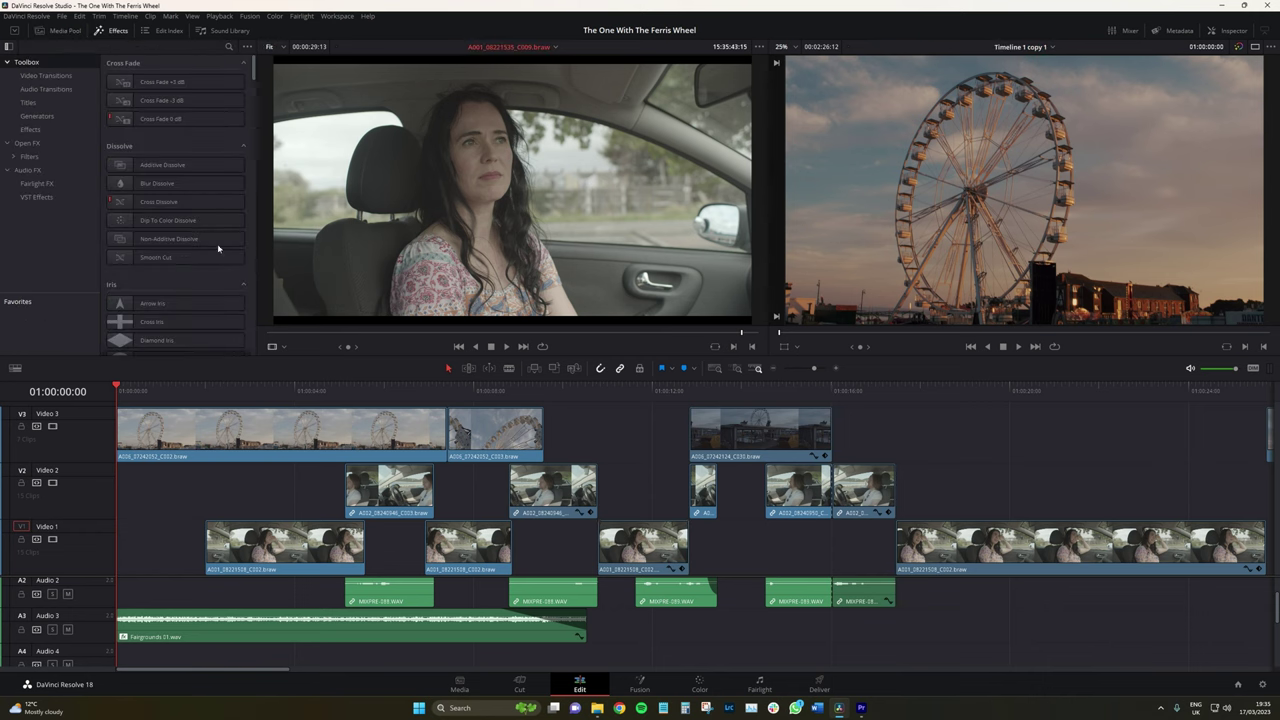
left_click(15, 31)
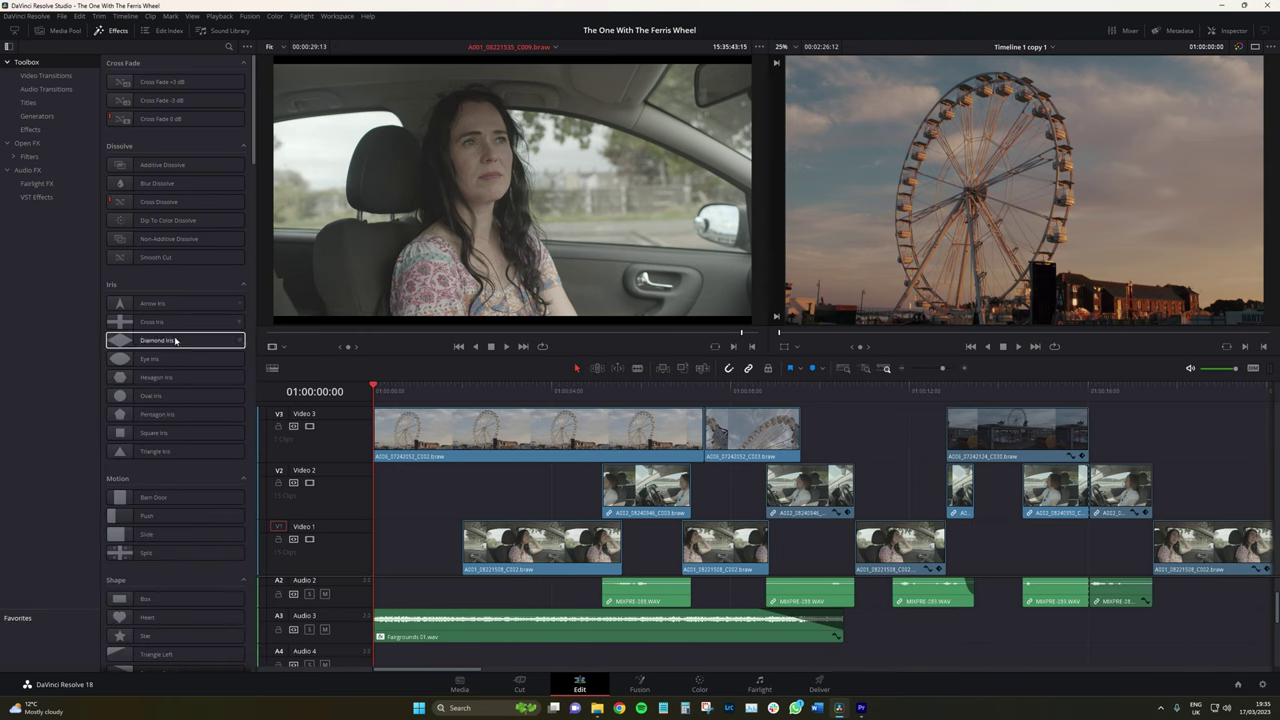
left_click(56, 185)
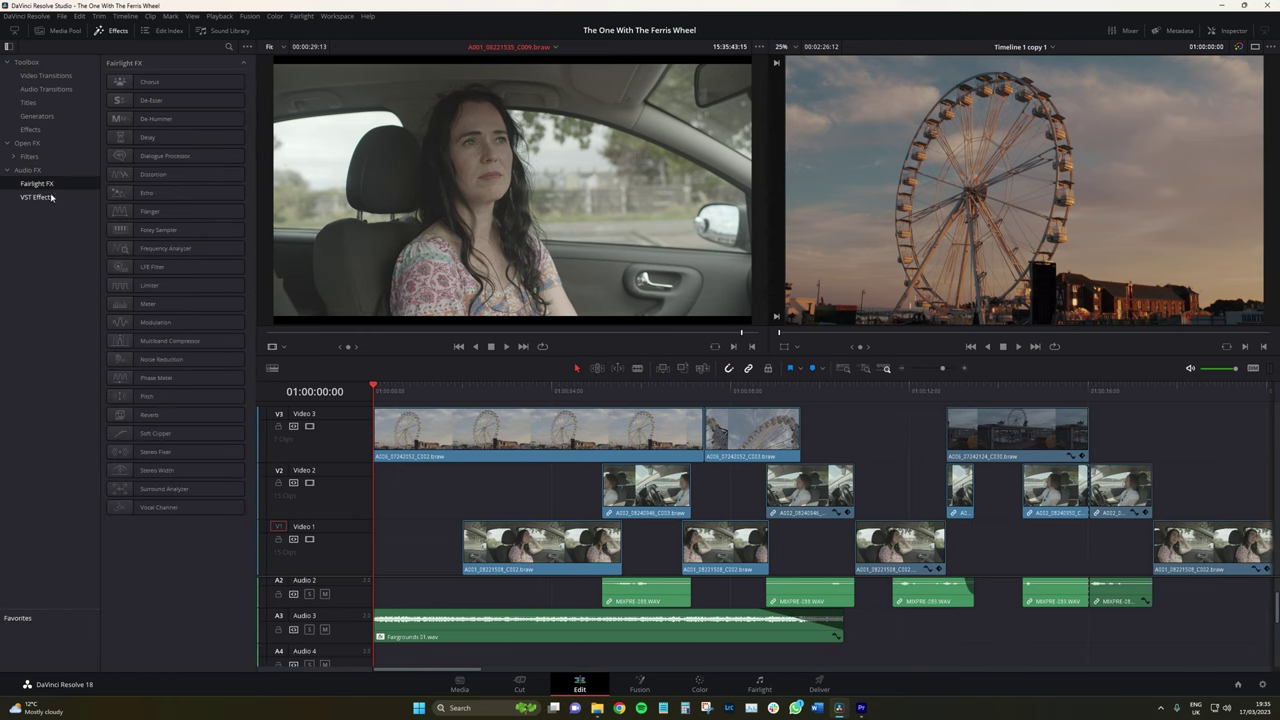
Step: In Premiere Pro, expand the Audio Effects categories to show the reverb and delay effects
left_click(864, 711)
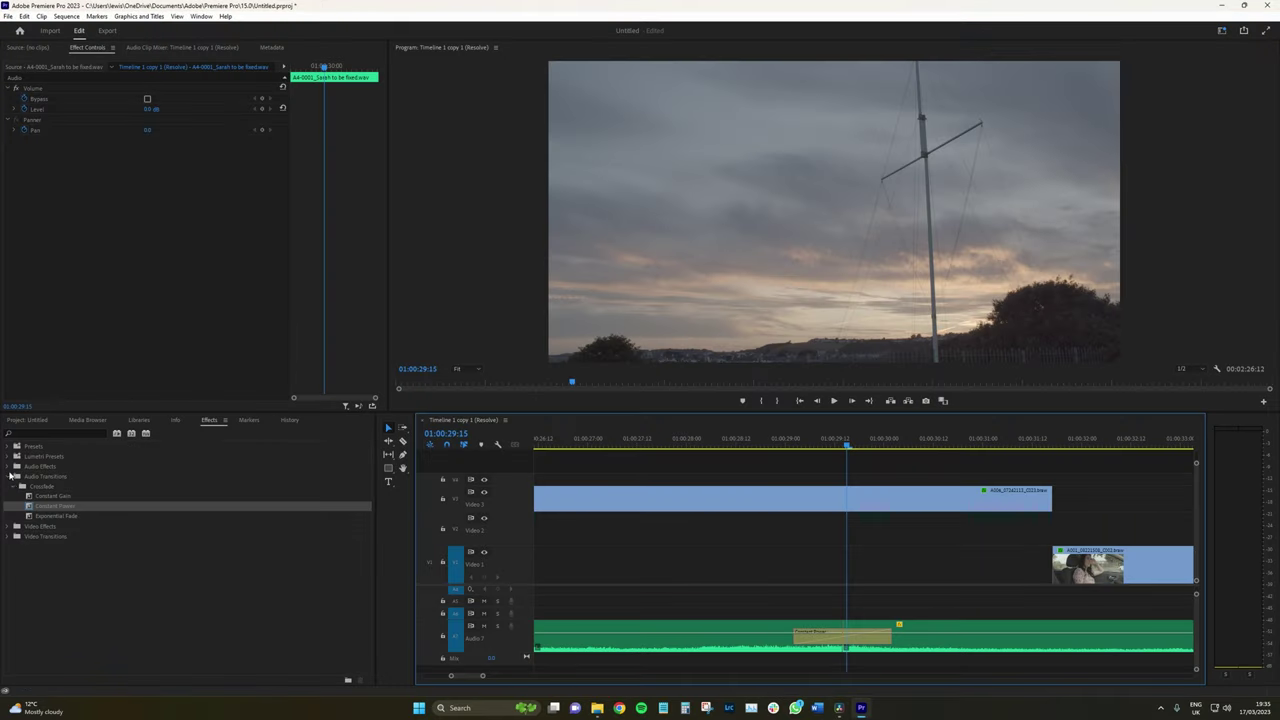
left_click(16, 466)
left_click(14, 527)
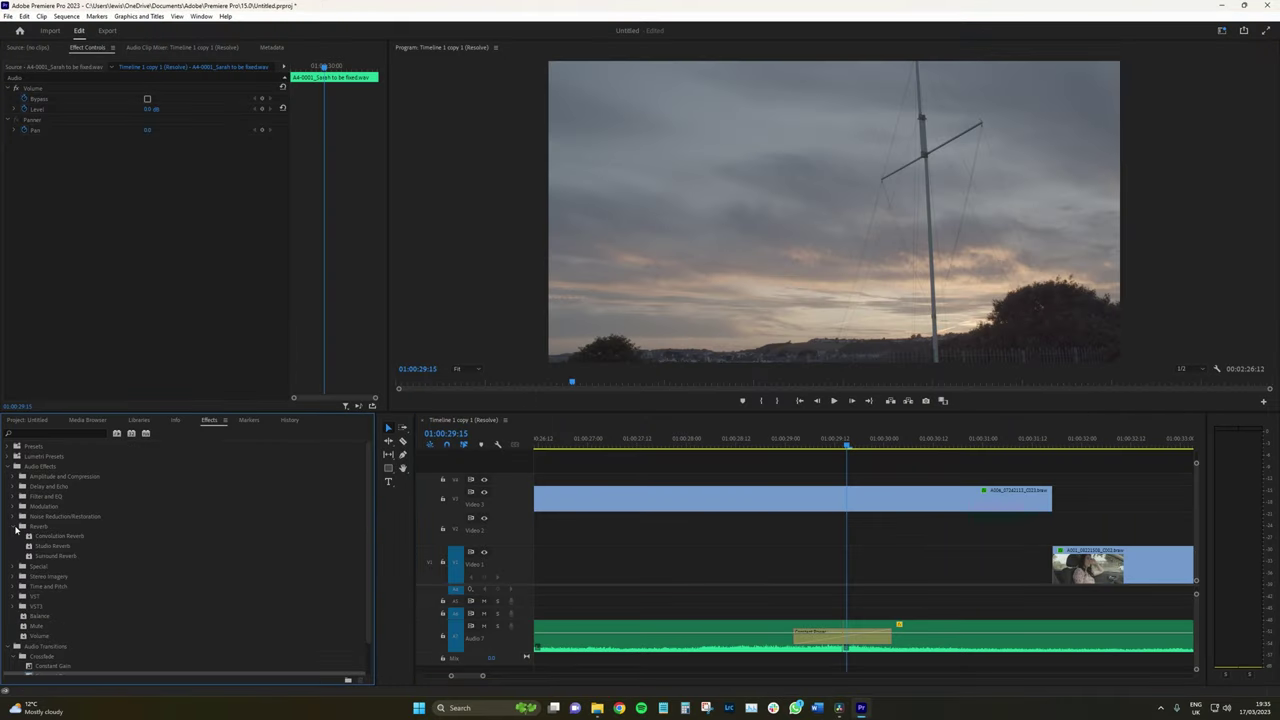
left_click(15, 487)
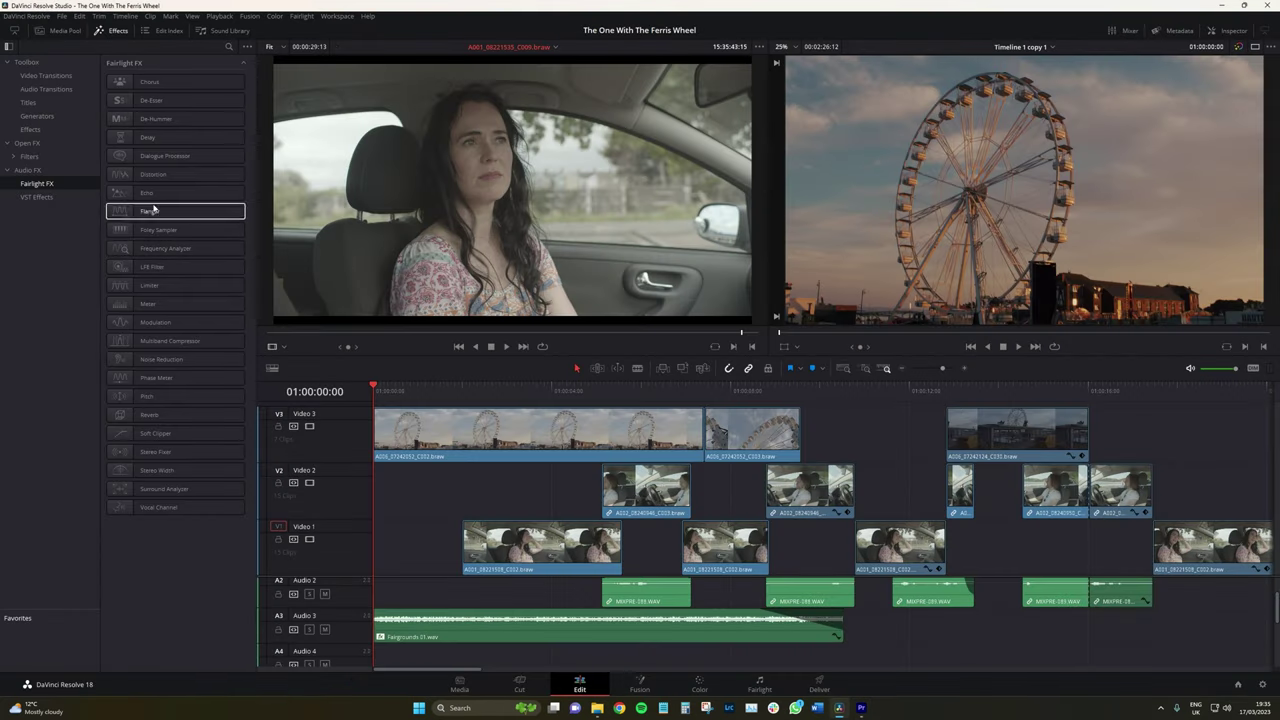
Step: Apply the Fairlight FX Delay and Reverb effects to the Fairgrounds 01 clip
left_click_drag(140, 137, 466, 632)
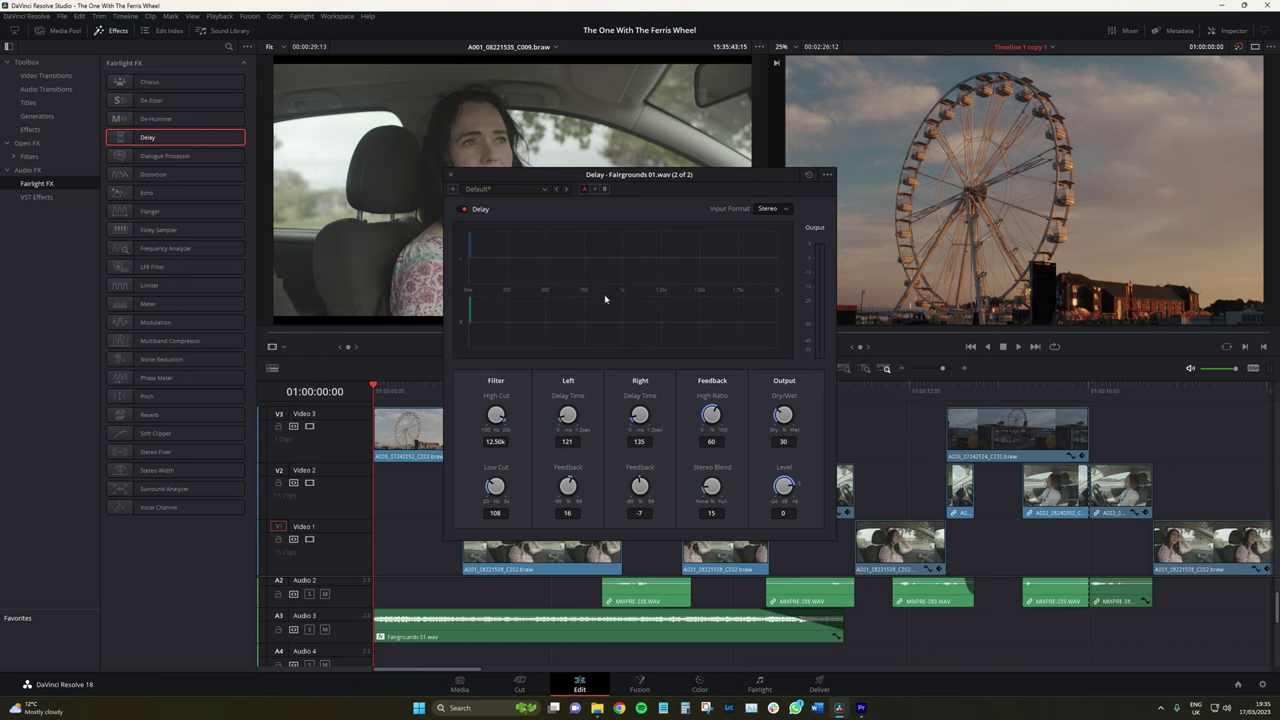
left_click(450, 174)
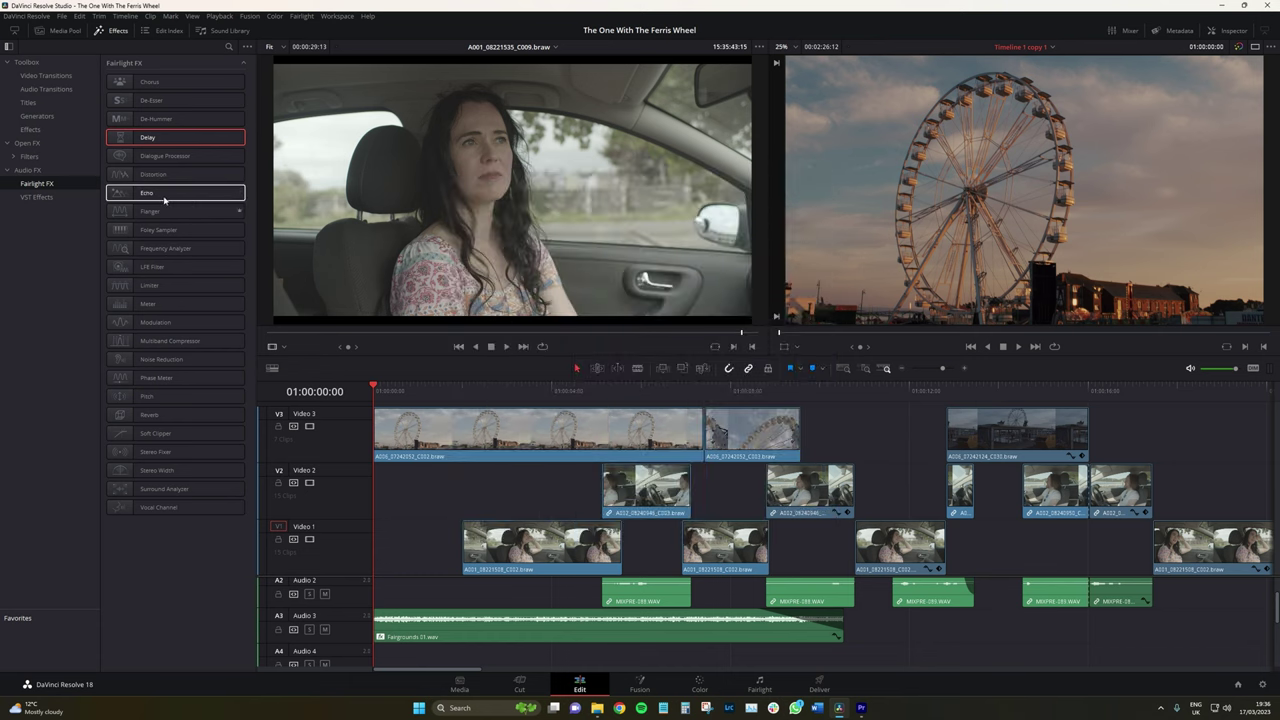
left_click_drag(148, 414, 480, 626)
Step: Try the Studio1 reverb preset with a ~357m² room, then settle on the Plate preset
left_click(450, 189)
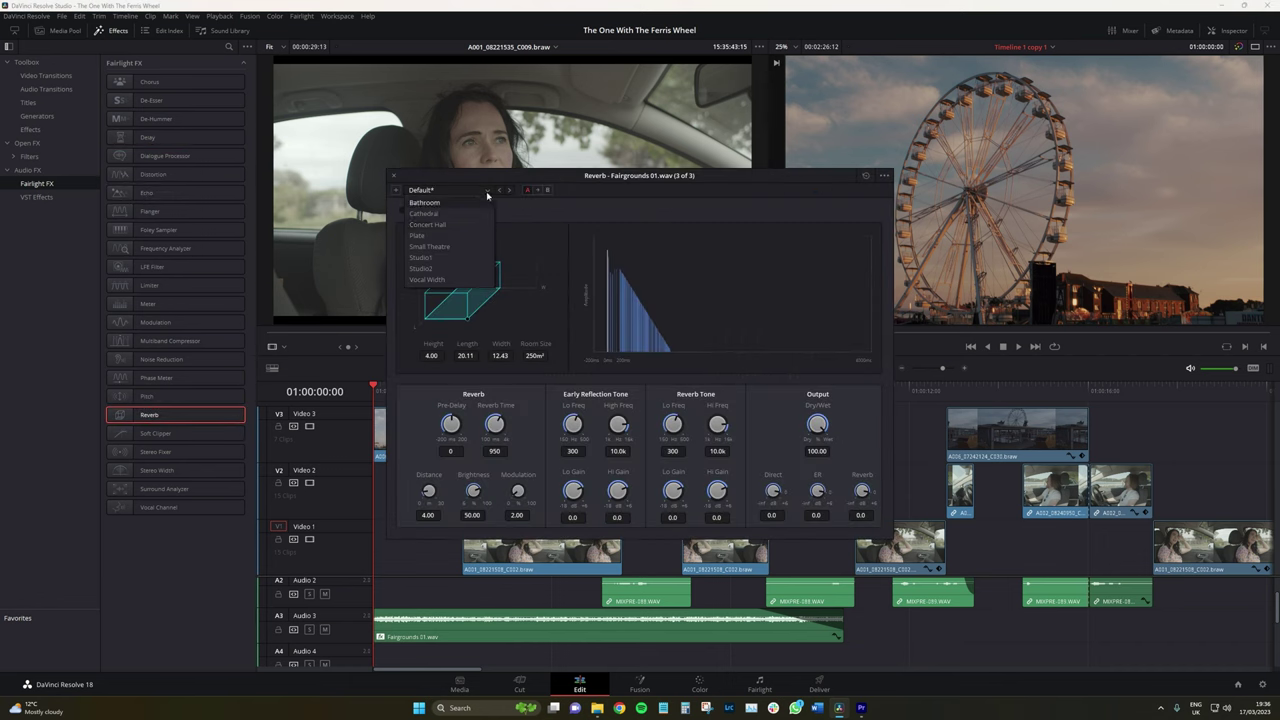
left_click(465, 268)
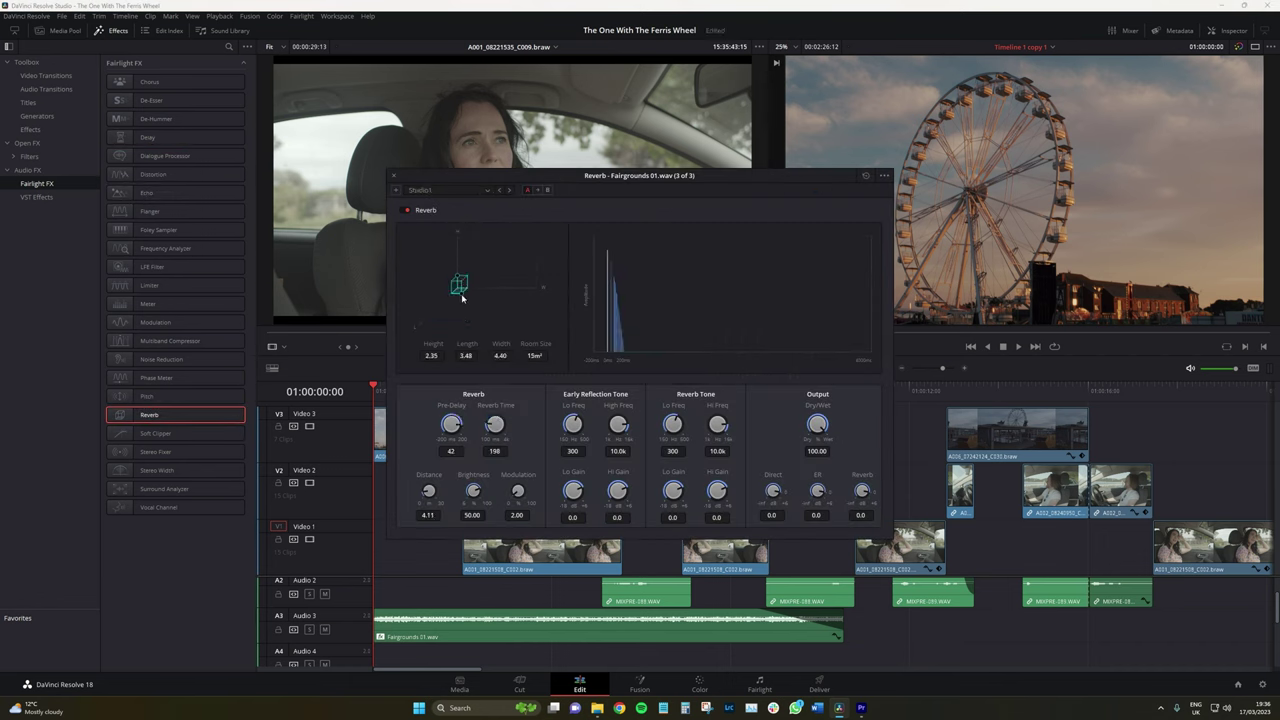
left_click_drag(462, 297, 457, 262)
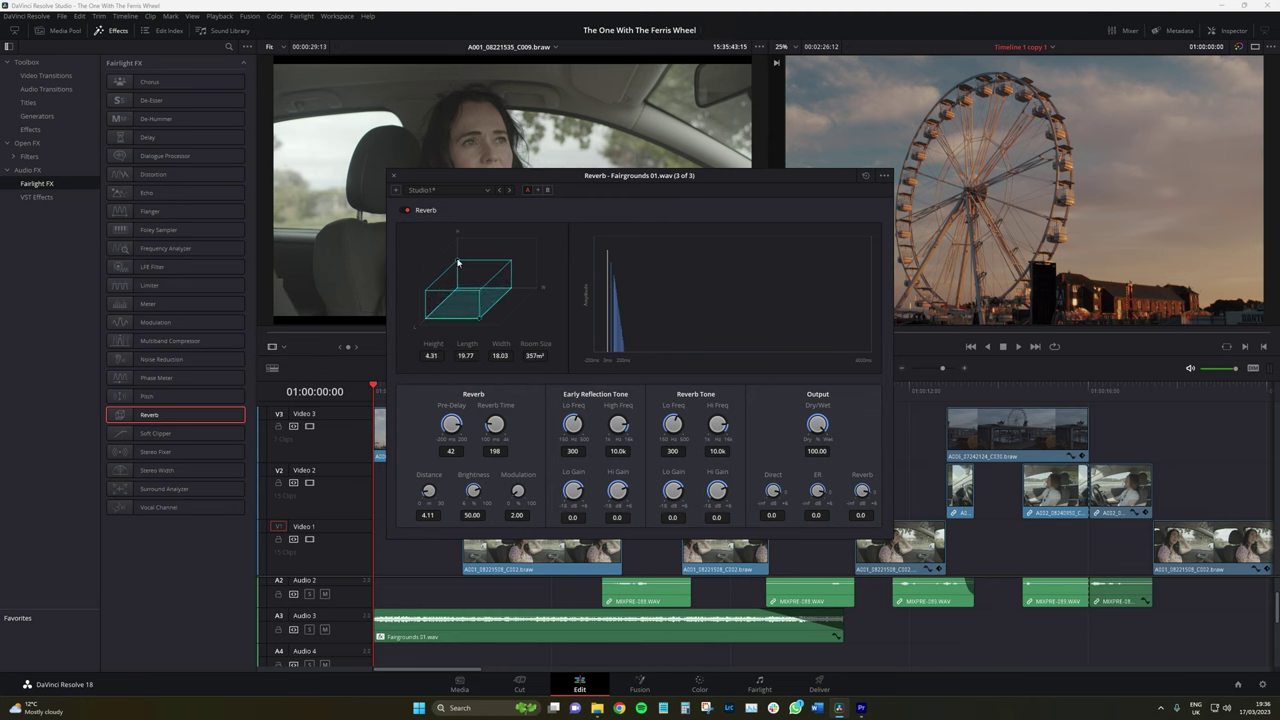
left_click(455, 190)
left_click(455, 237)
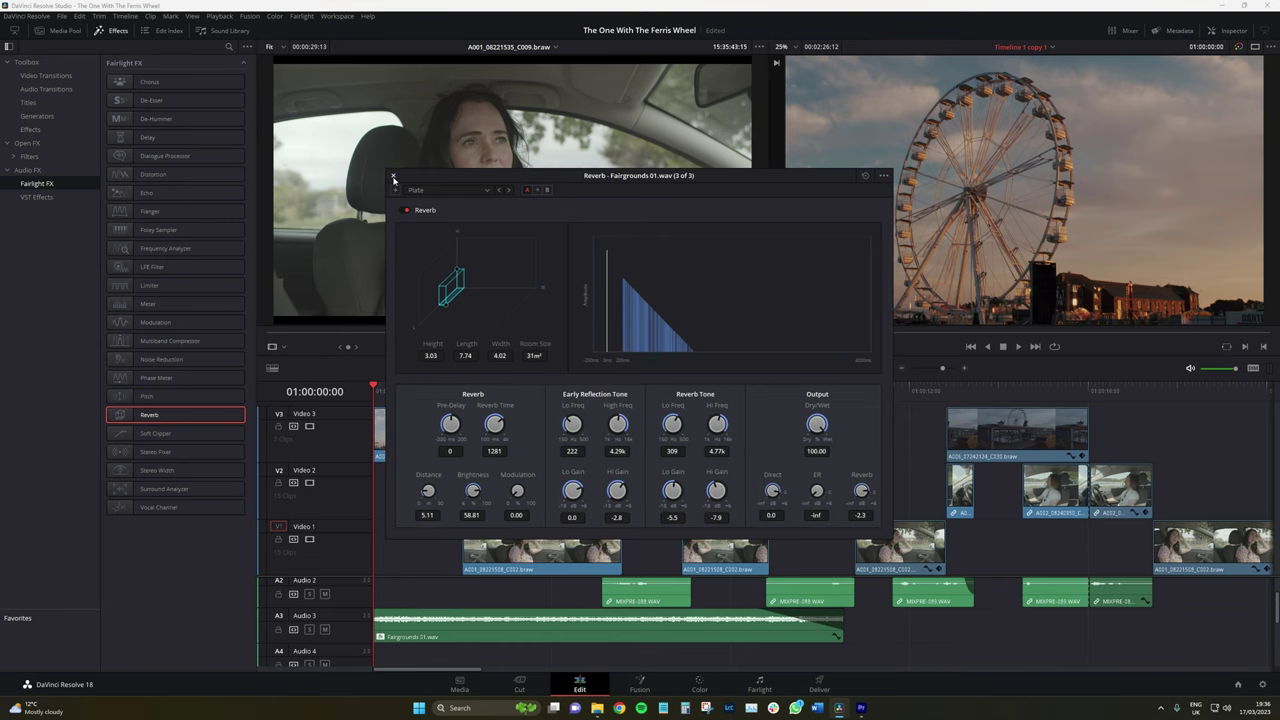
left_click(393, 176)
left_click(860, 708)
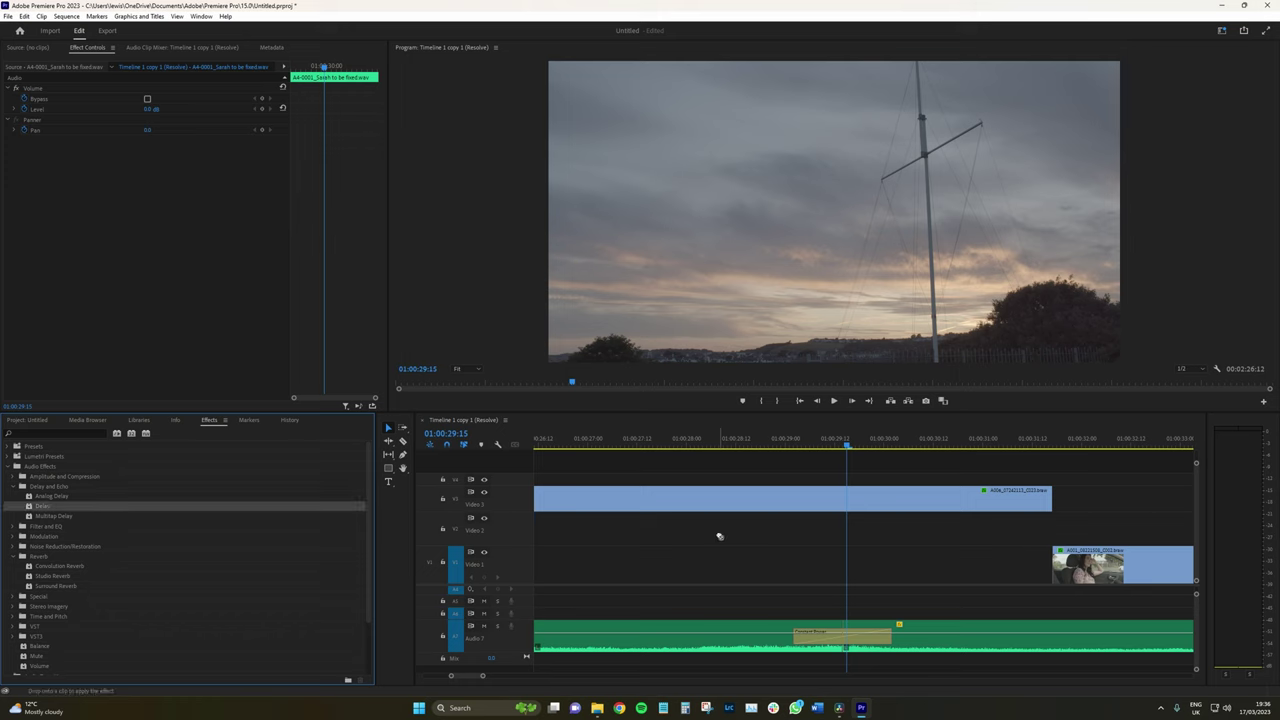
Step: Reveal Cold Wind.wav's Delay sliders: 1.000 s delay, 50.0% feedback, 50.0% mix
key("minus")
key("minus")
key("minus")
key("minus")
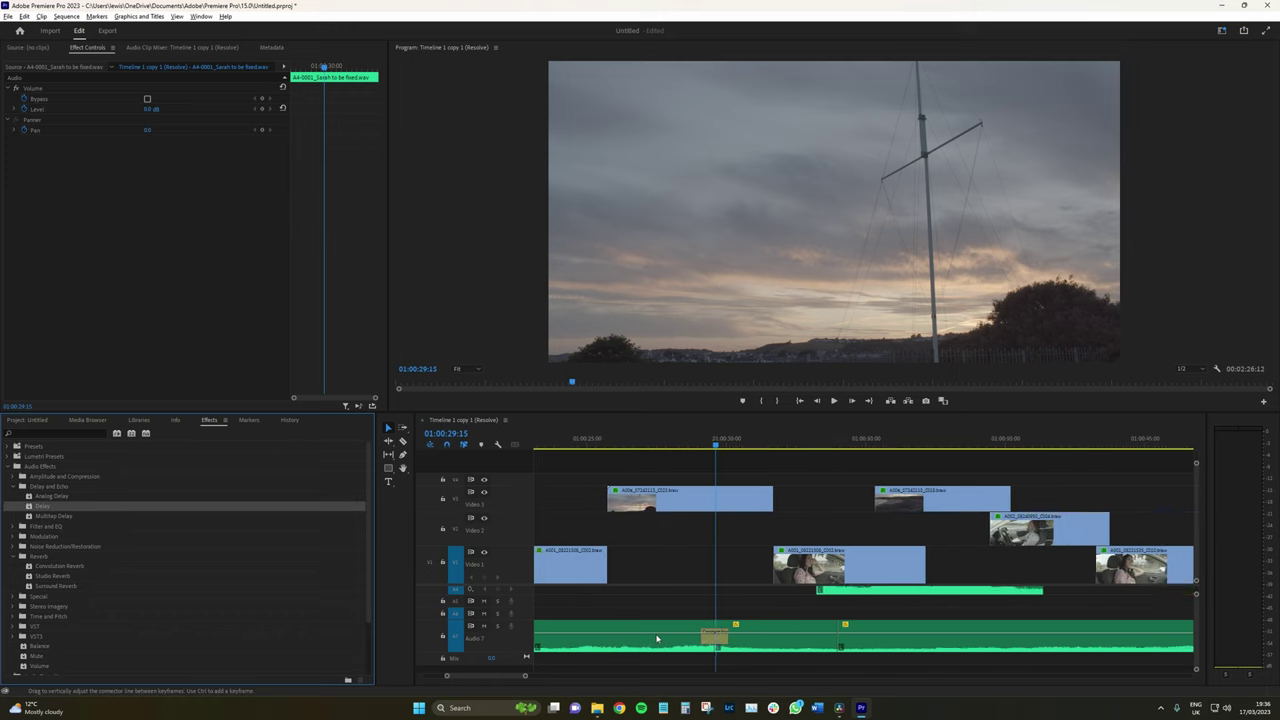
left_click(695, 637)
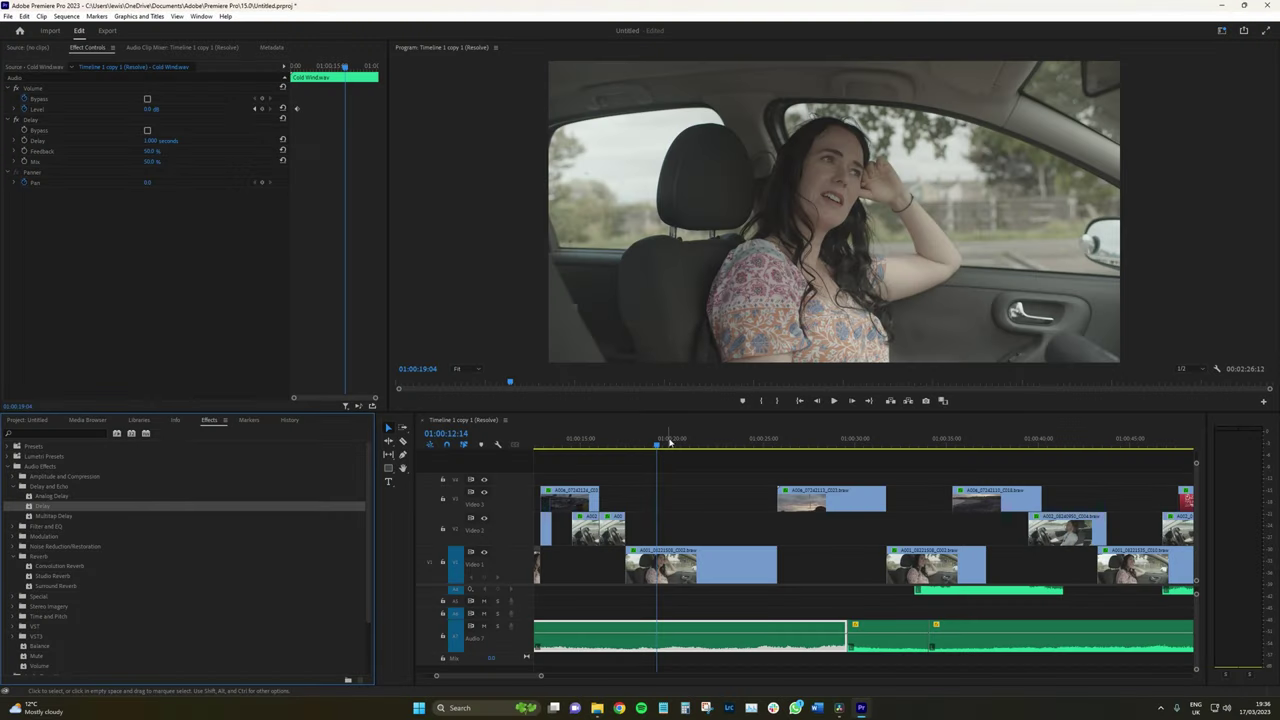
left_click(45, 143)
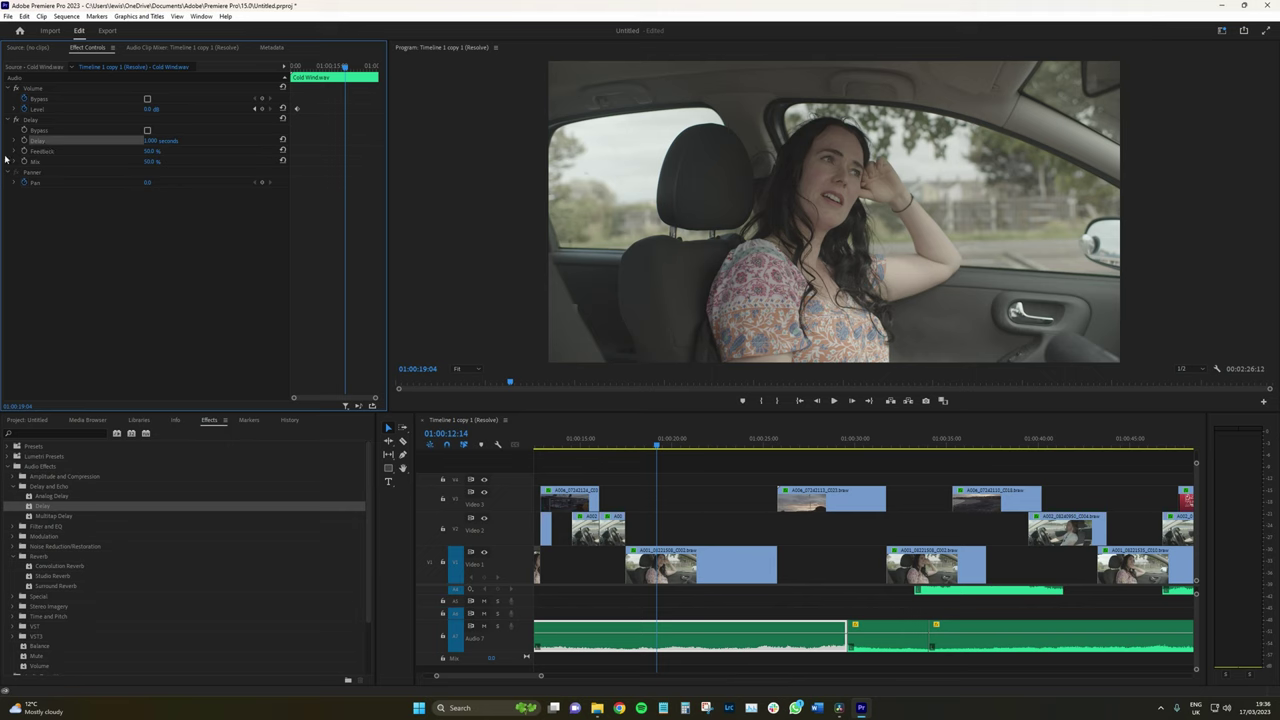
left_click(14, 141)
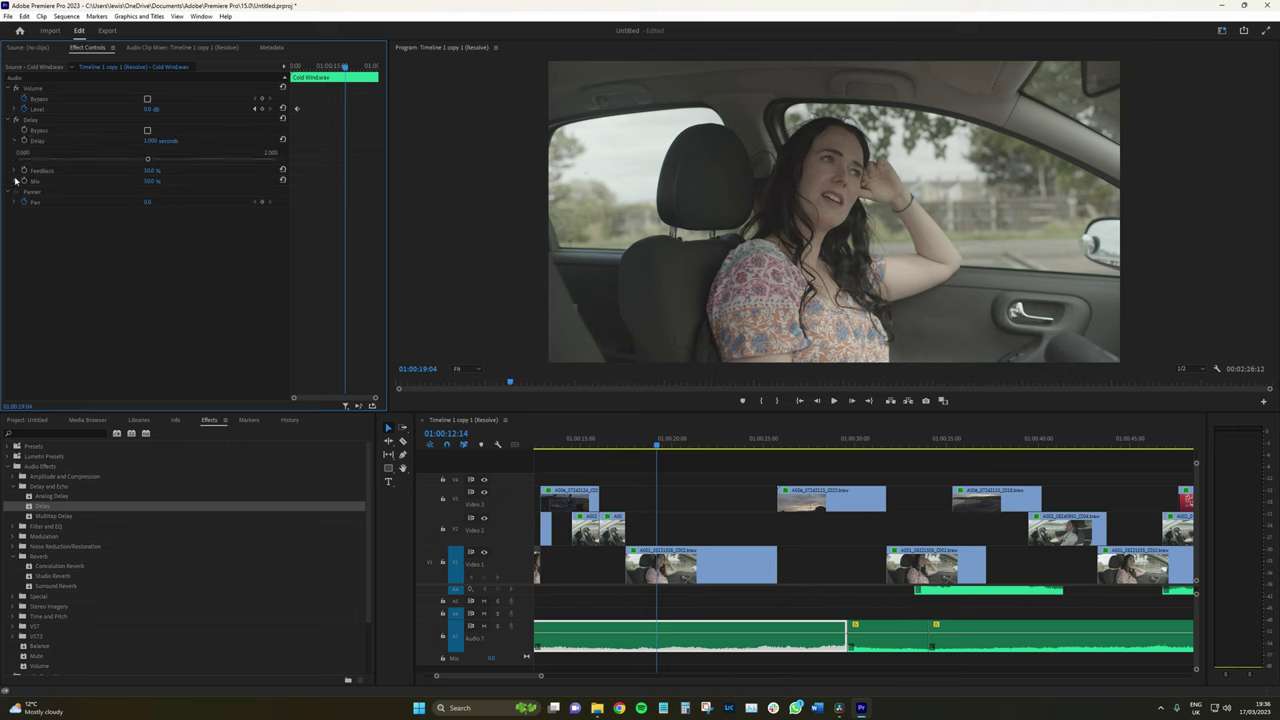
left_click(15, 180)
left_click(14, 171)
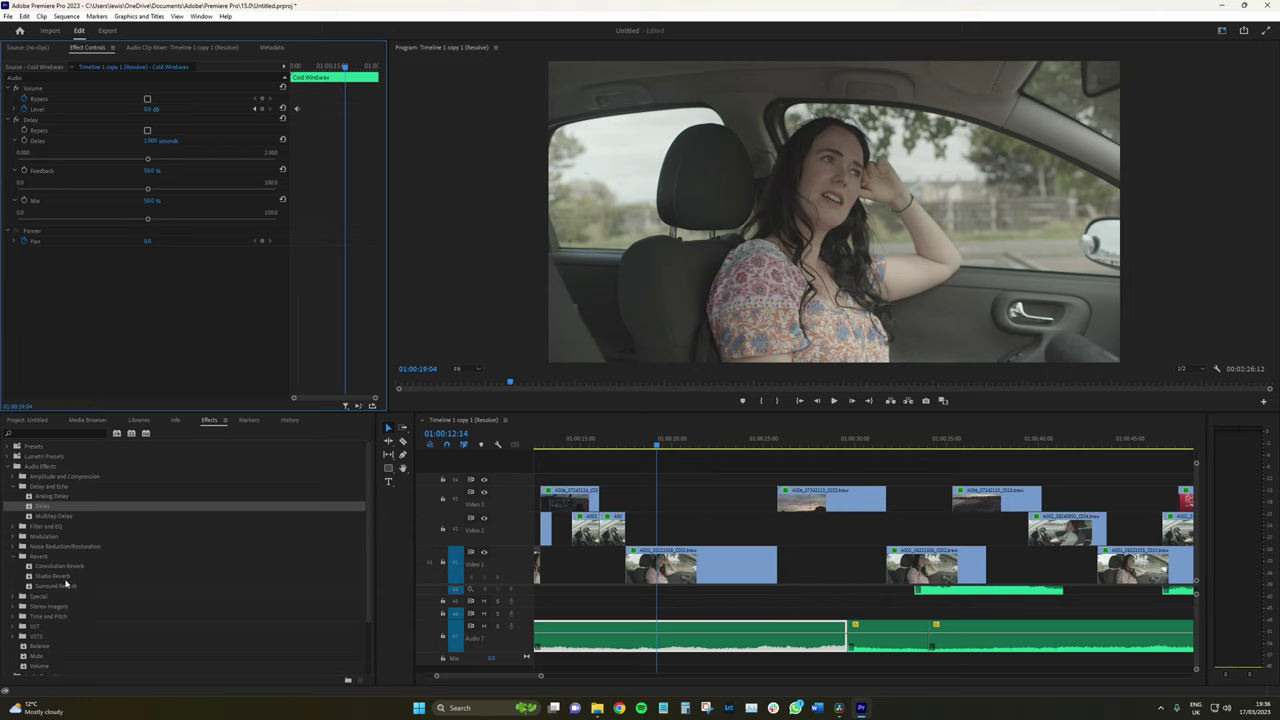
Step: Apply Studio Reverb to the Audio 7 clip and open its settings window
left_click(199, 573)
left_click_drag(199, 570, 635, 640)
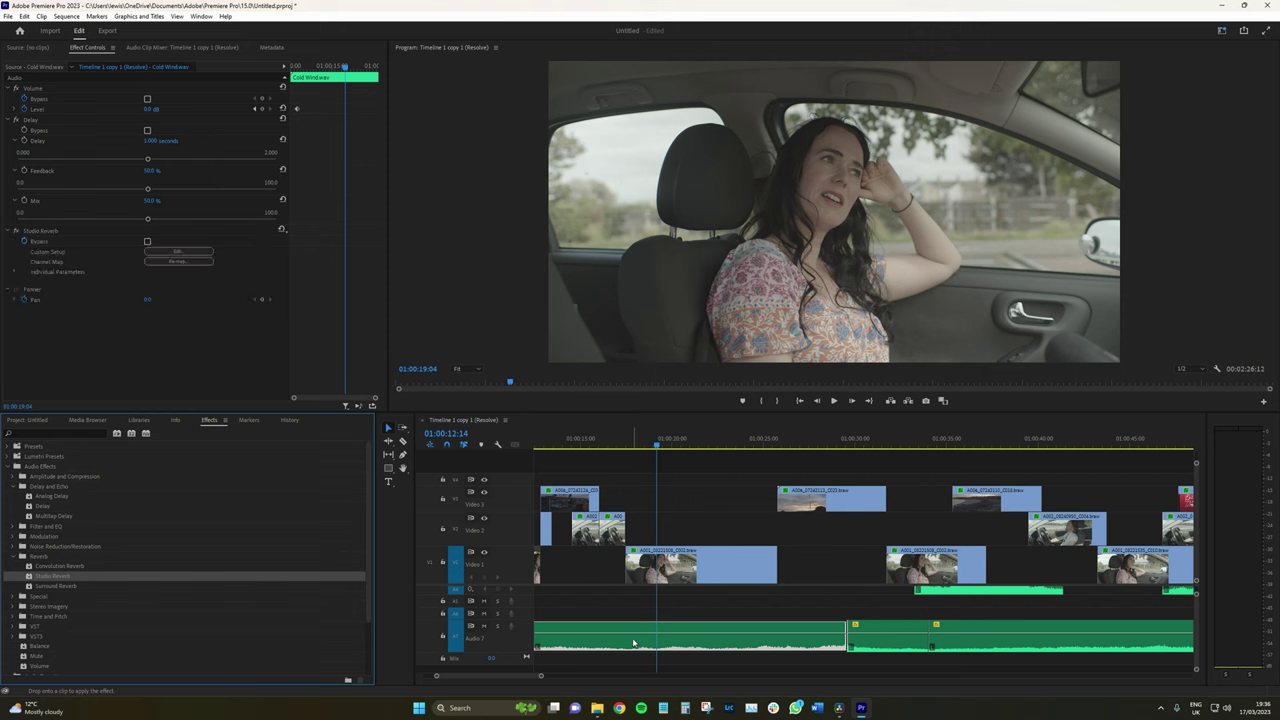
left_click(186, 251)
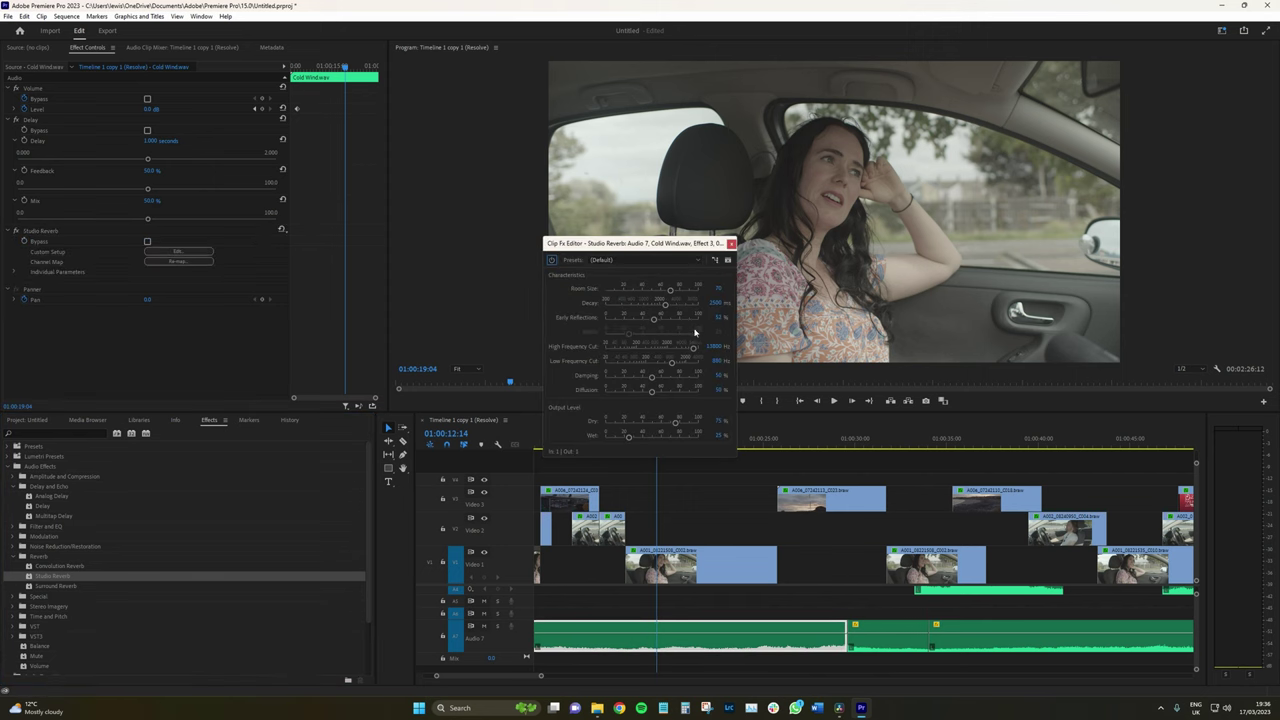
Step: Try the Outside Club preset, then switch to Swirly Reverb and enlarge the window slightly
left_click(640, 260)
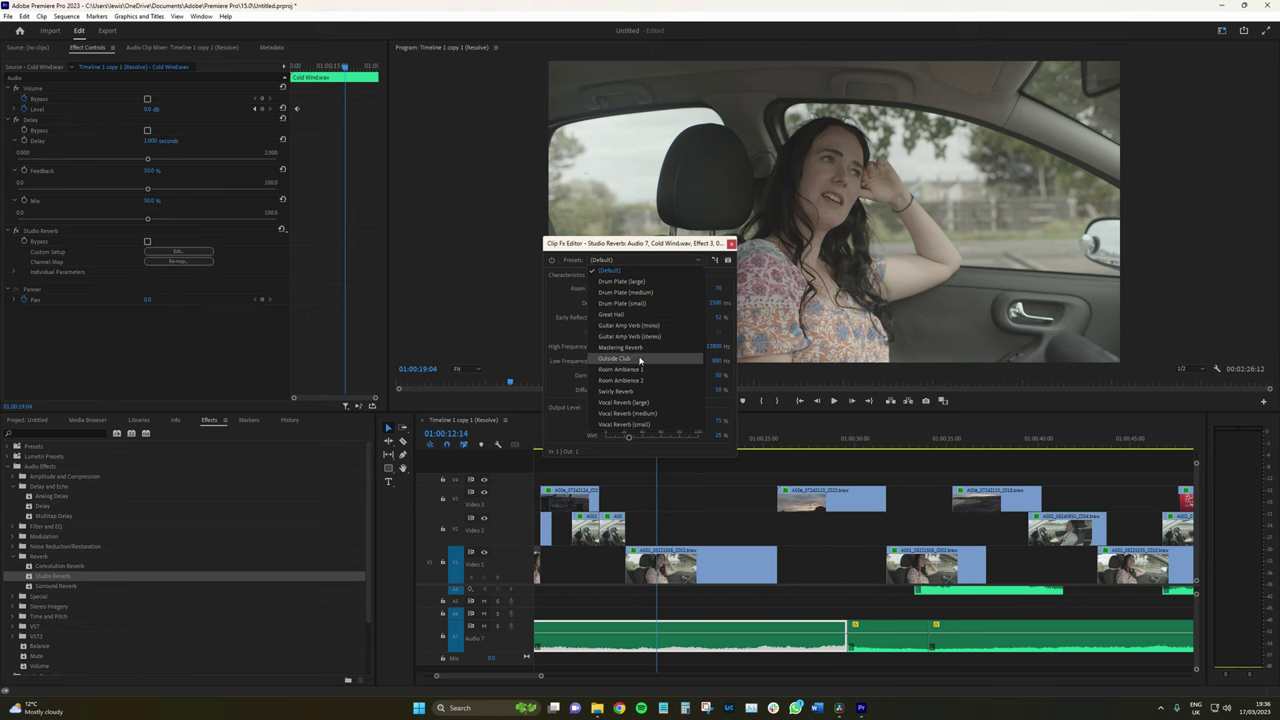
left_click(640, 359)
left_click(640, 260)
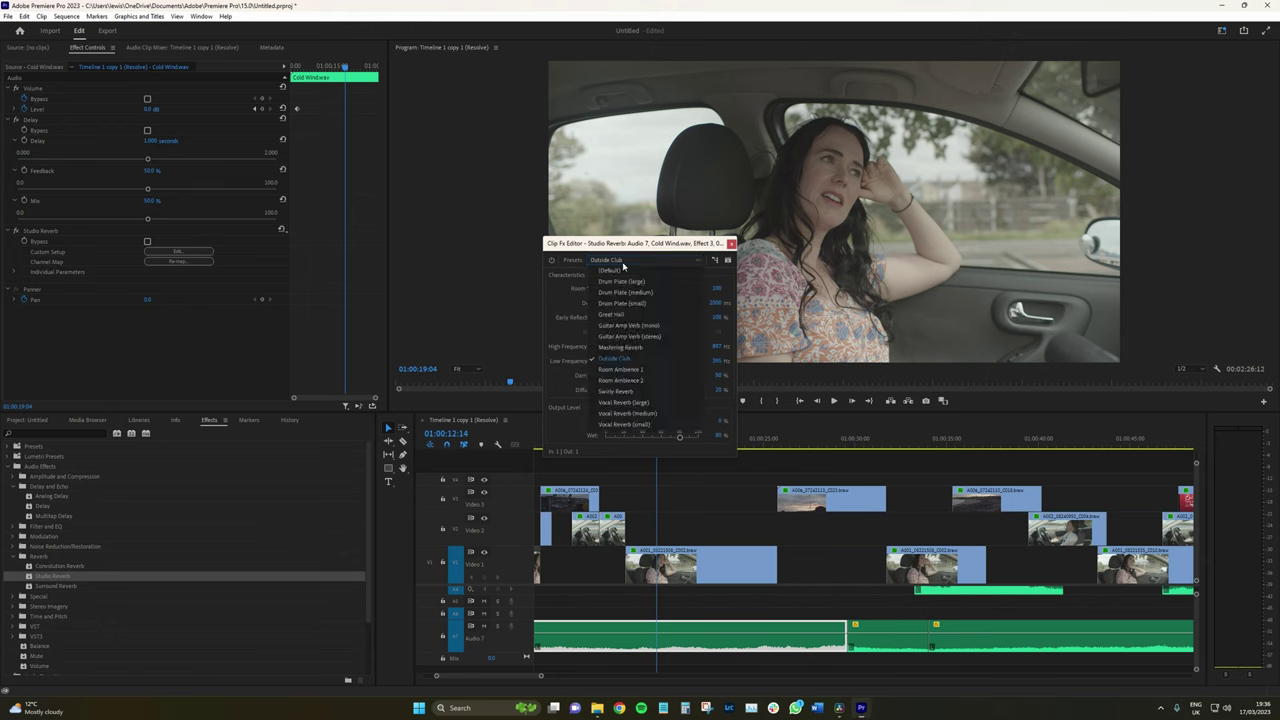
left_click(645, 392)
left_click_drag(737, 460, 761, 477)
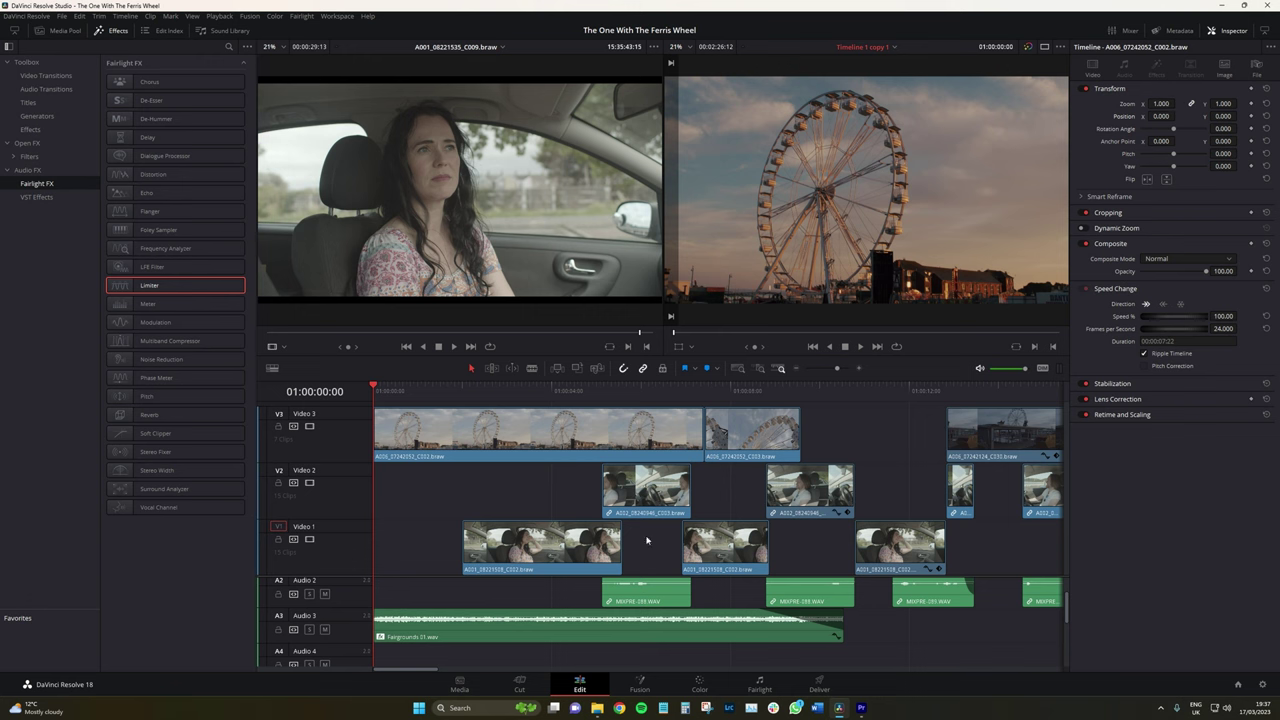
Step: Show Fairgrounds 01.wav's Reverb and Delay in the Inspector Effects tab and open Delay's plugin window
left_click(546, 626)
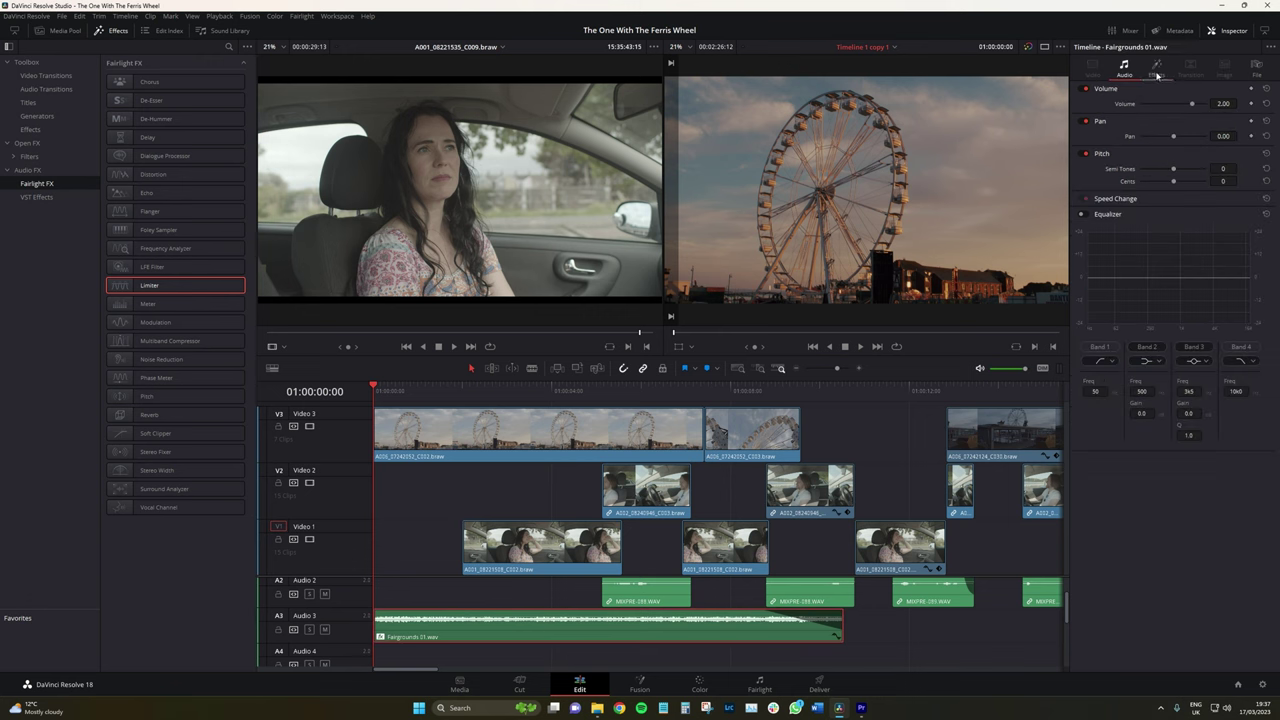
left_click(1157, 75)
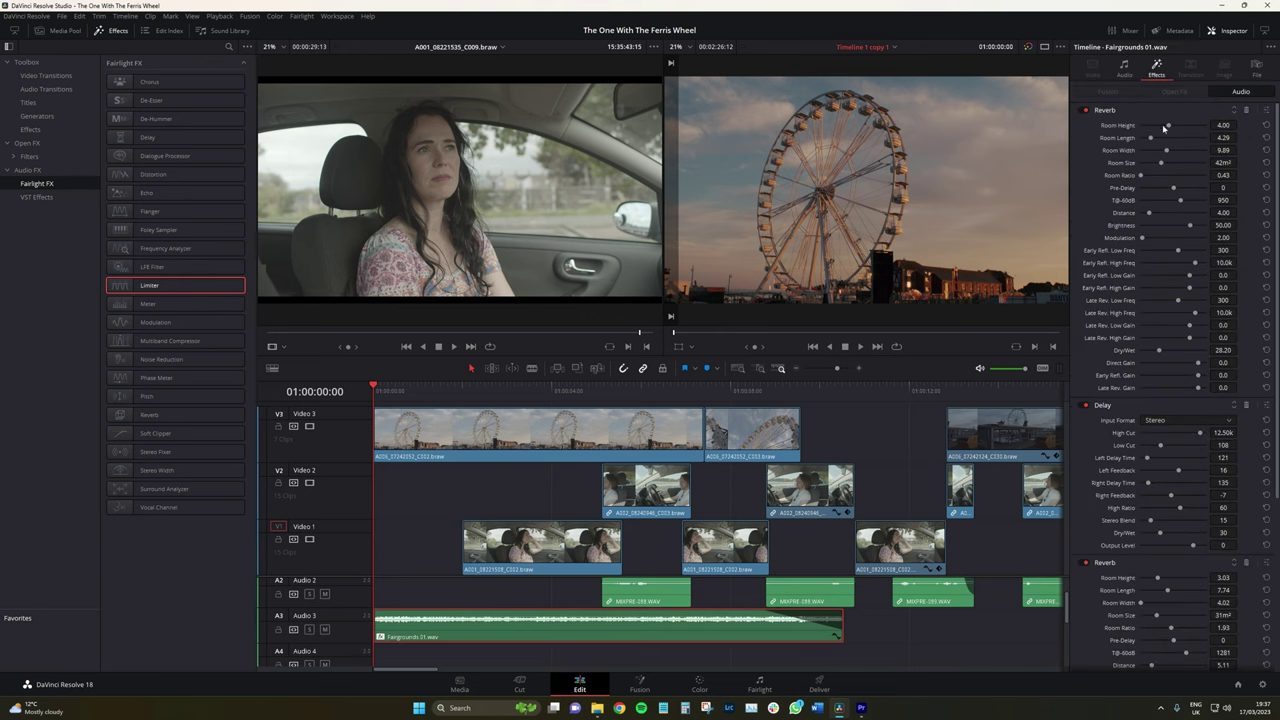
scroll(1152, 251, "down", 5)
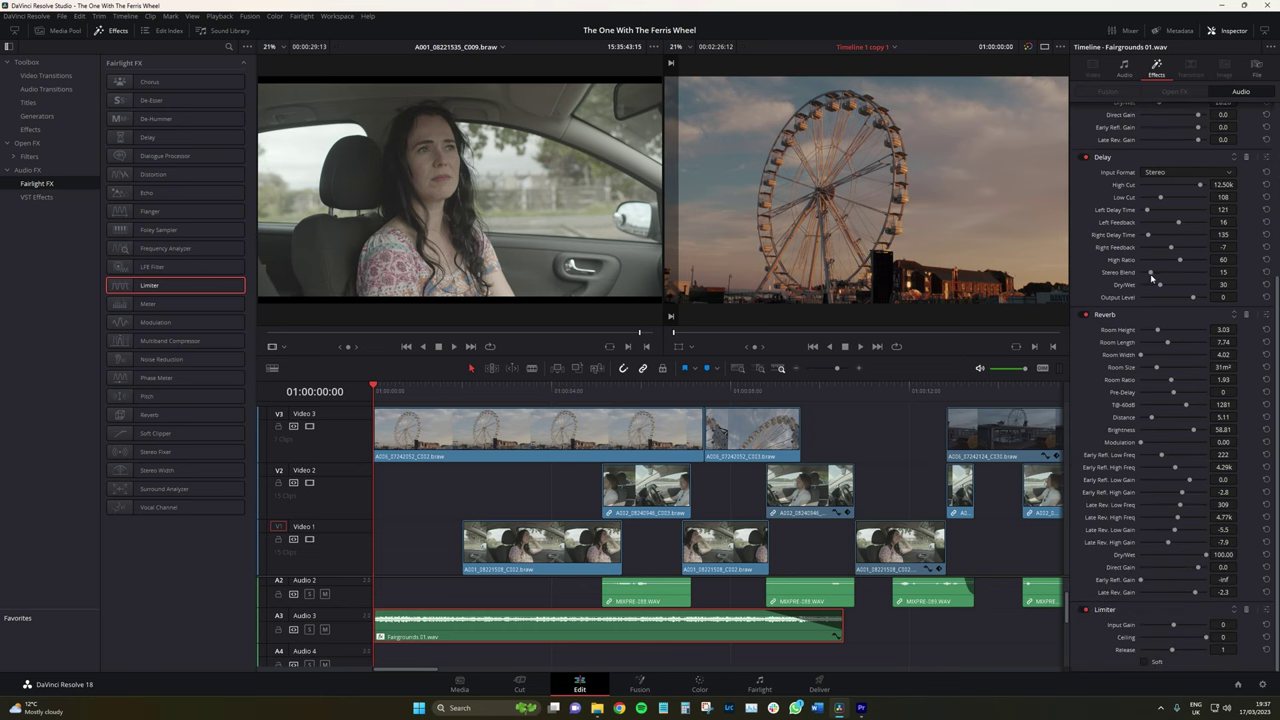
scroll(1129, 354, "up", 5)
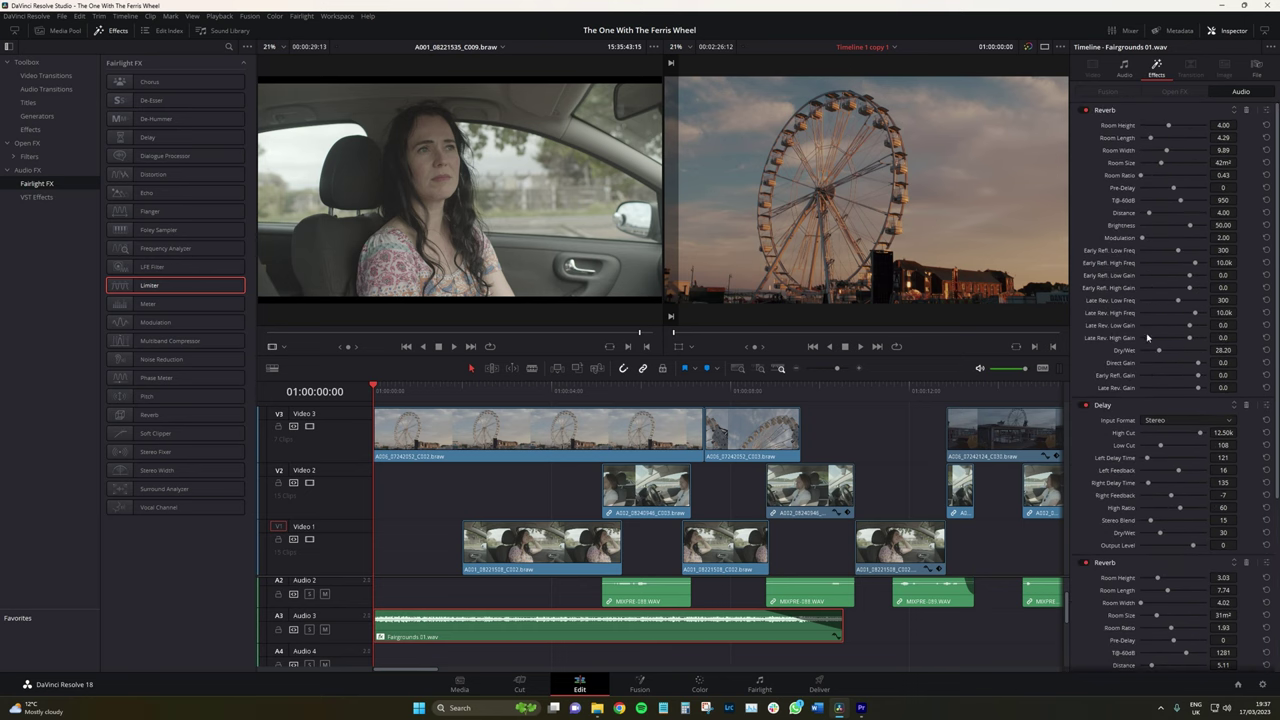
left_click(1268, 406)
left_click(1266, 405)
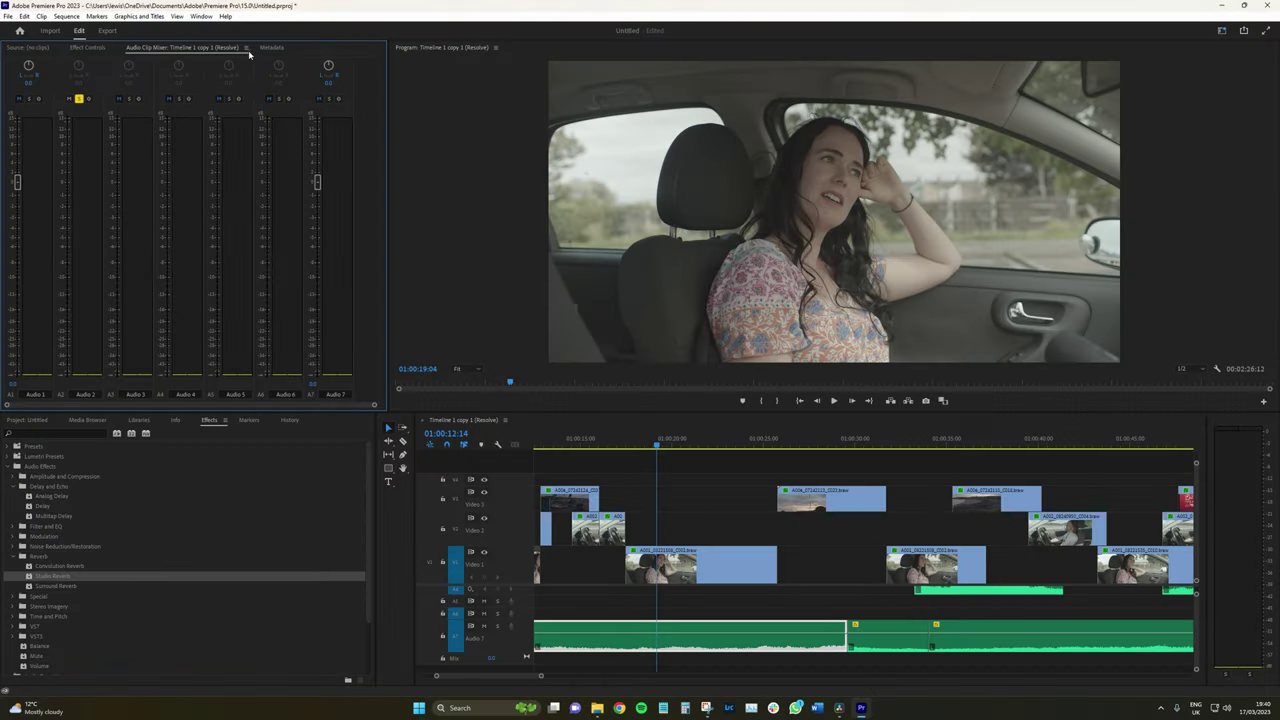
Step: Give the Audio Clip Mixer its own panel and dock Effect Controls right of the Program monitor
left_click_drag(228, 48, 226, 50)
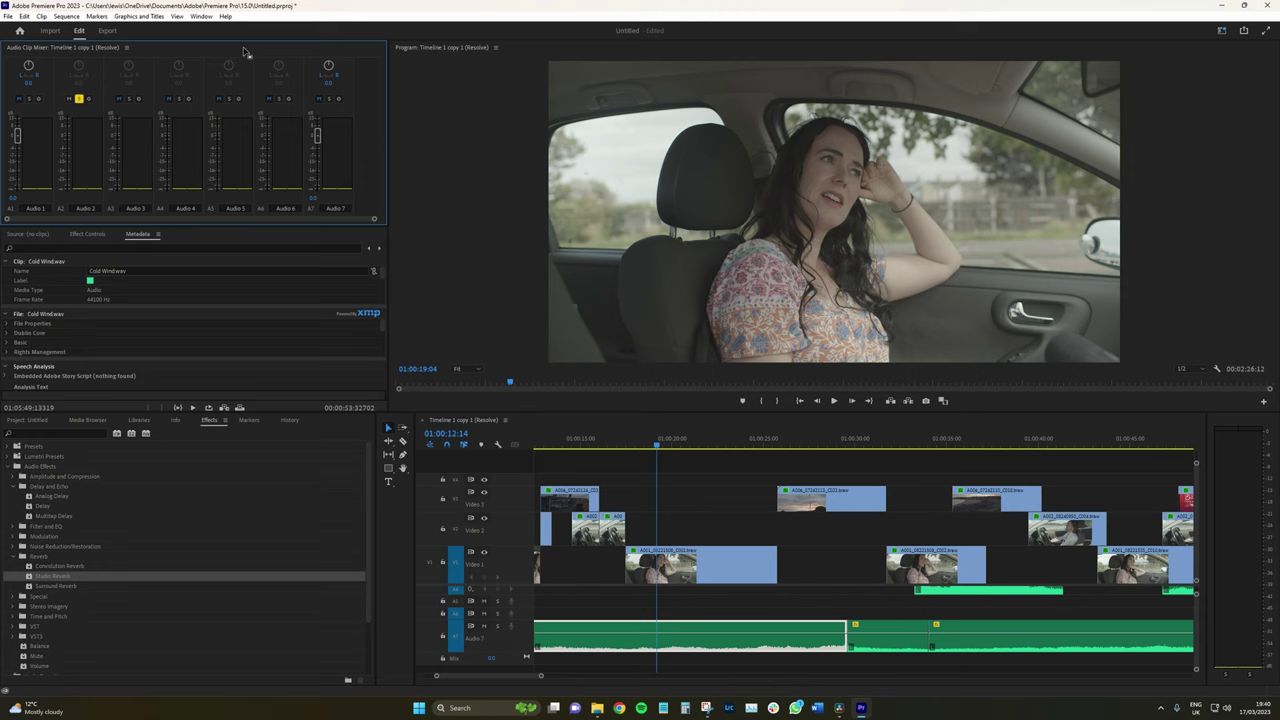
left_click(87, 234)
left_click_drag(87, 234, 1262, 168)
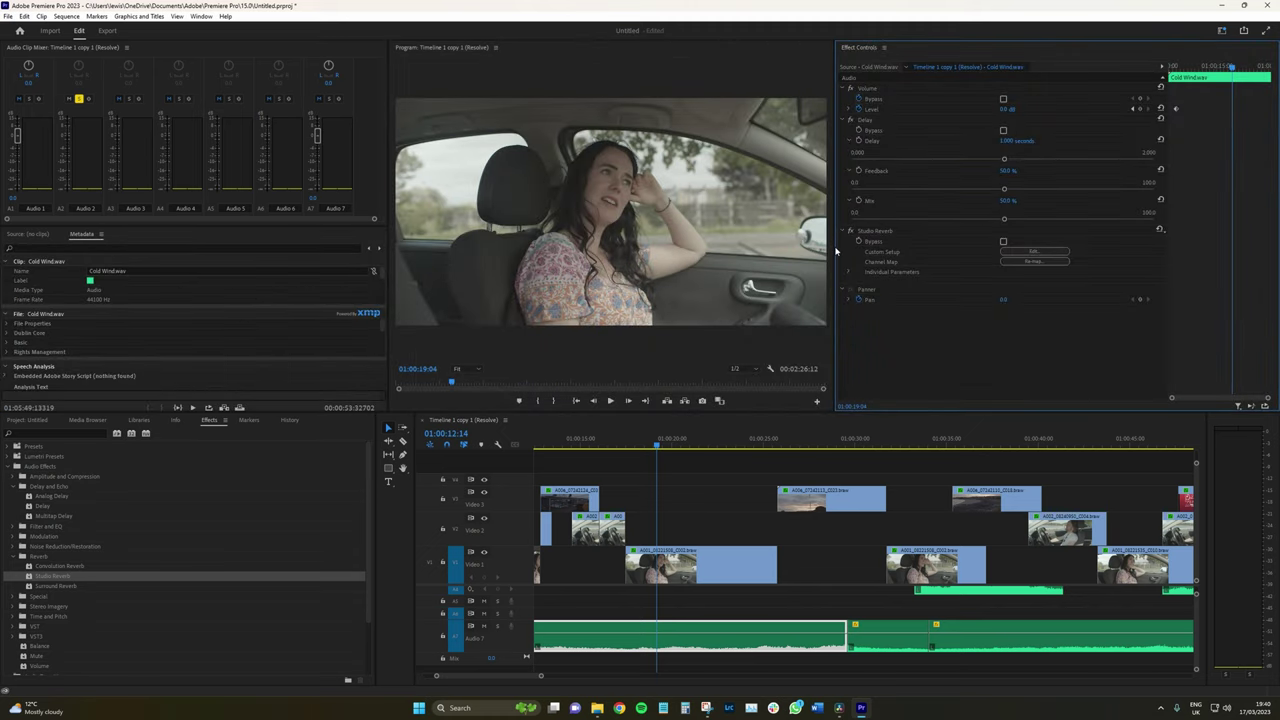
left_click_drag(831, 251, 1065, 258)
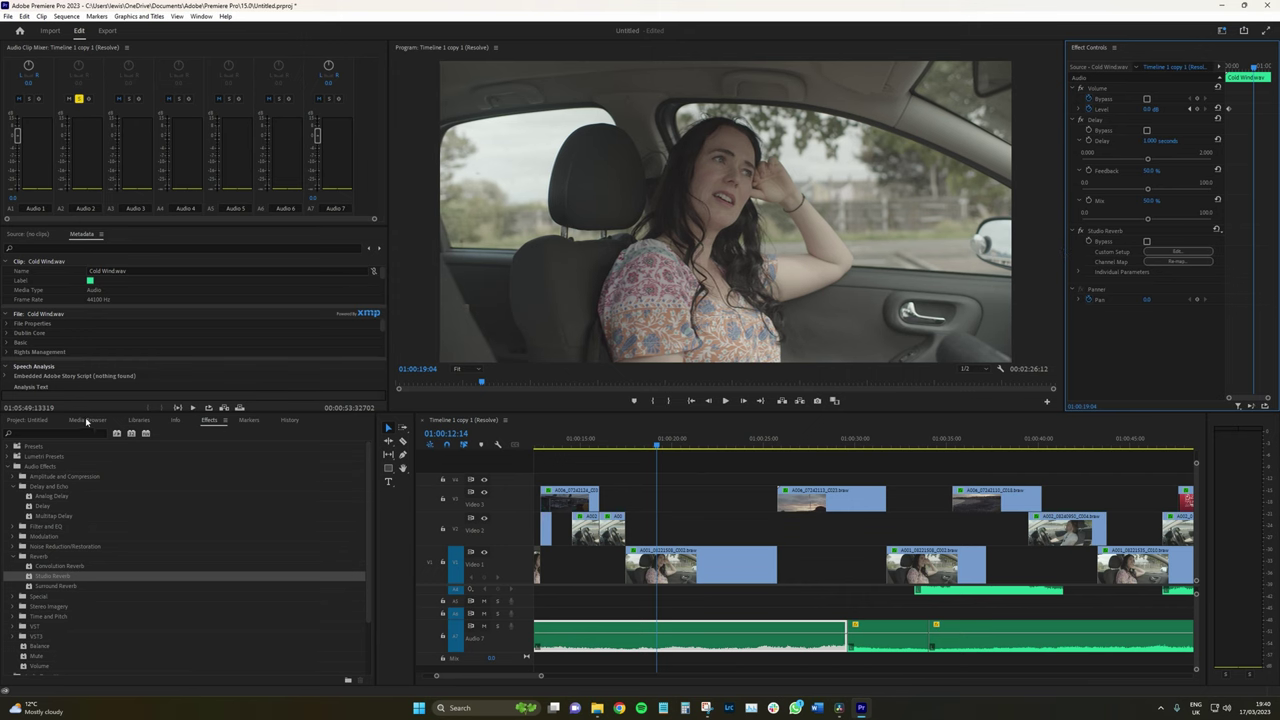
Step: Move the History panel beside the timeline, briefly checking the audio meters' options there
left_click_drag(289, 420, 1237, 570)
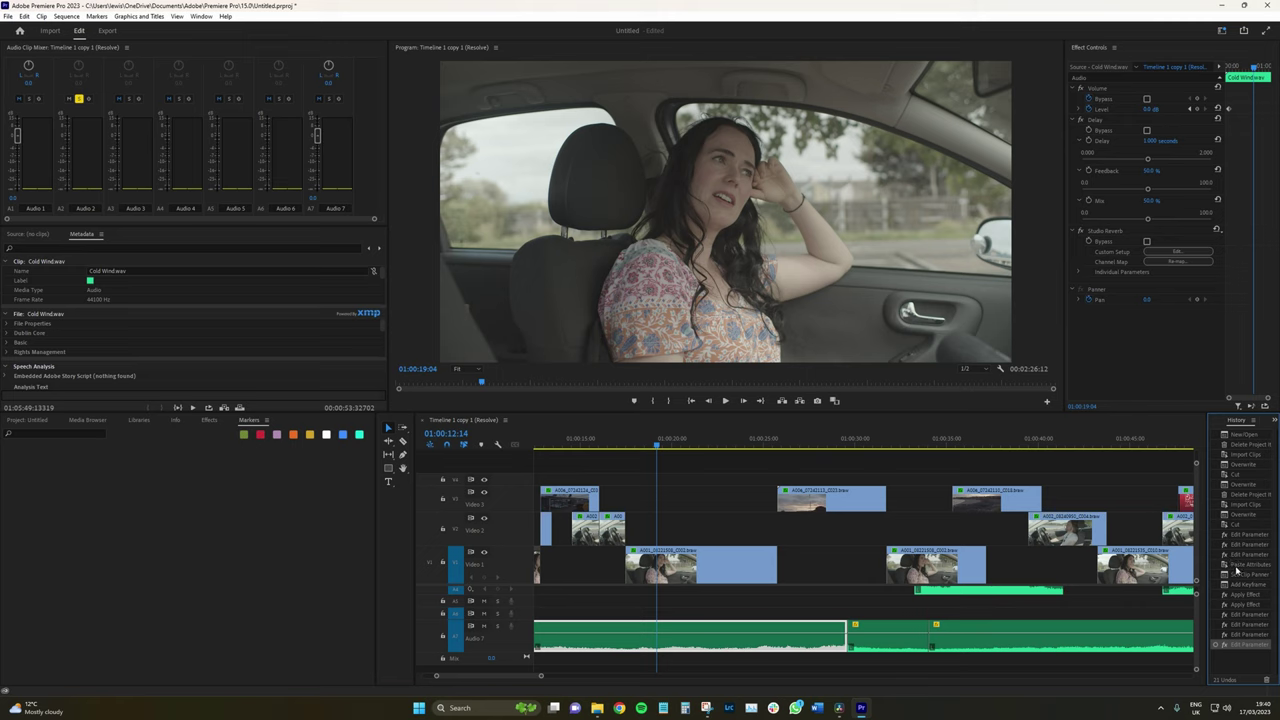
left_click(1274, 420)
left_click(1245, 436)
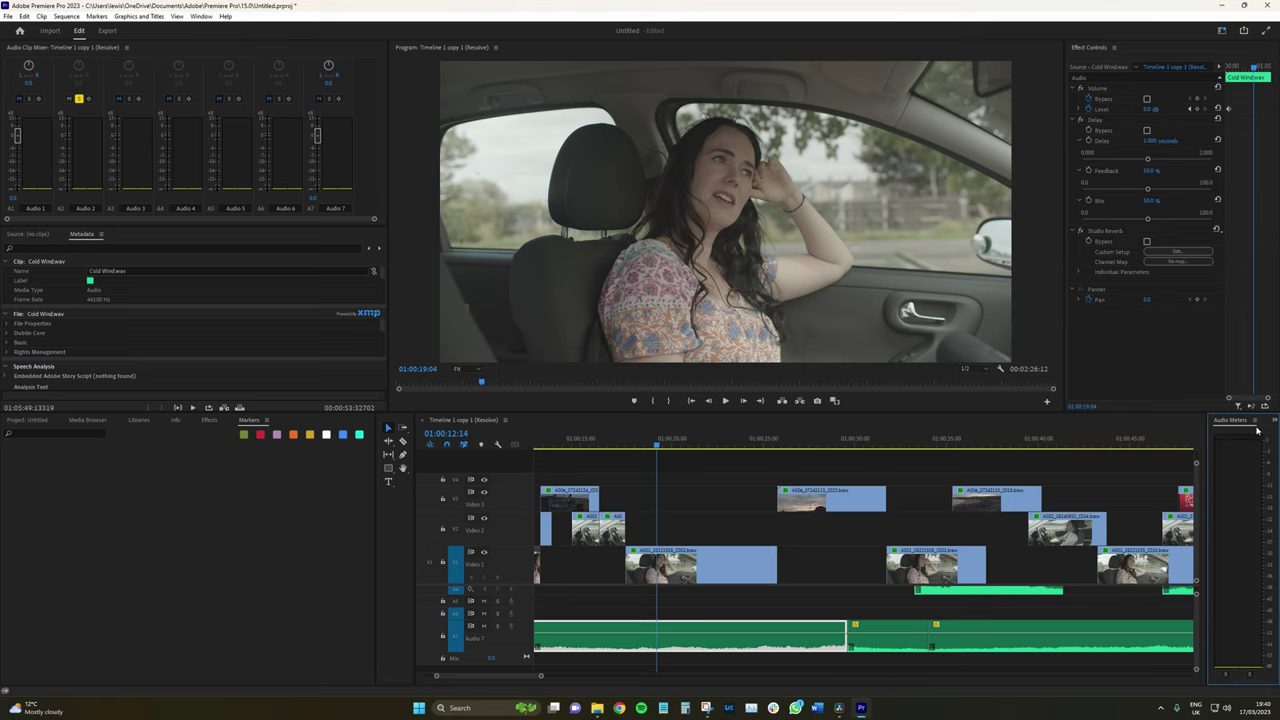
left_click(1255, 420)
left_click(1191, 429)
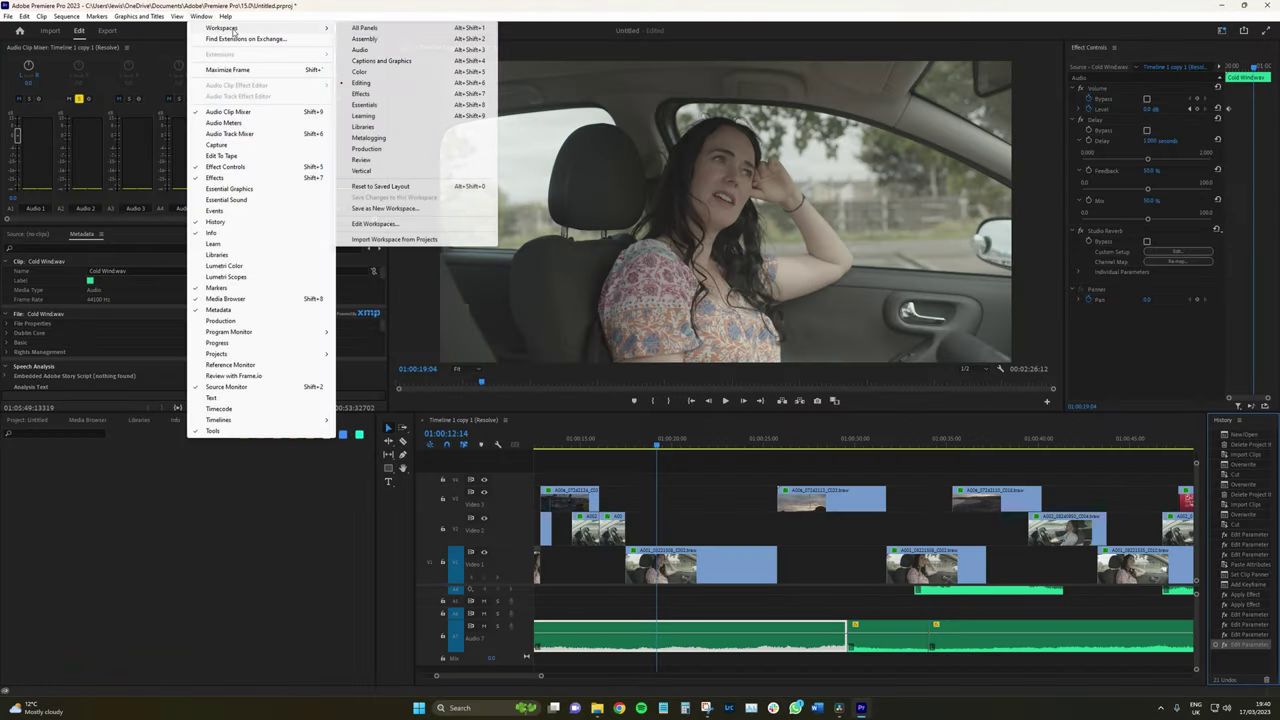
Step: Try the Captions and Graphics workspace, return to Editing, then switch over to DaVinci Resolve
left_click(400, 60)
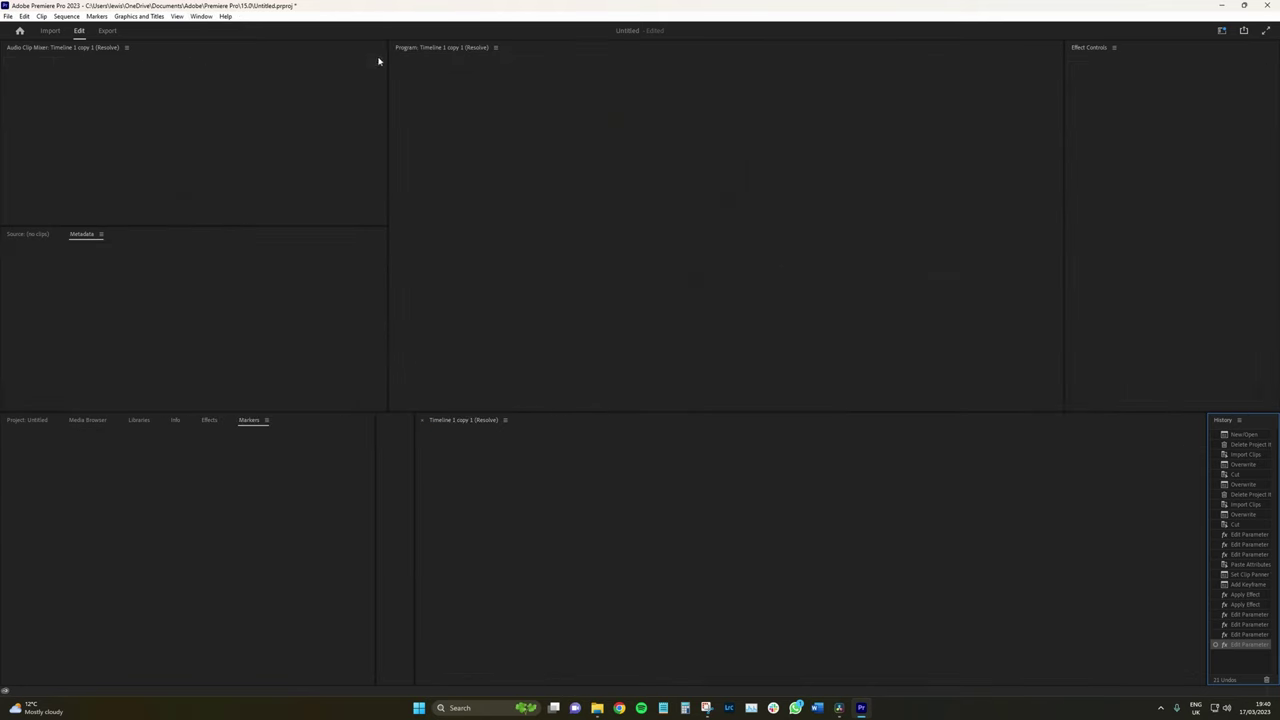
left_click(201, 16)
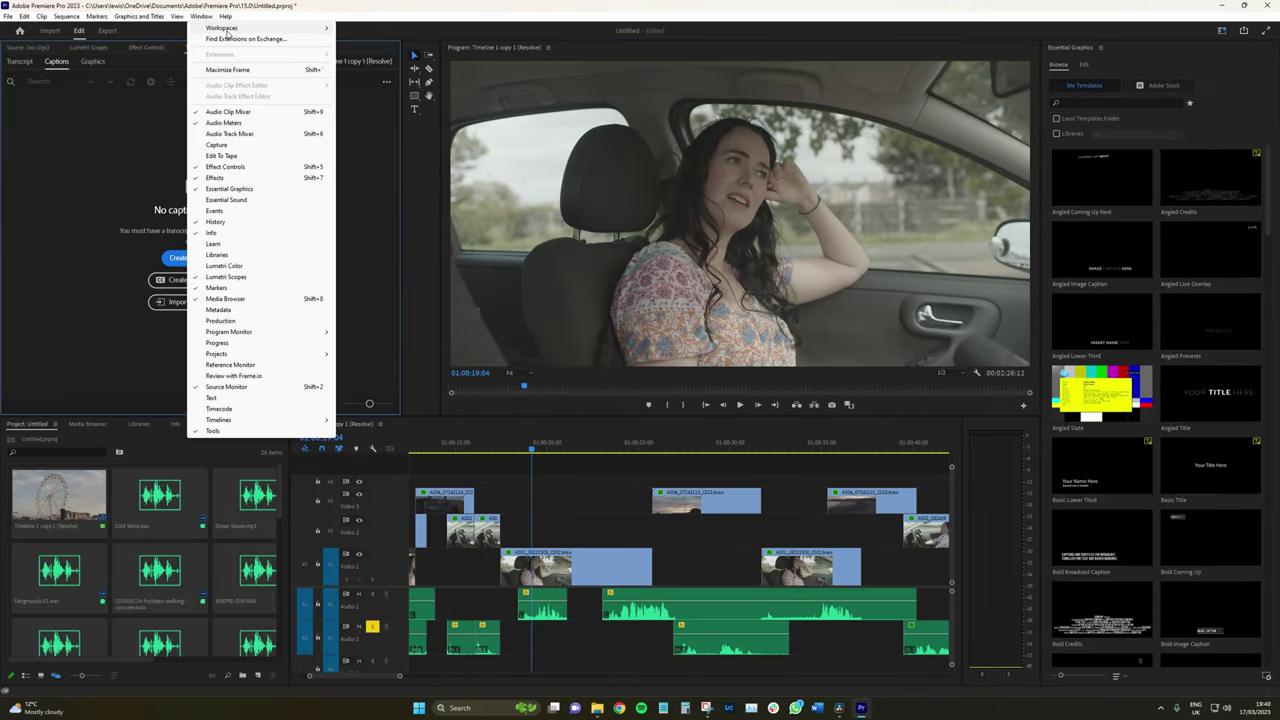
mouse_move(222, 28)
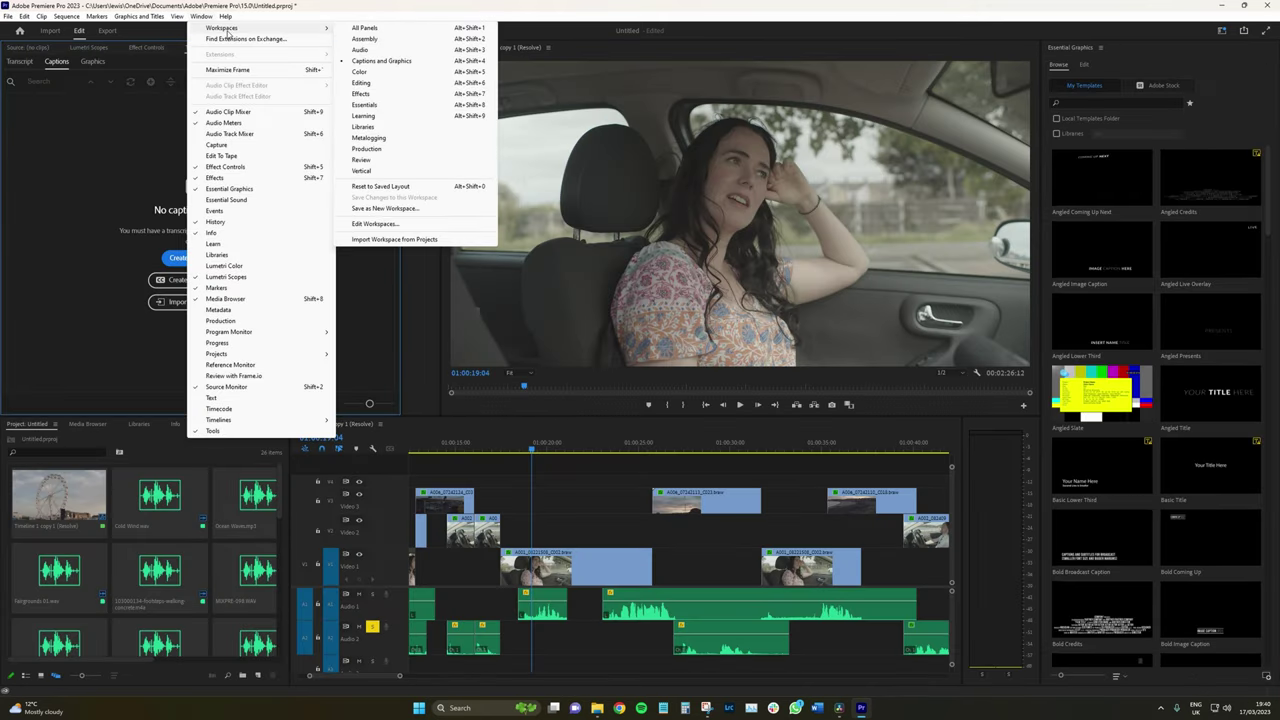
left_click(427, 86)
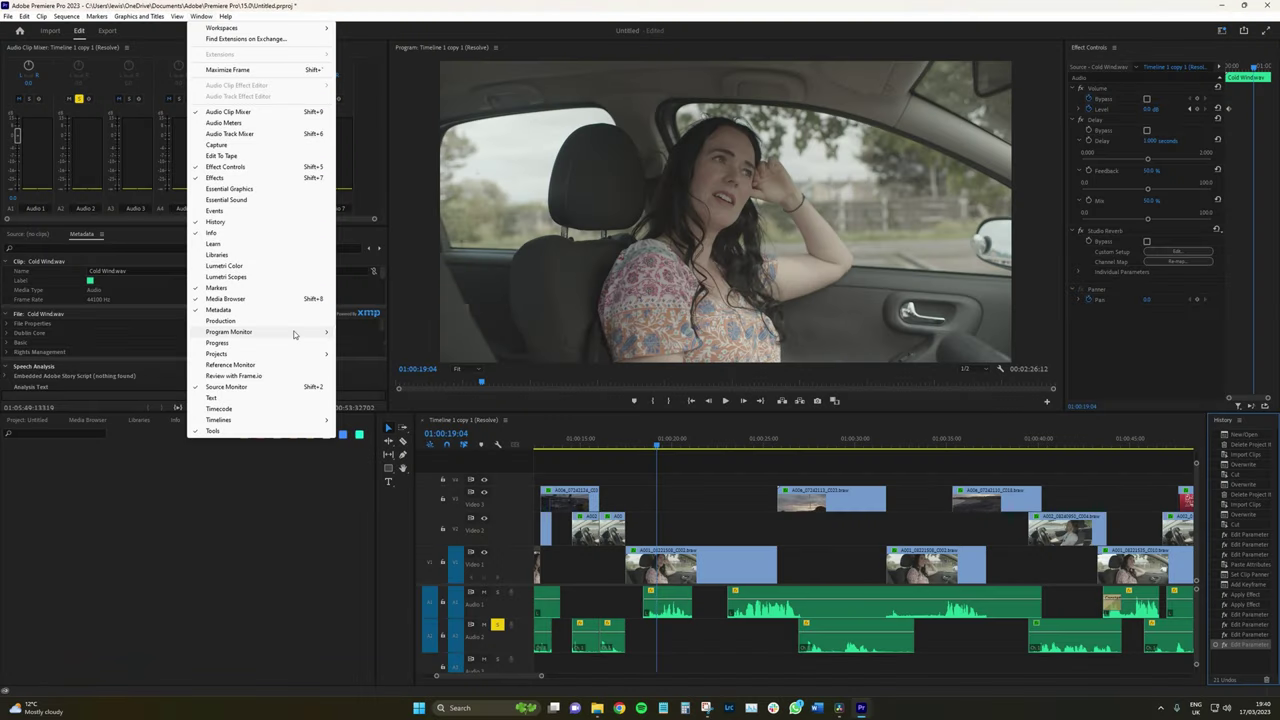
mouse_move(295, 421)
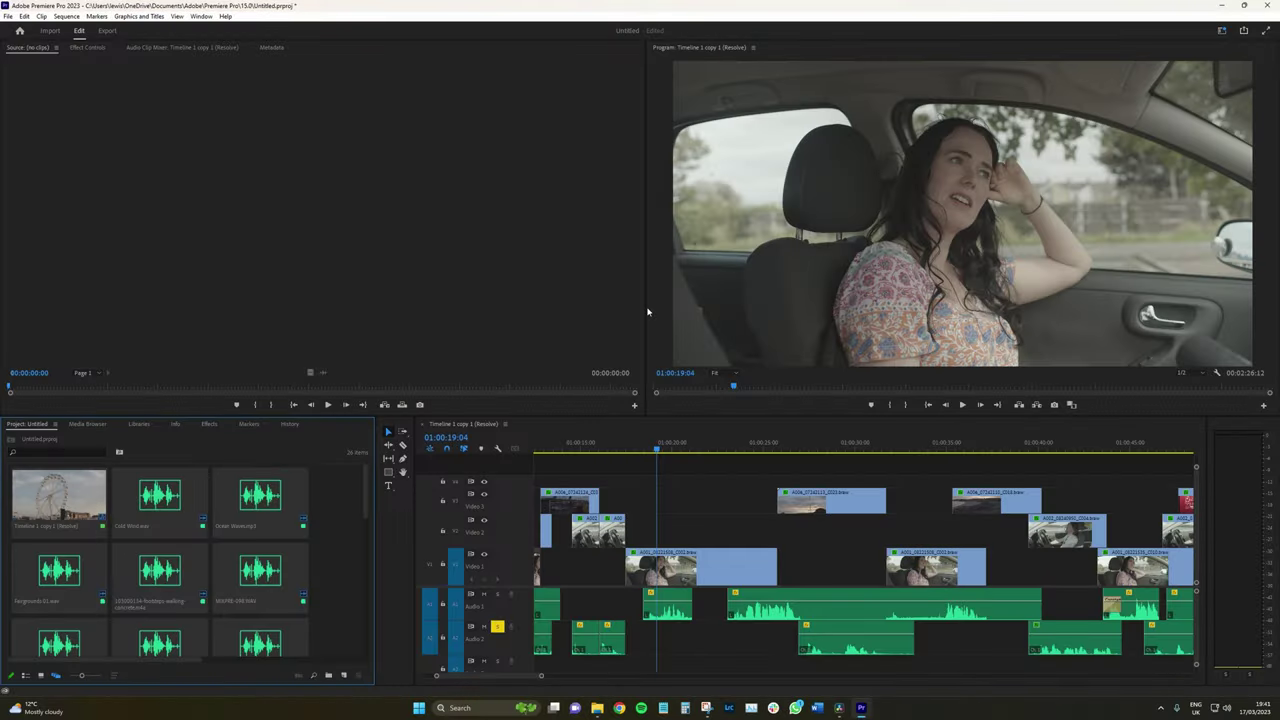
key("alt+Tab")
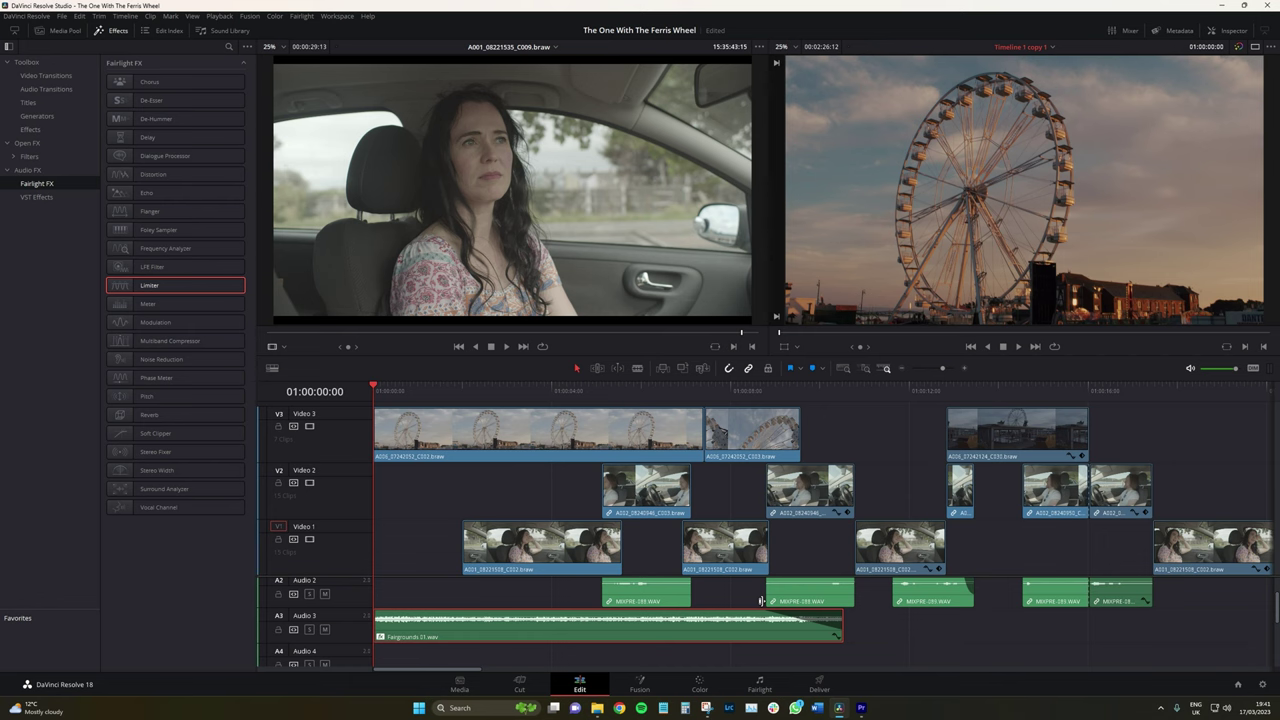
Step: Visit Resolve's Media, Edit, Color and Fairlight pages in turn, finishing on Deliver
left_click(456, 681)
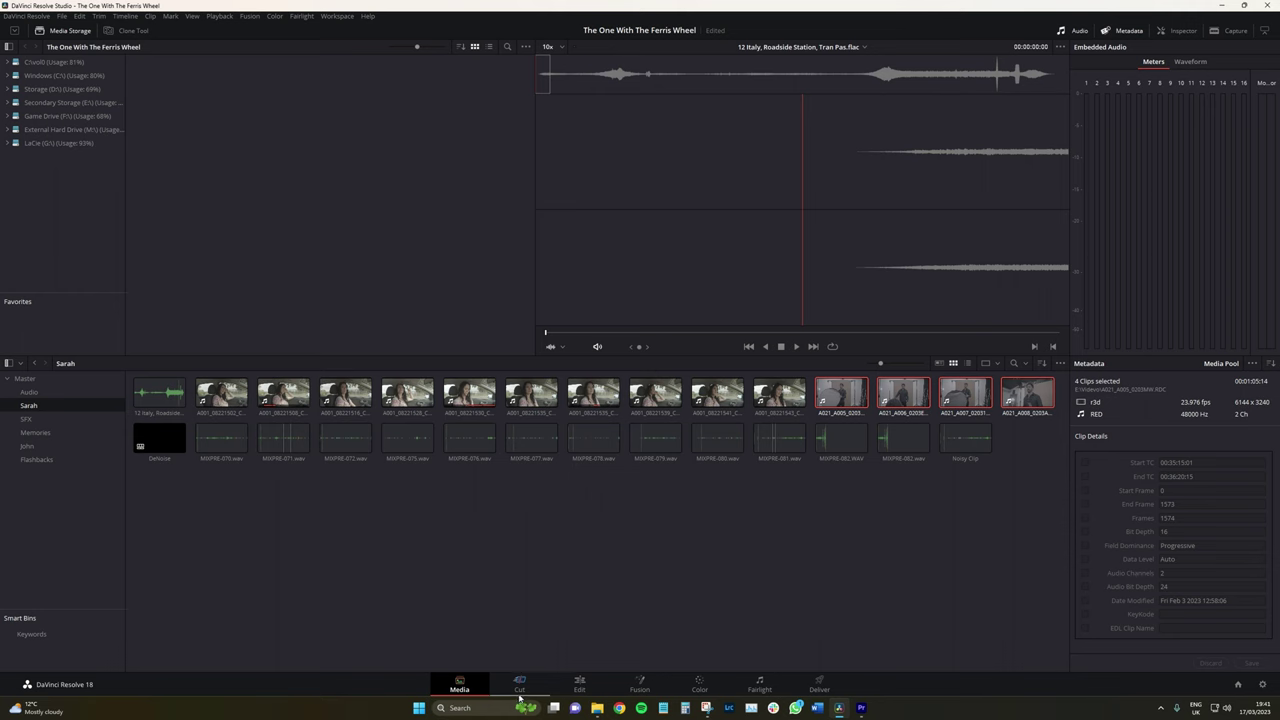
left_click(586, 686)
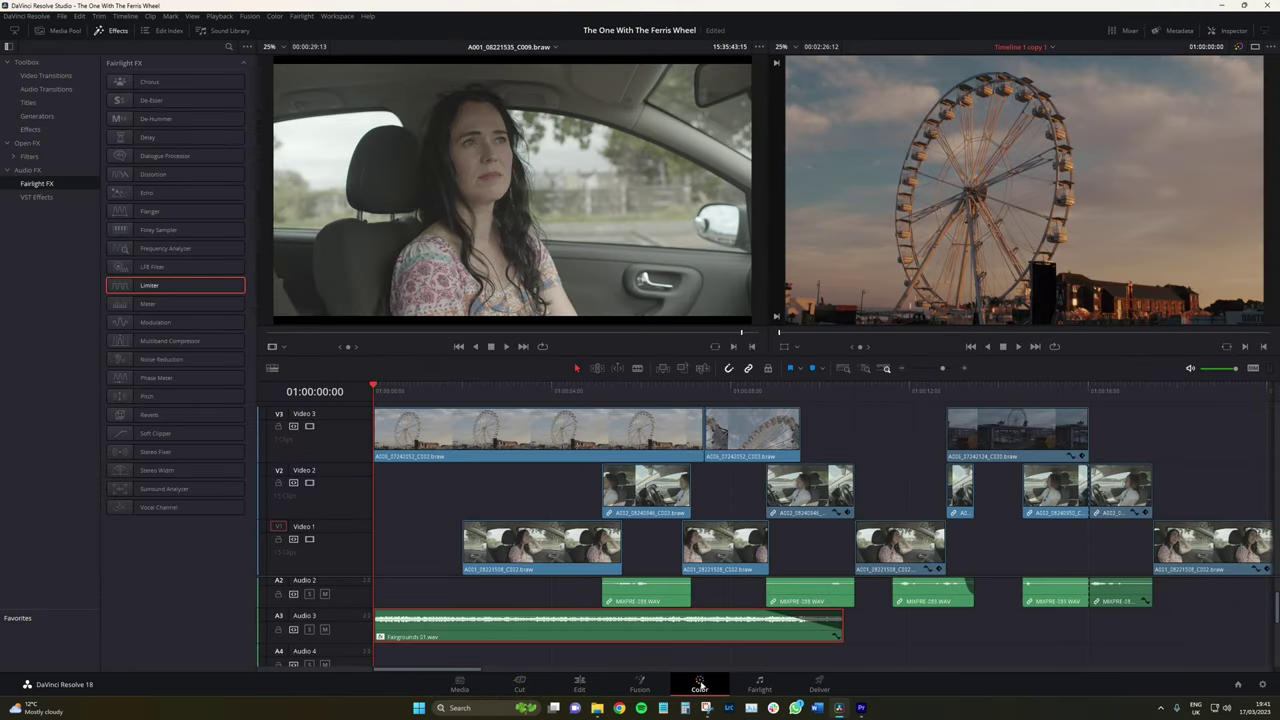
left_click(700, 684)
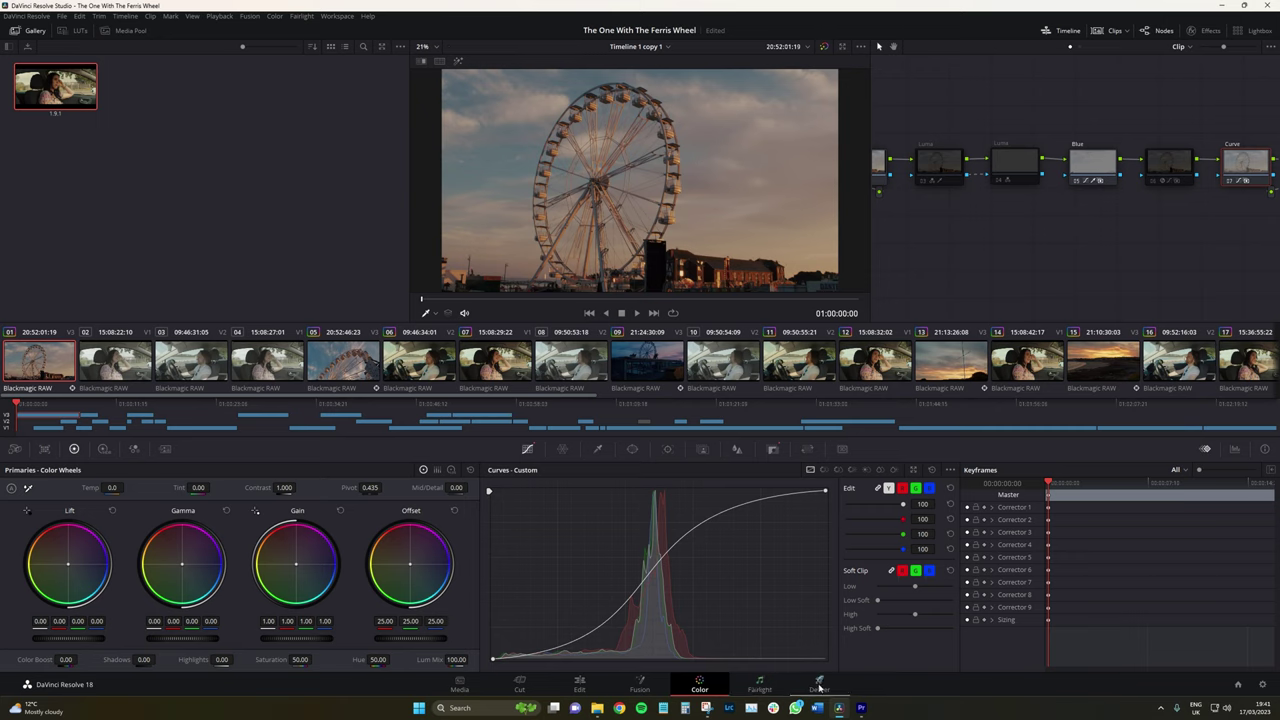
left_click(759, 684)
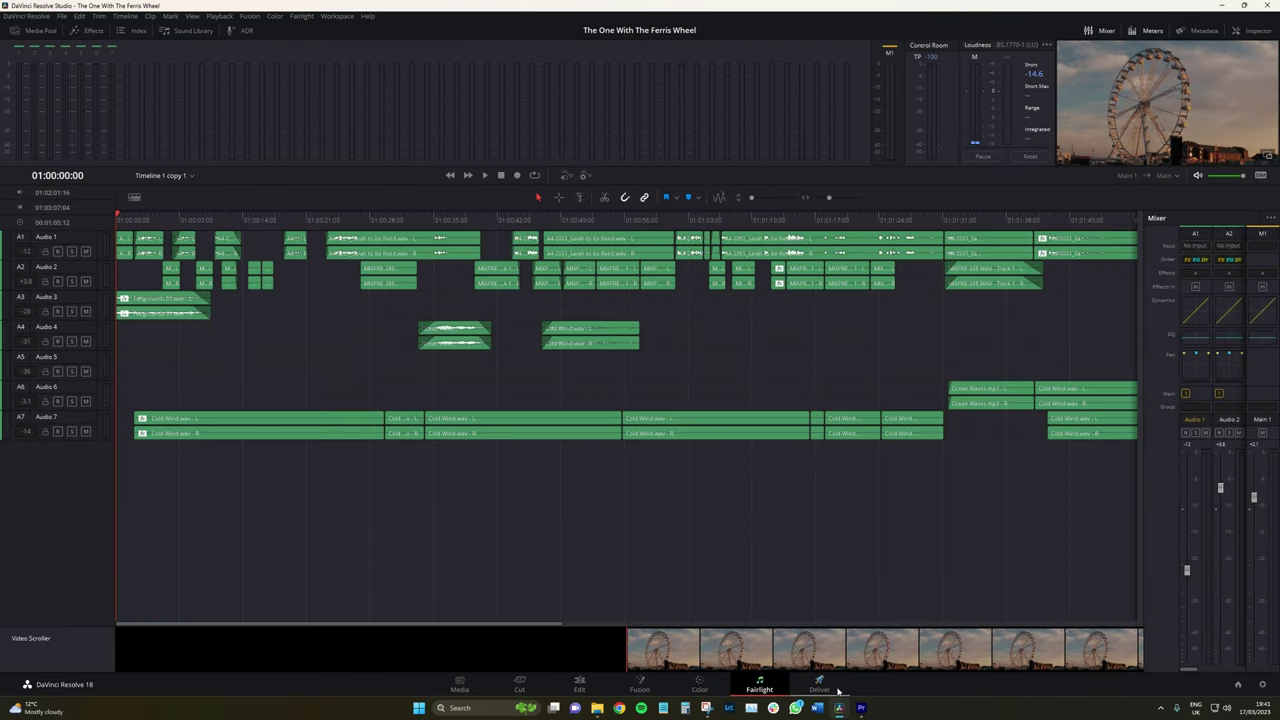
left_click(819, 684)
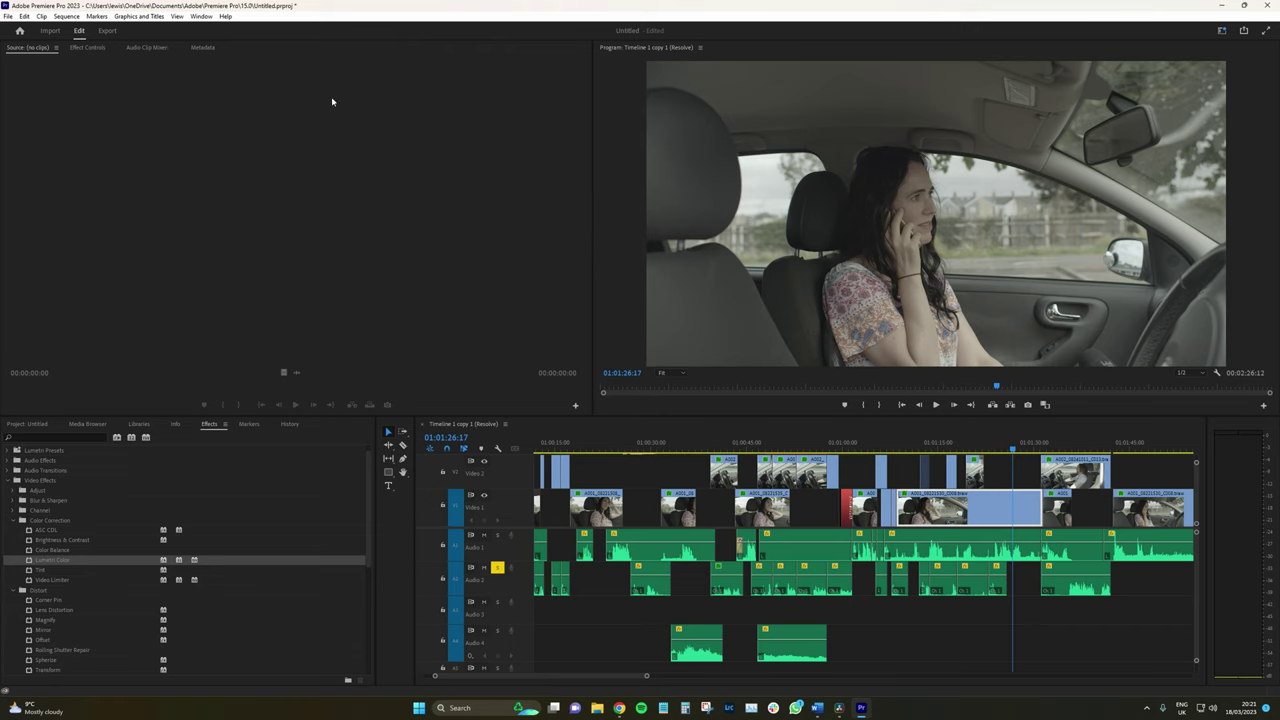
Step: Show the Metadata panel and switch to the Color workspace
left_click(211, 47)
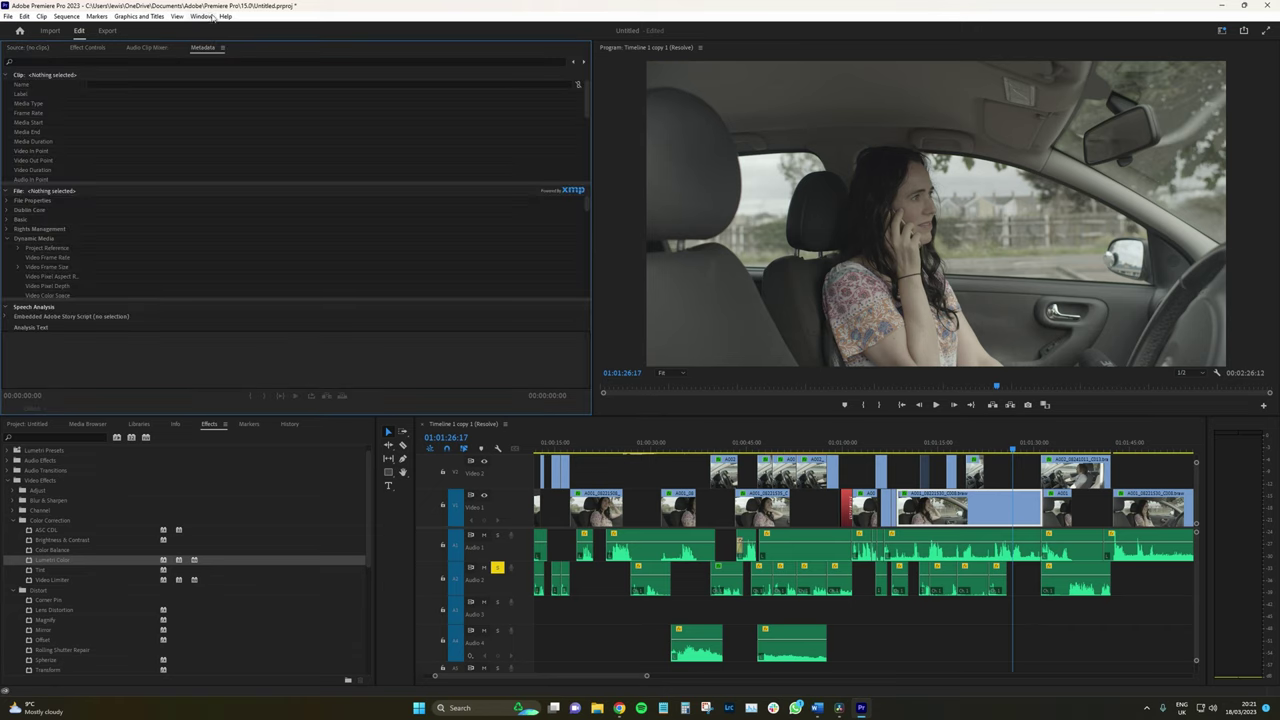
left_click(201, 16)
mouse_move(267, 29)
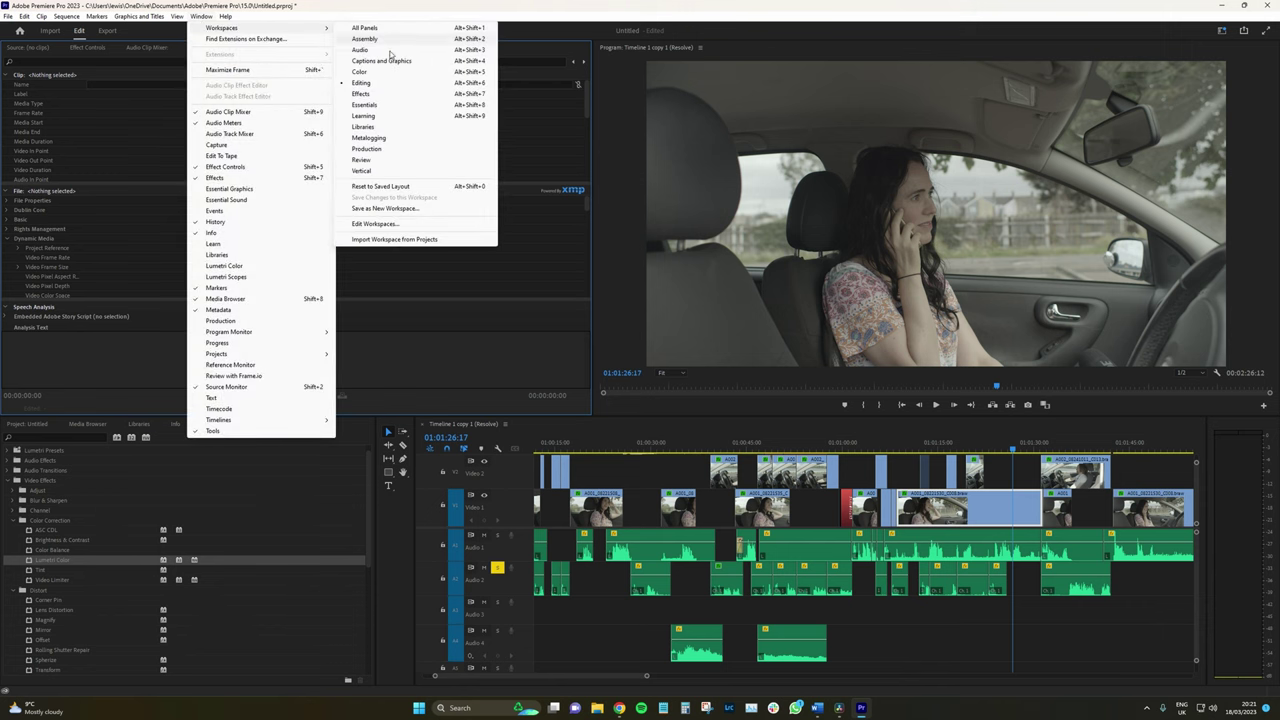
left_click(374, 77)
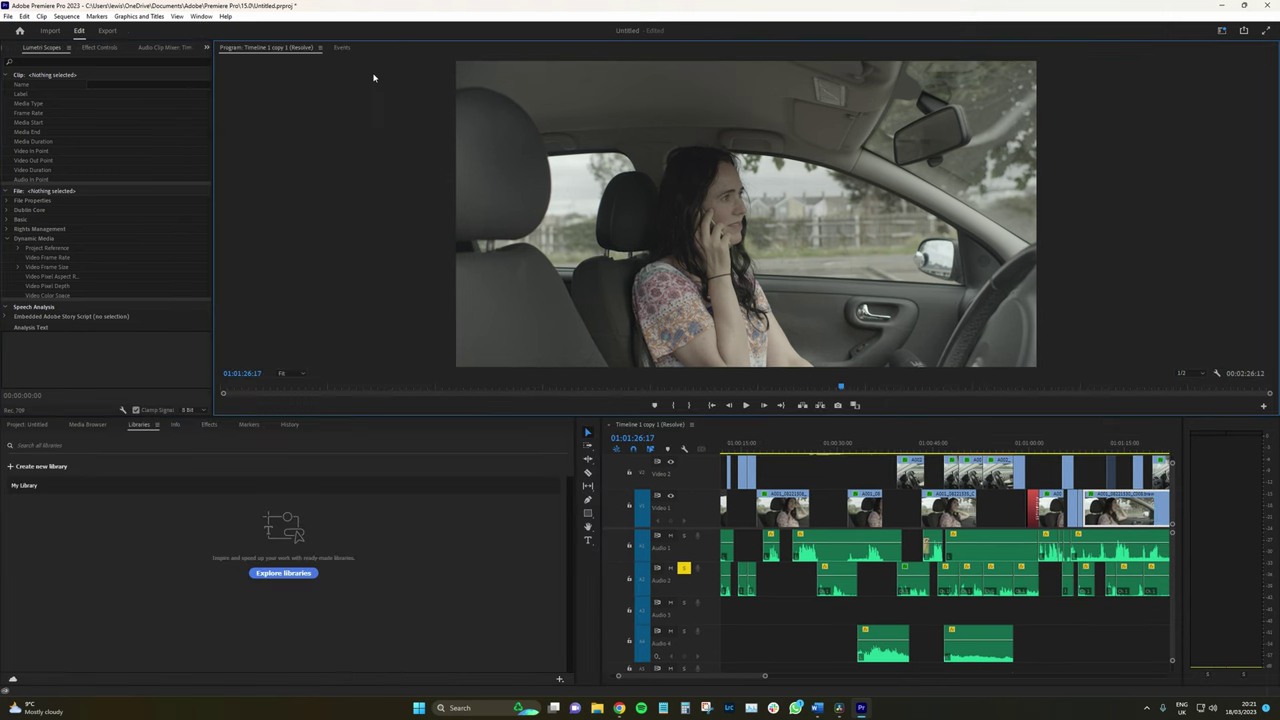
Step: Return to the Editing workspace and bring focus to the Effects panel
left_click(201, 16)
mouse_move(240, 28)
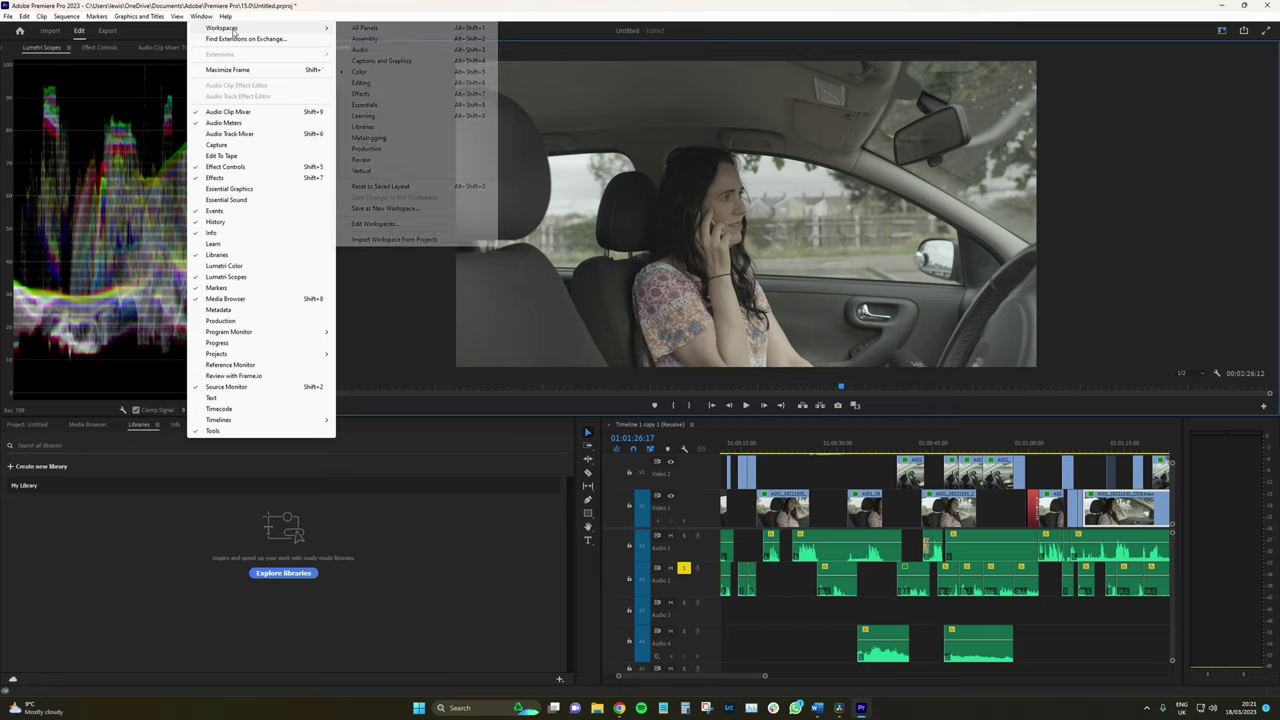
left_click(383, 84)
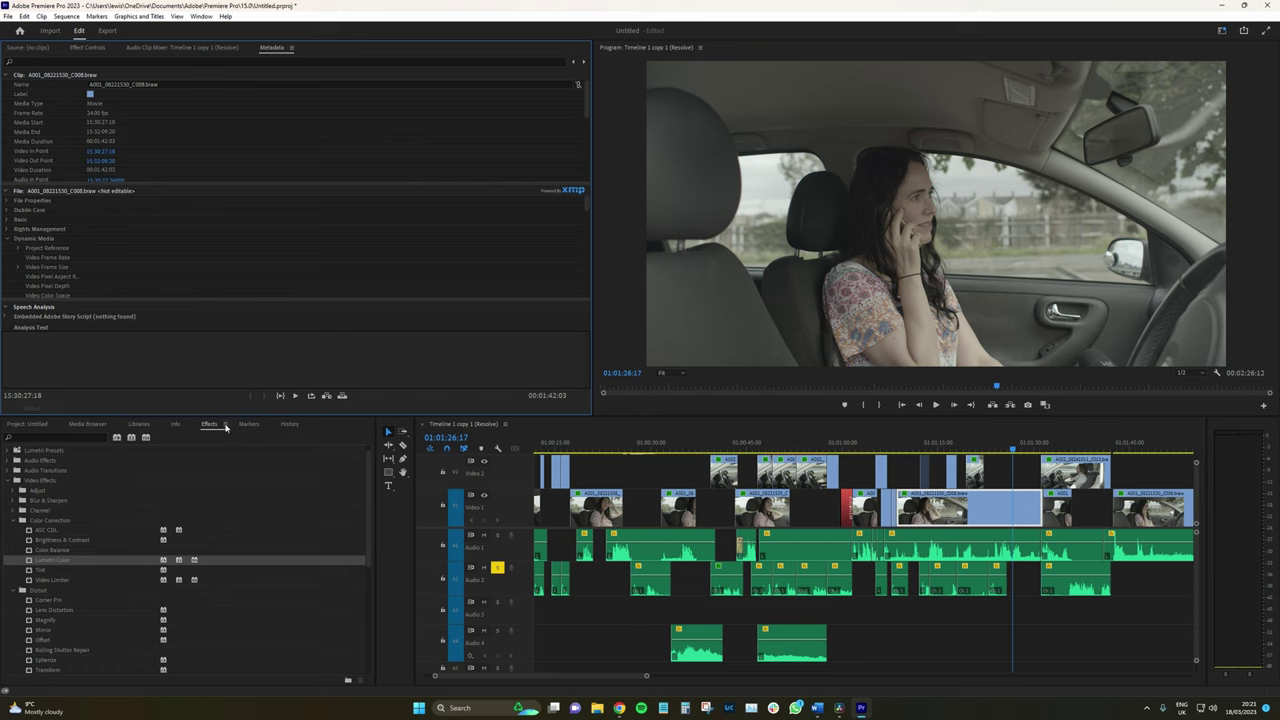
left_click(224, 425)
Step: Dock the Effects panel as a tall upper-left column, narrowed so Metadata shows beside it
left_click(226, 430)
left_click_drag(228, 432, 2, 266)
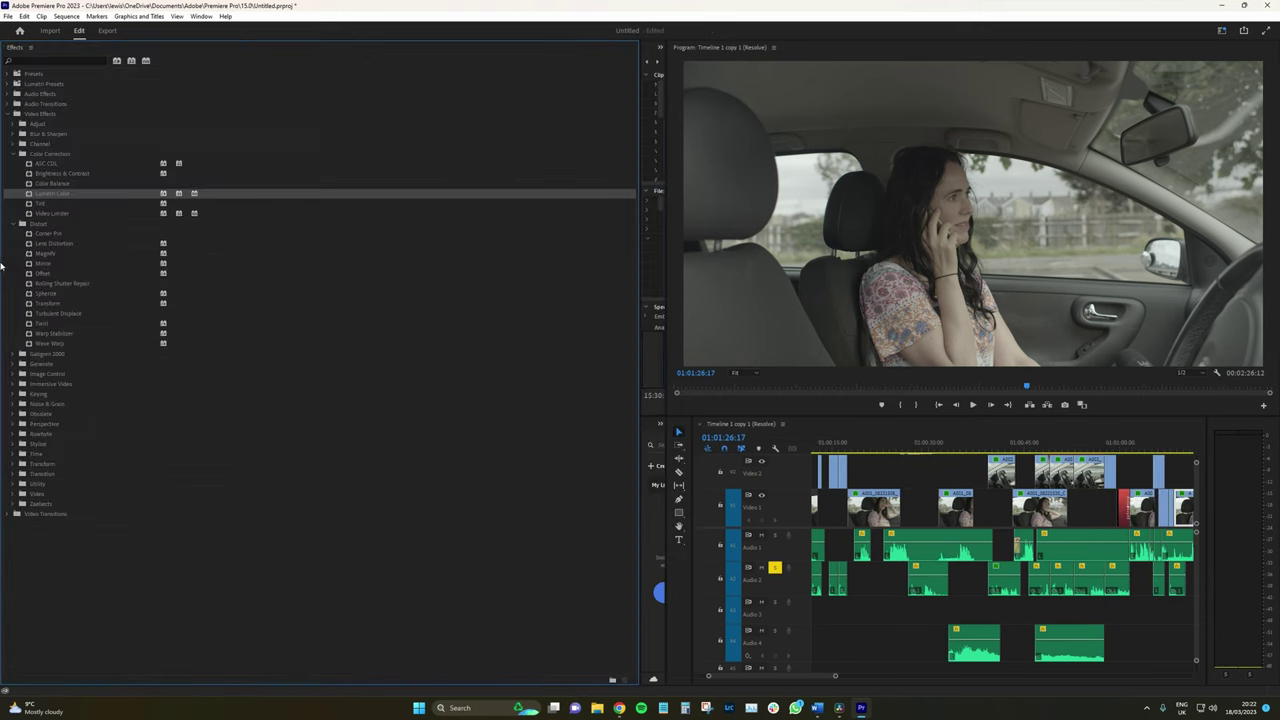
left_click_drag(639, 320, 237, 300)
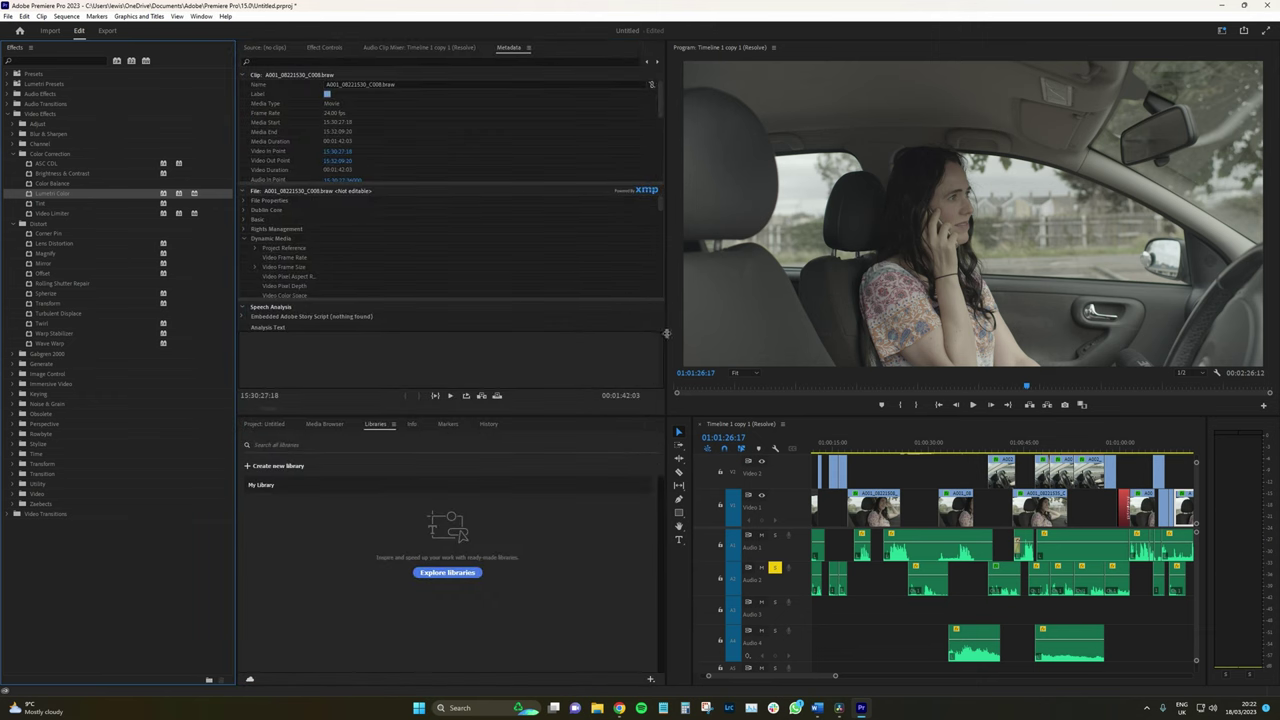
Step: Widen the Program Monitor and Timeline, narrowing Libraries, then switch over to DaVinci Resolve
left_click(666, 335)
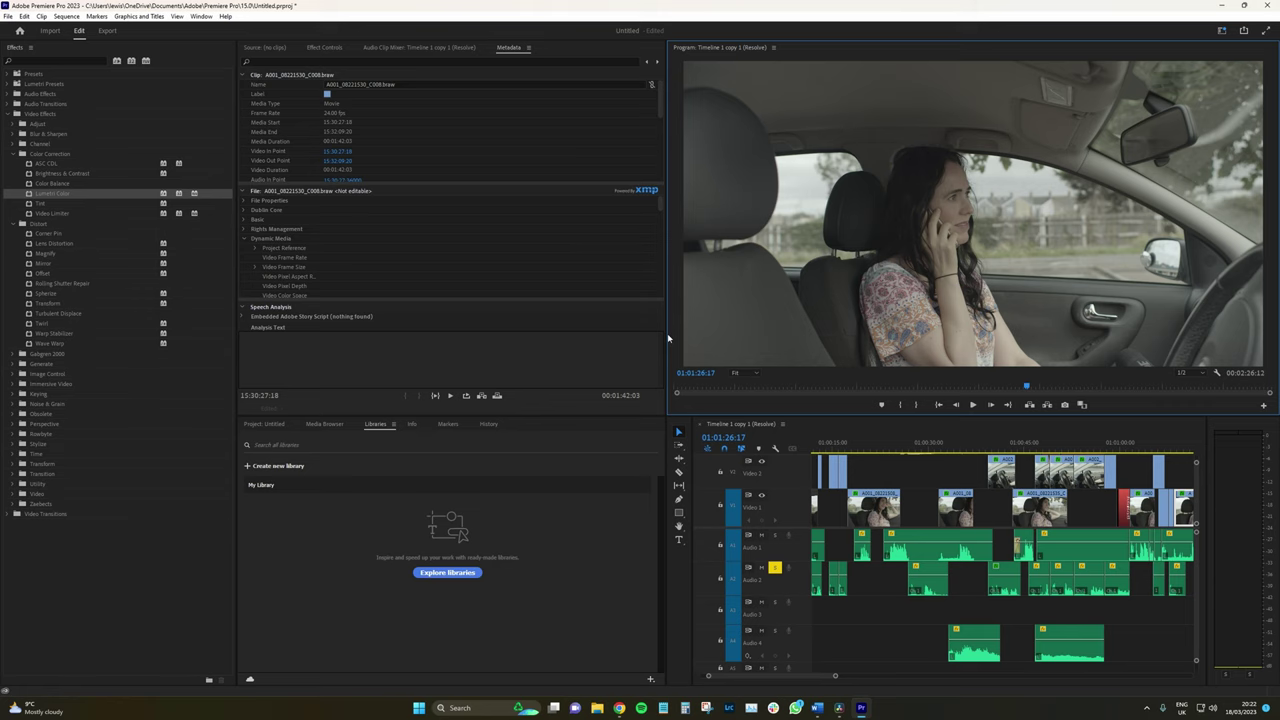
left_click_drag(666, 330, 588, 320)
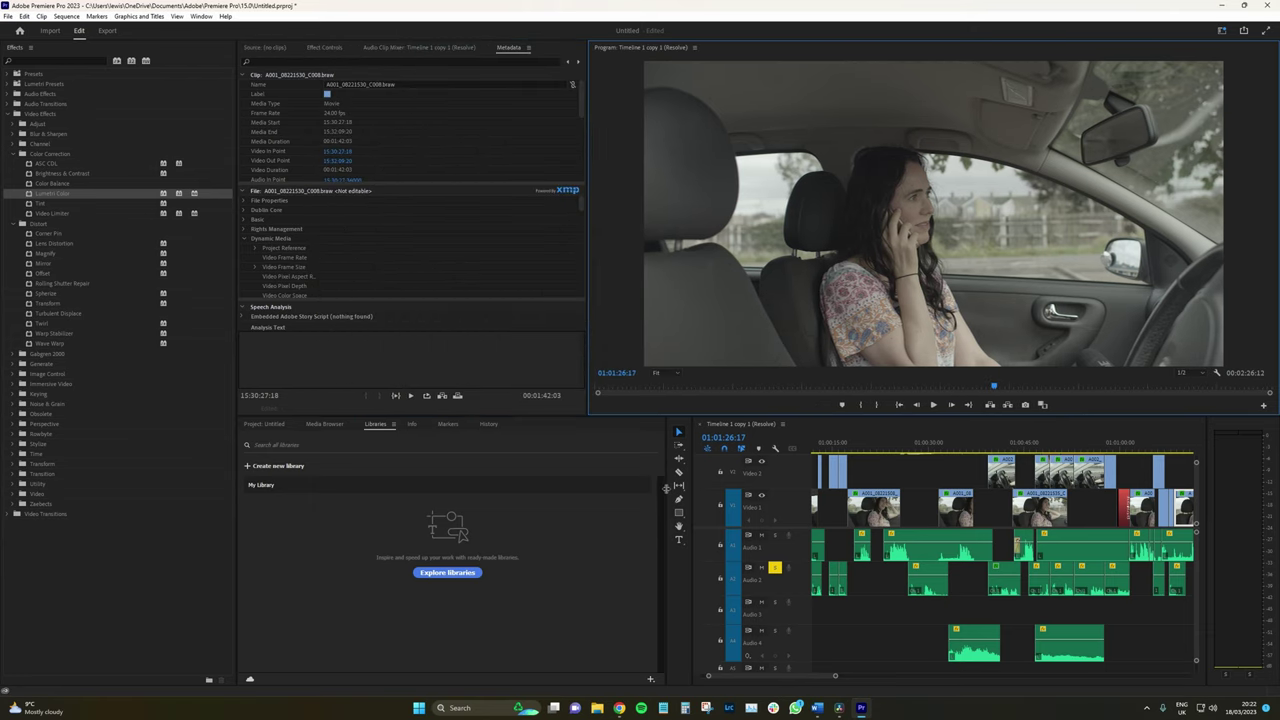
left_click_drag(668, 492, 332, 459)
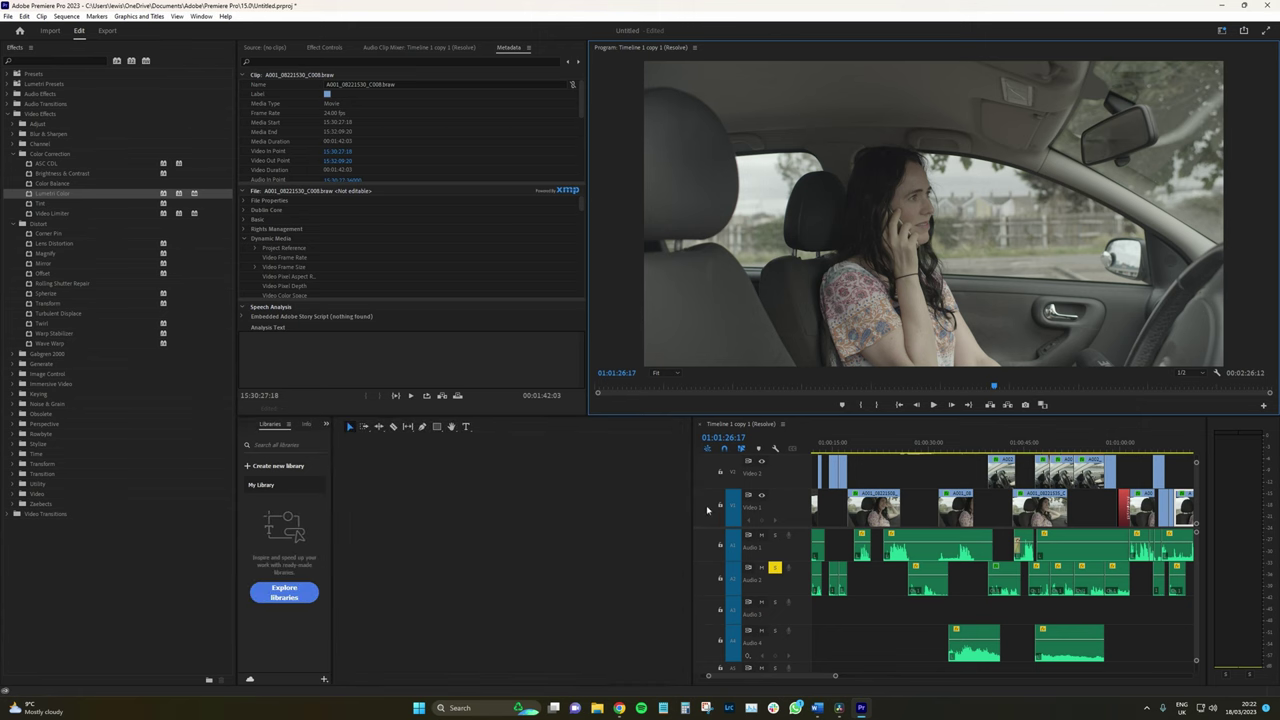
left_click_drag(693, 507, 350, 484)
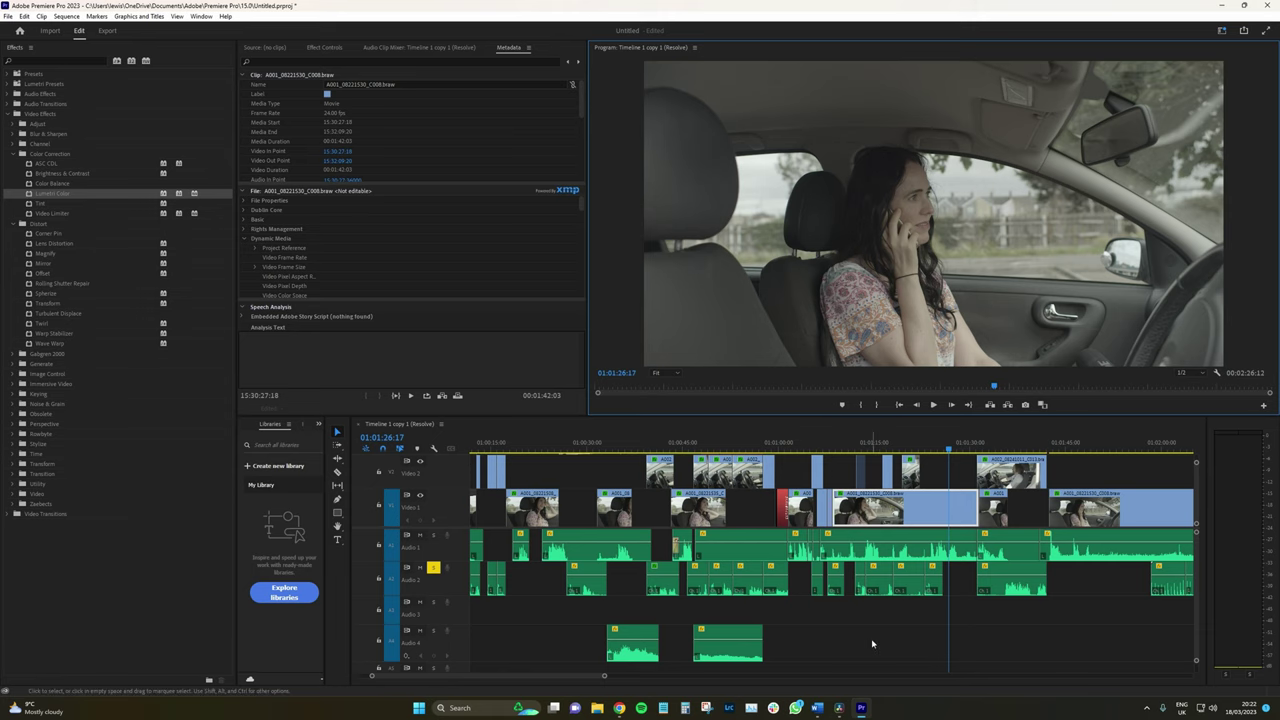
left_click(838, 708)
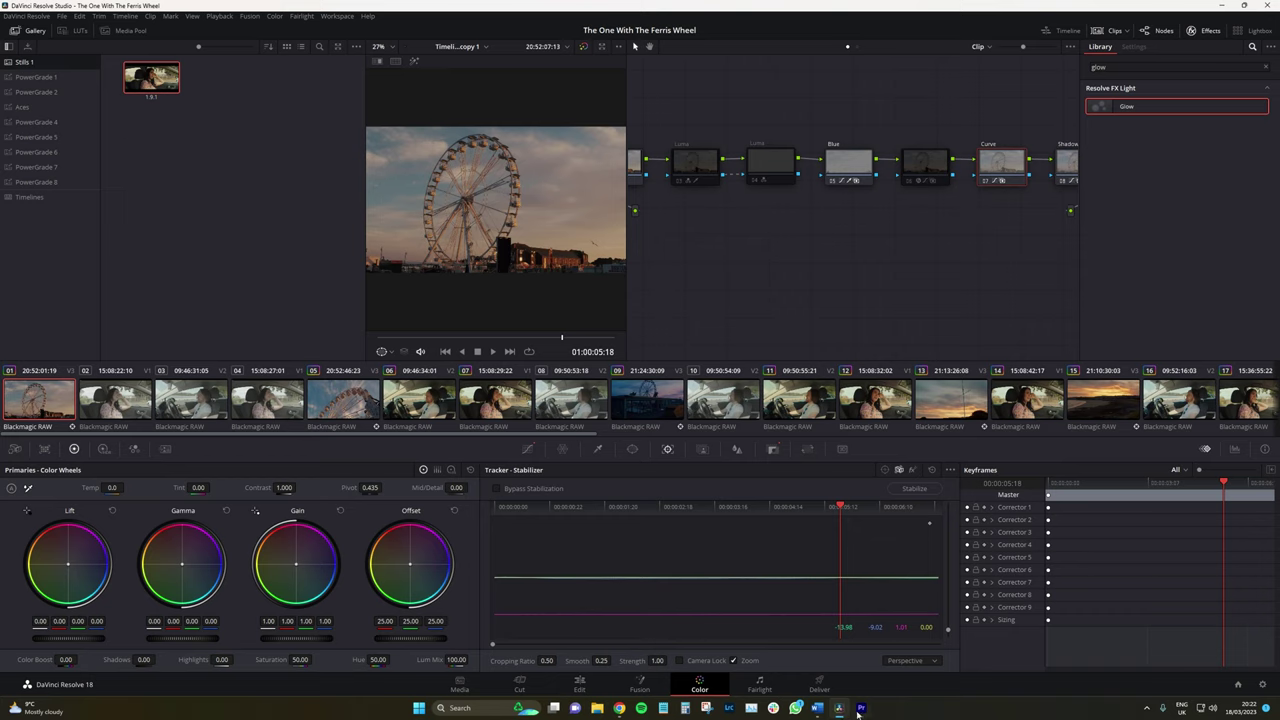
Step: Go to the Edit page and hide the Inspector and audio Mixer panels
left_click(579, 682)
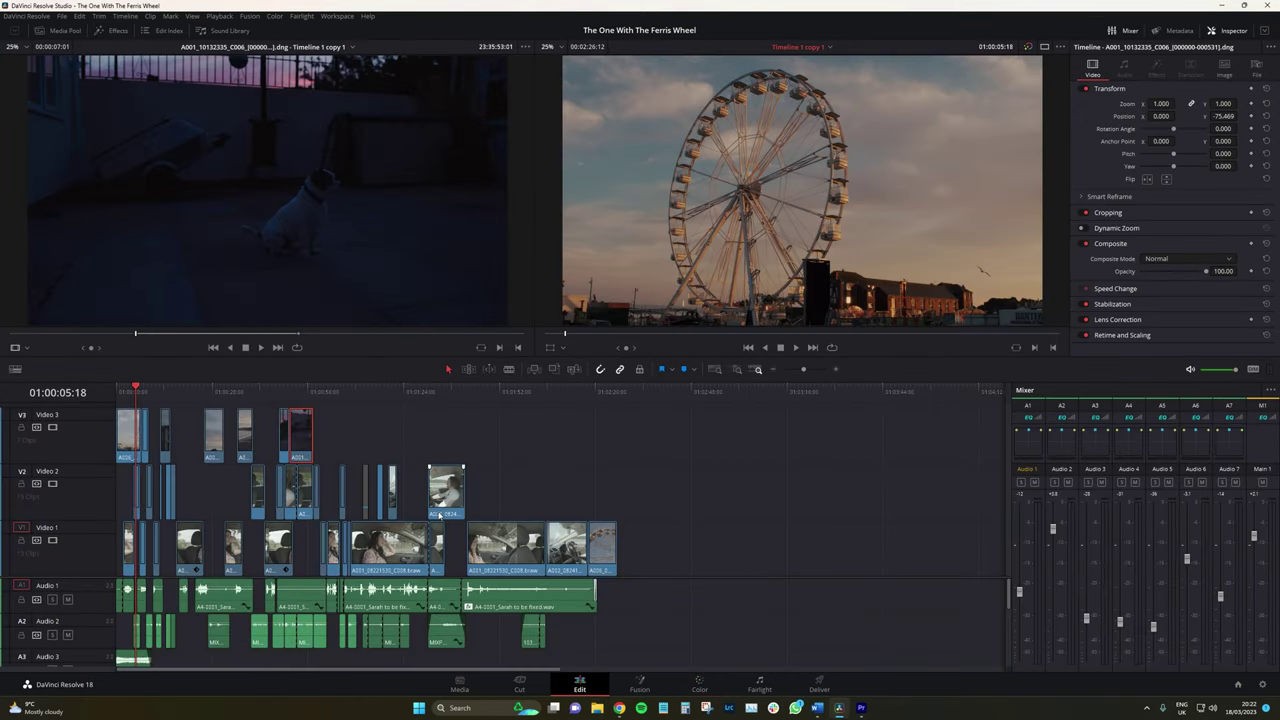
scroll(438, 514, "up", 4)
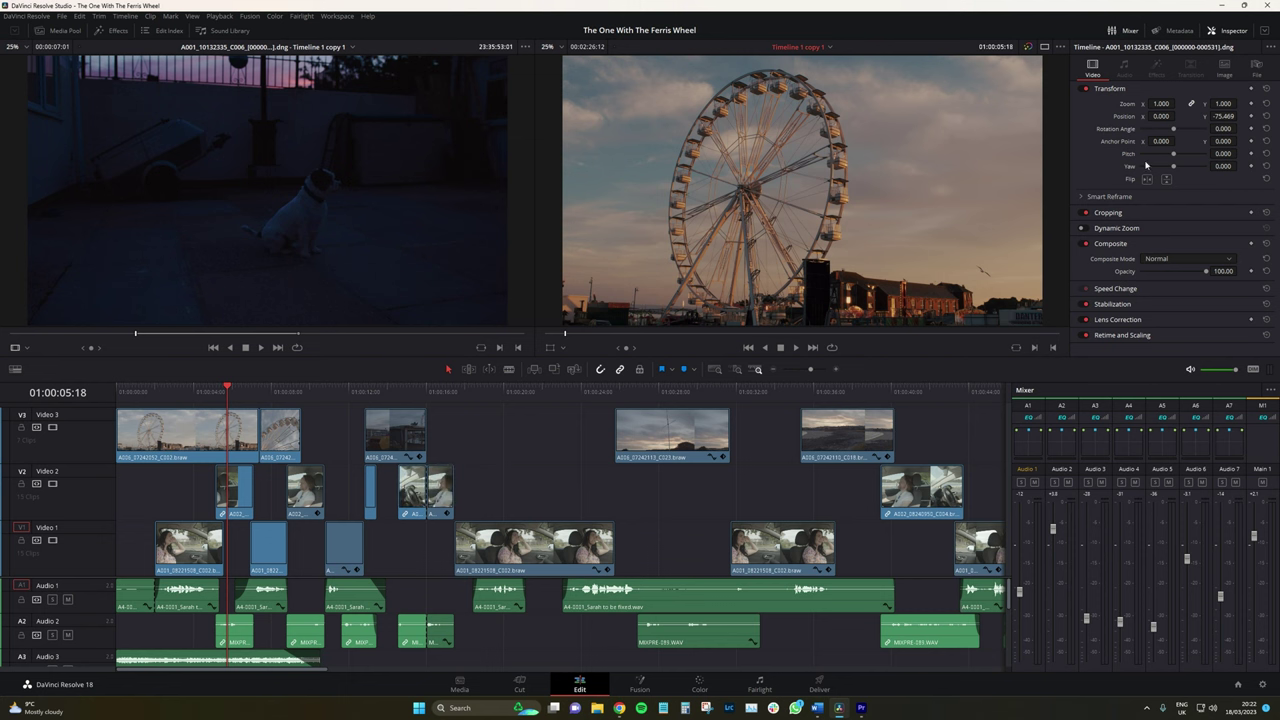
left_click(1212, 31)
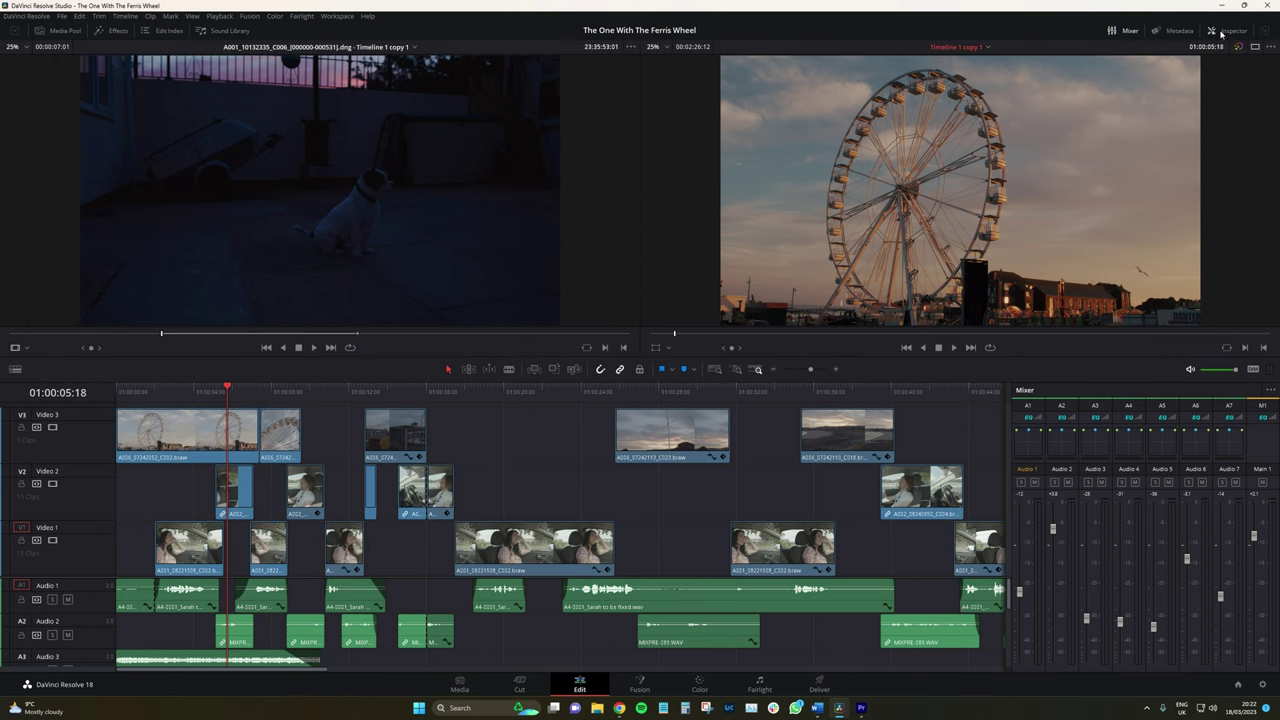
left_click(1120, 31)
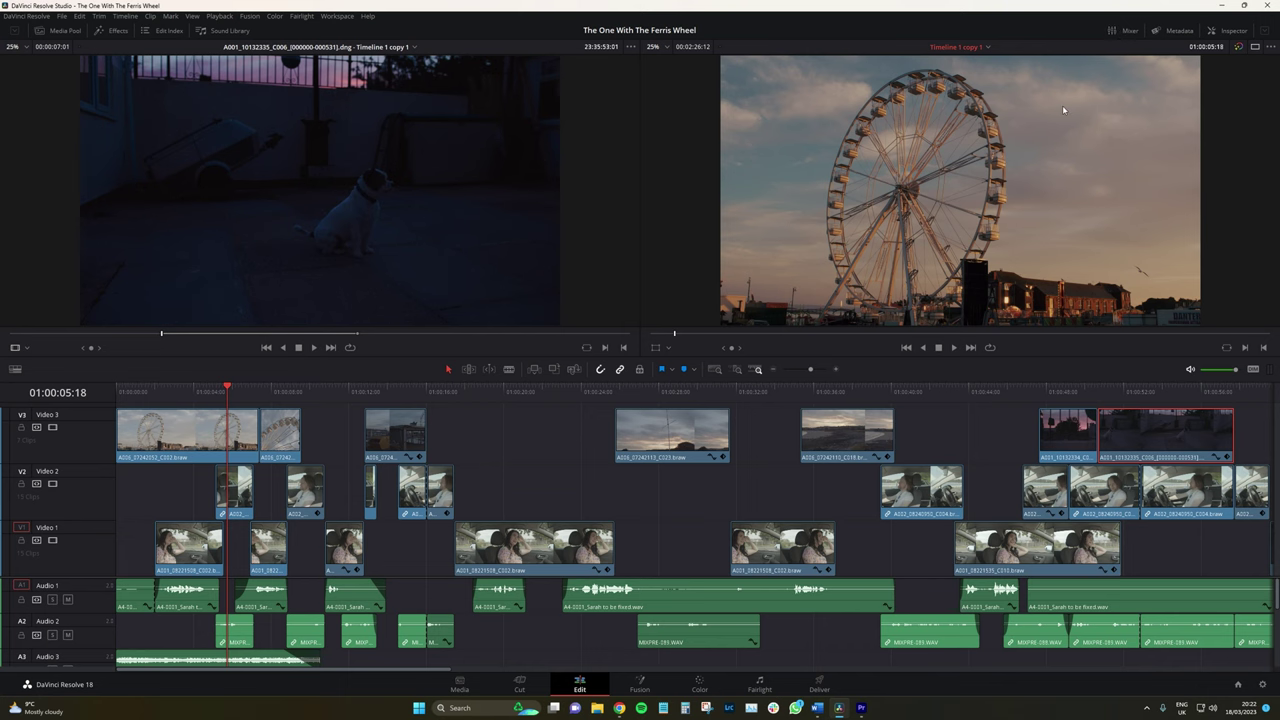
left_click(100, 30)
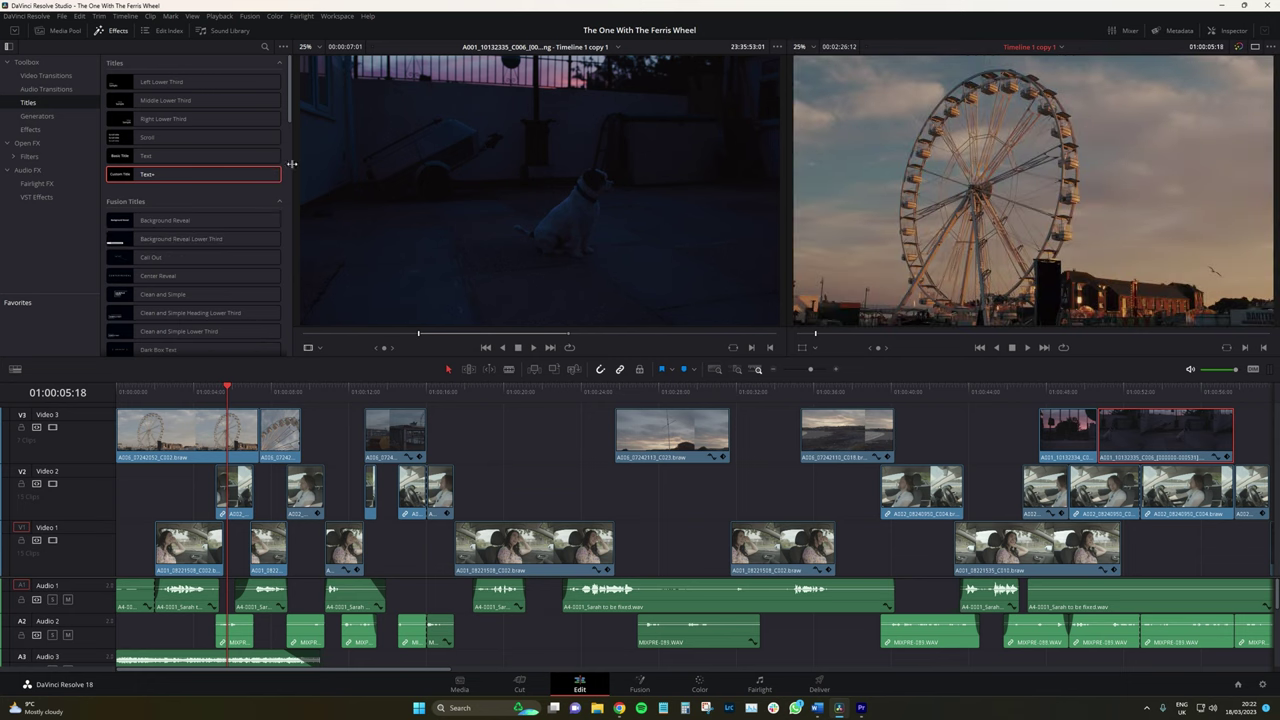
left_click(52, 76)
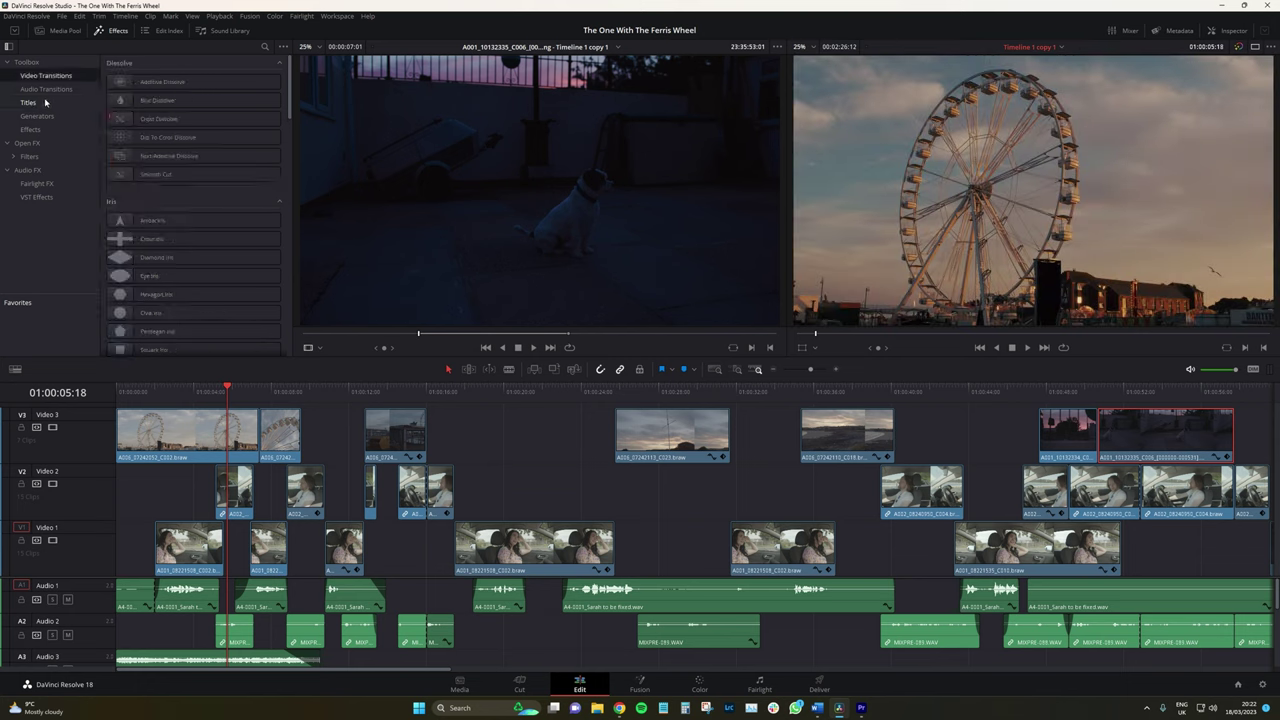
scroll(190, 280, "down", 2)
scroll(200, 300, "up", 2)
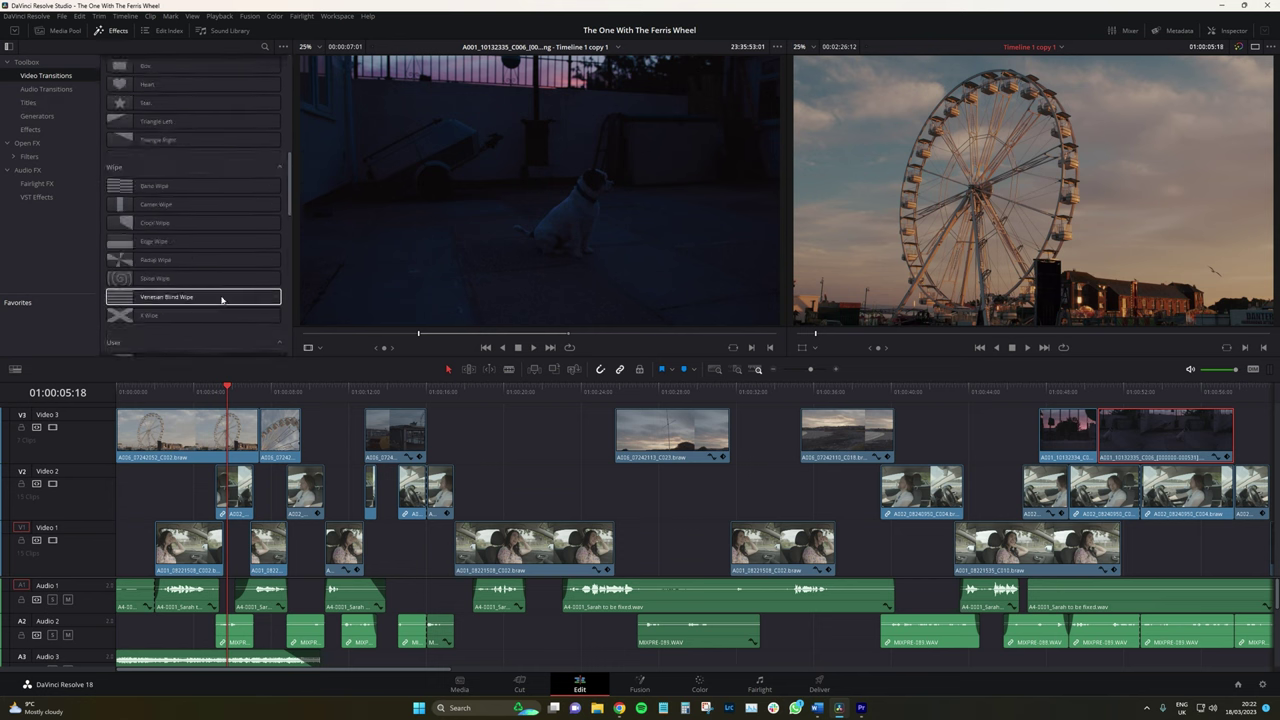
left_click(15, 32)
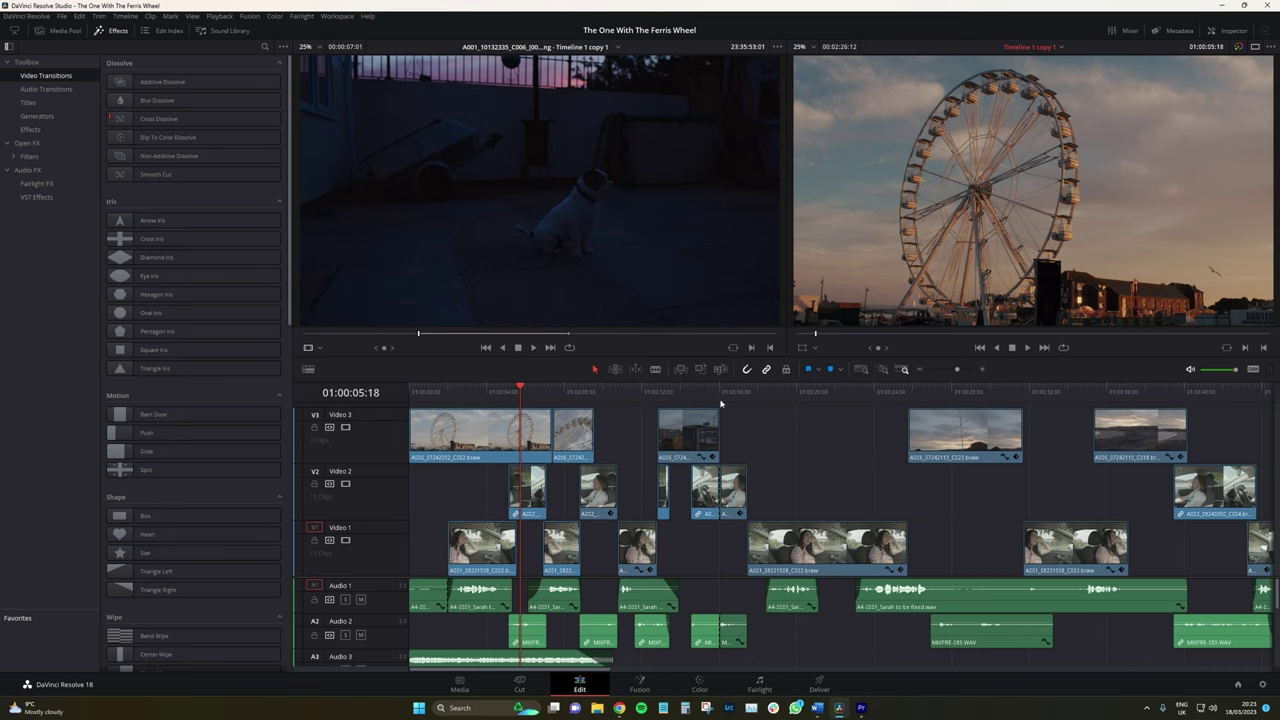
left_click(1255, 47)
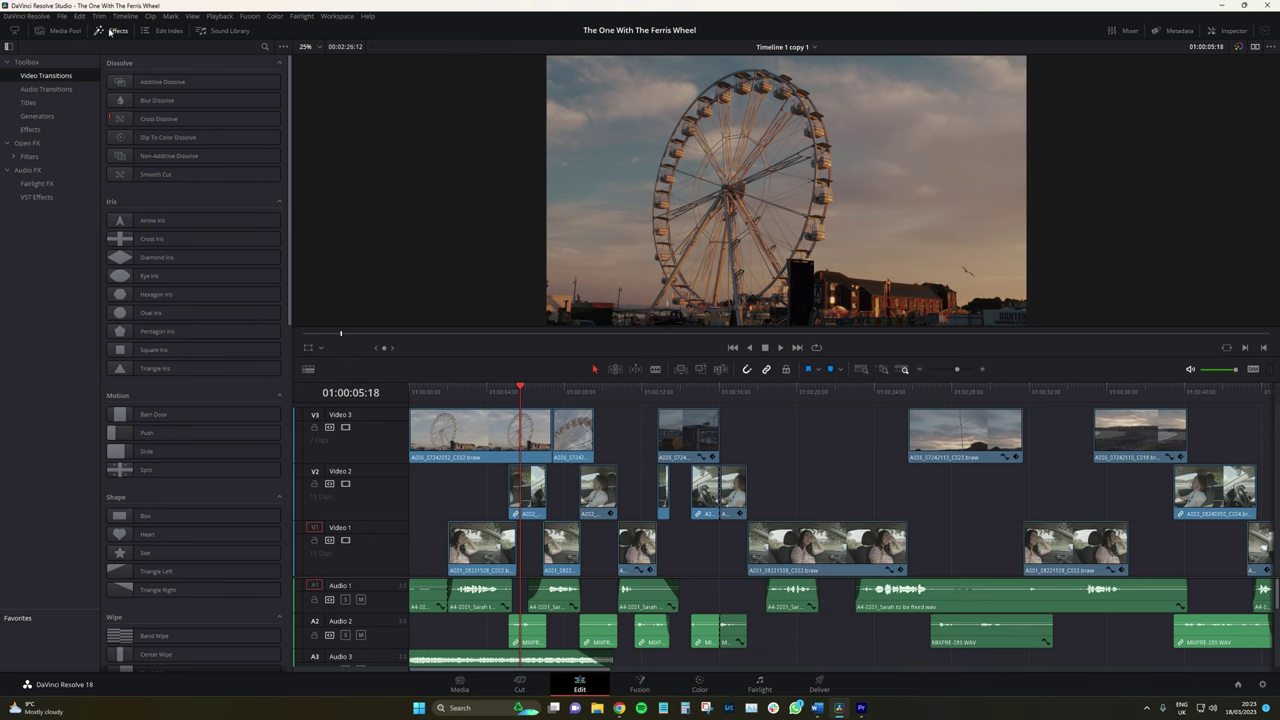
left_click(113, 31)
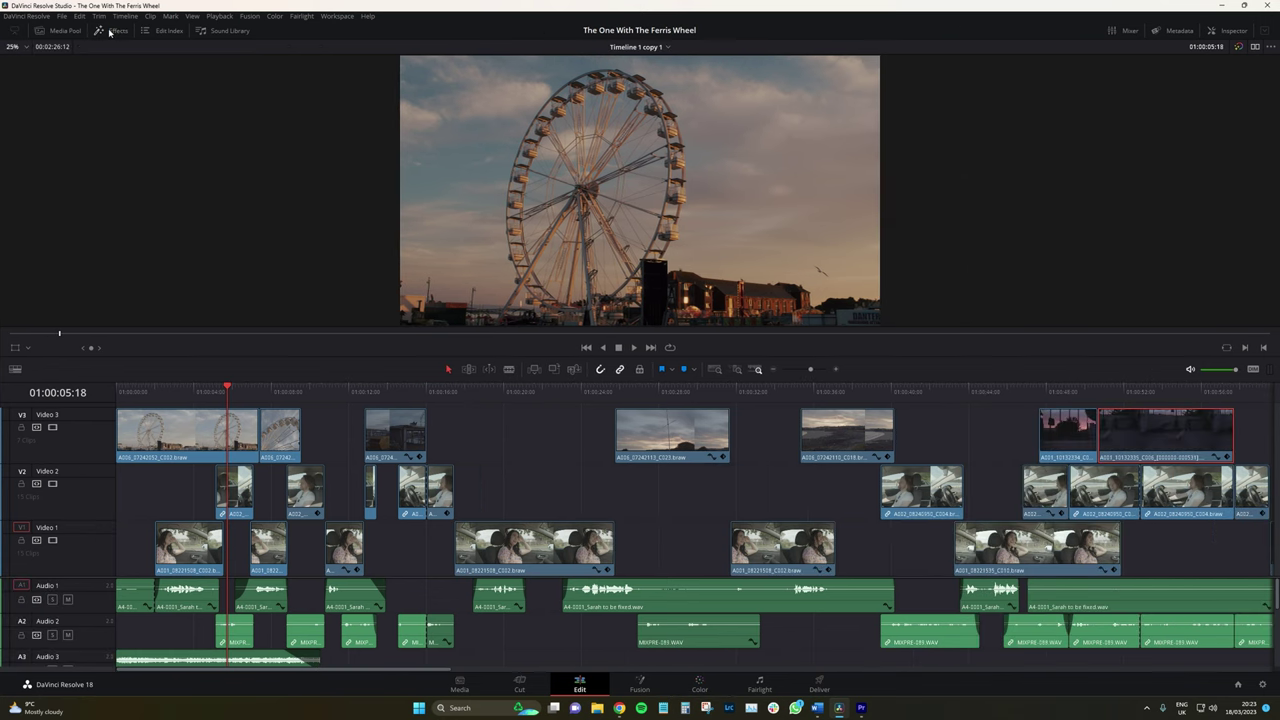
left_click(1256, 47)
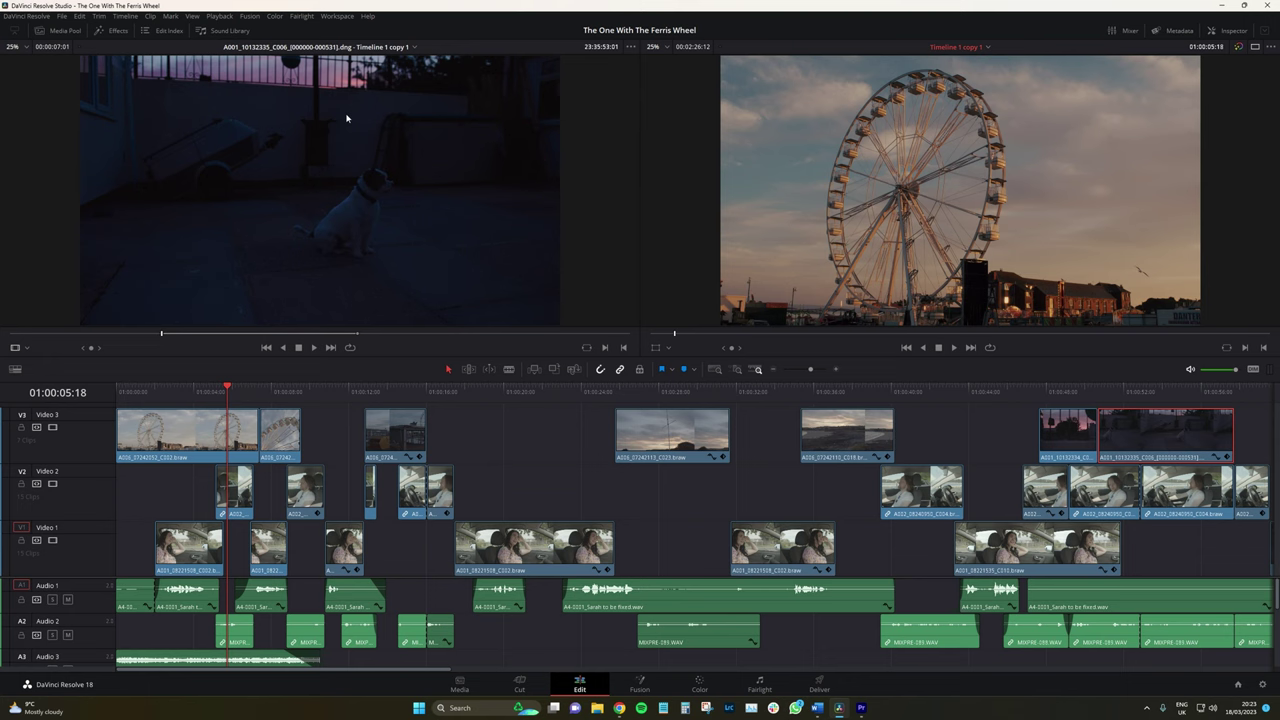
left_click(160, 32)
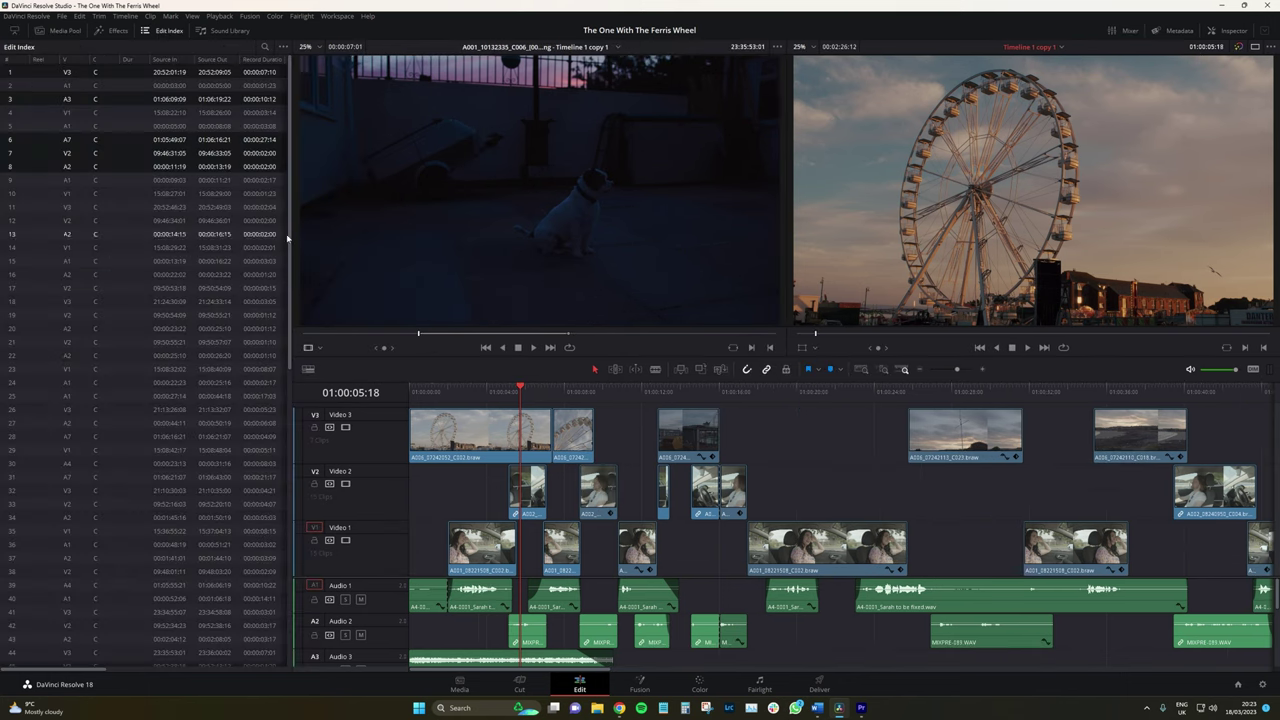
left_click(15, 33)
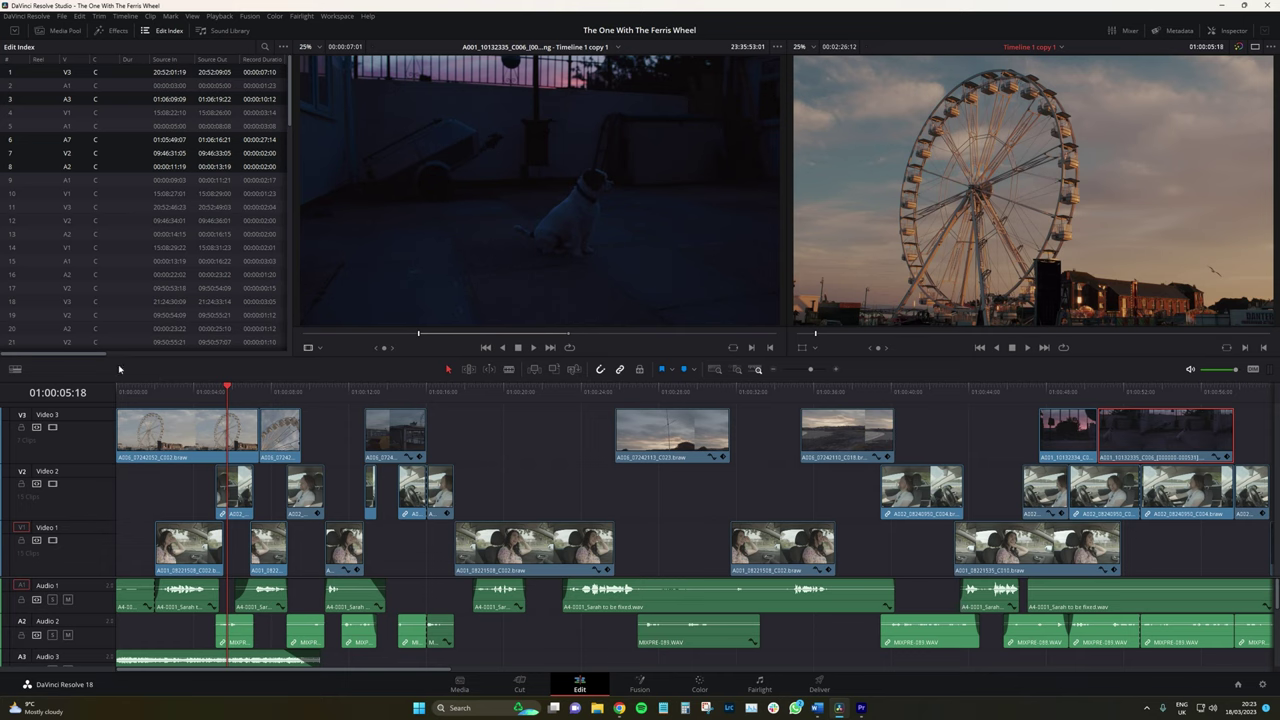
mouse_move(92, 357)
left_mouse_down()
mouse_move(220, 357)
mouse_move(96, 357)
left_mouse_up()
left_click_drag(291, 280, 437, 272)
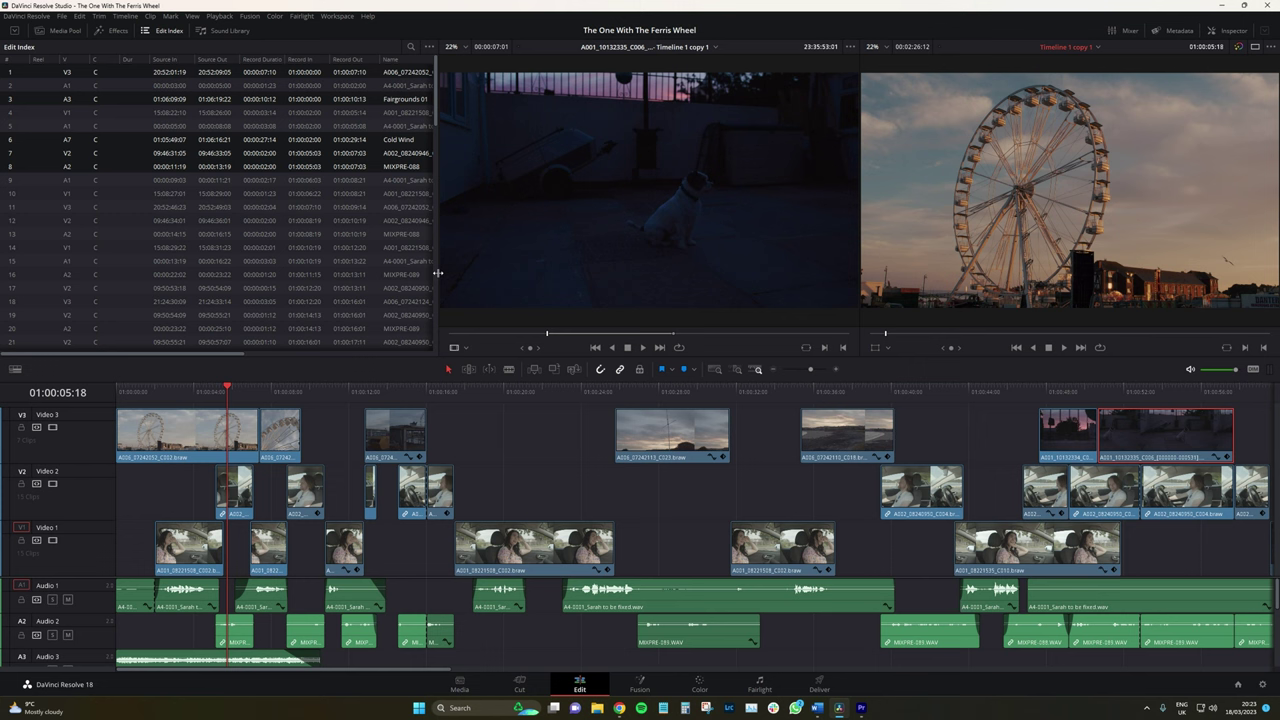
left_click(167, 33)
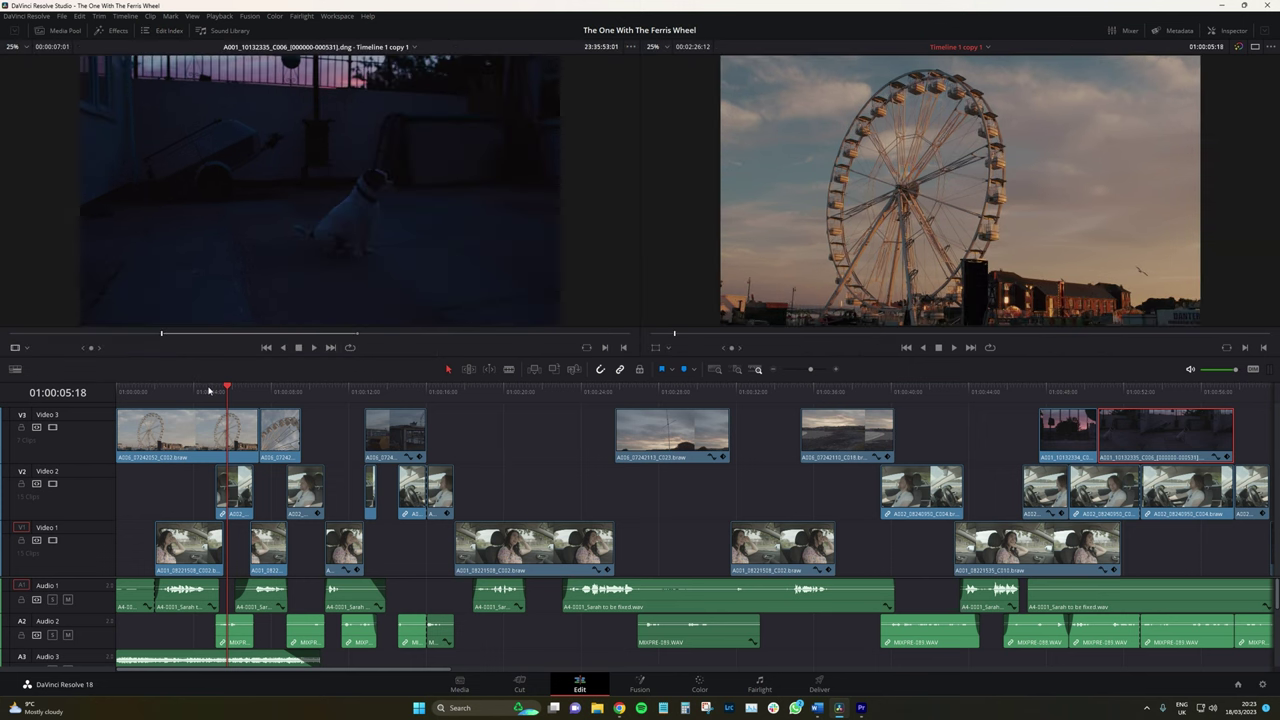
Step: Back in Premiere Pro, close the Metadata and Audio Clip Mixer panels
left_click(861, 707)
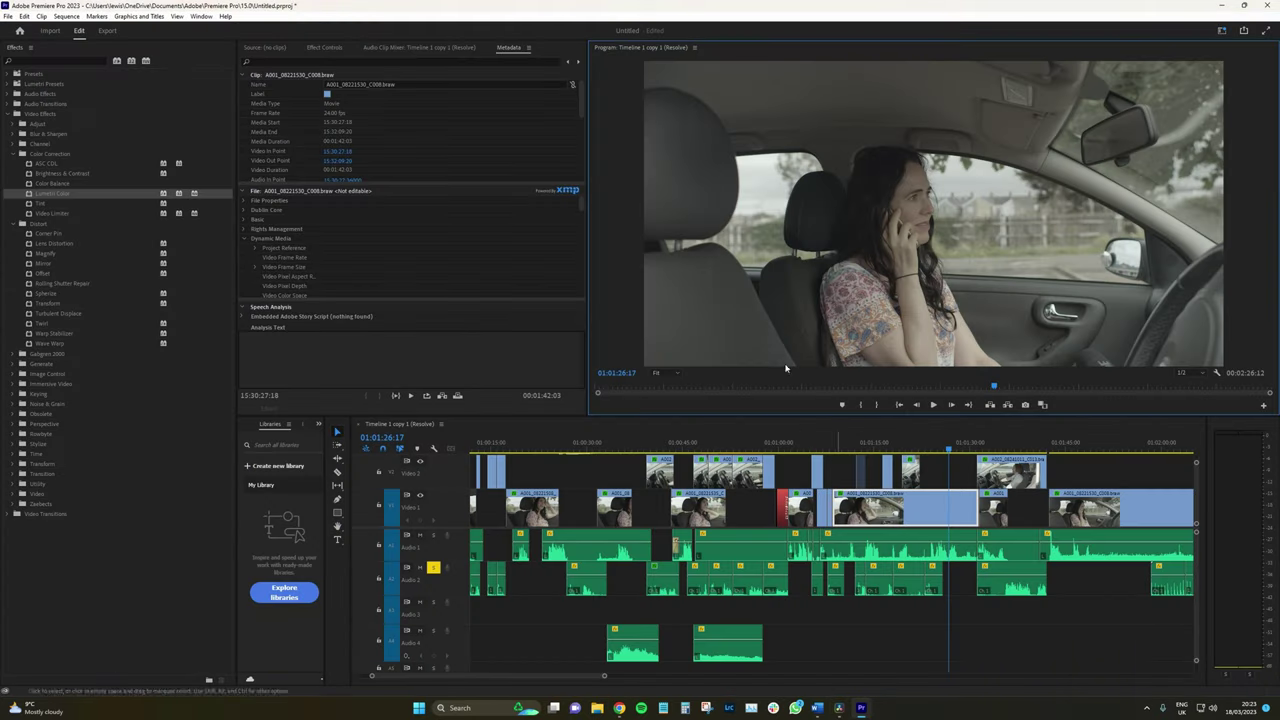
left_click(528, 47)
left_click(544, 56)
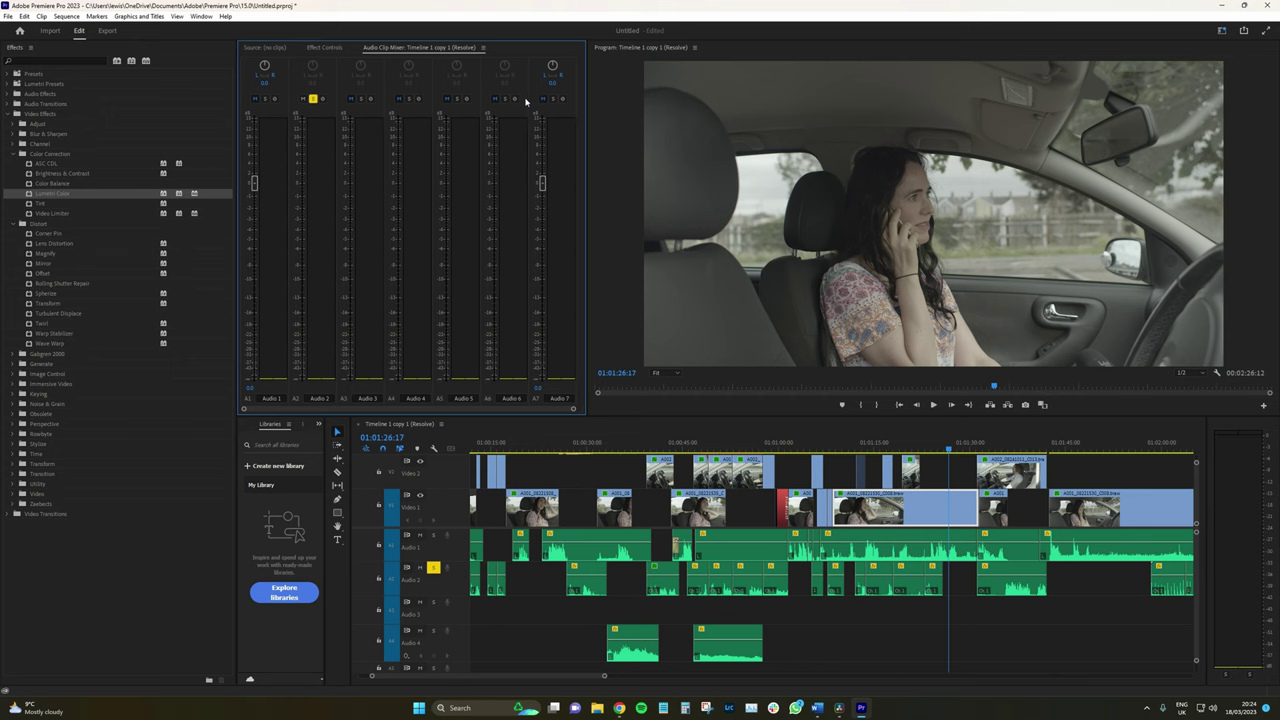
right_click(440, 47)
left_click(455, 51)
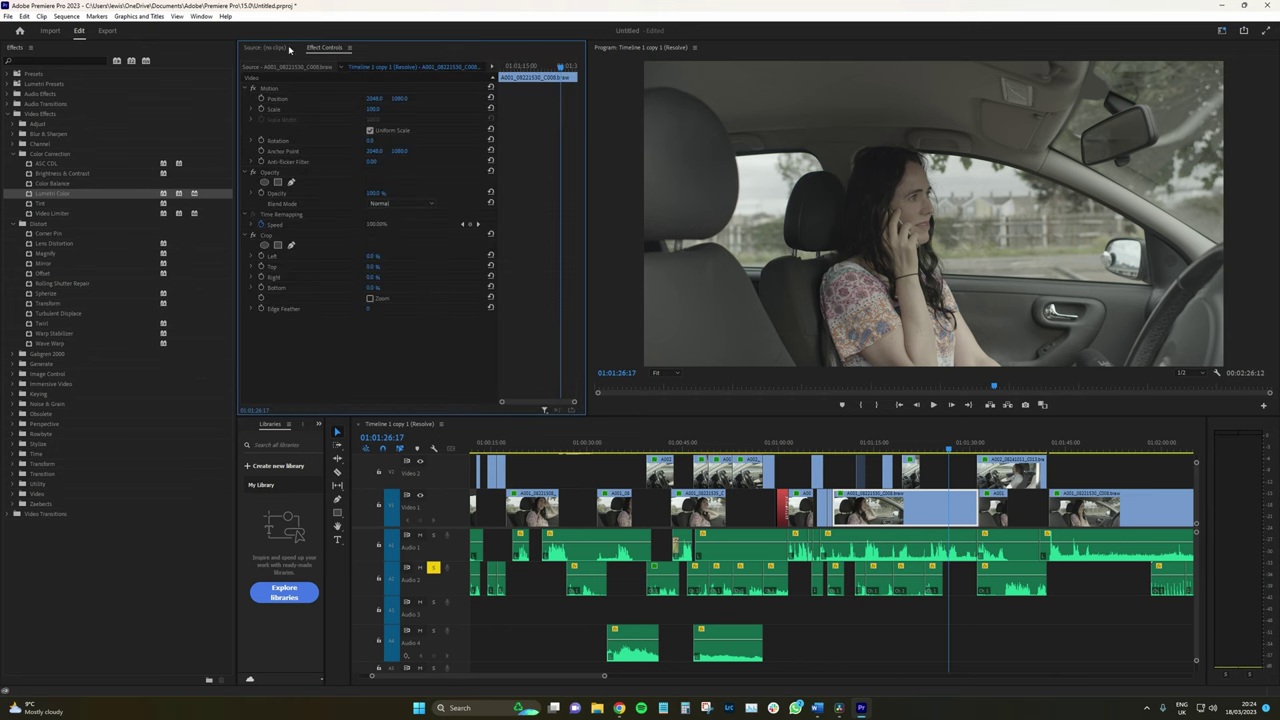
Step: Move Effect Controls beside the Effects panel and show the Window > Workspaces submenu
left_click_drag(404, 55, 216, 126)
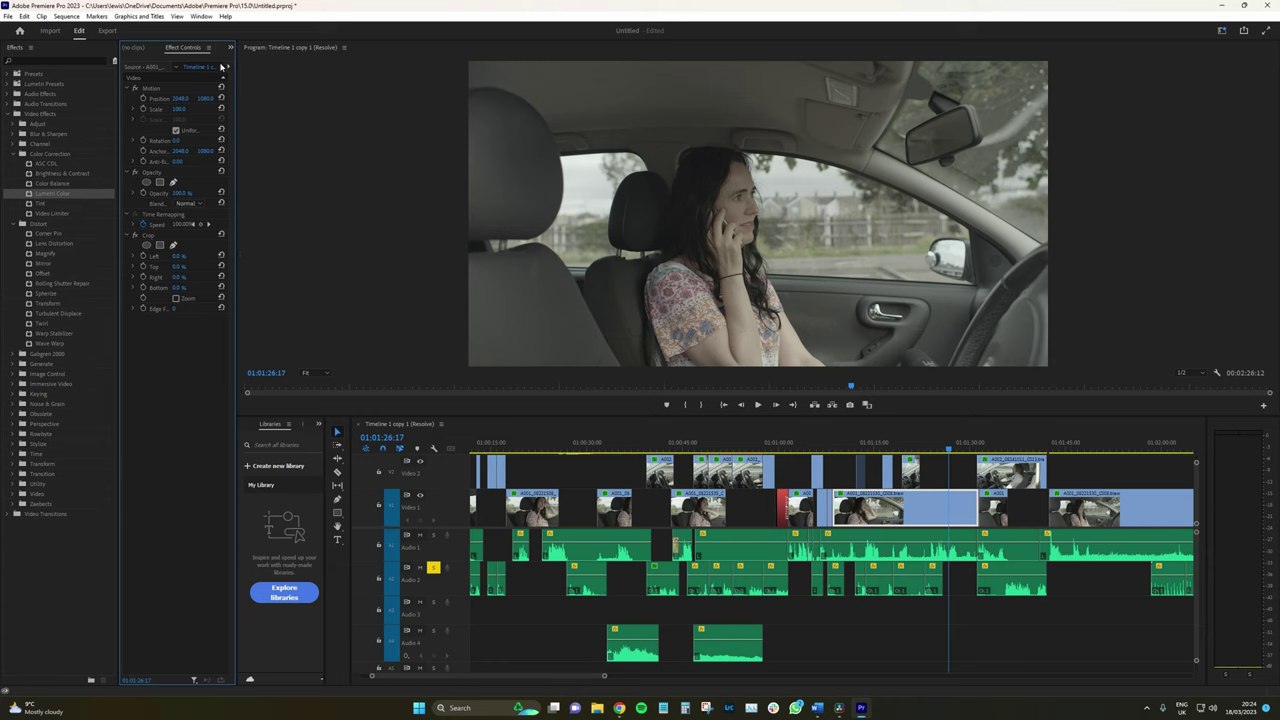
left_click(201, 17)
mouse_move(265, 30)
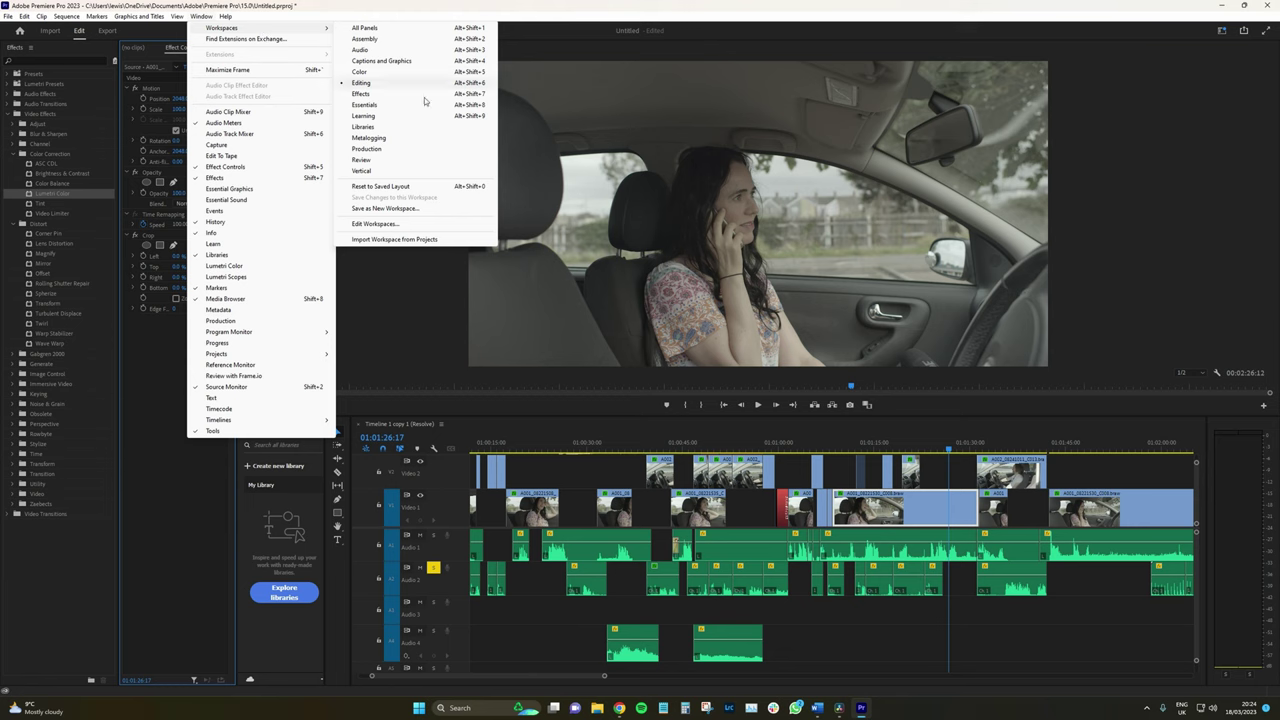
Step: Choose Reset to Saved Layout for the current workspace
left_click(438, 189)
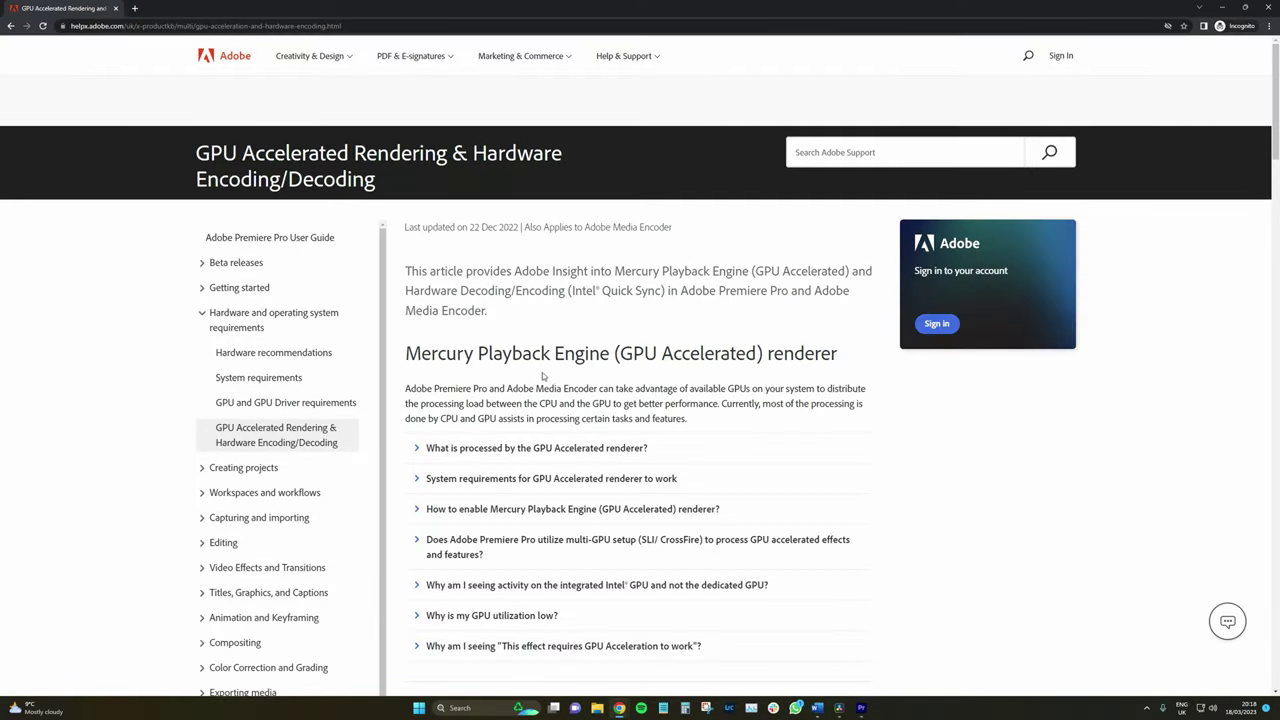
Step: Highlight the 'Currently, most of the processing…' CPU/GPU sentence, then return to Premiere Pro
scroll(600, 389, "down", 1)
scroll(536, 390, "up", 1)
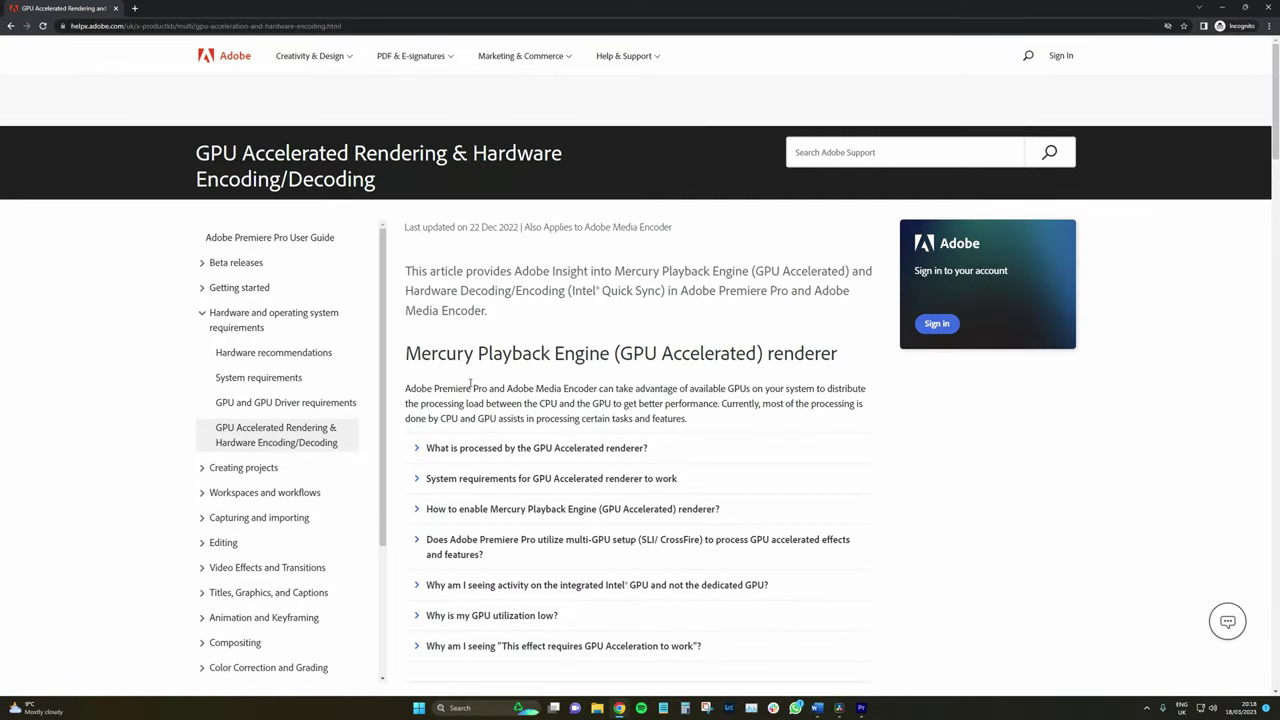
left_click_drag(721, 405, 730, 420)
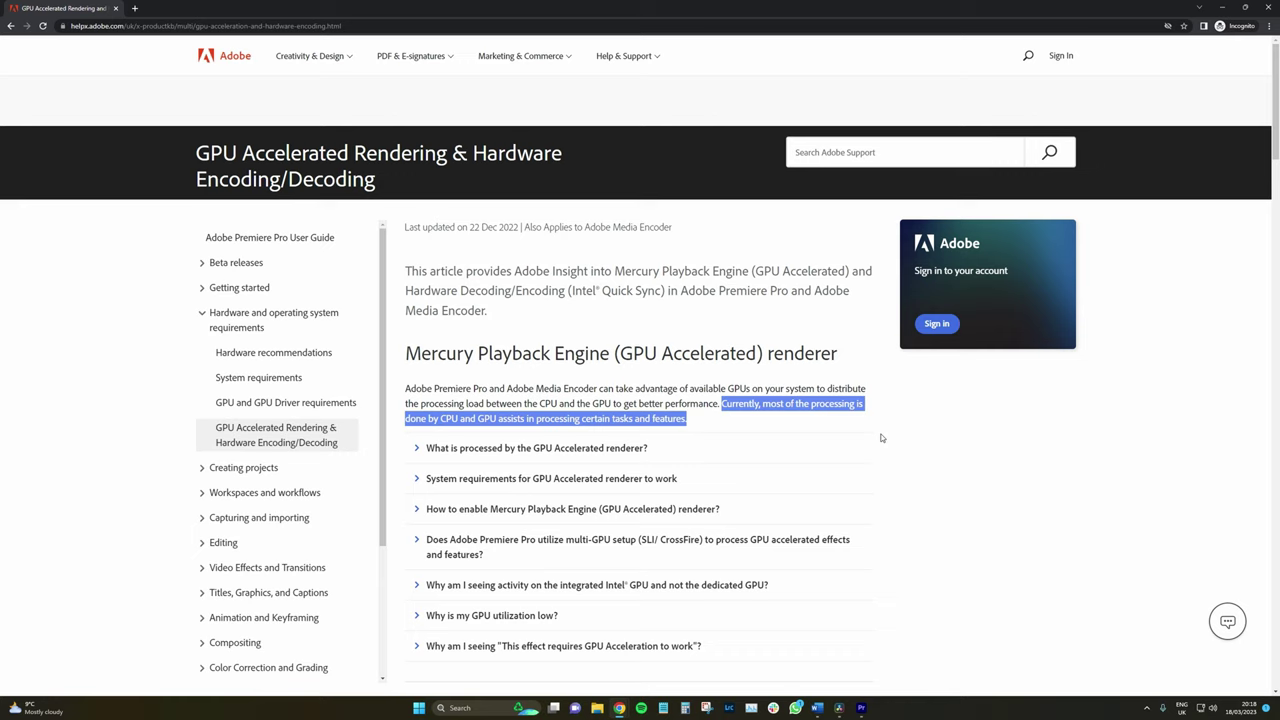
left_click(864, 710)
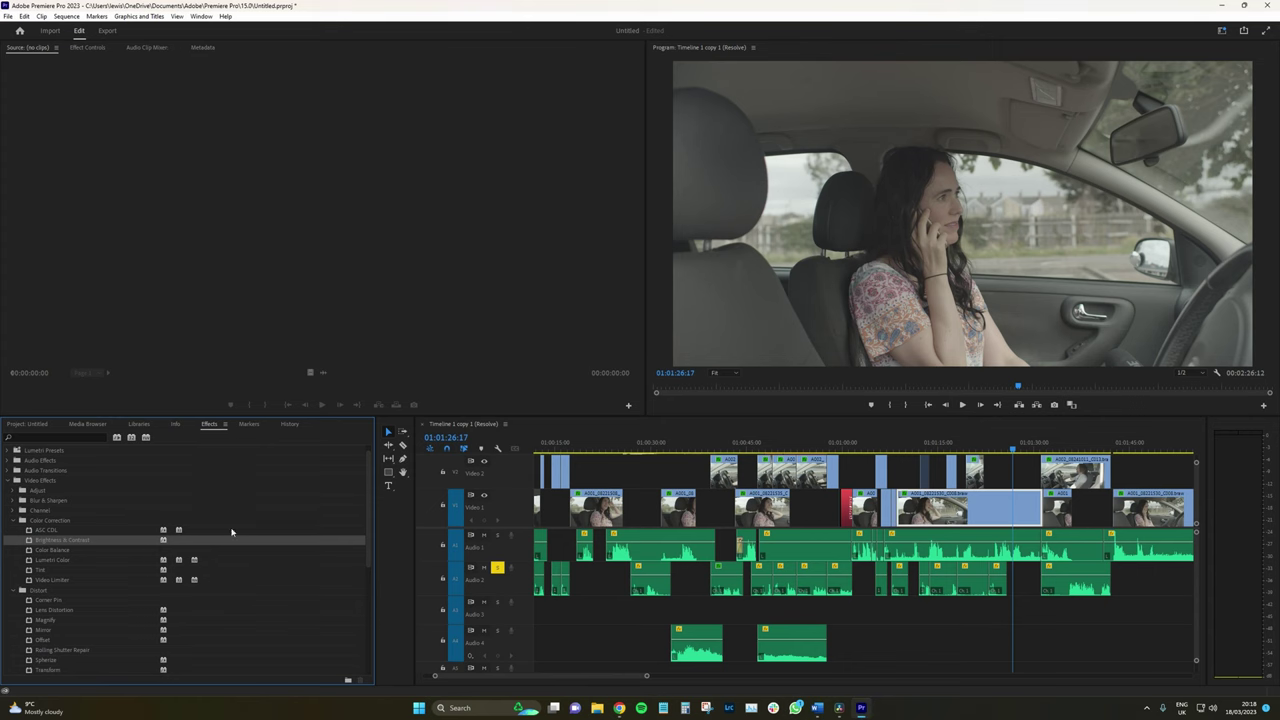
left_click(8, 16)
mouse_move(118, 368)
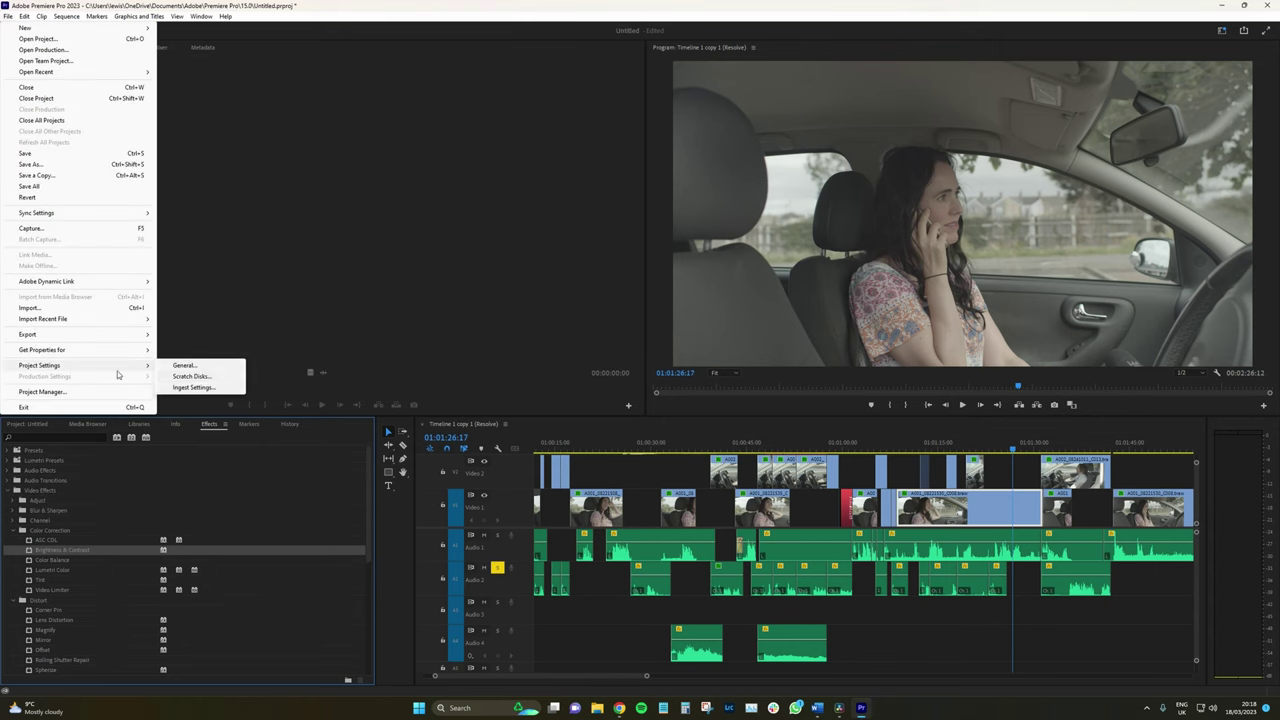
left_click(200, 365)
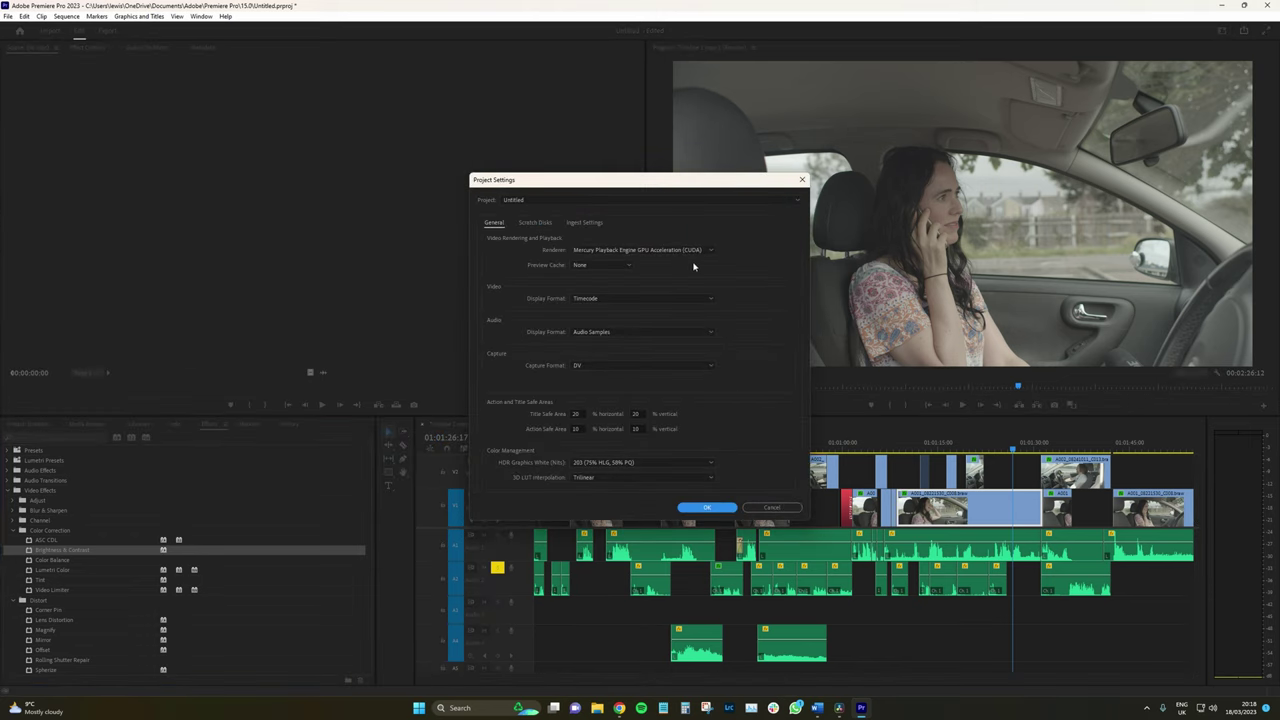
left_click(707, 507)
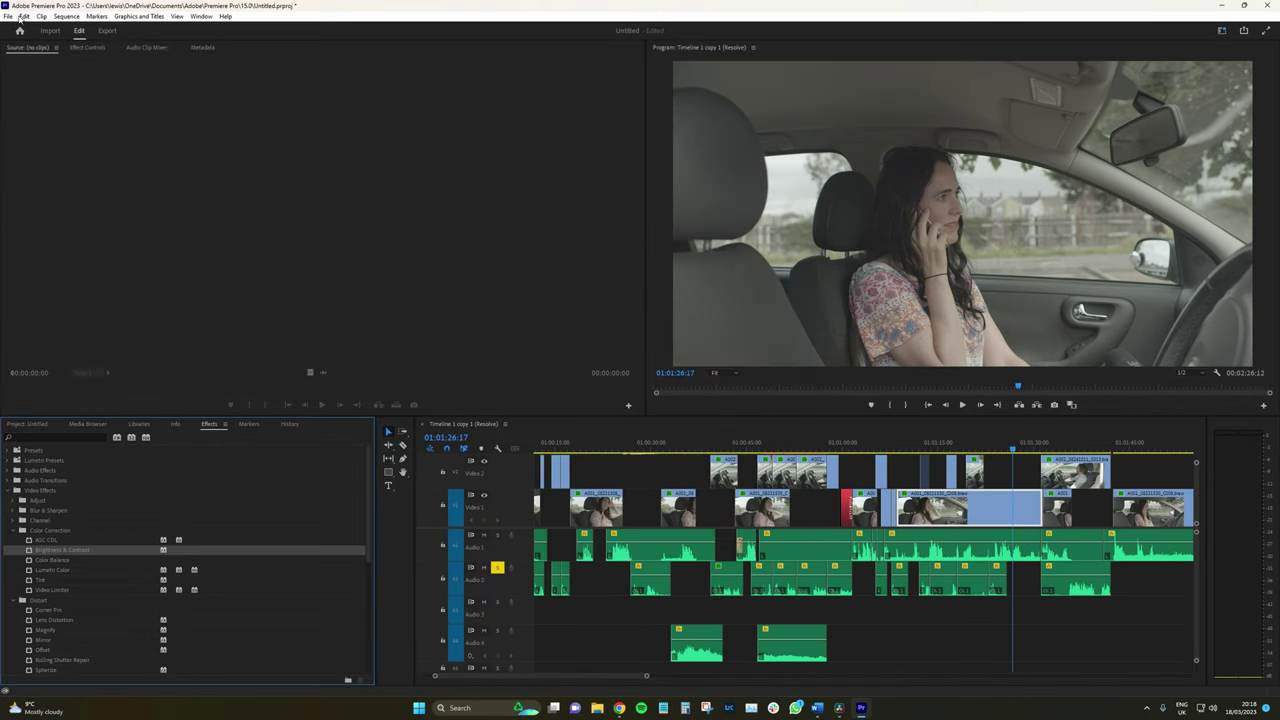
left_click(23, 16)
mouse_move(64, 361)
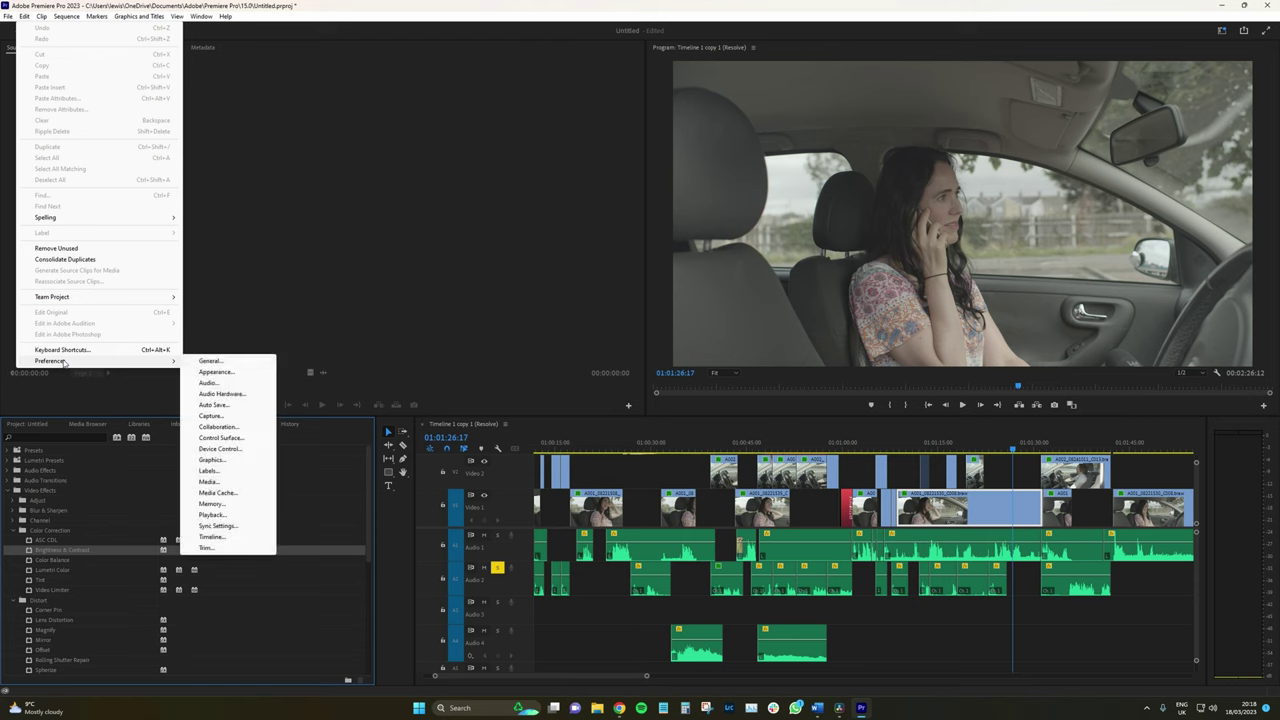
left_click(218, 363)
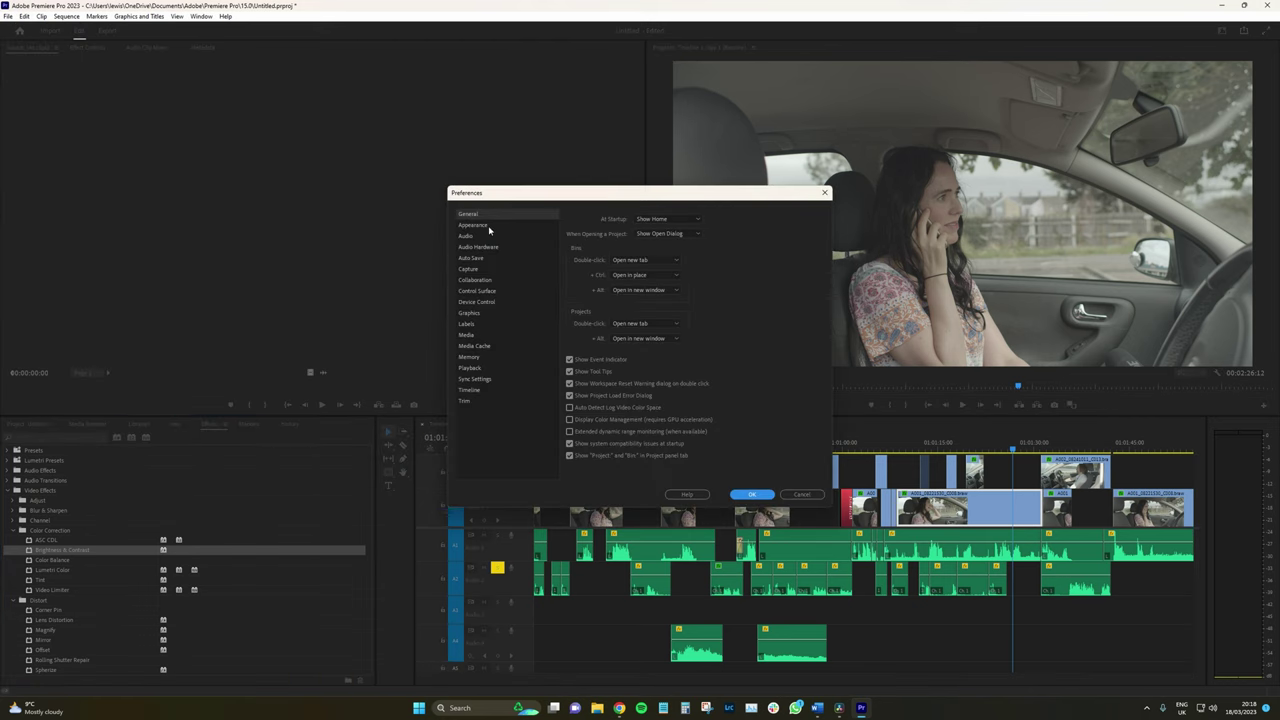
left_click(481, 224)
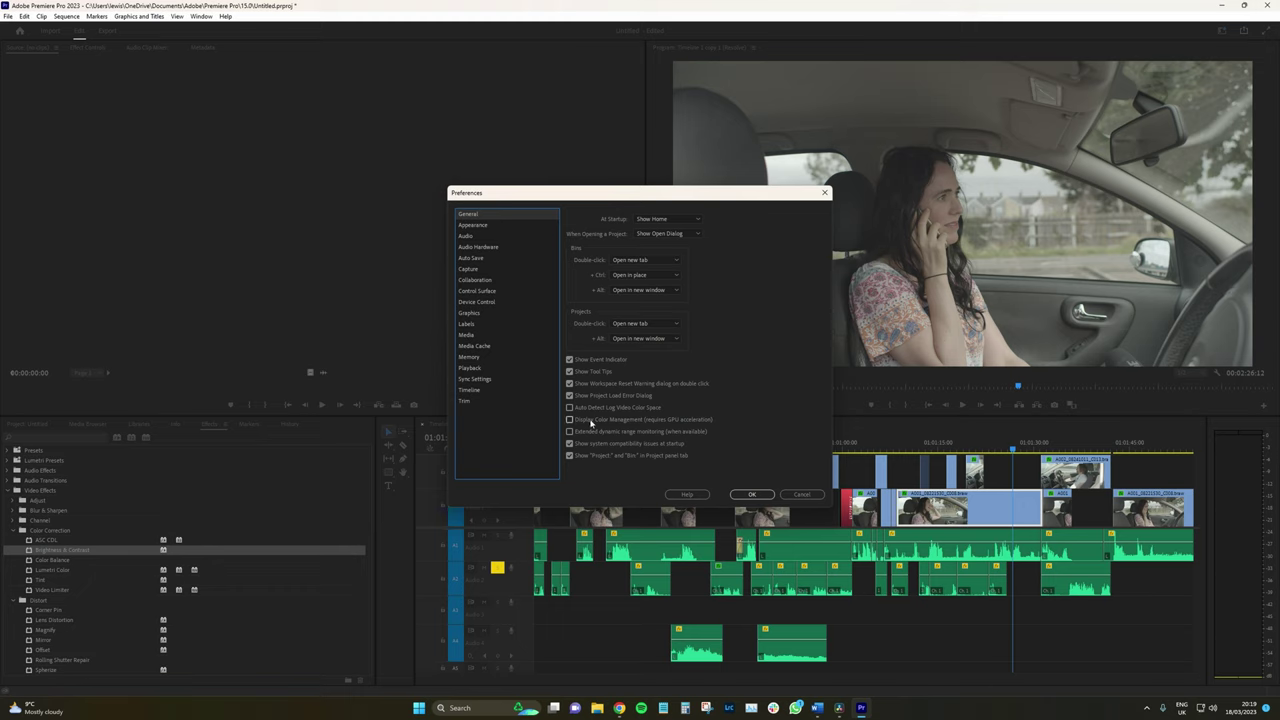
left_click(755, 495)
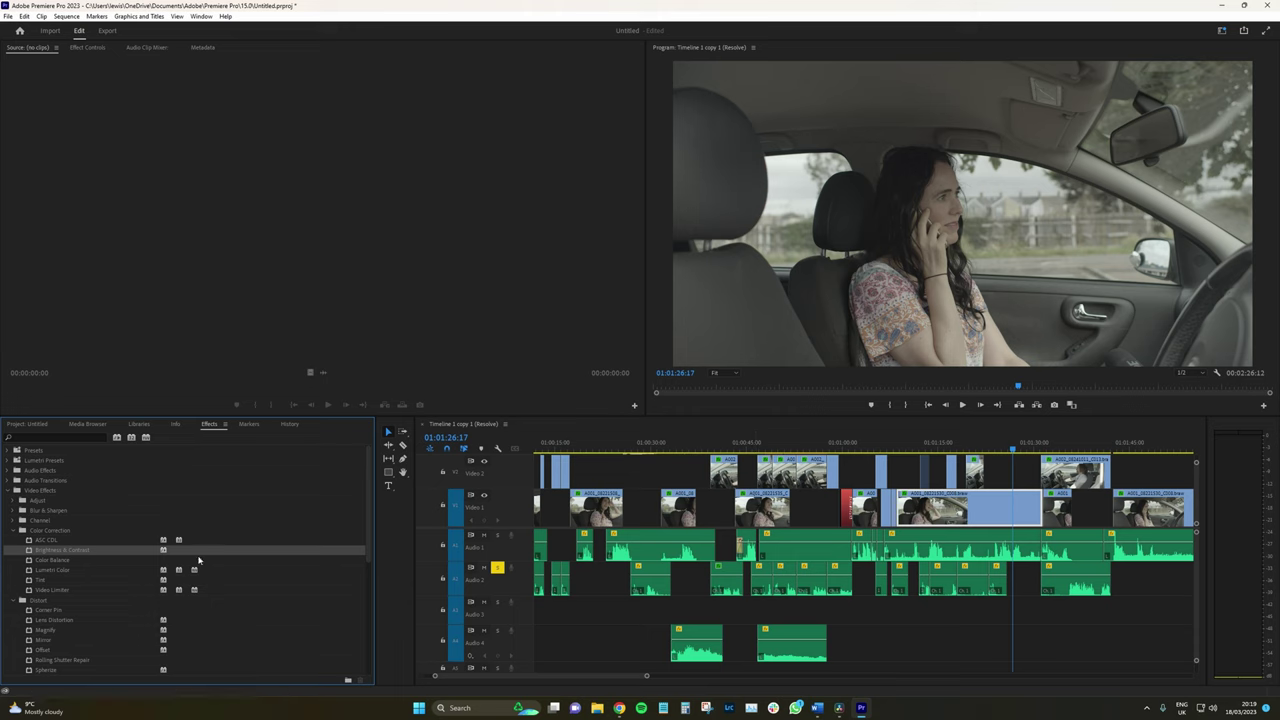
Step: Select the Lumetri Color effect in the Effects panel, then switch to DaVinci Resolve
scroll(160, 562, "down", 1)
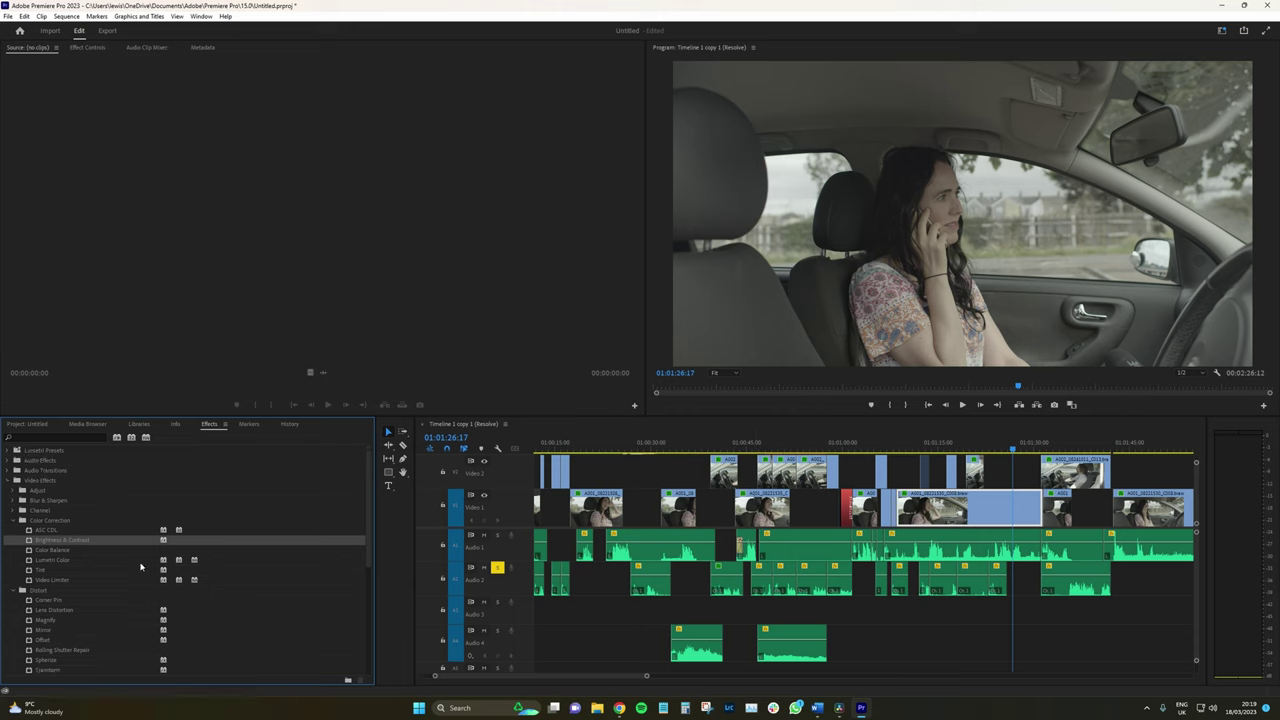
left_click(161, 562)
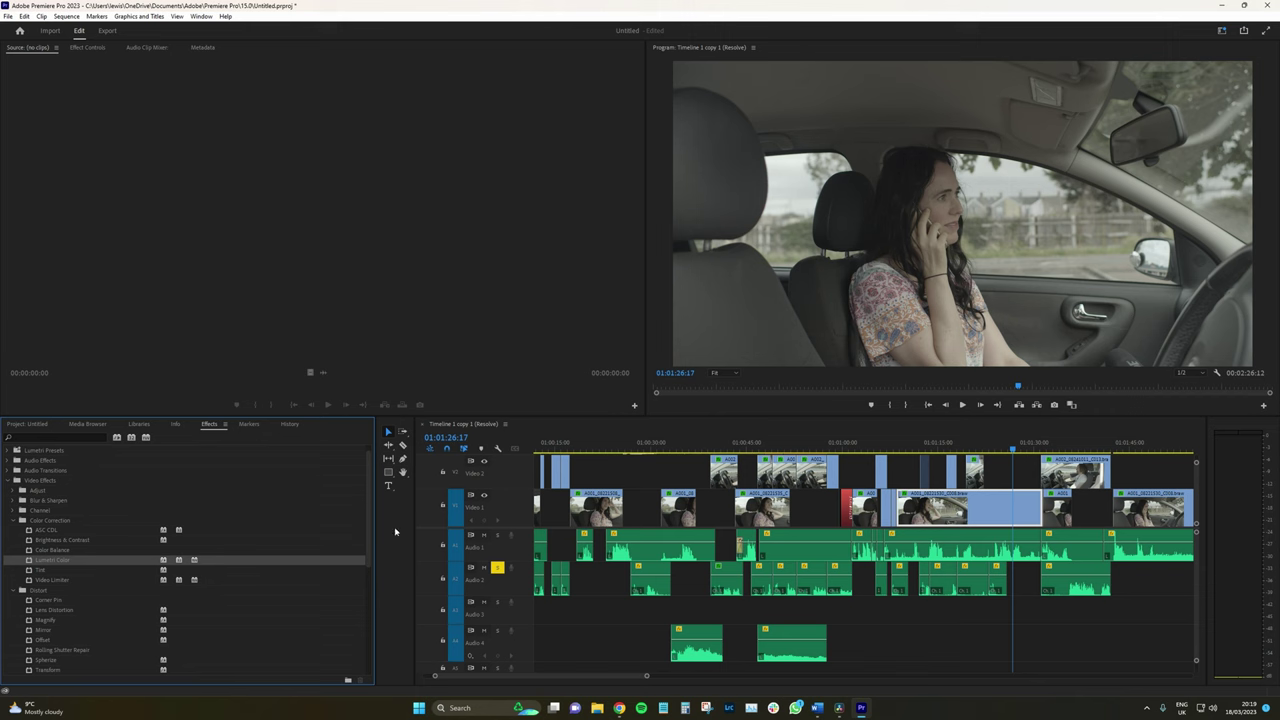
left_click(840, 708)
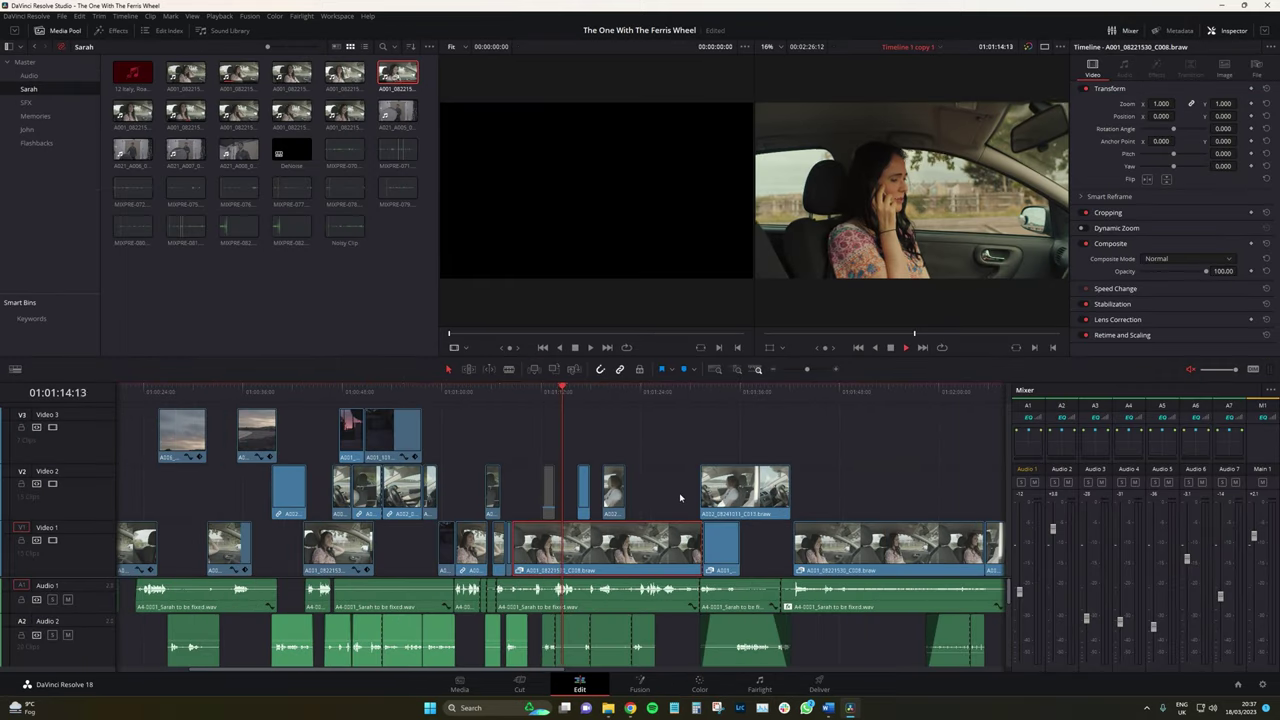
Step: Play the car scene on the Color page, then open the DaVinci Resolve menu
left_click(698, 685)
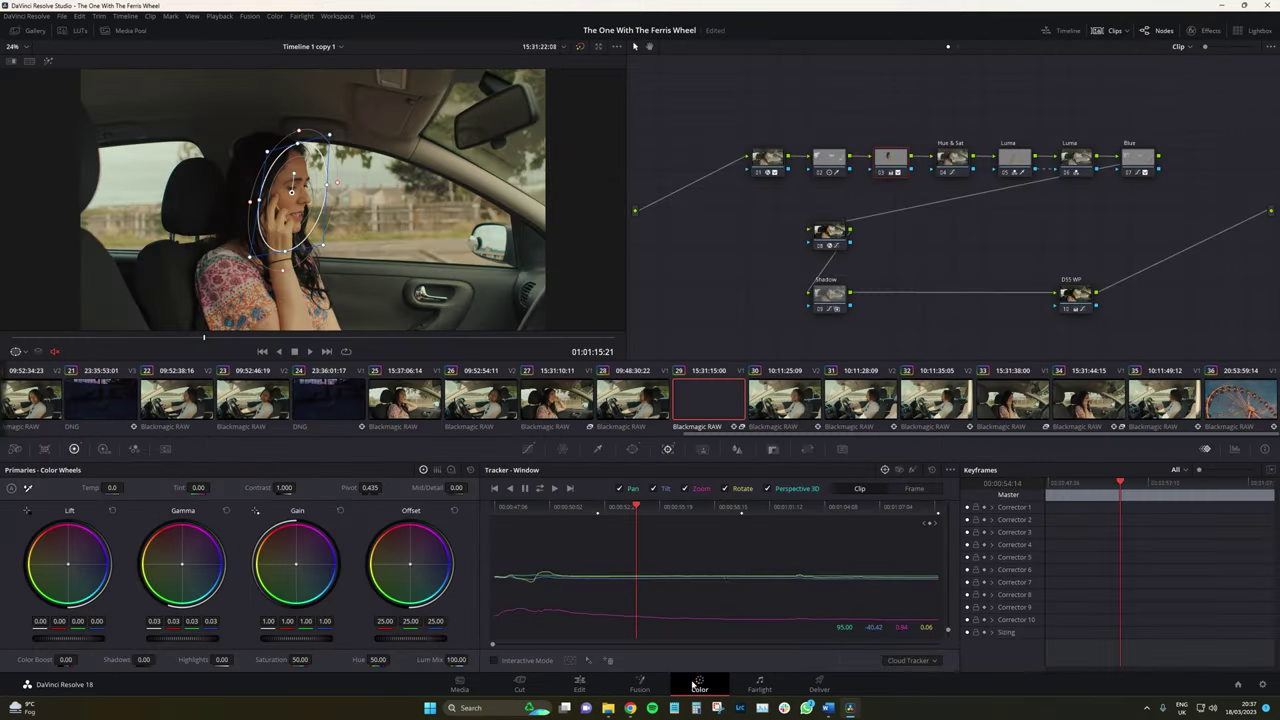
key("space")
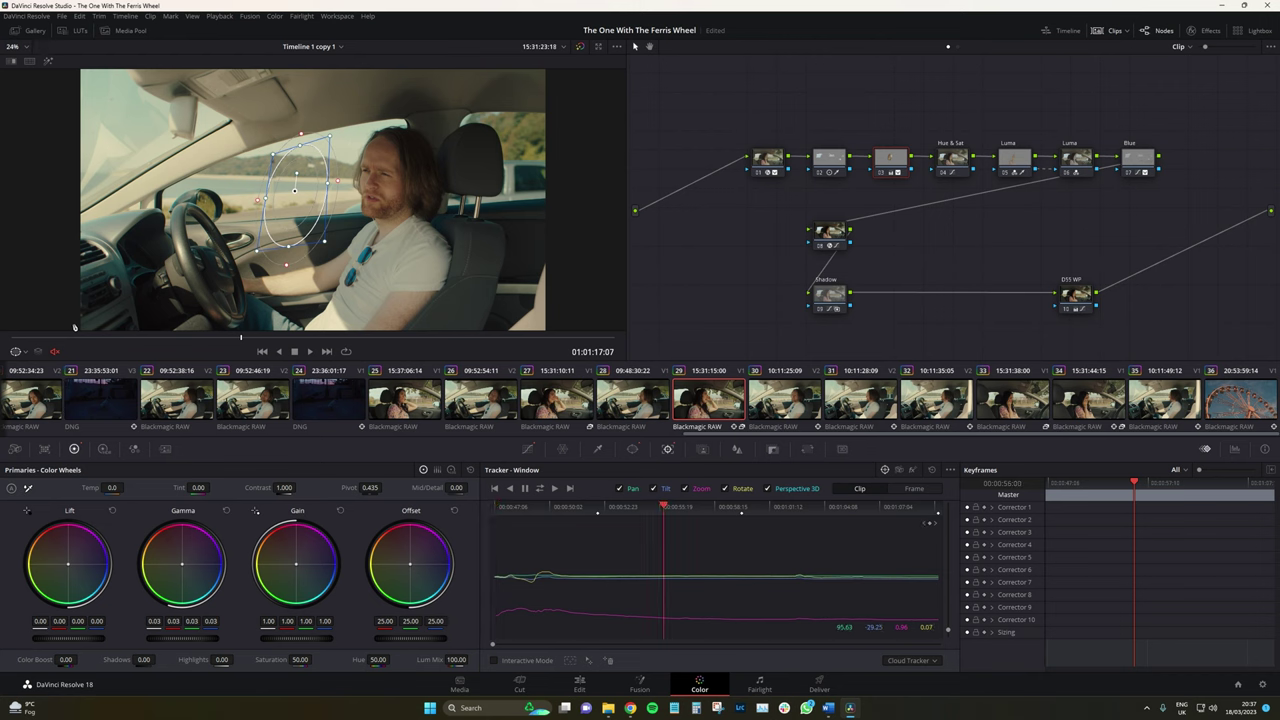
left_click(32, 16)
left_click(37, 66)
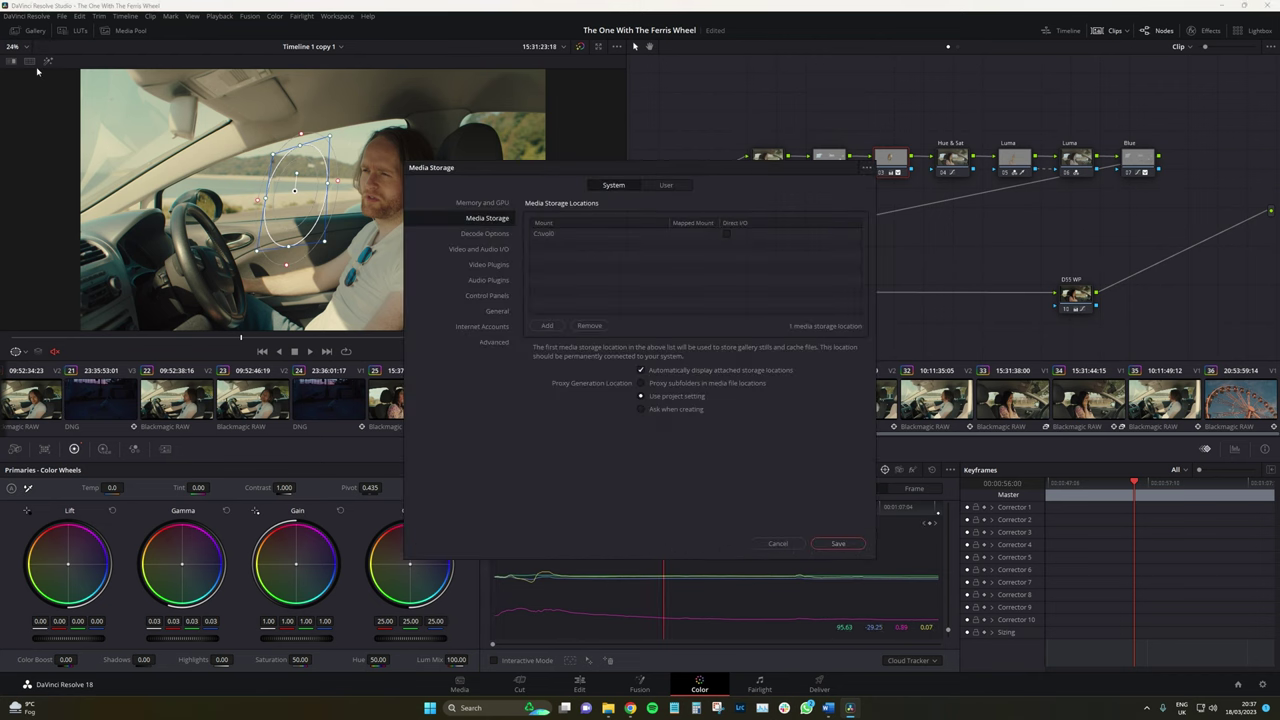
left_click(494, 205)
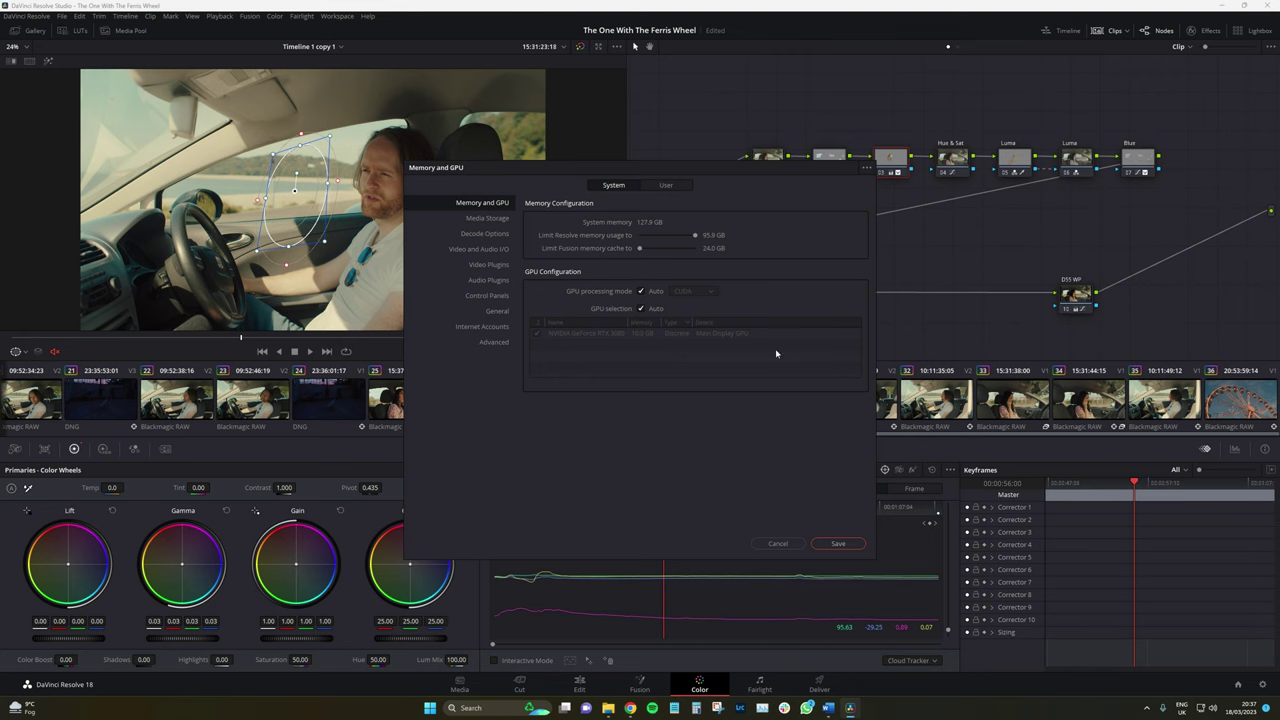
left_click(776, 541)
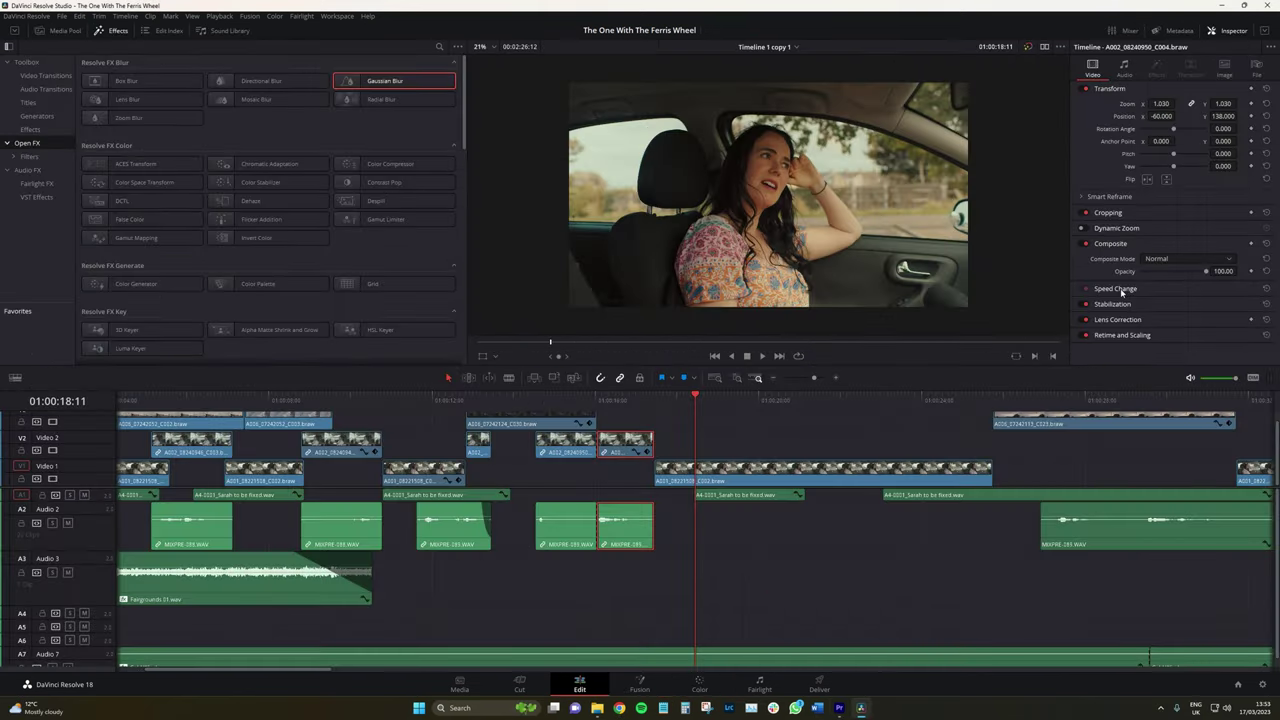
Step: Expand the car clip's Speed Change settings and lower Speed to 98 percent
left_click(1122, 290)
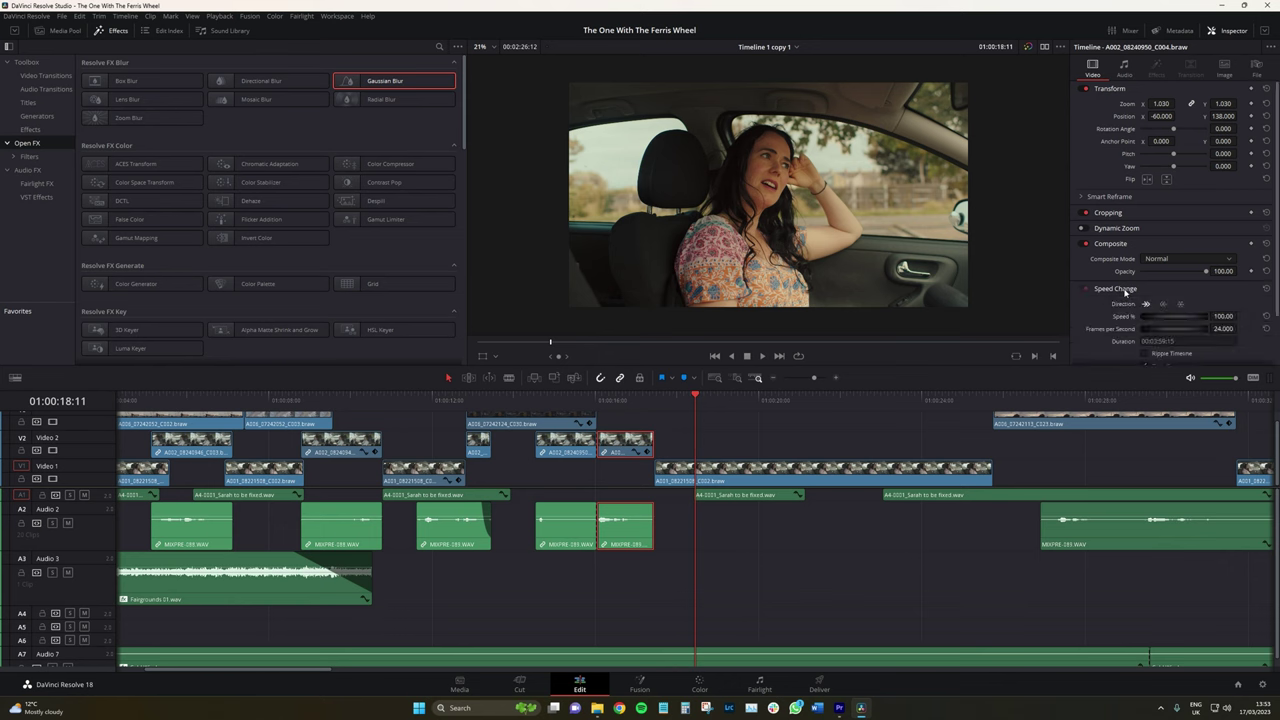
scroll(1125, 294, "down", 2)
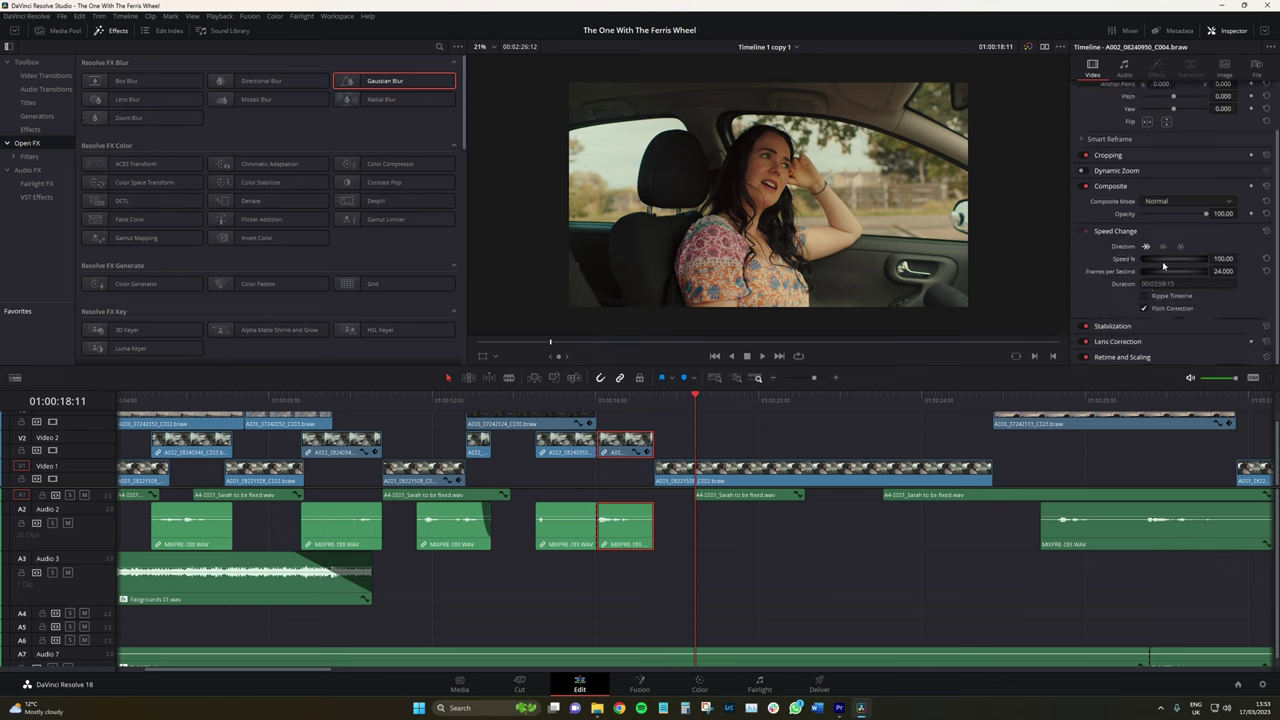
left_click_drag(1162, 261, 1149, 268)
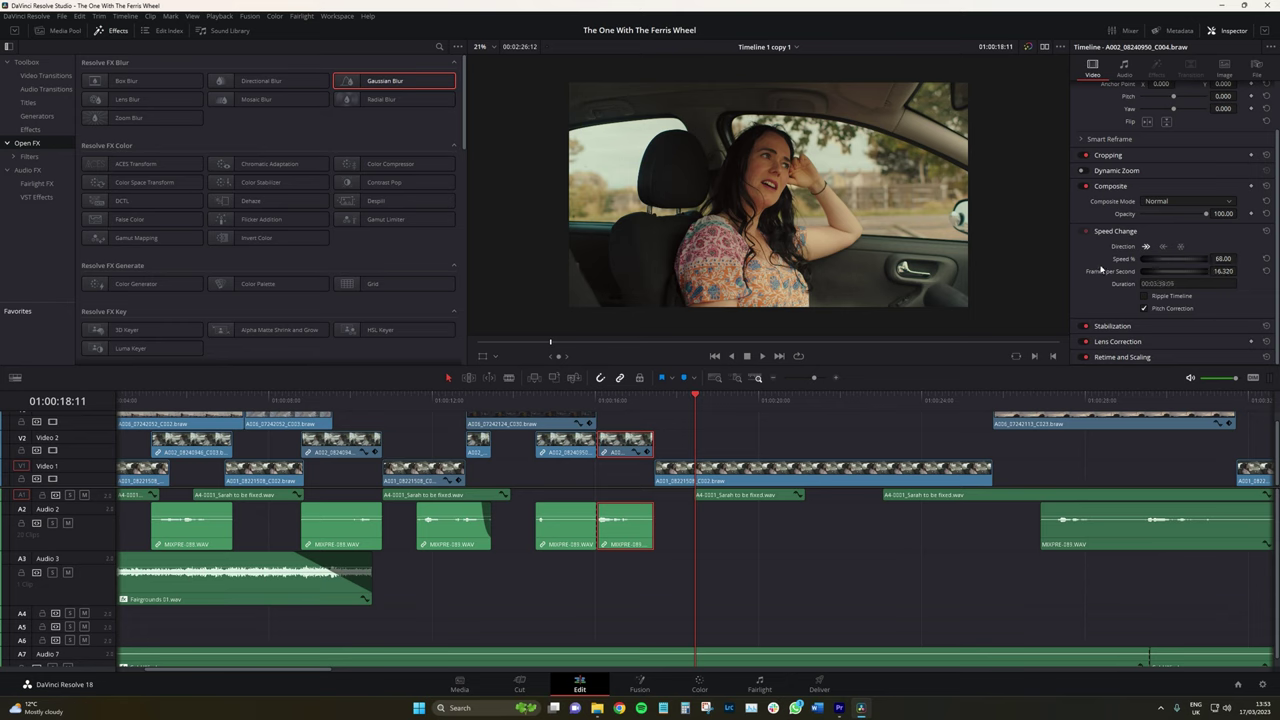